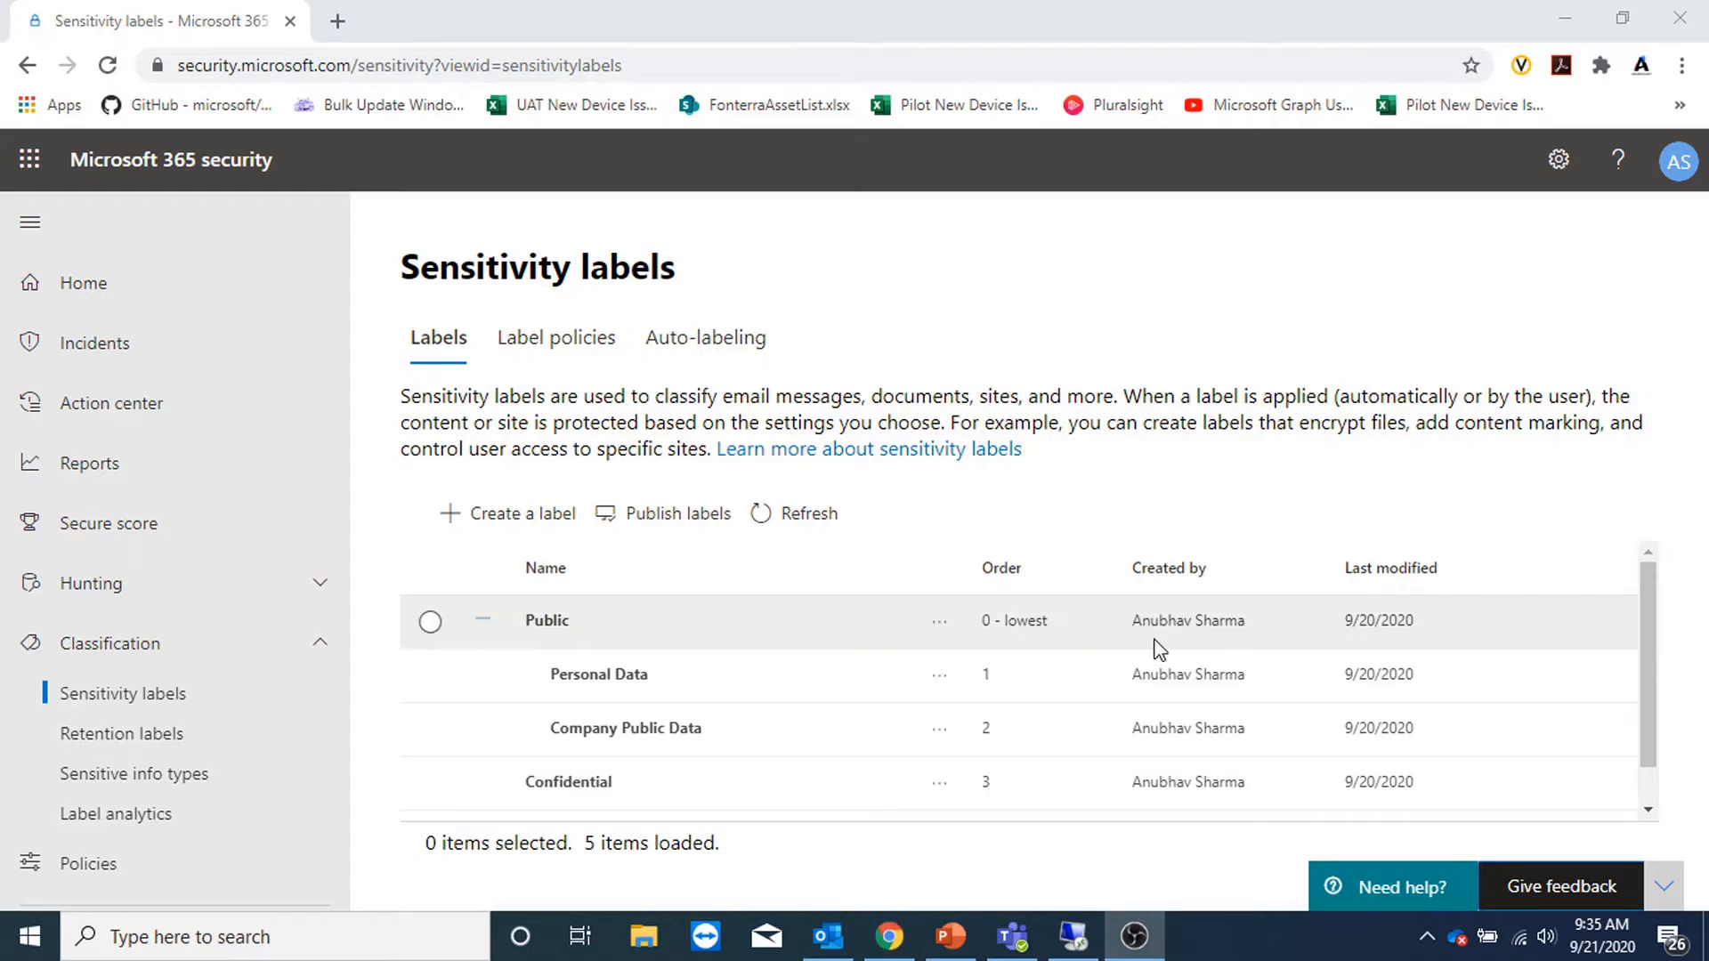
Review the list of sensitivity labels, expanding and collapsing the sublabels under Public
scroll(659, 627, "down", 1)
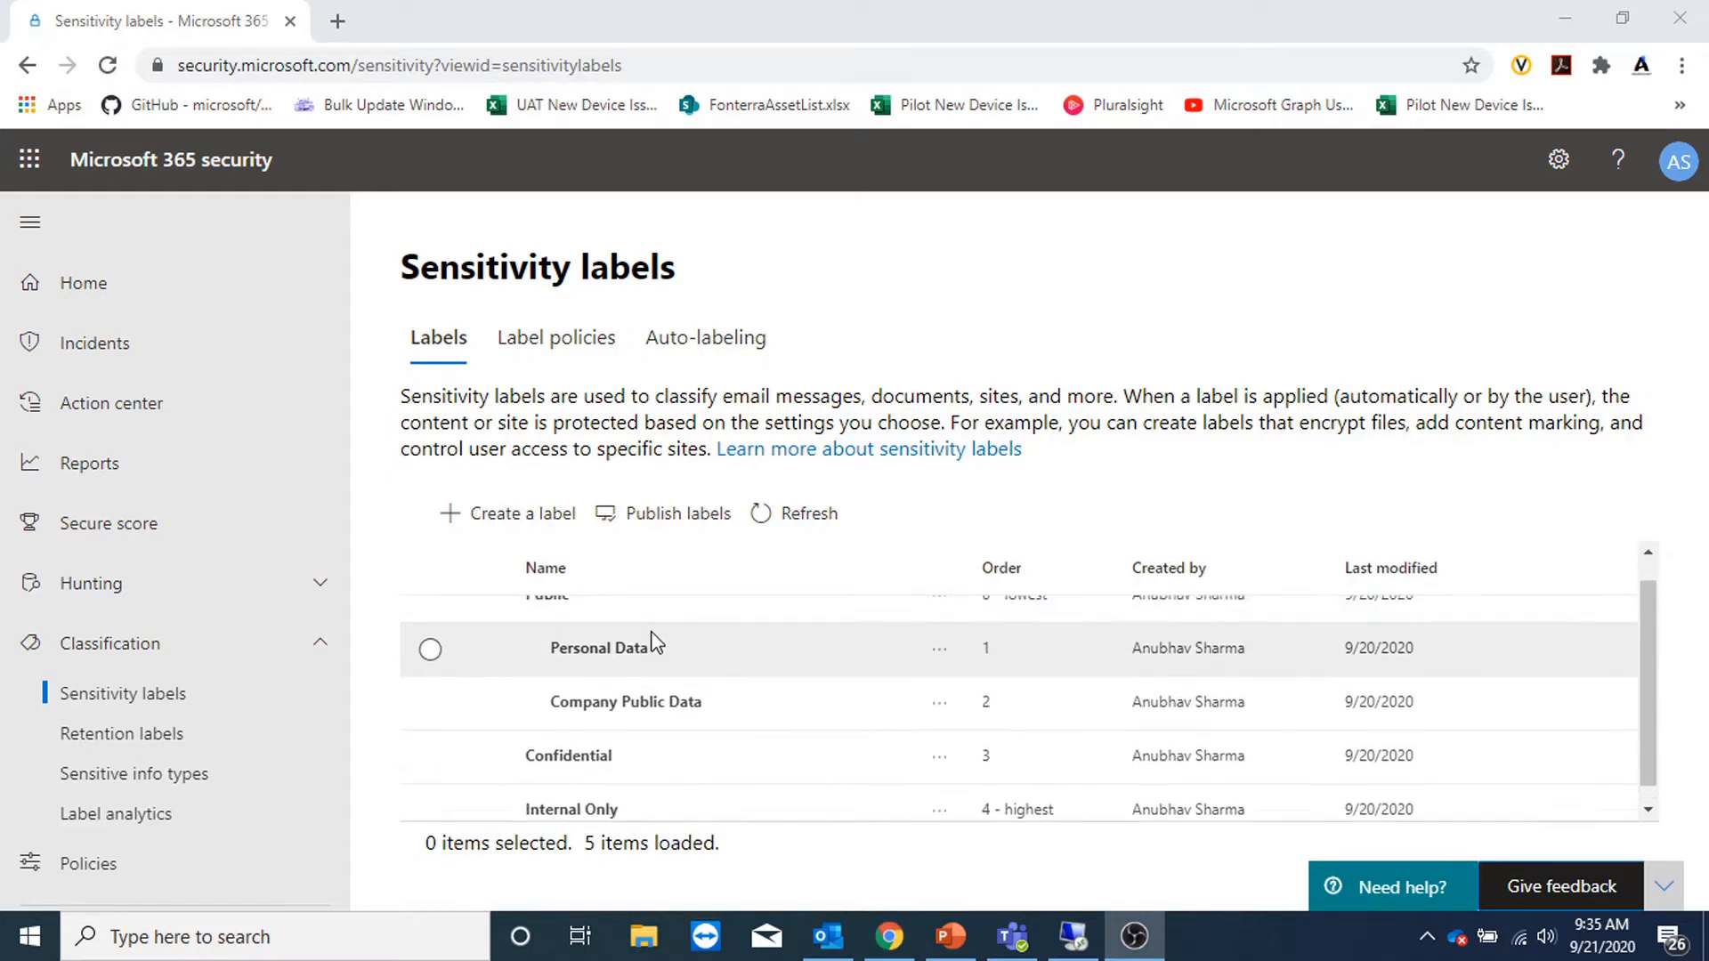
scroll(653, 641, "up", 1)
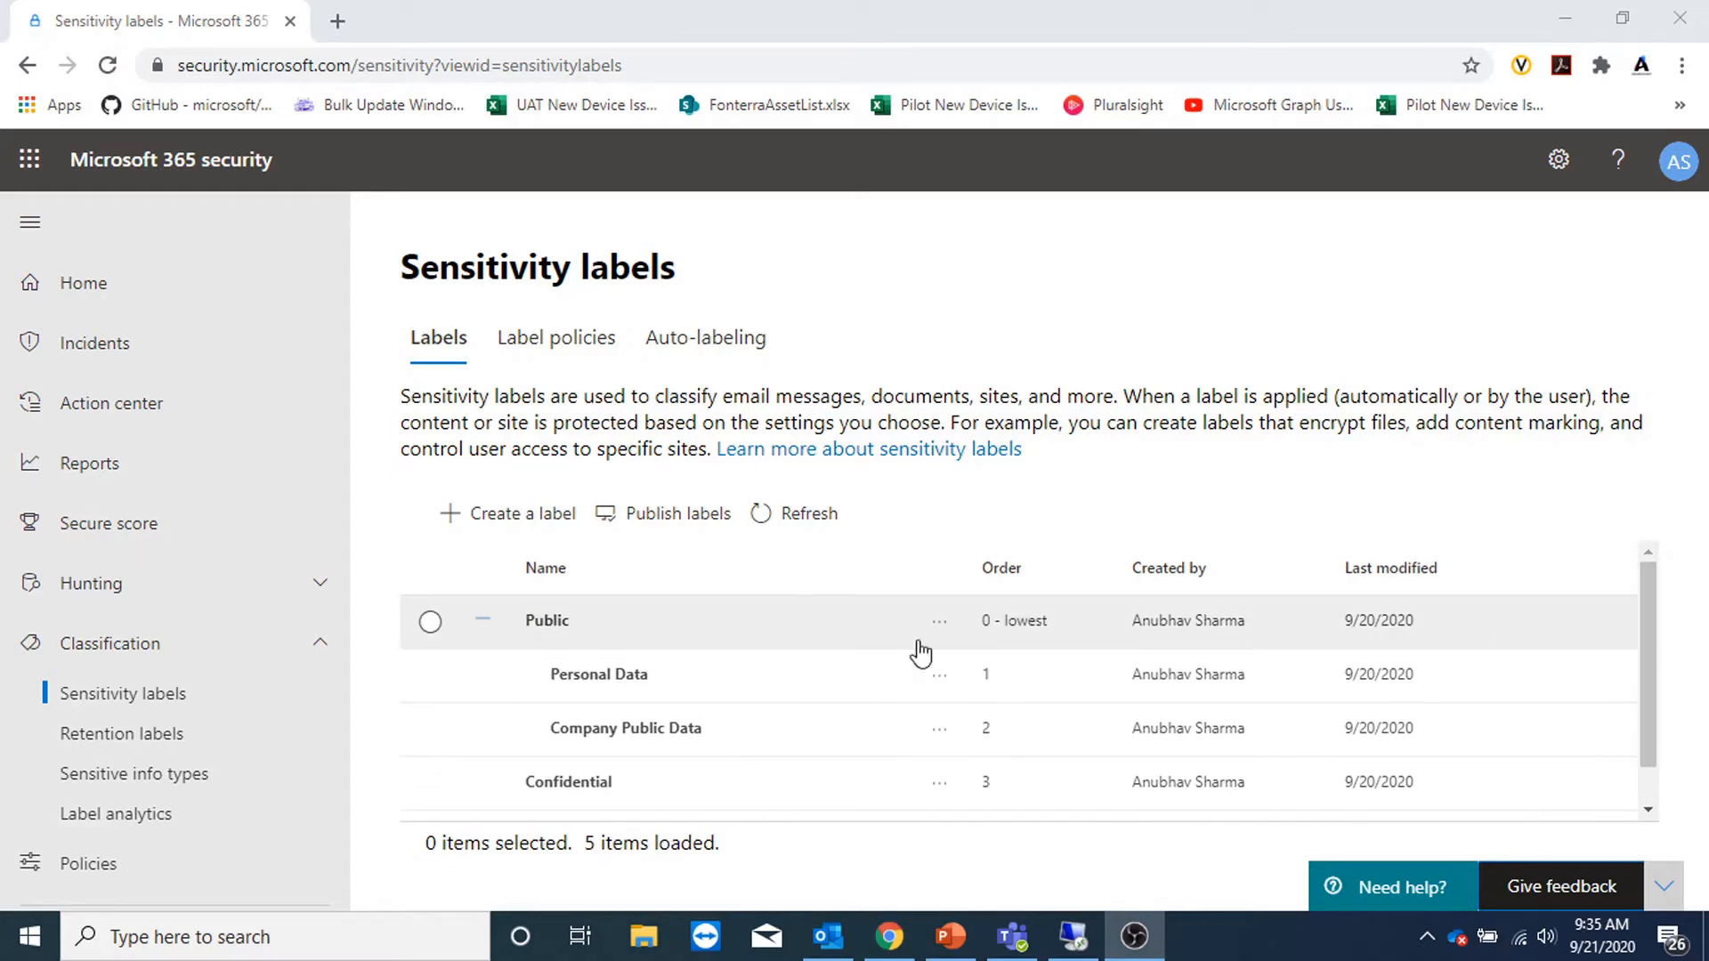
left_click(482, 623)
left_click(481, 626)
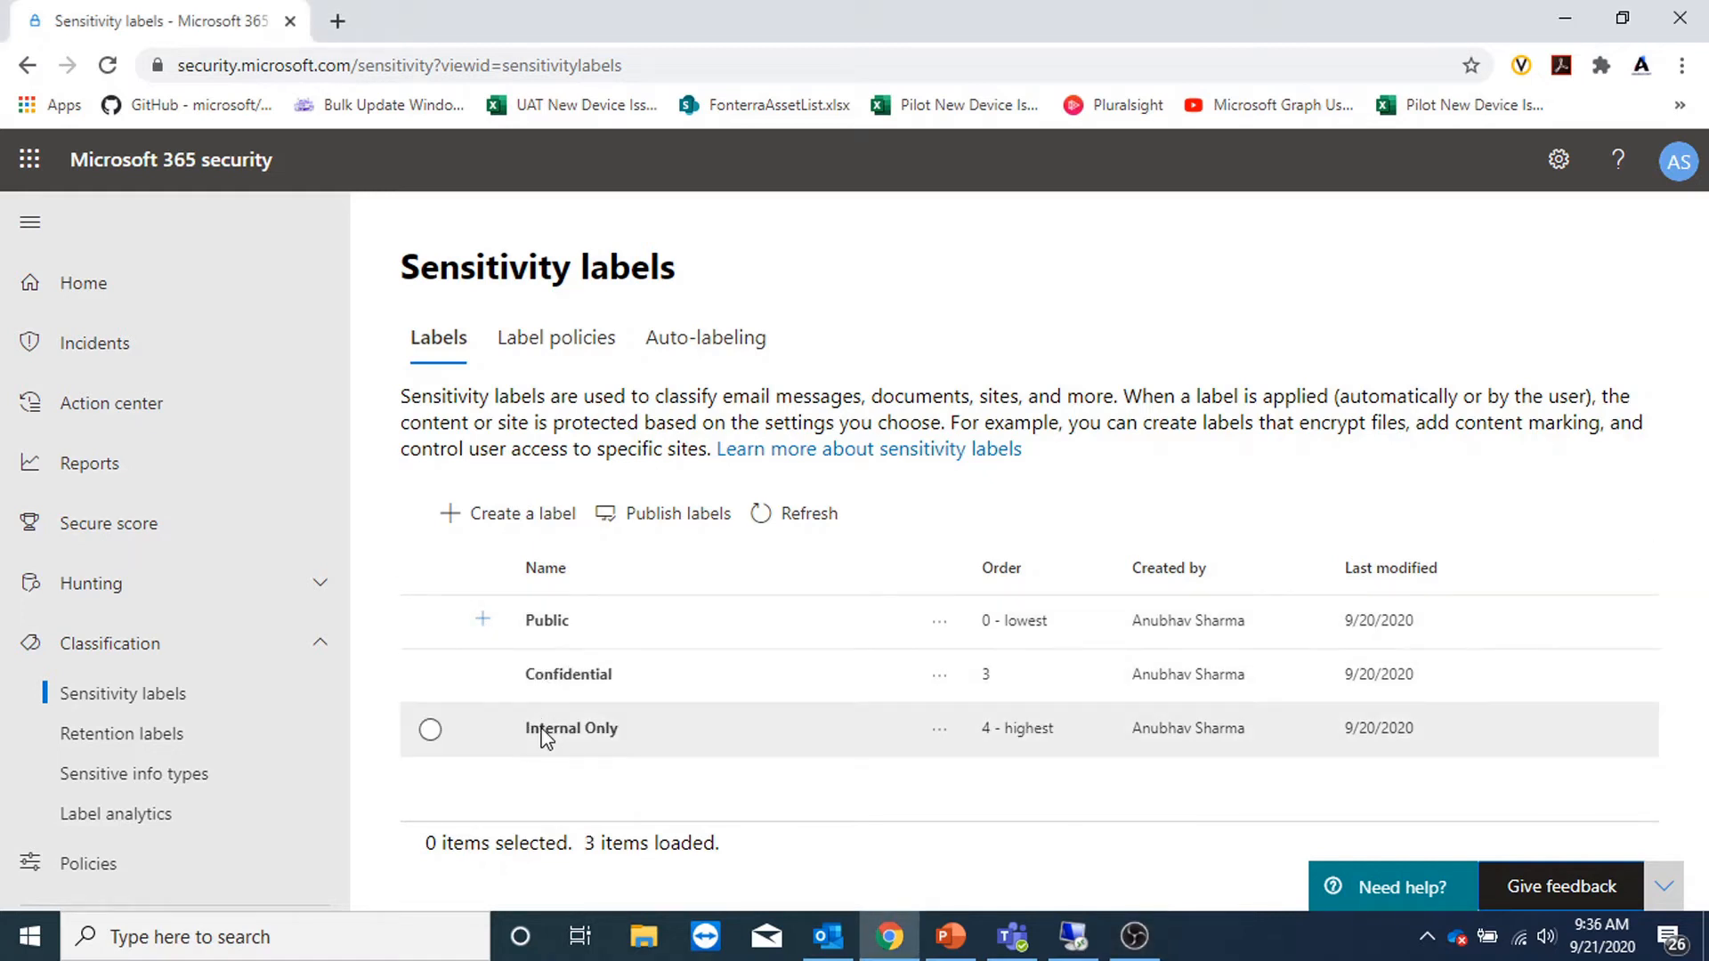
left_click(482, 621)
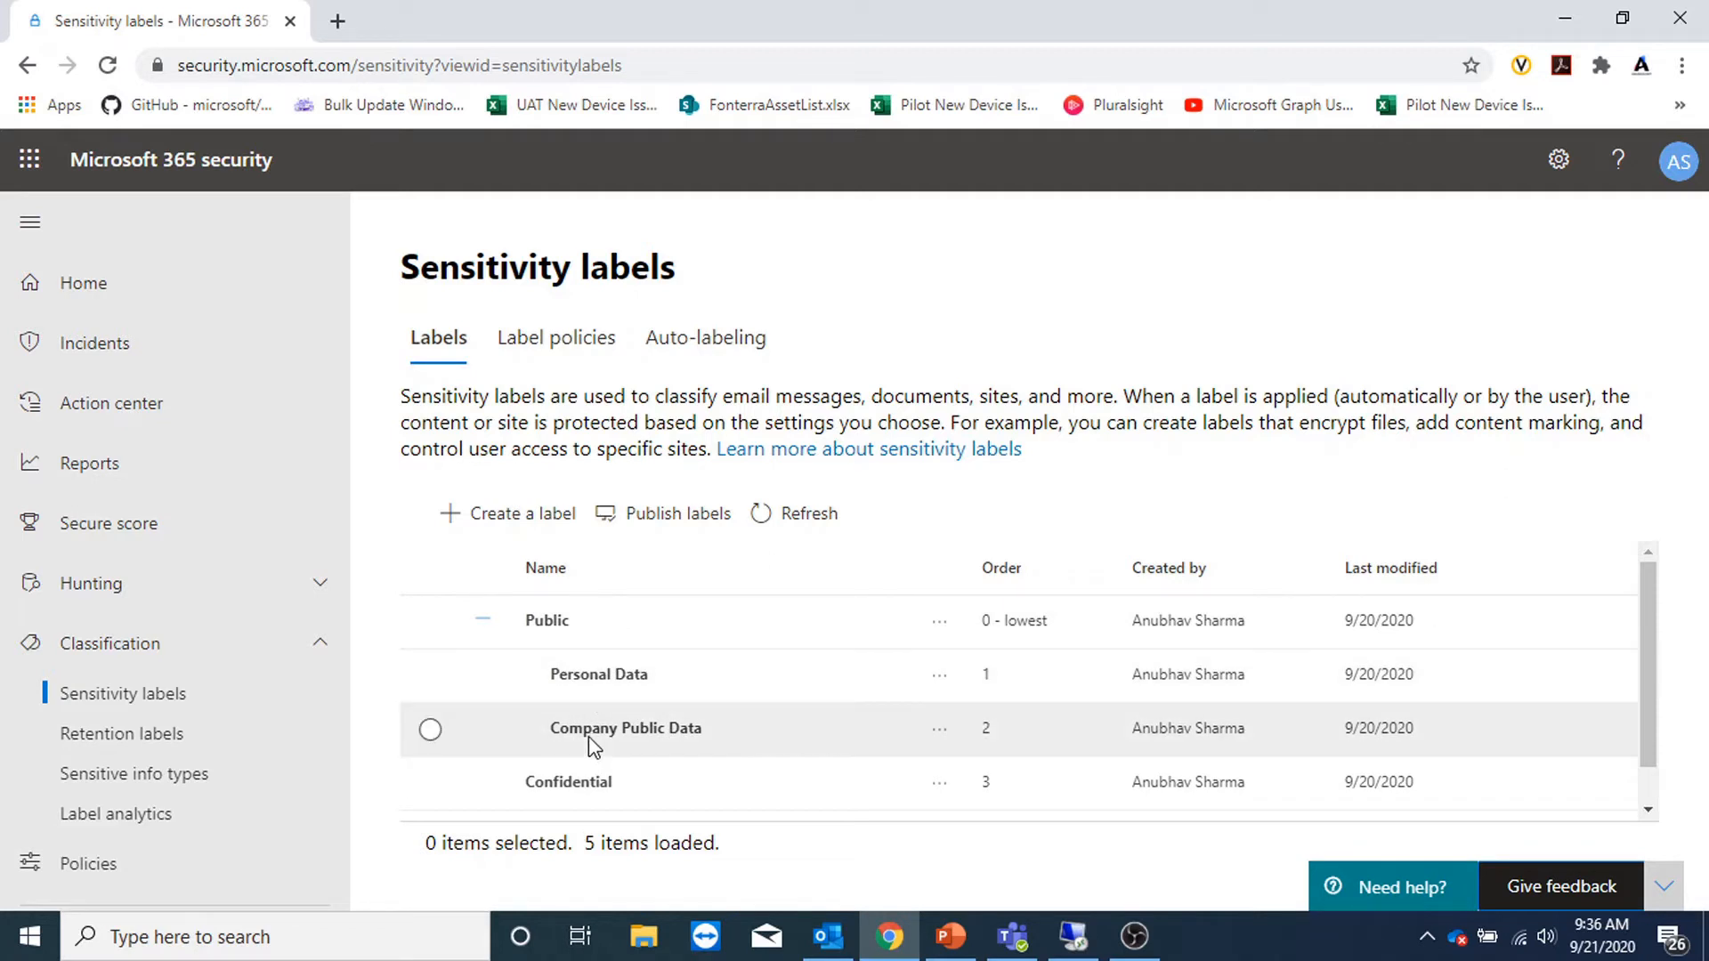
left_click(483, 619)
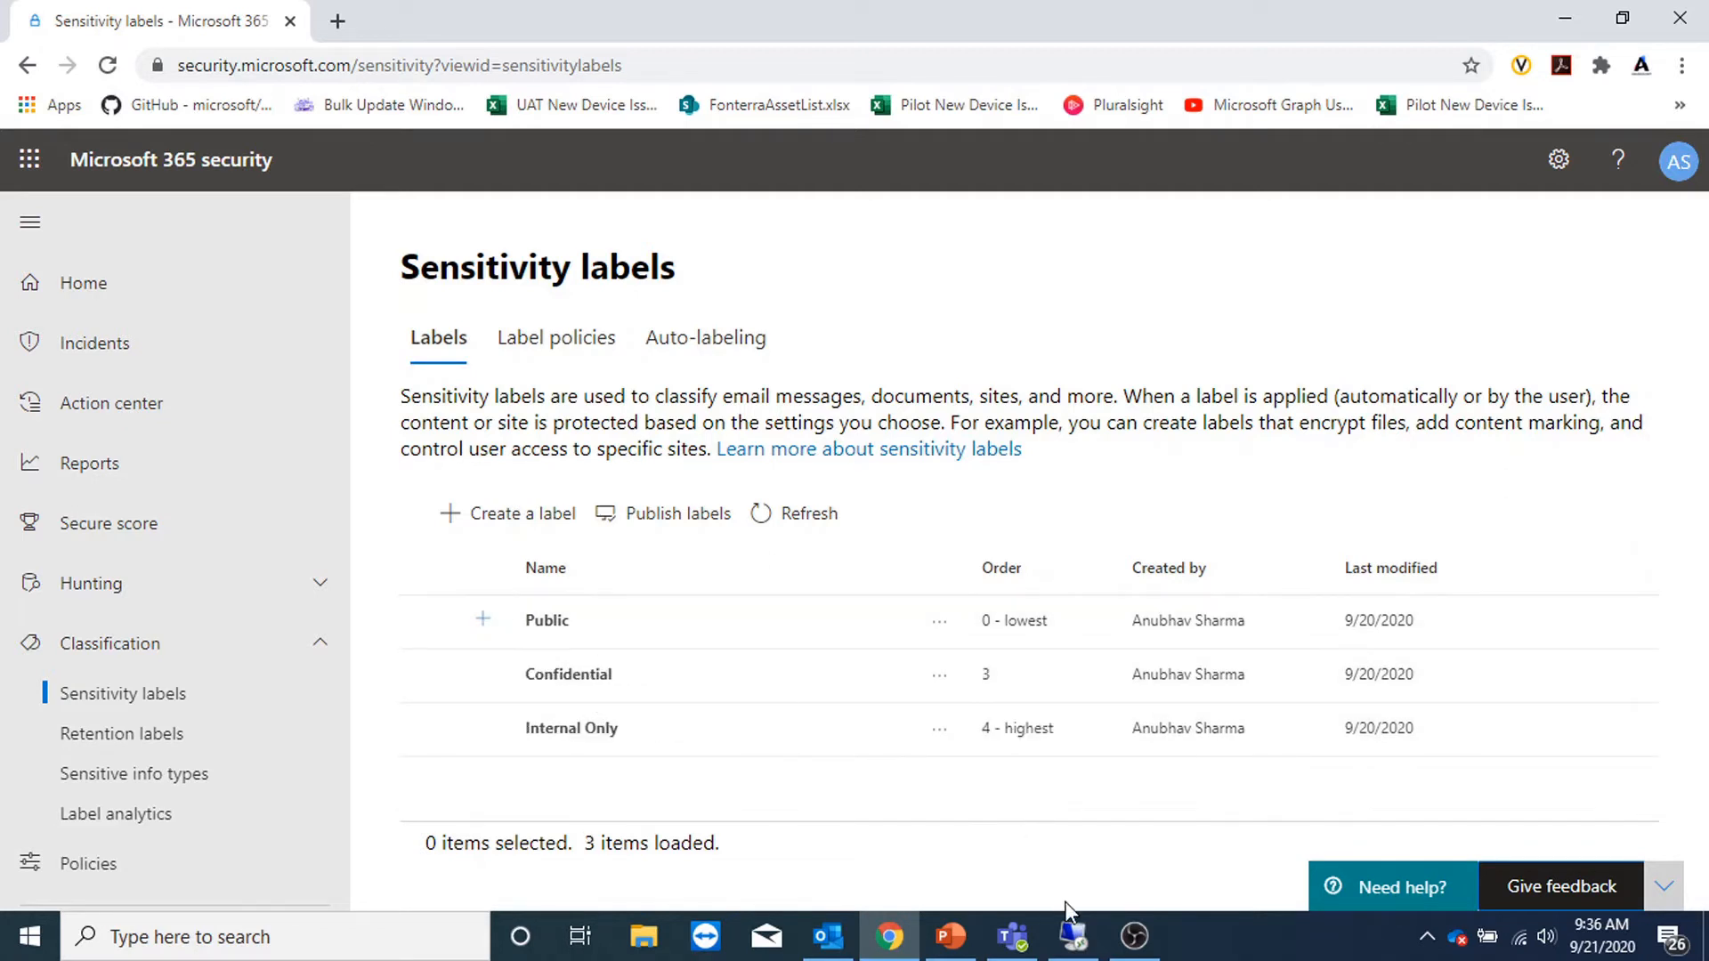
Switch to the remote desktop session and view the available sensitivity labels in Word and in the new Outlook message
left_click(1073, 935)
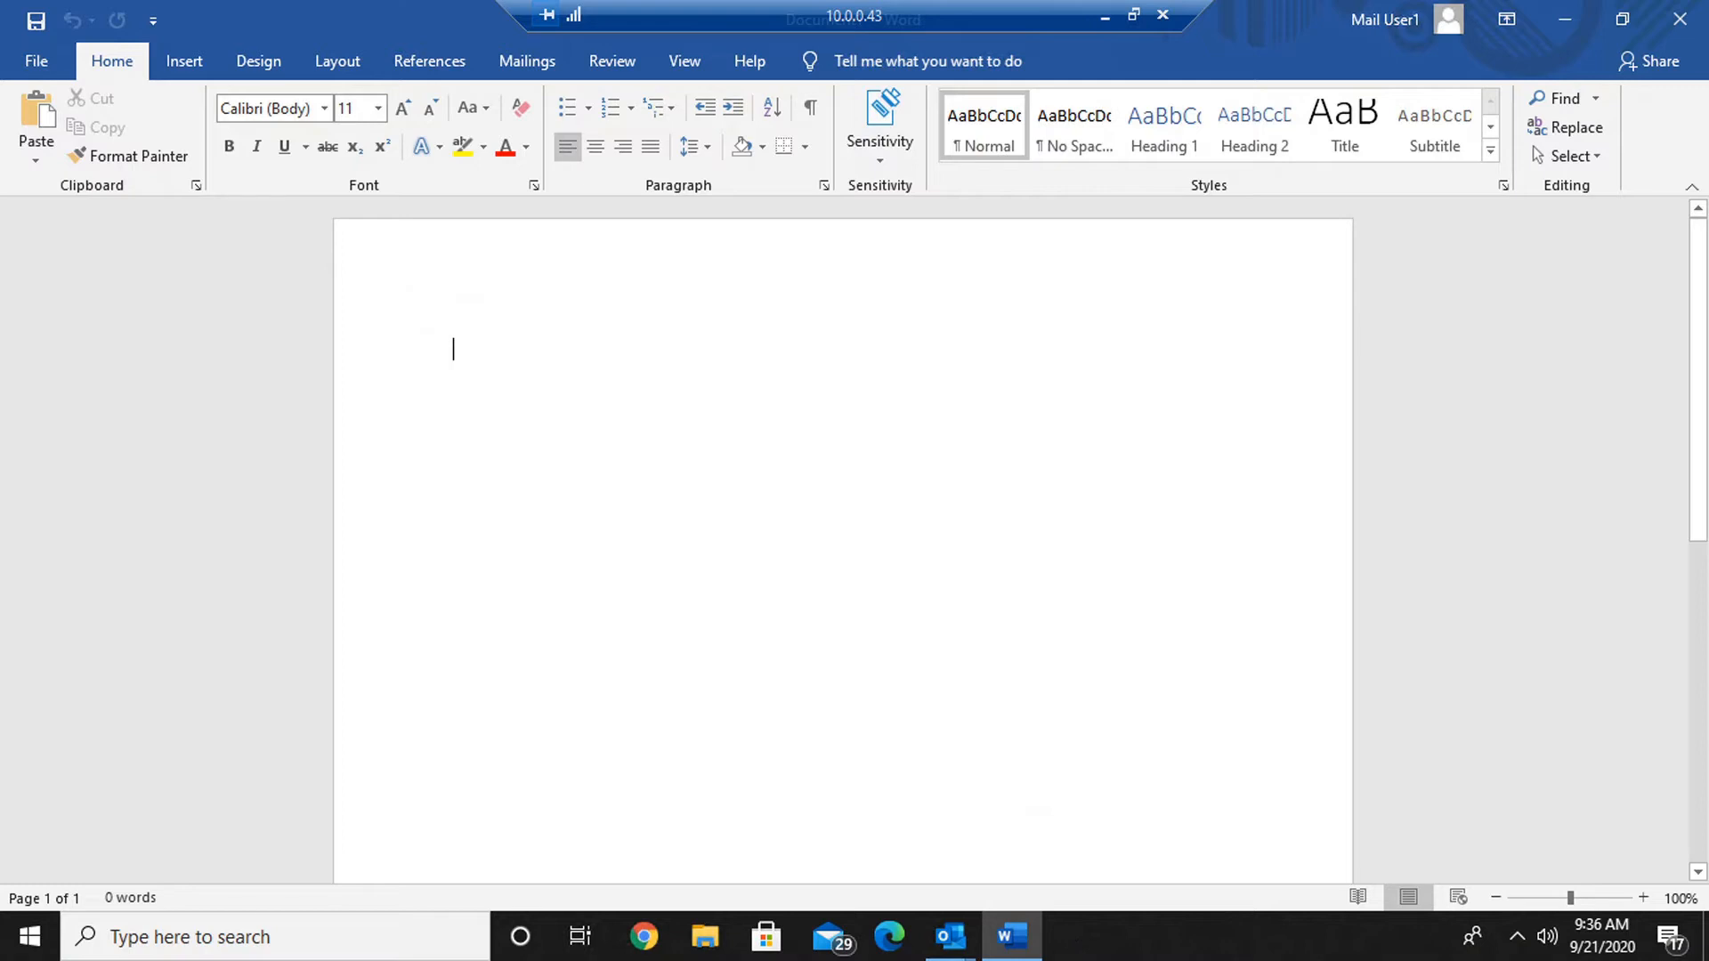
left_click(890, 167)
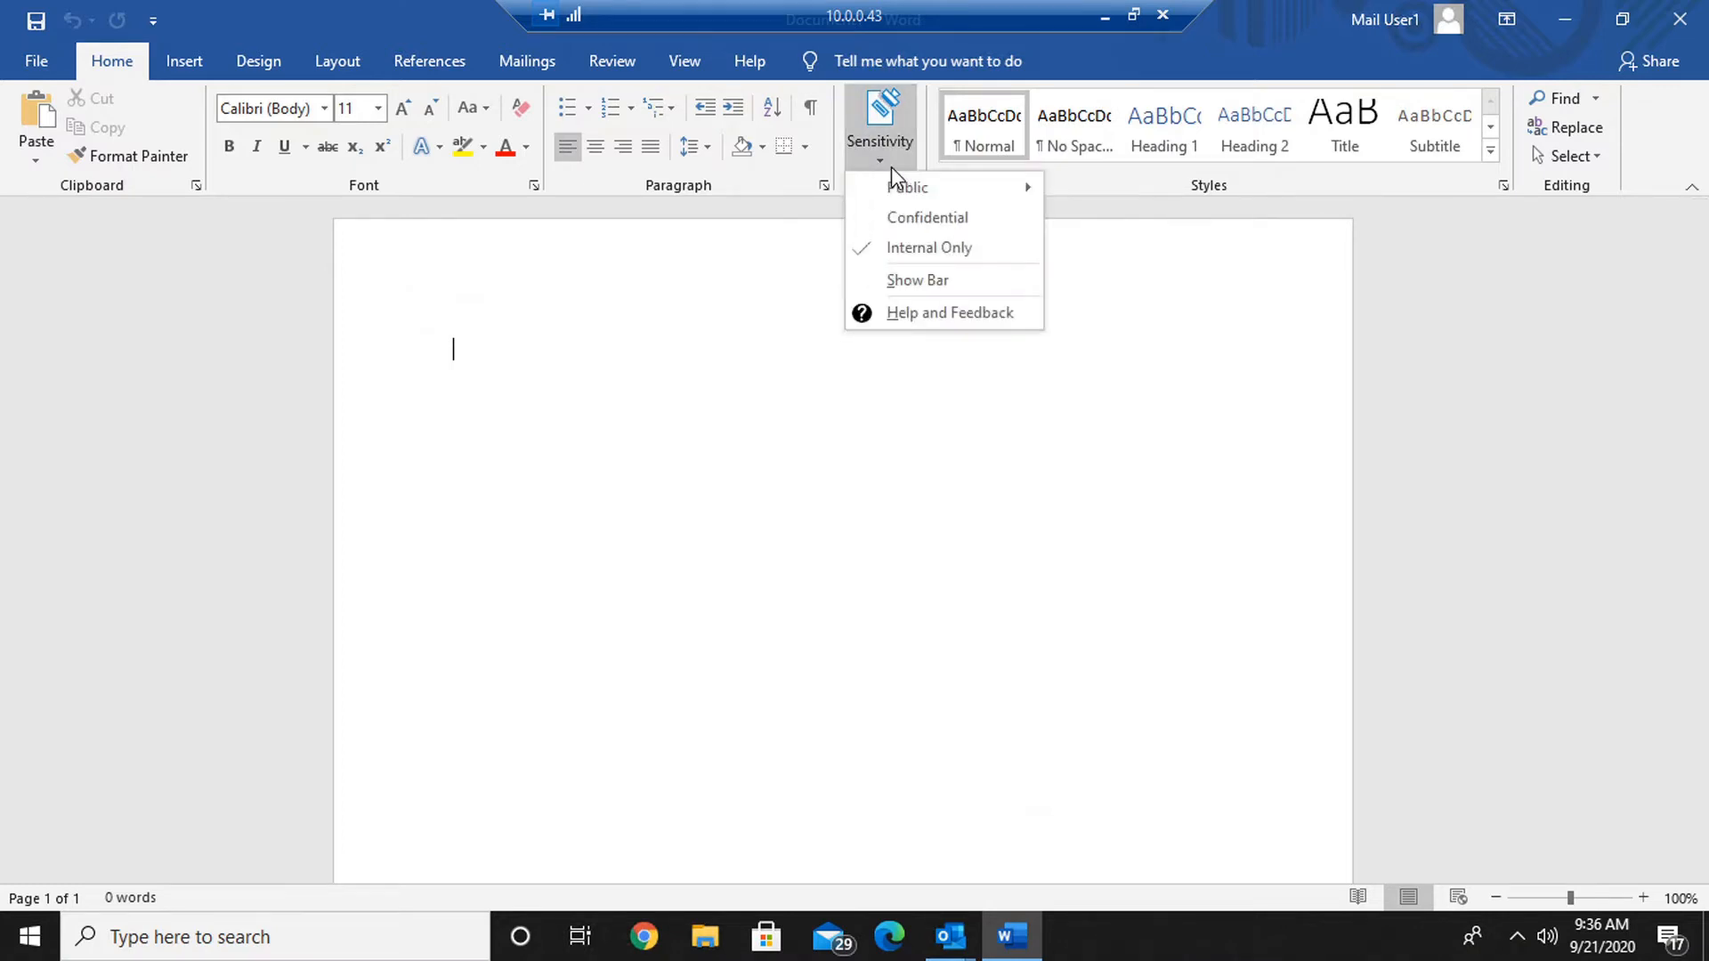
mouse_move(891, 189)
left_click(1178, 522)
left_click(951, 937)
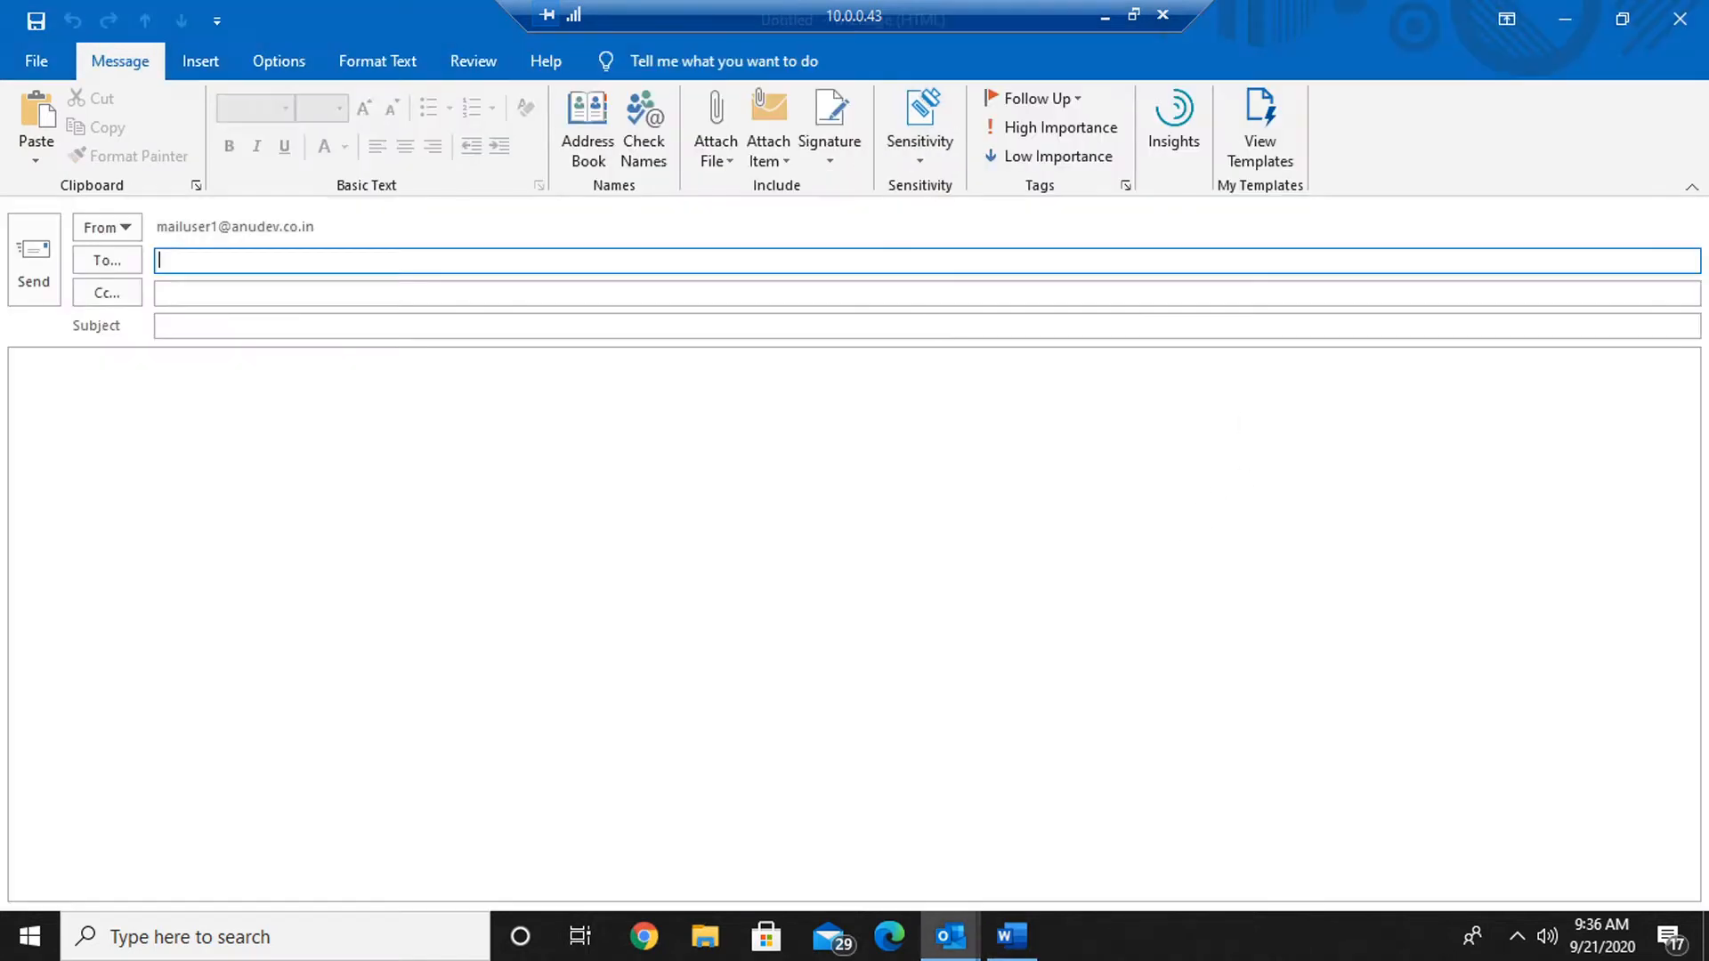
left_click(921, 149)
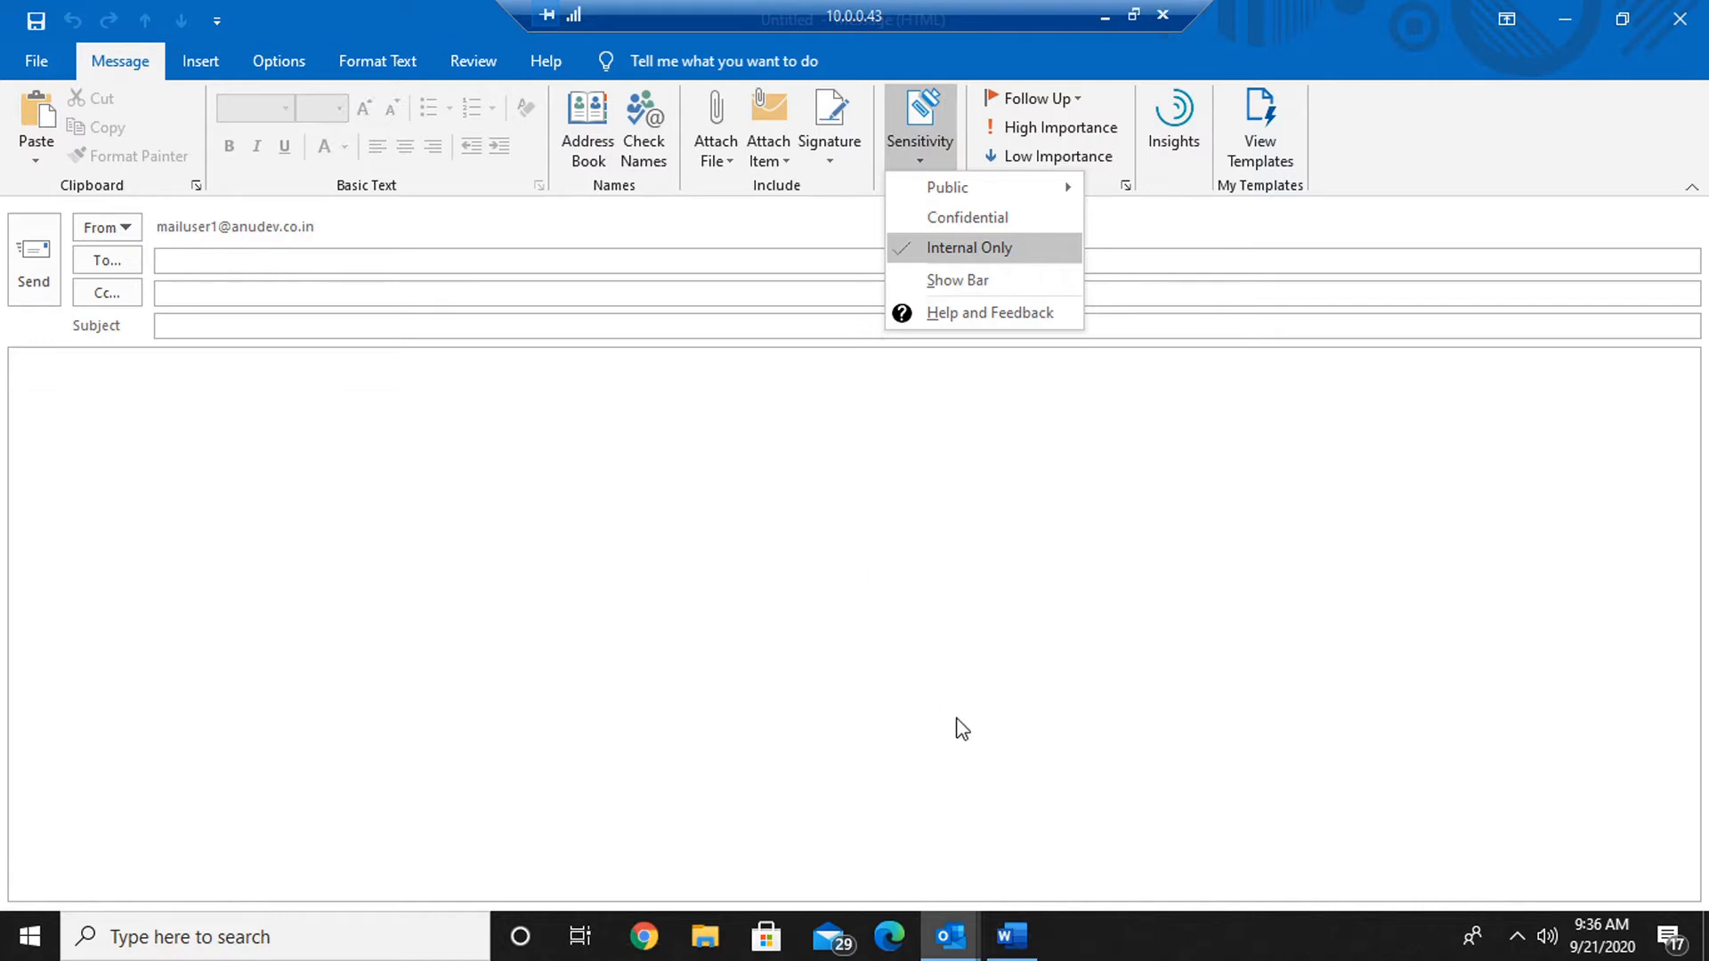
Return to Word, view the document's sensitivity labels again and check which account is signed in
left_click(1011, 937)
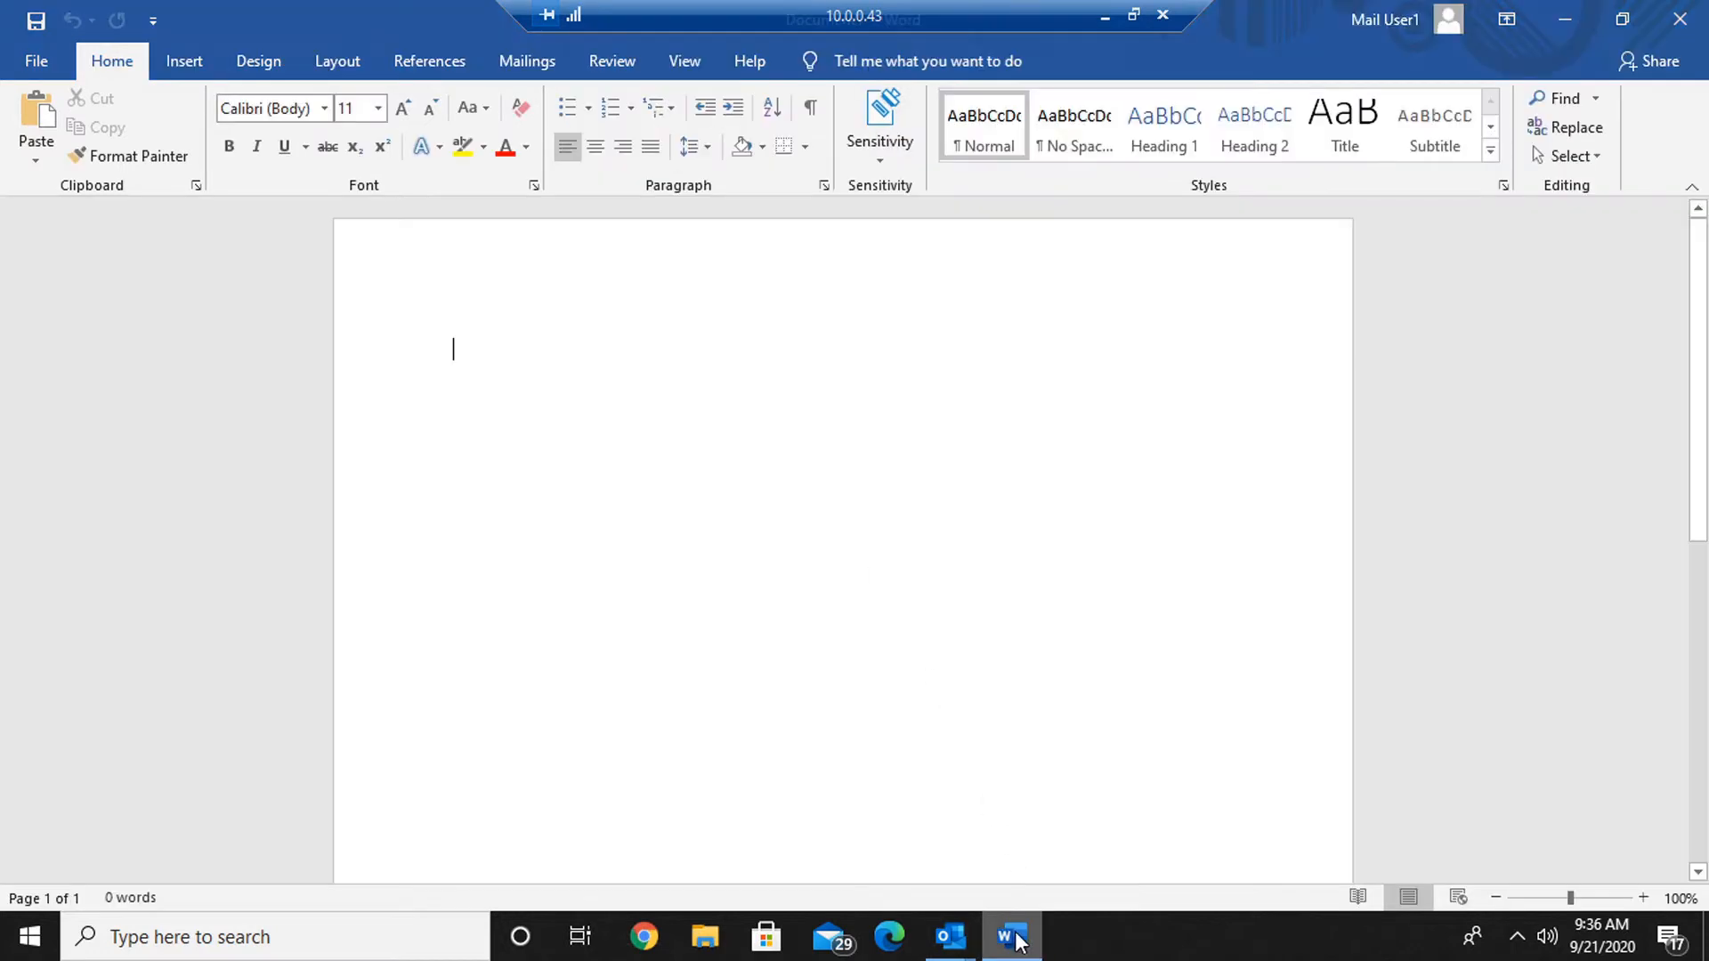
left_click(898, 157)
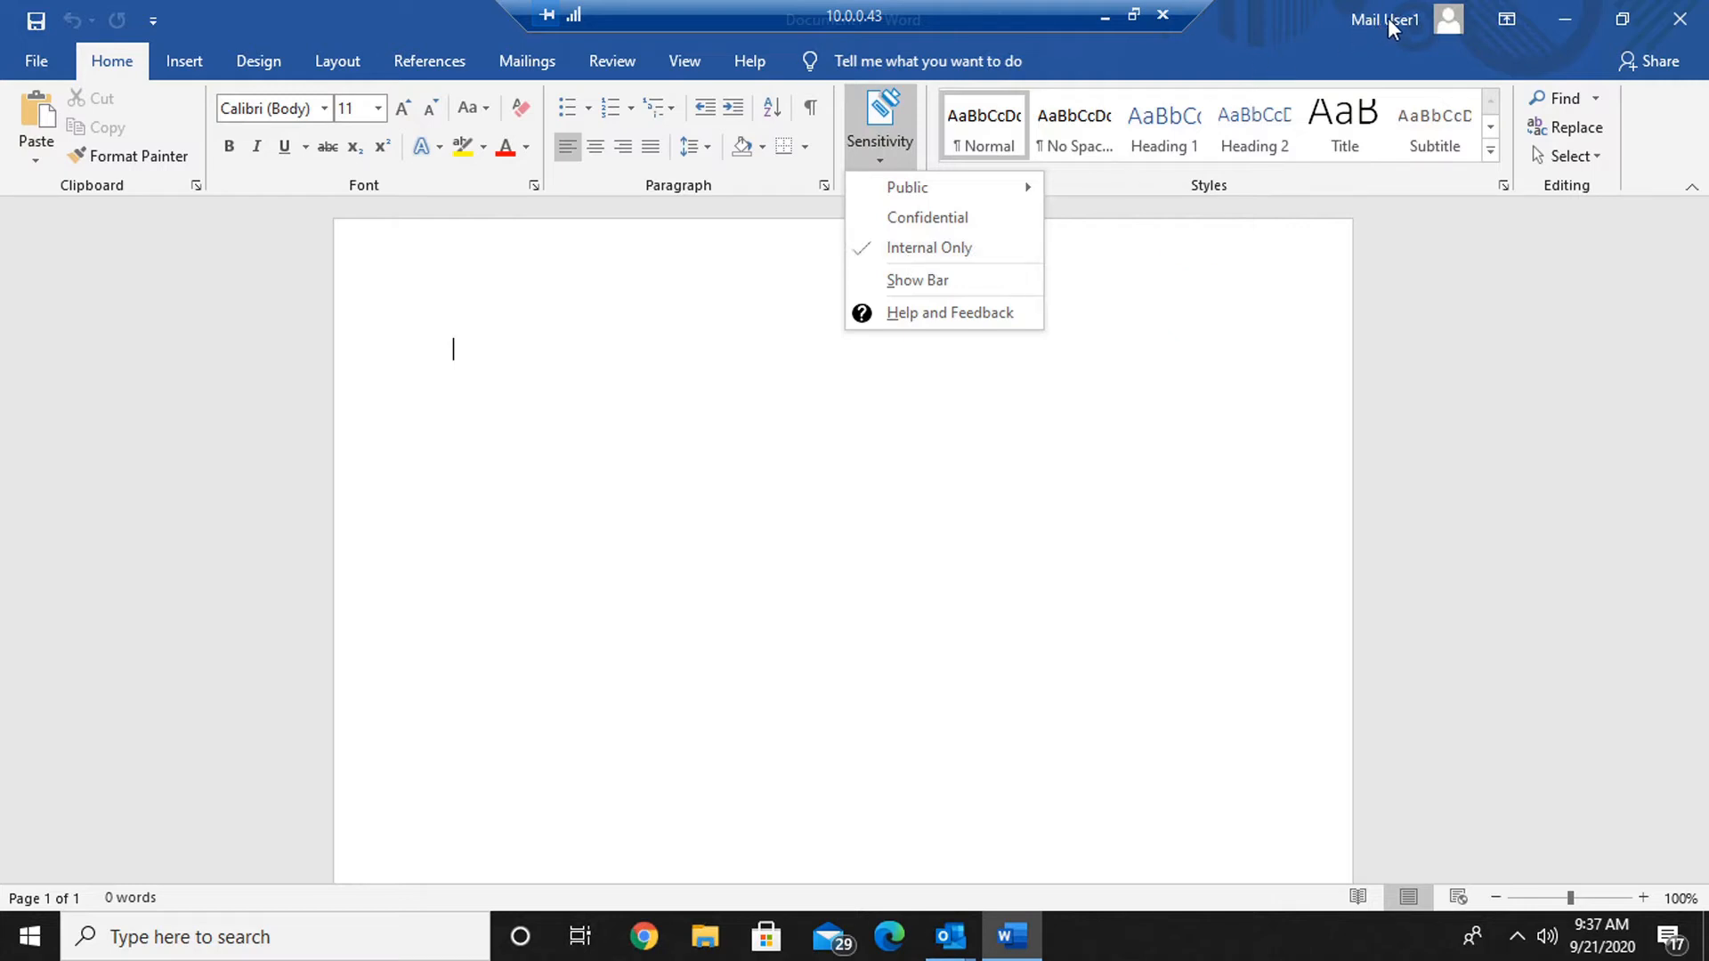
left_click(1417, 27)
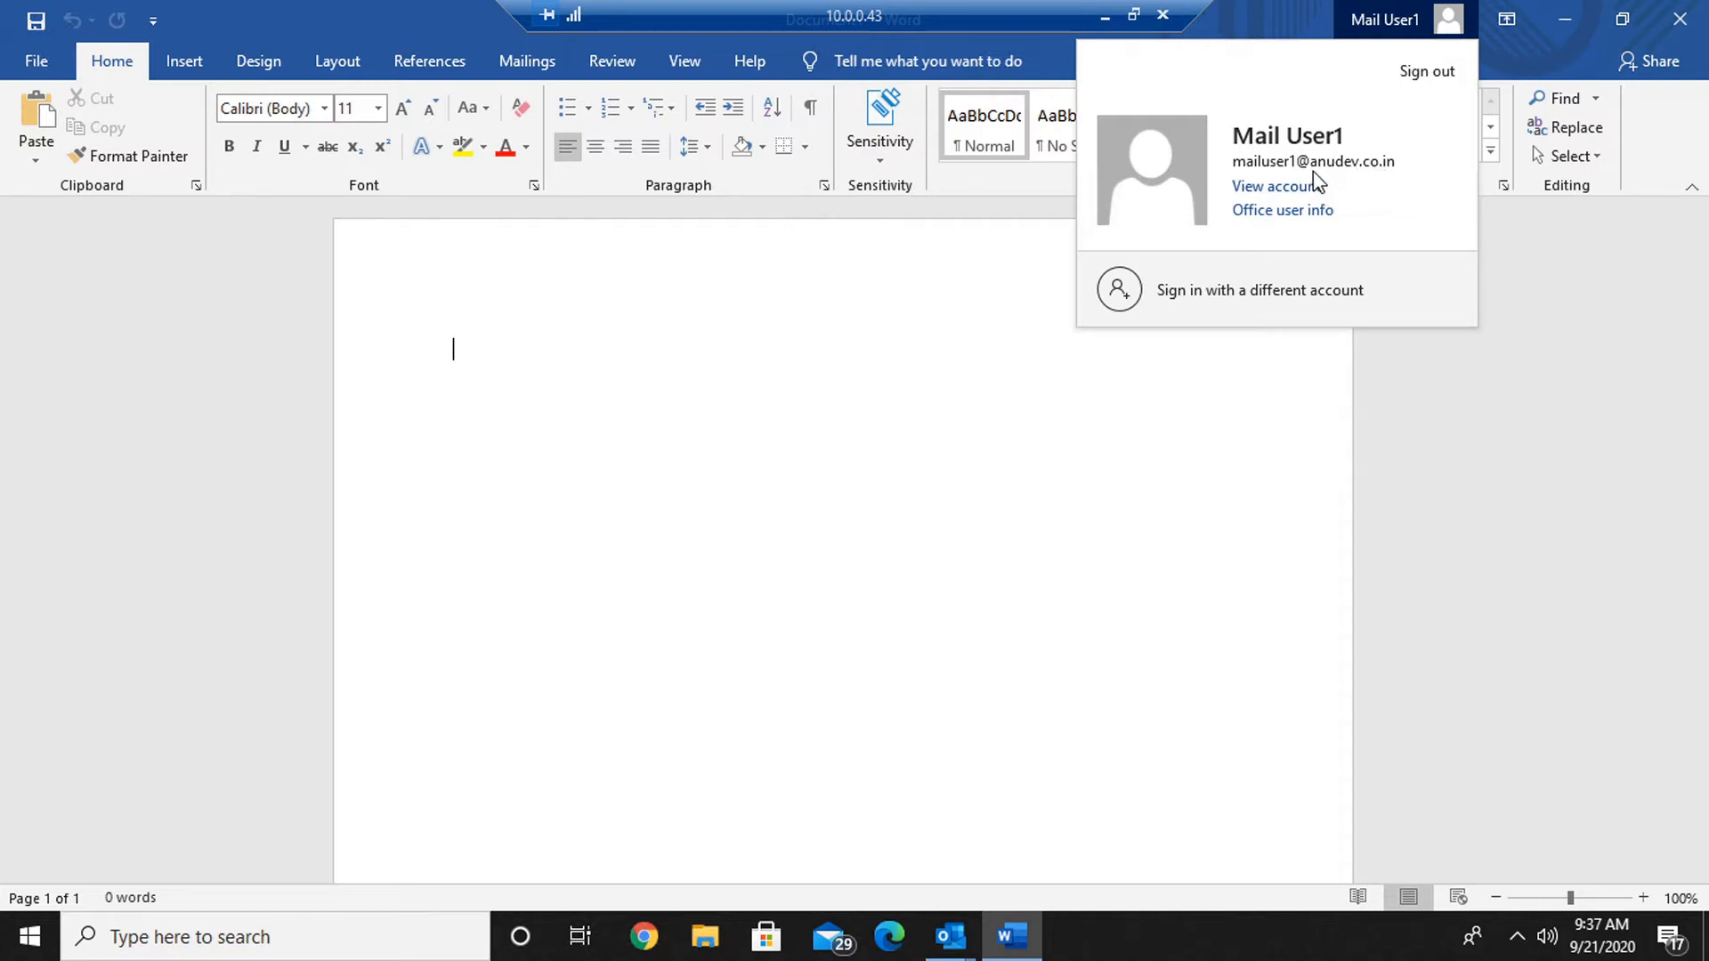
left_click(1021, 470)
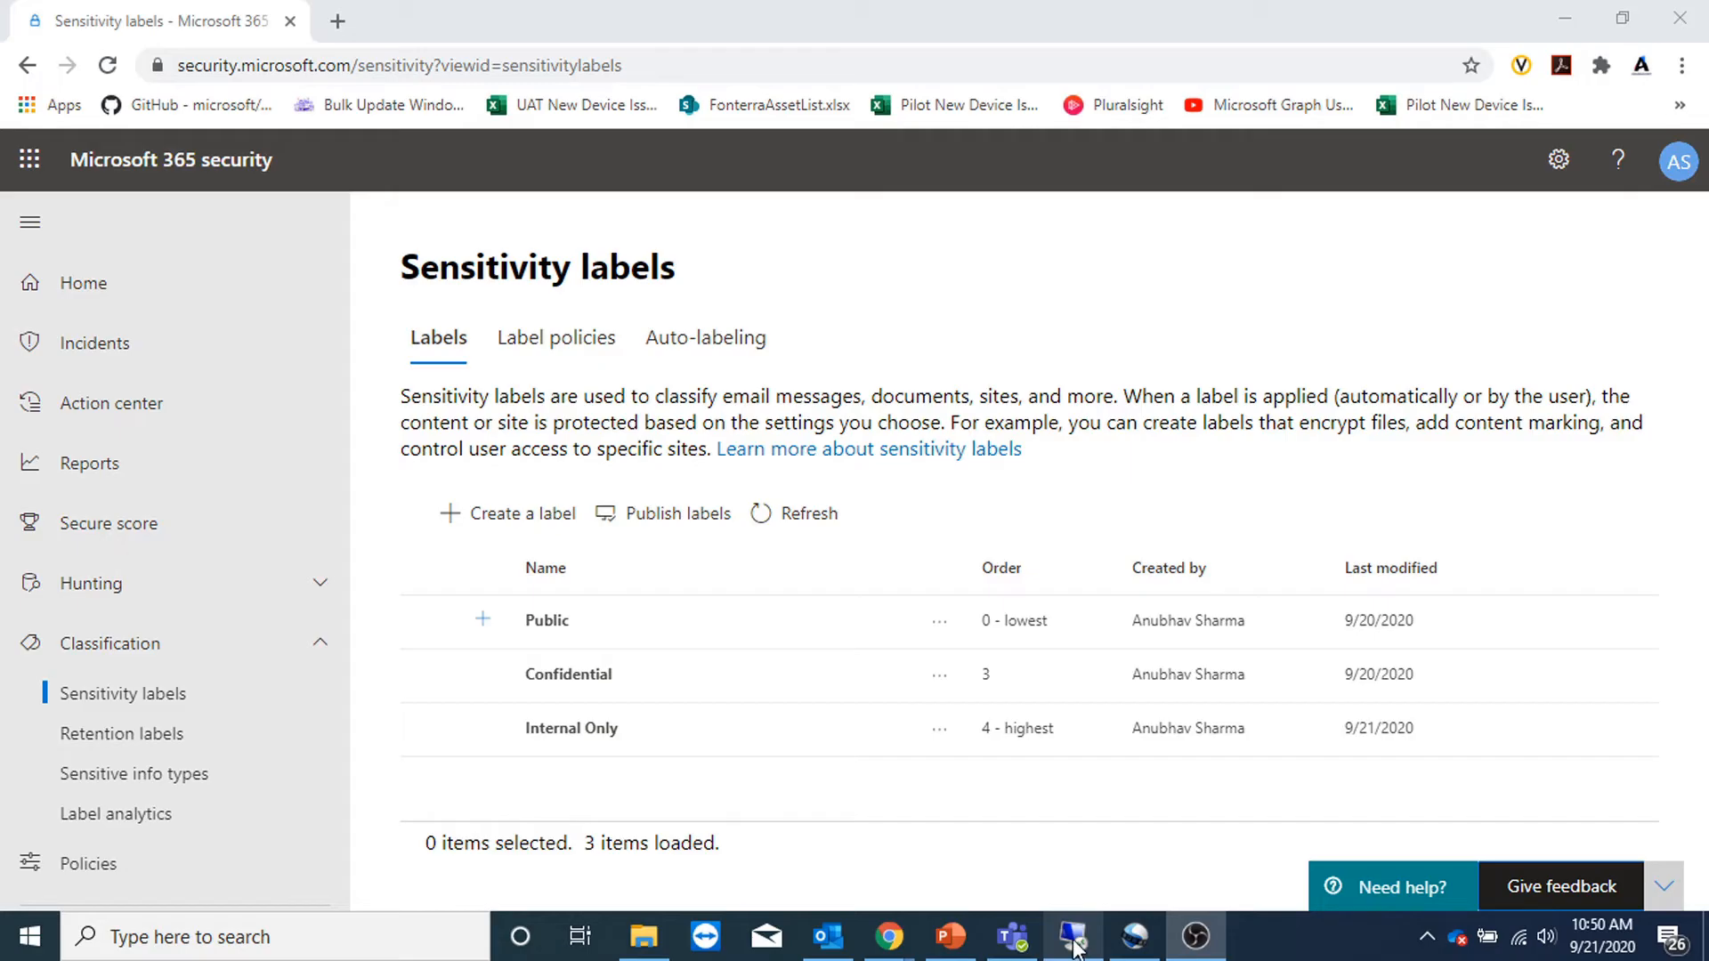
Try to change the Word document's sensitivity label from Internal Only to Confidential, then cancel the required justification
left_click(1074, 939)
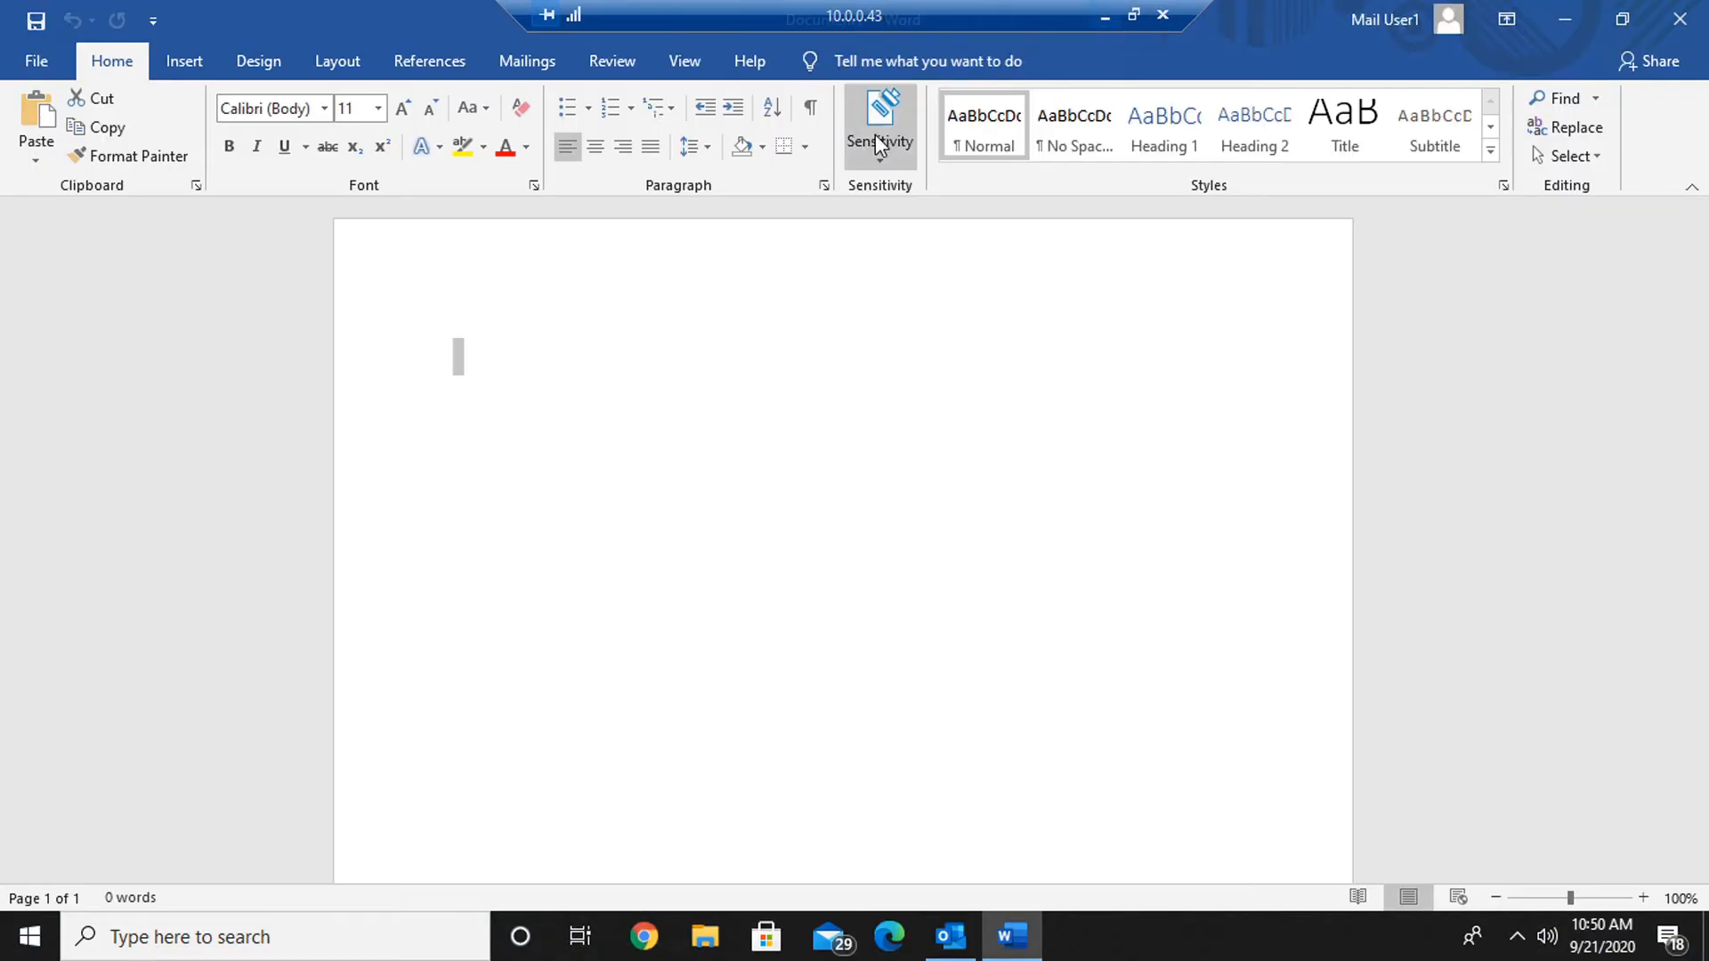
left_click(890, 162)
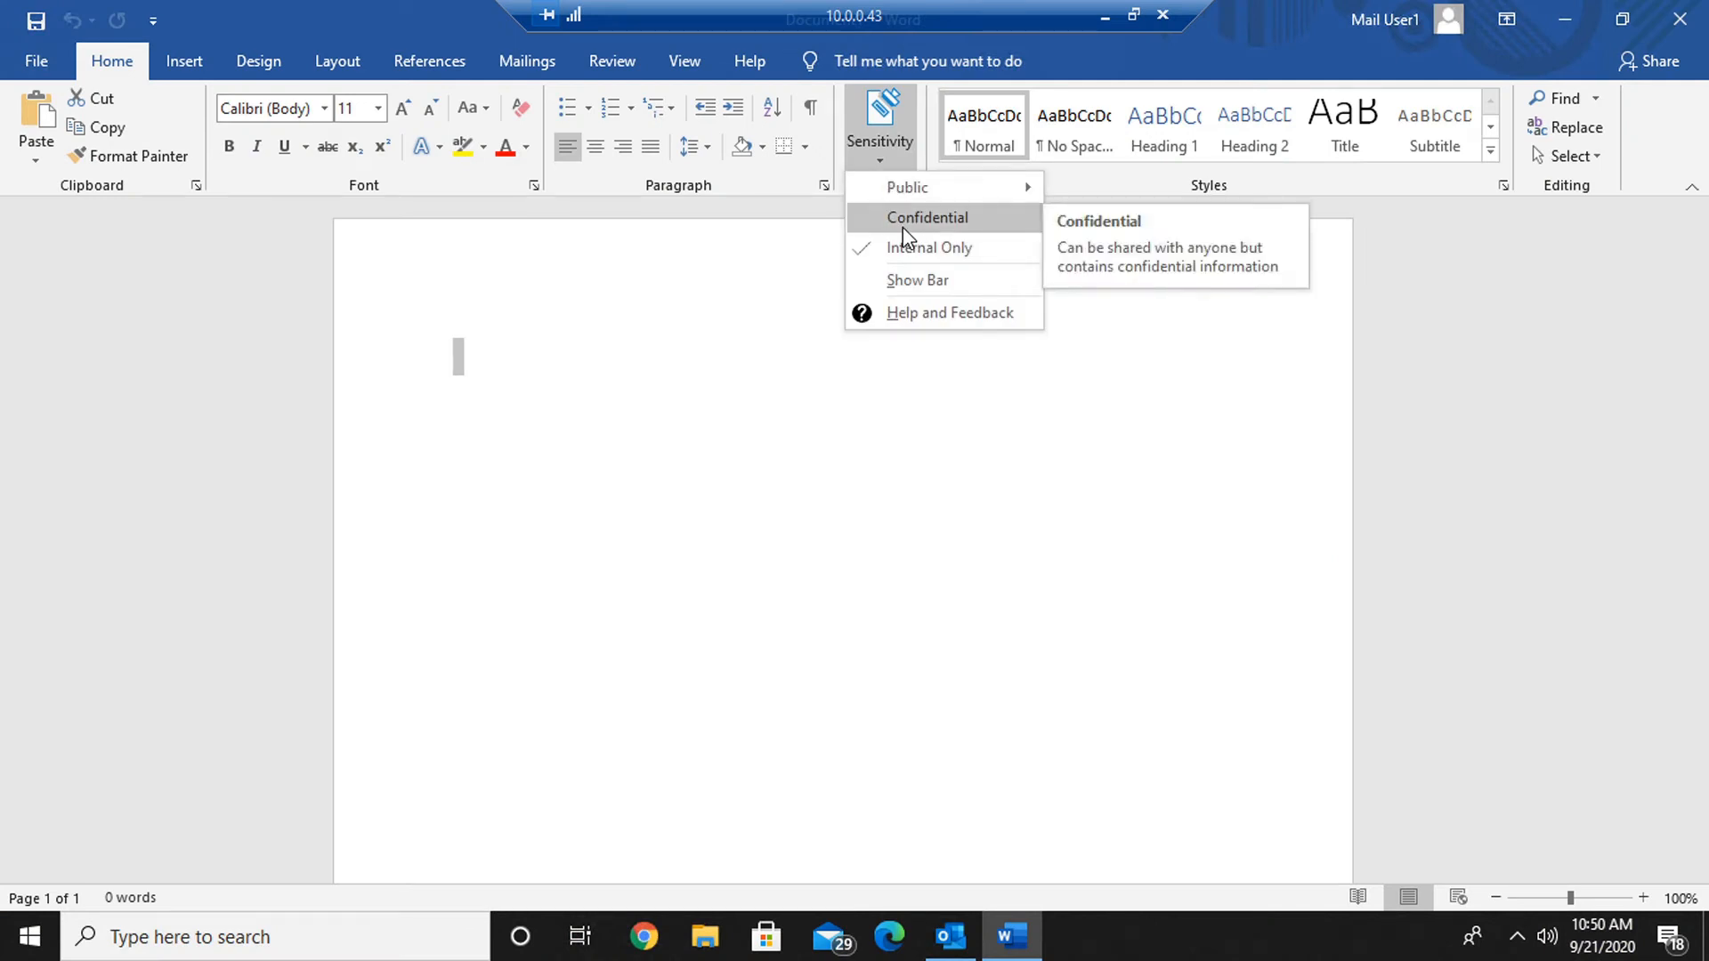
left_click(903, 228)
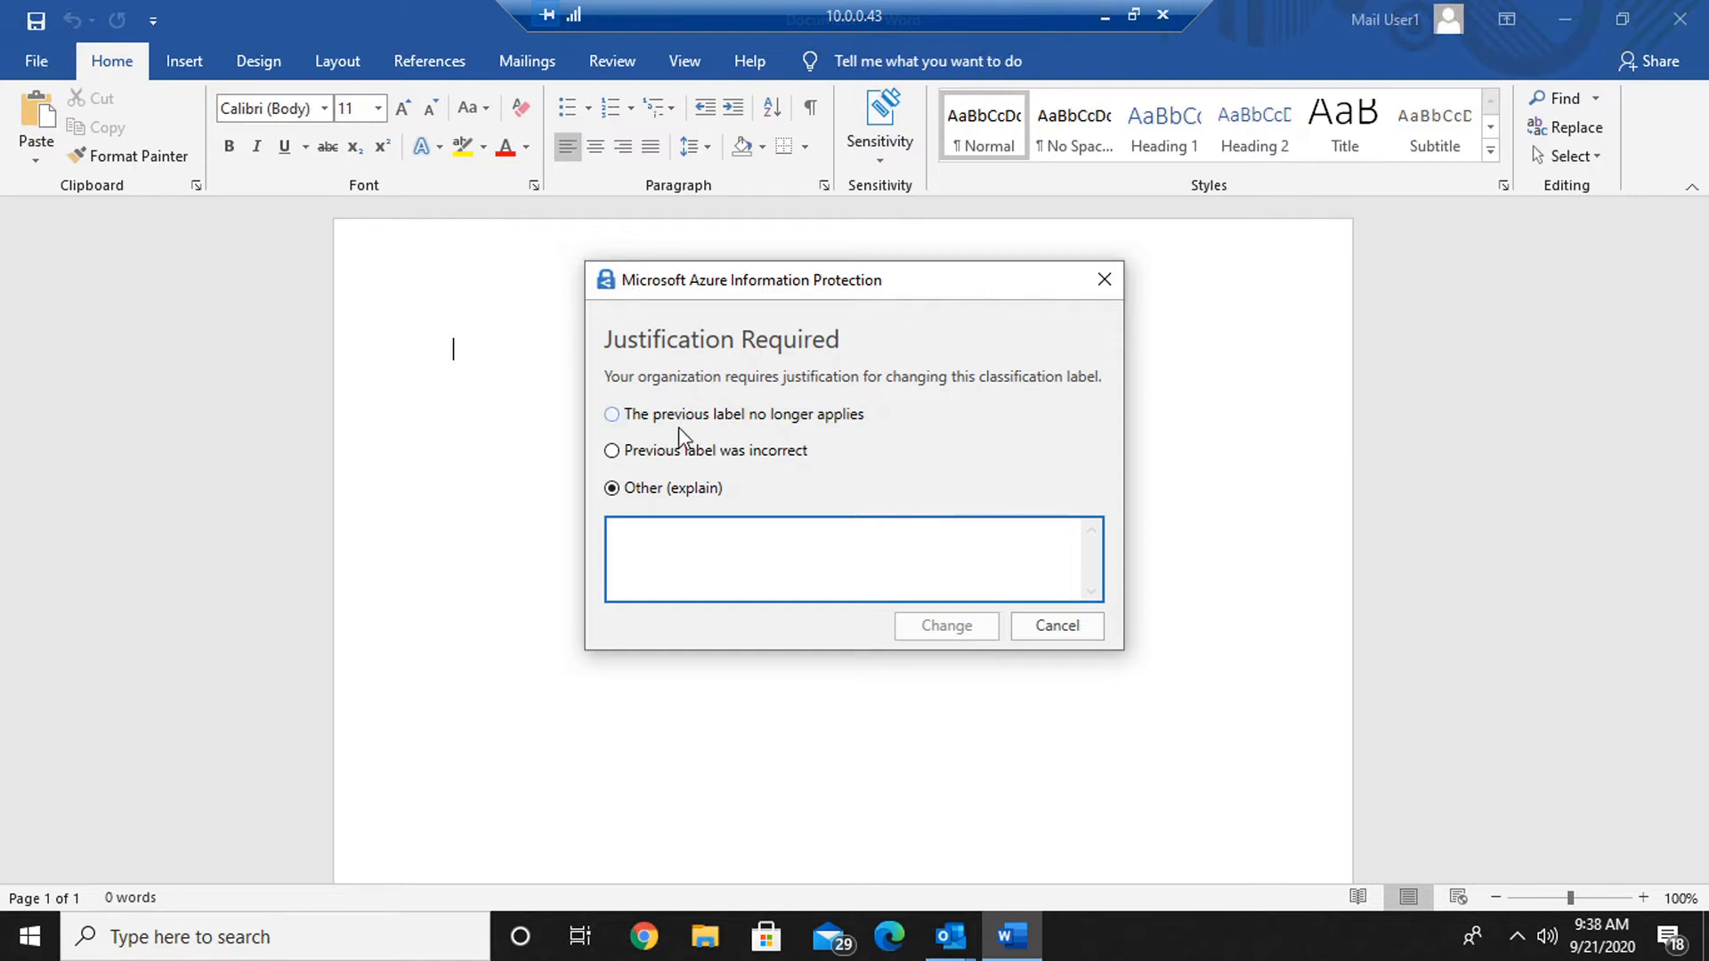
left_click(1057, 626)
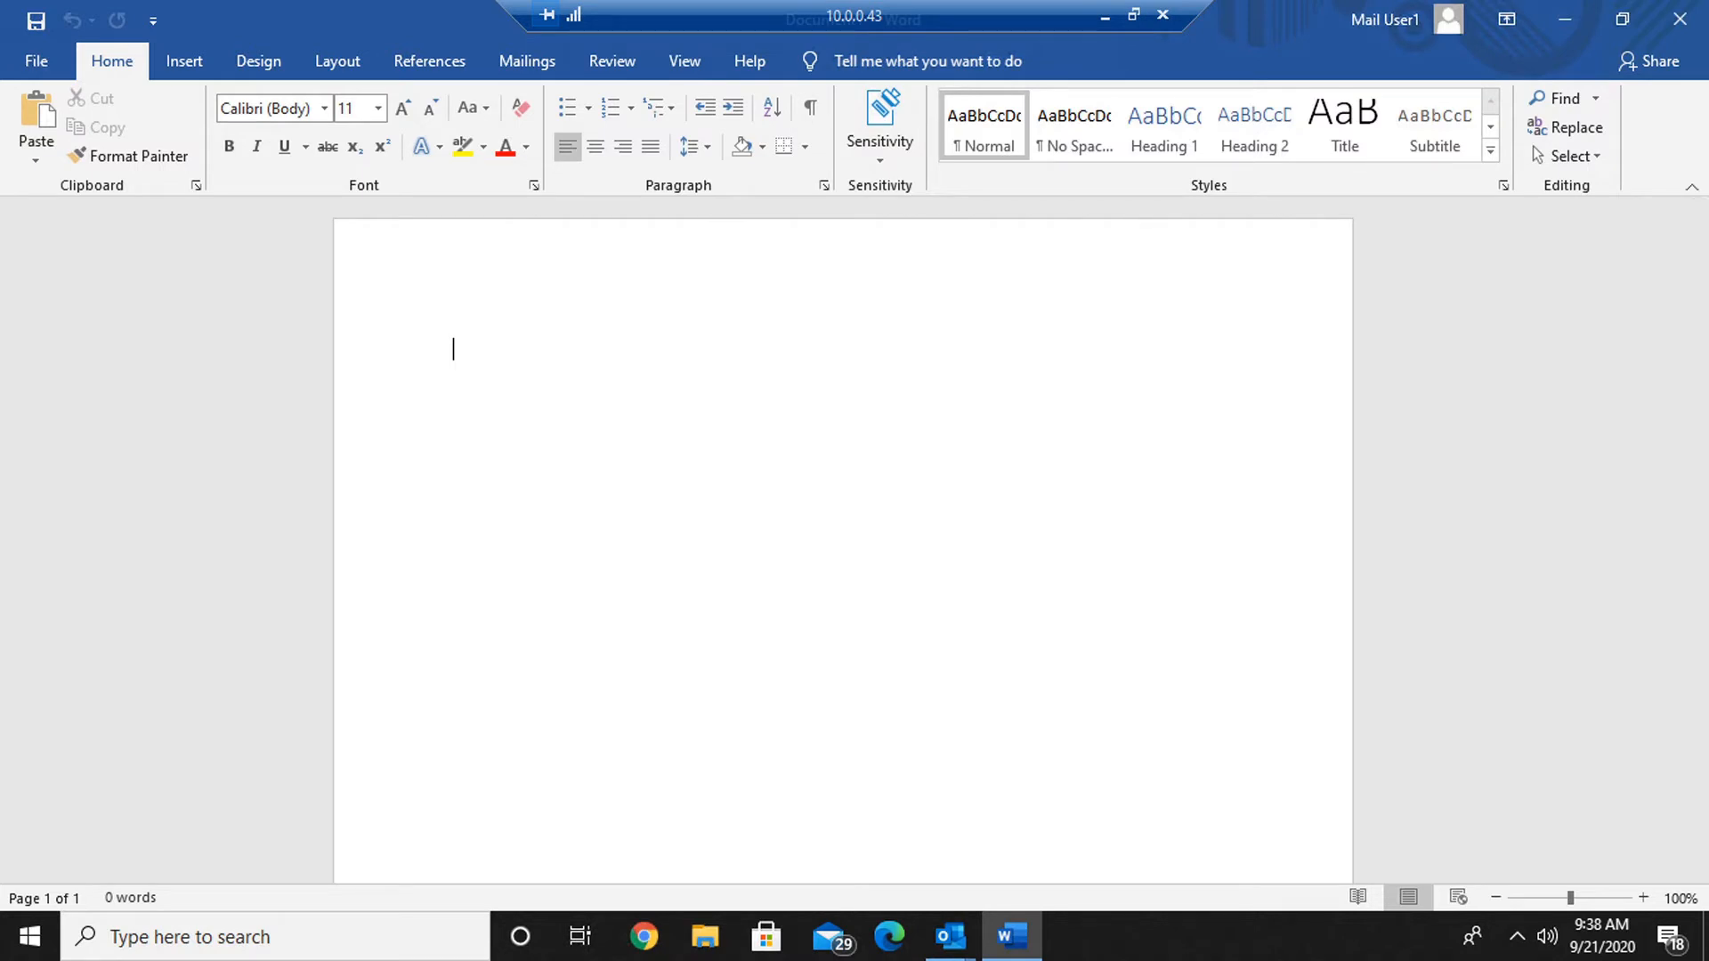
Return to the Microsoft 365 security portal and look through the list of sensitive info types
left_click(1103, 16)
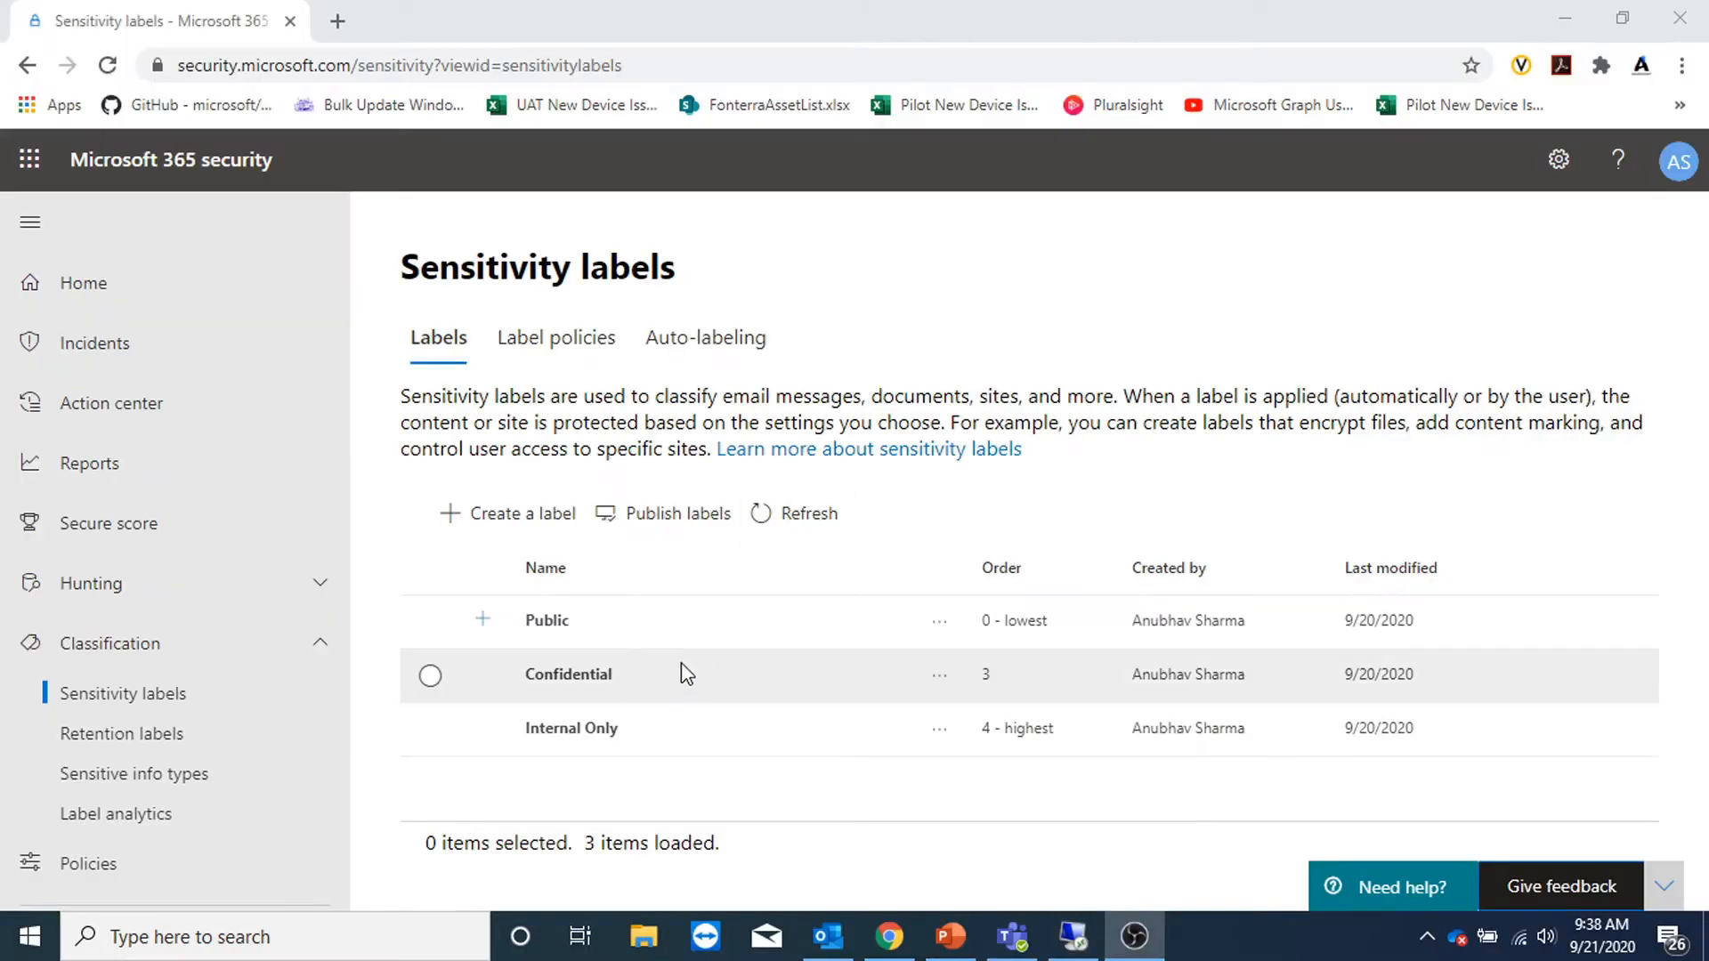
left_click(209, 790)
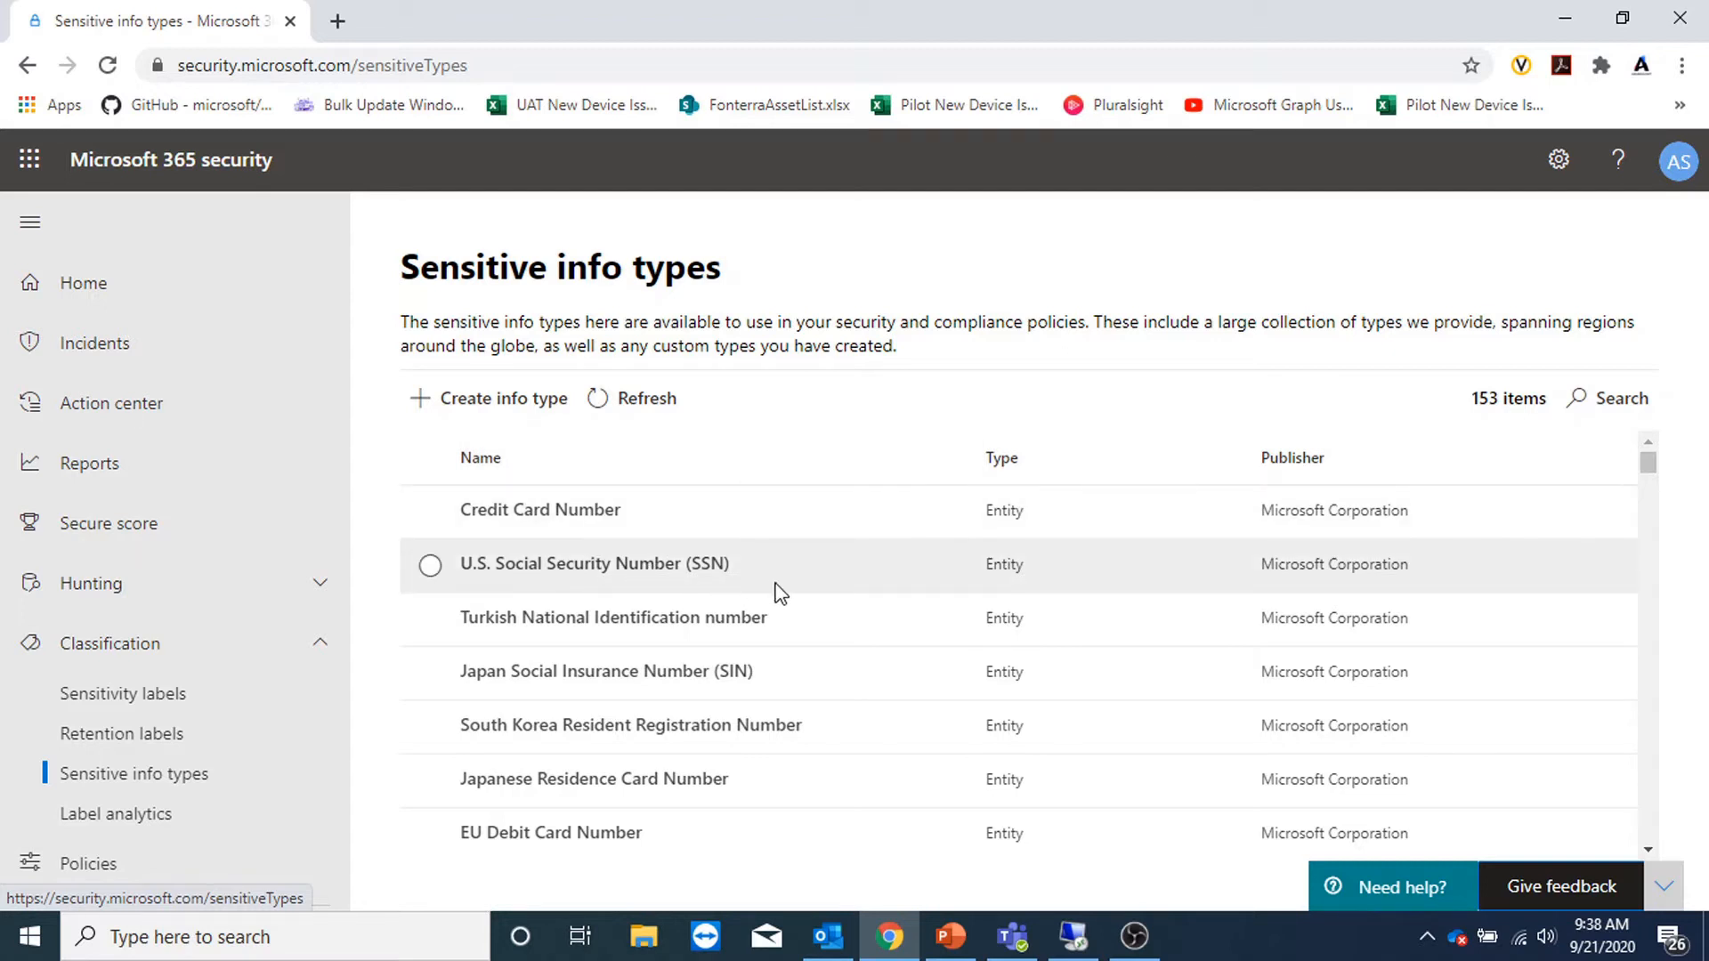
scroll(728, 574, "down", 20)
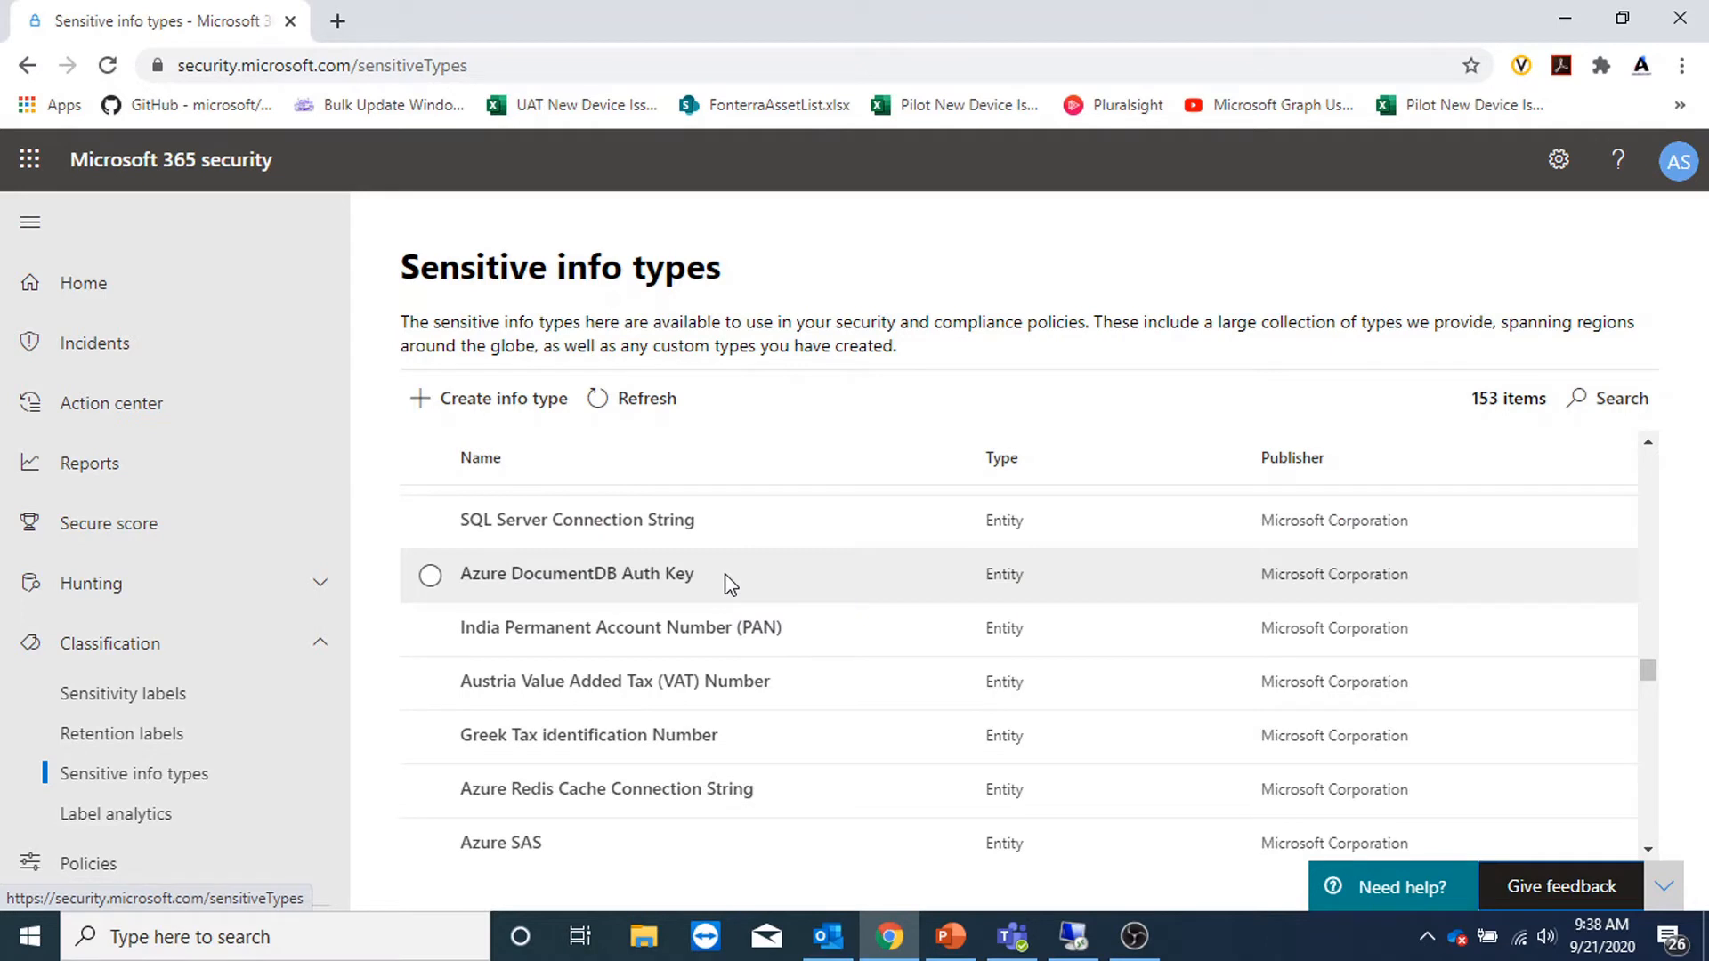
scroll(834, 610, "up", 5)
scroll(838, 612, "up", 15)
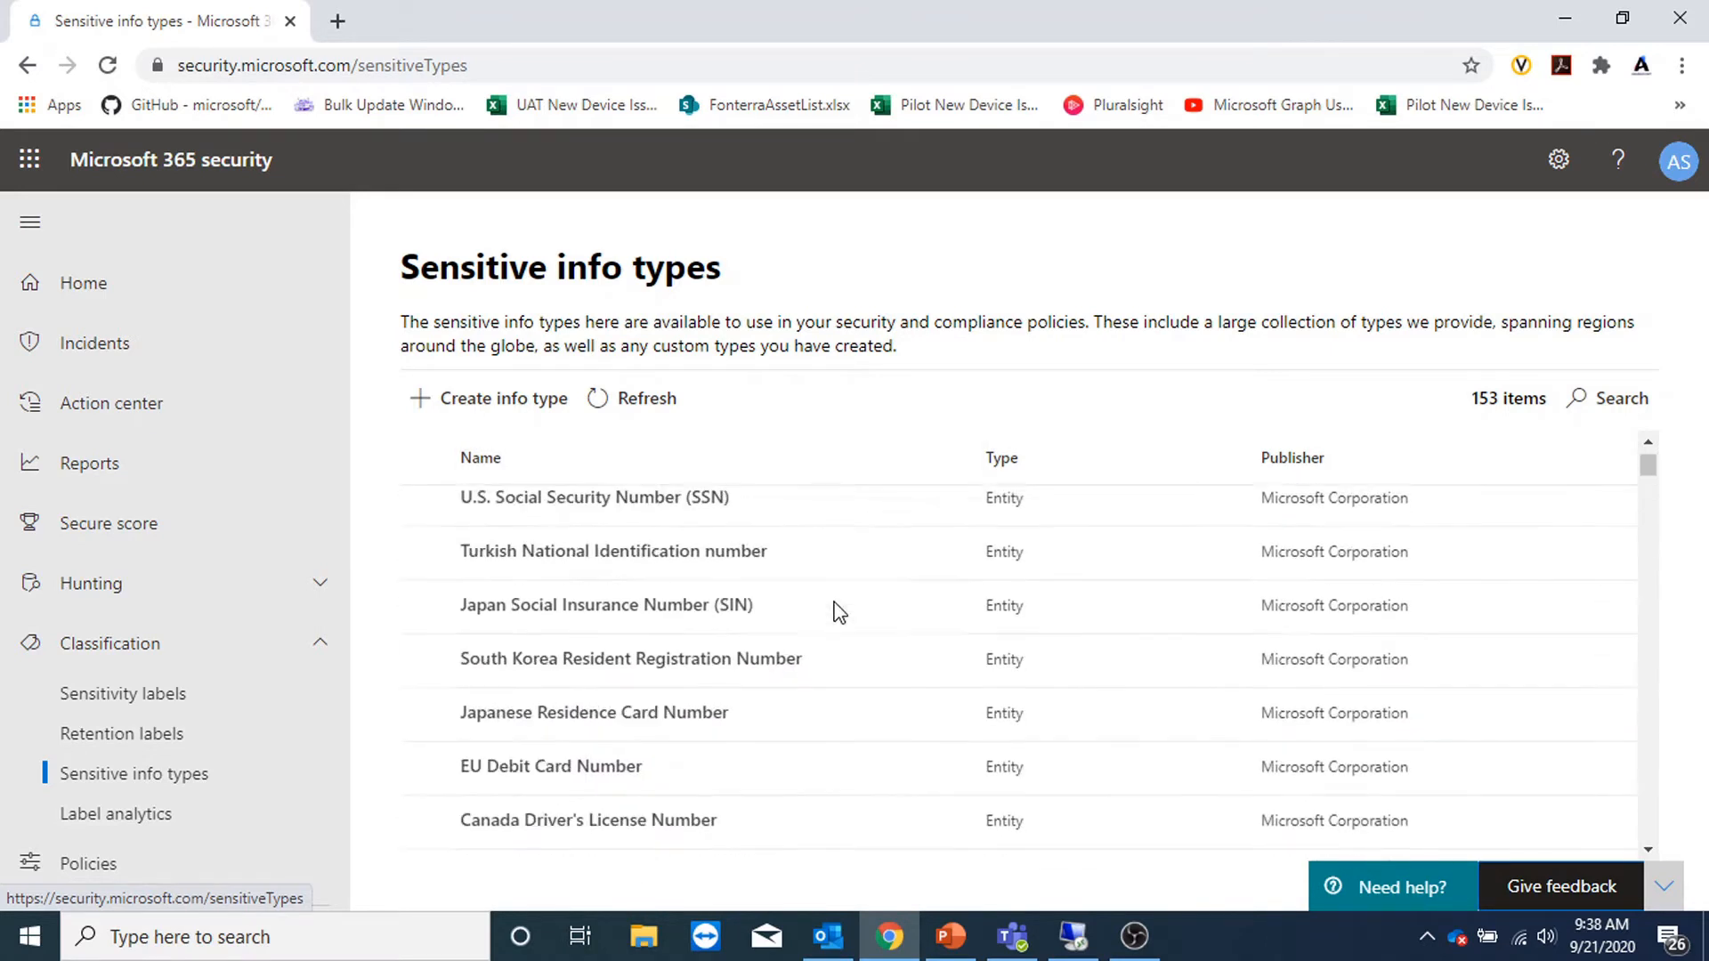
Start a new sensitive info type named _Custom and continue to its matching requirements
scroll(839, 612, "up", 1)
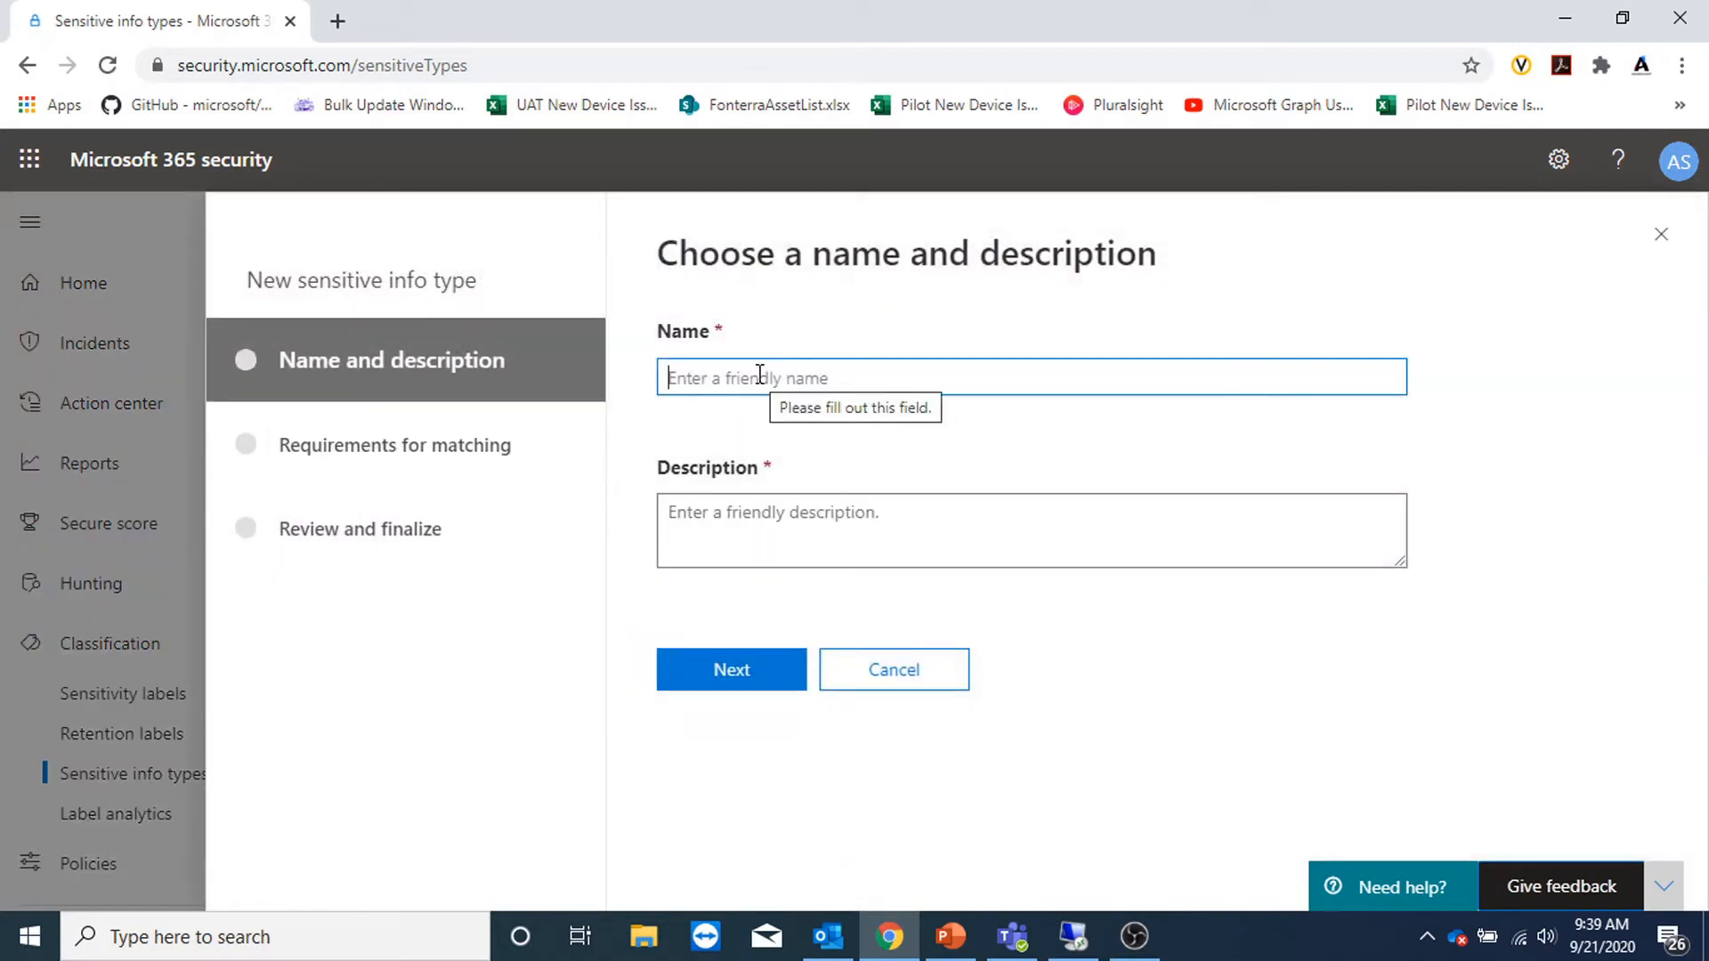
type("_Custom")
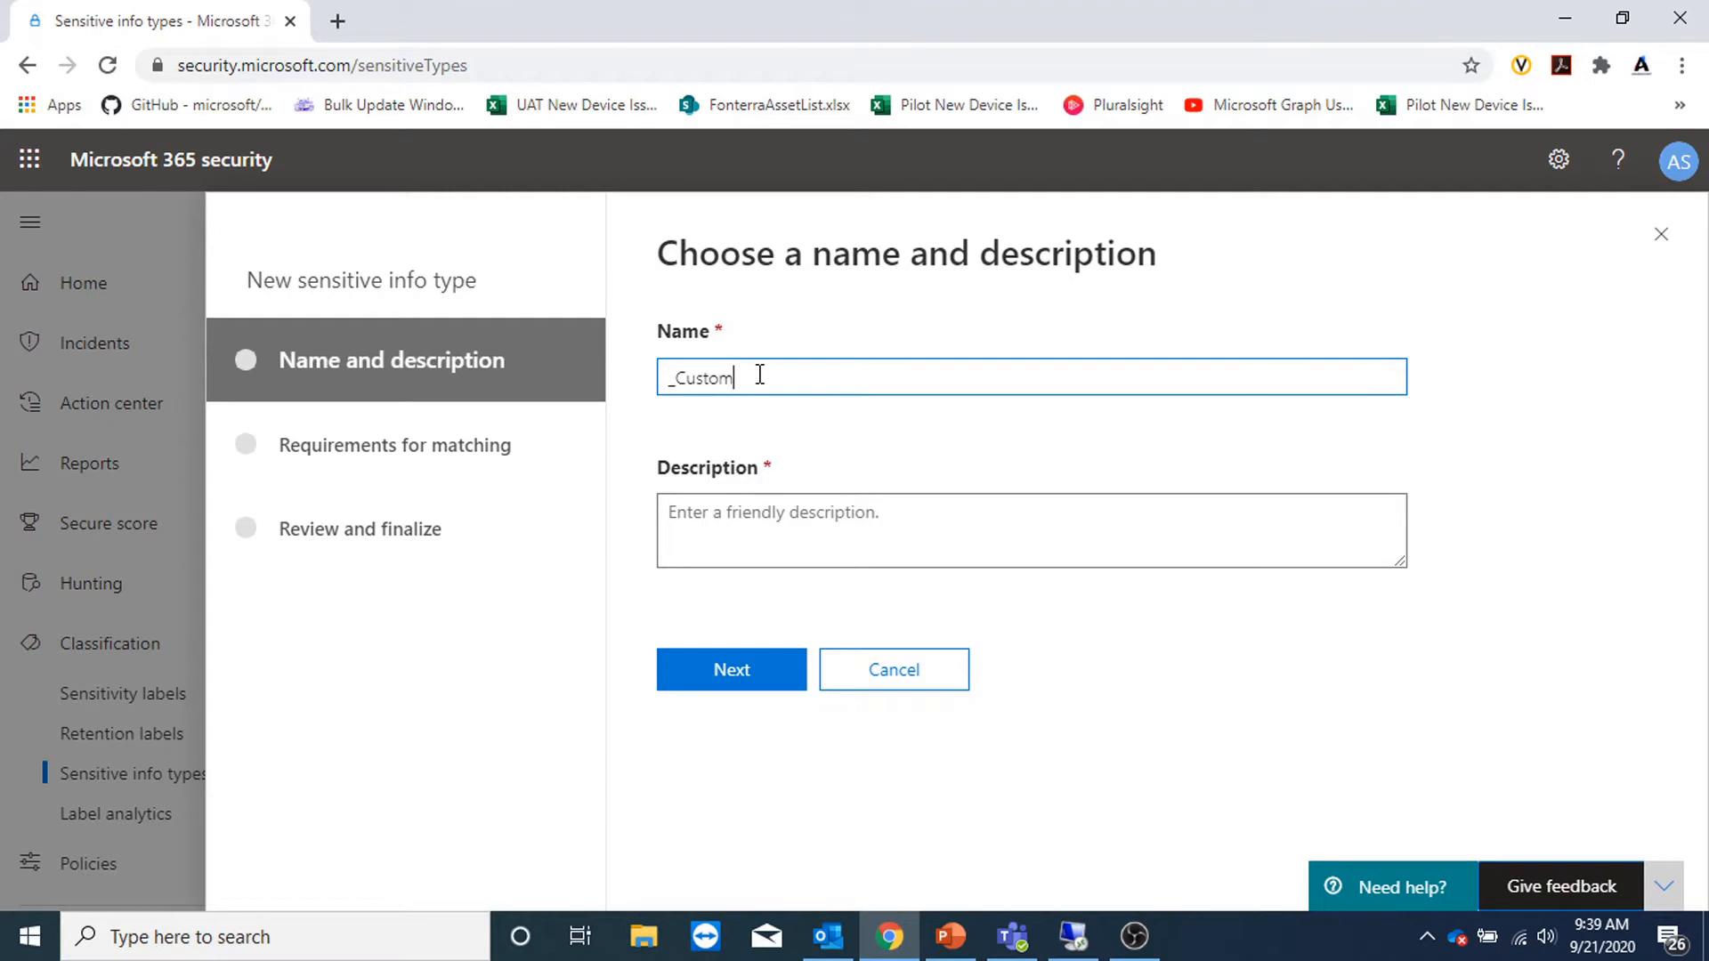
left_click(726, 669)
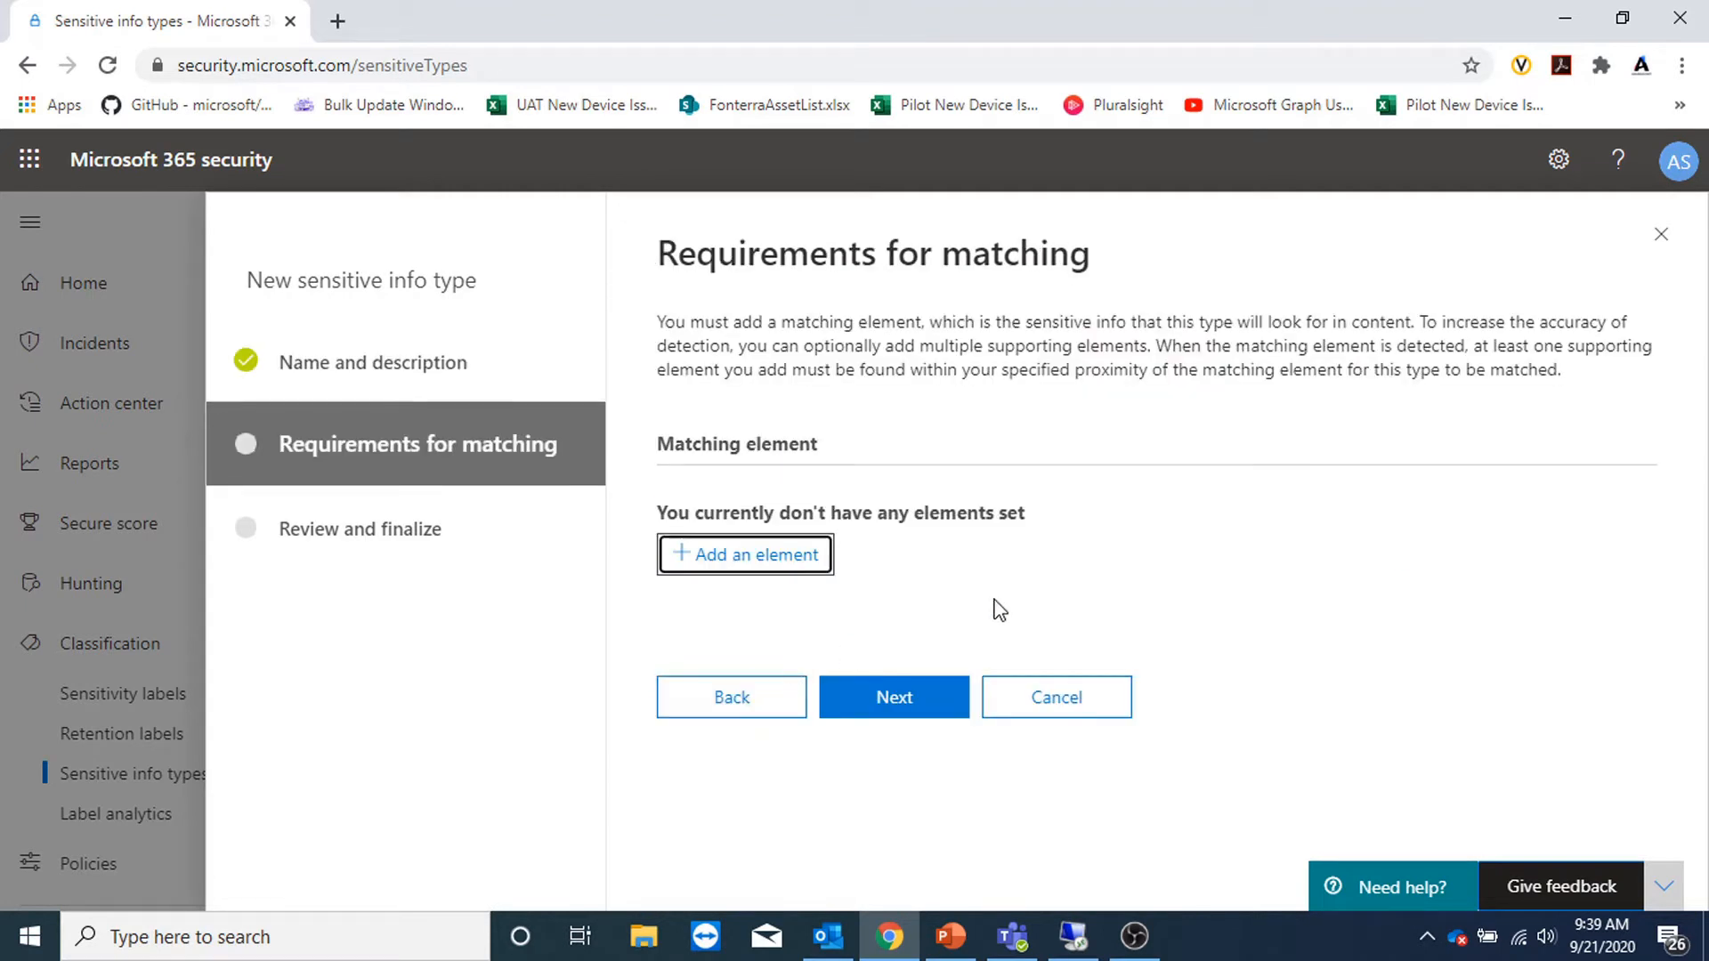
Add a matching element that detects the keywords Passport,RFC,Credit,Secret
left_click(788, 558)
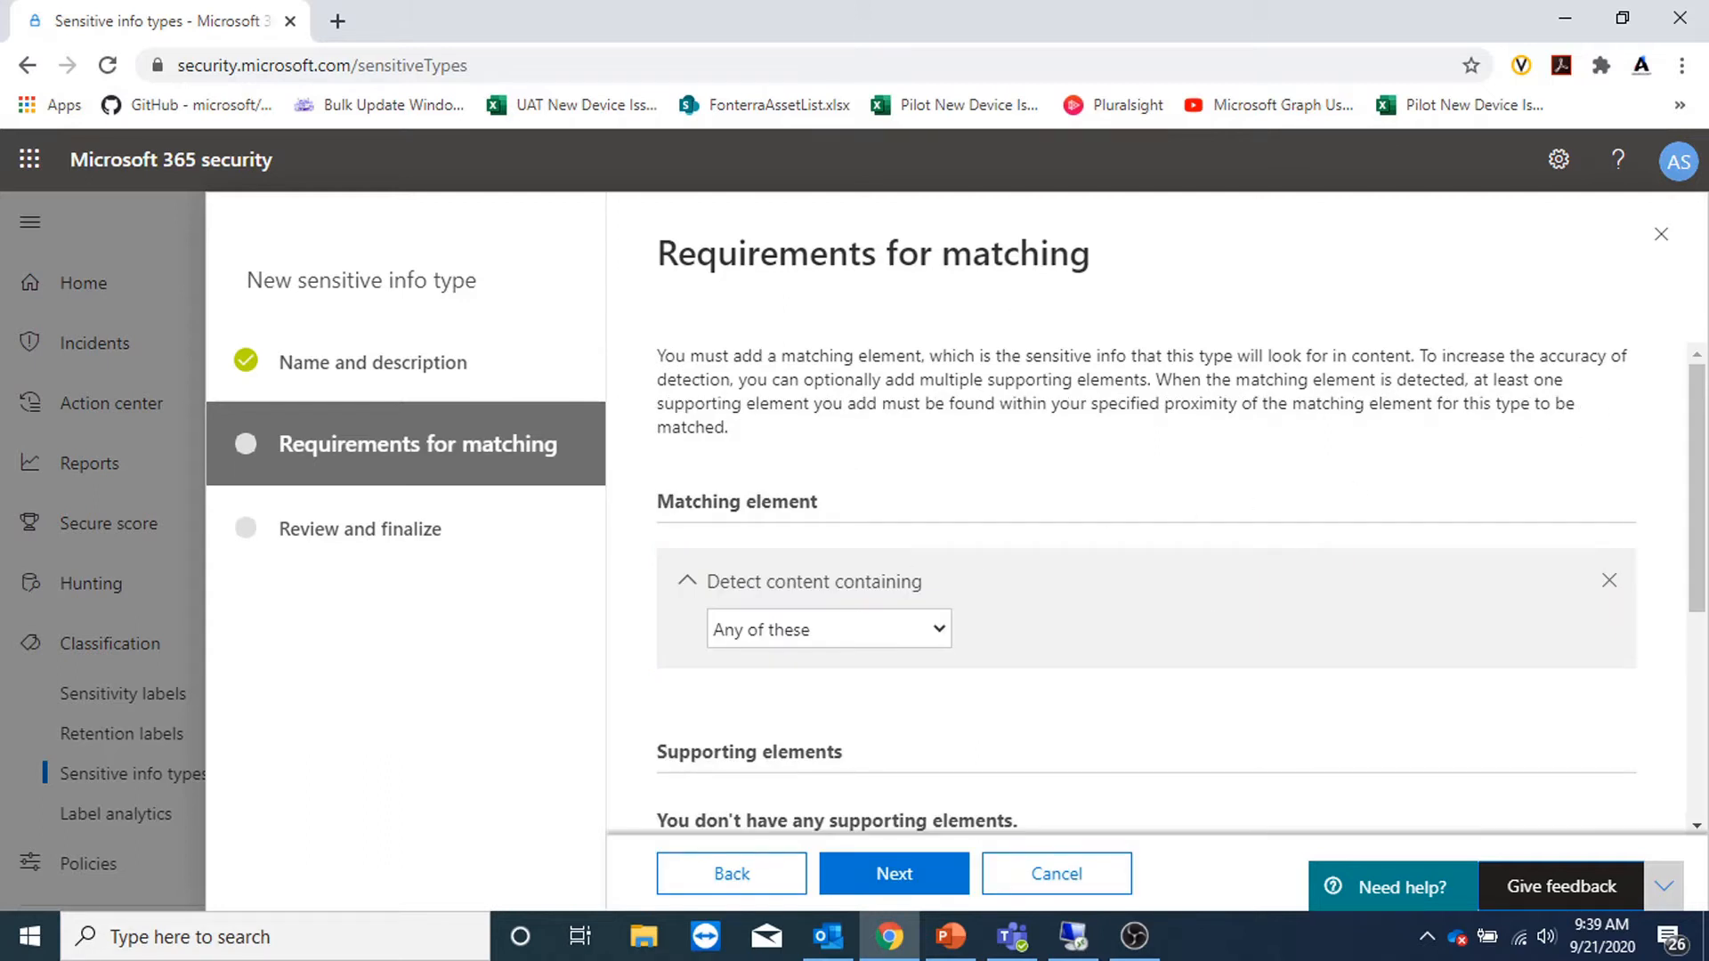
left_click(891, 634)
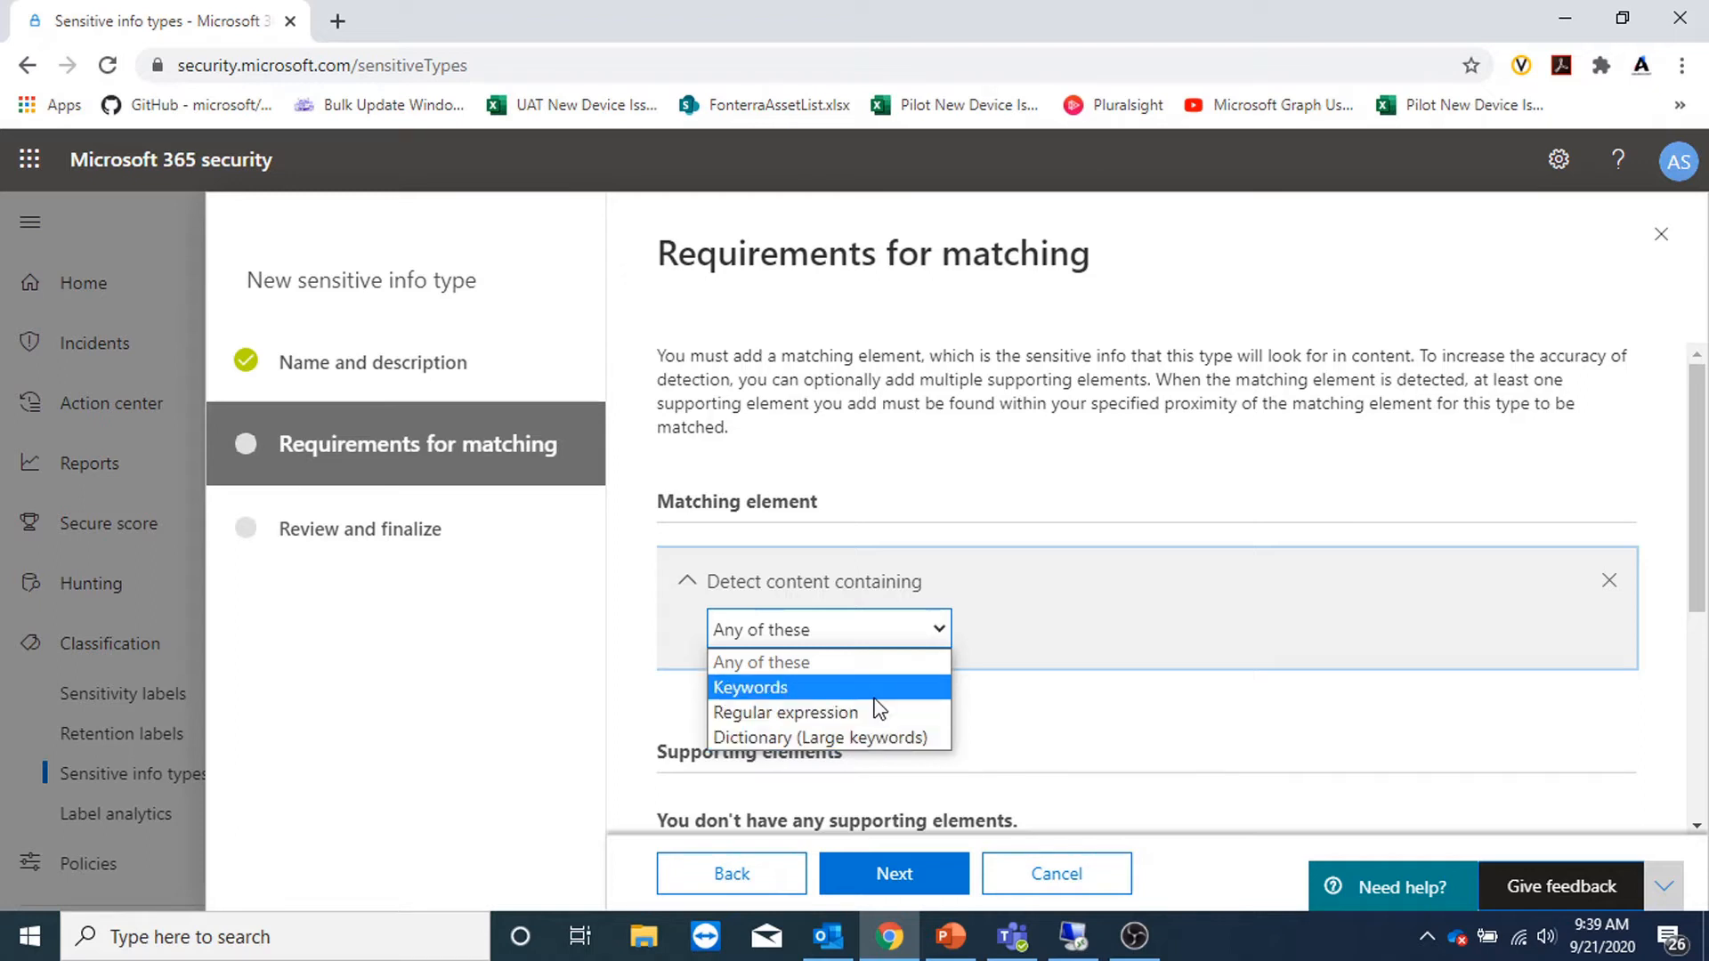
left_click(875, 697)
left_click(883, 692)
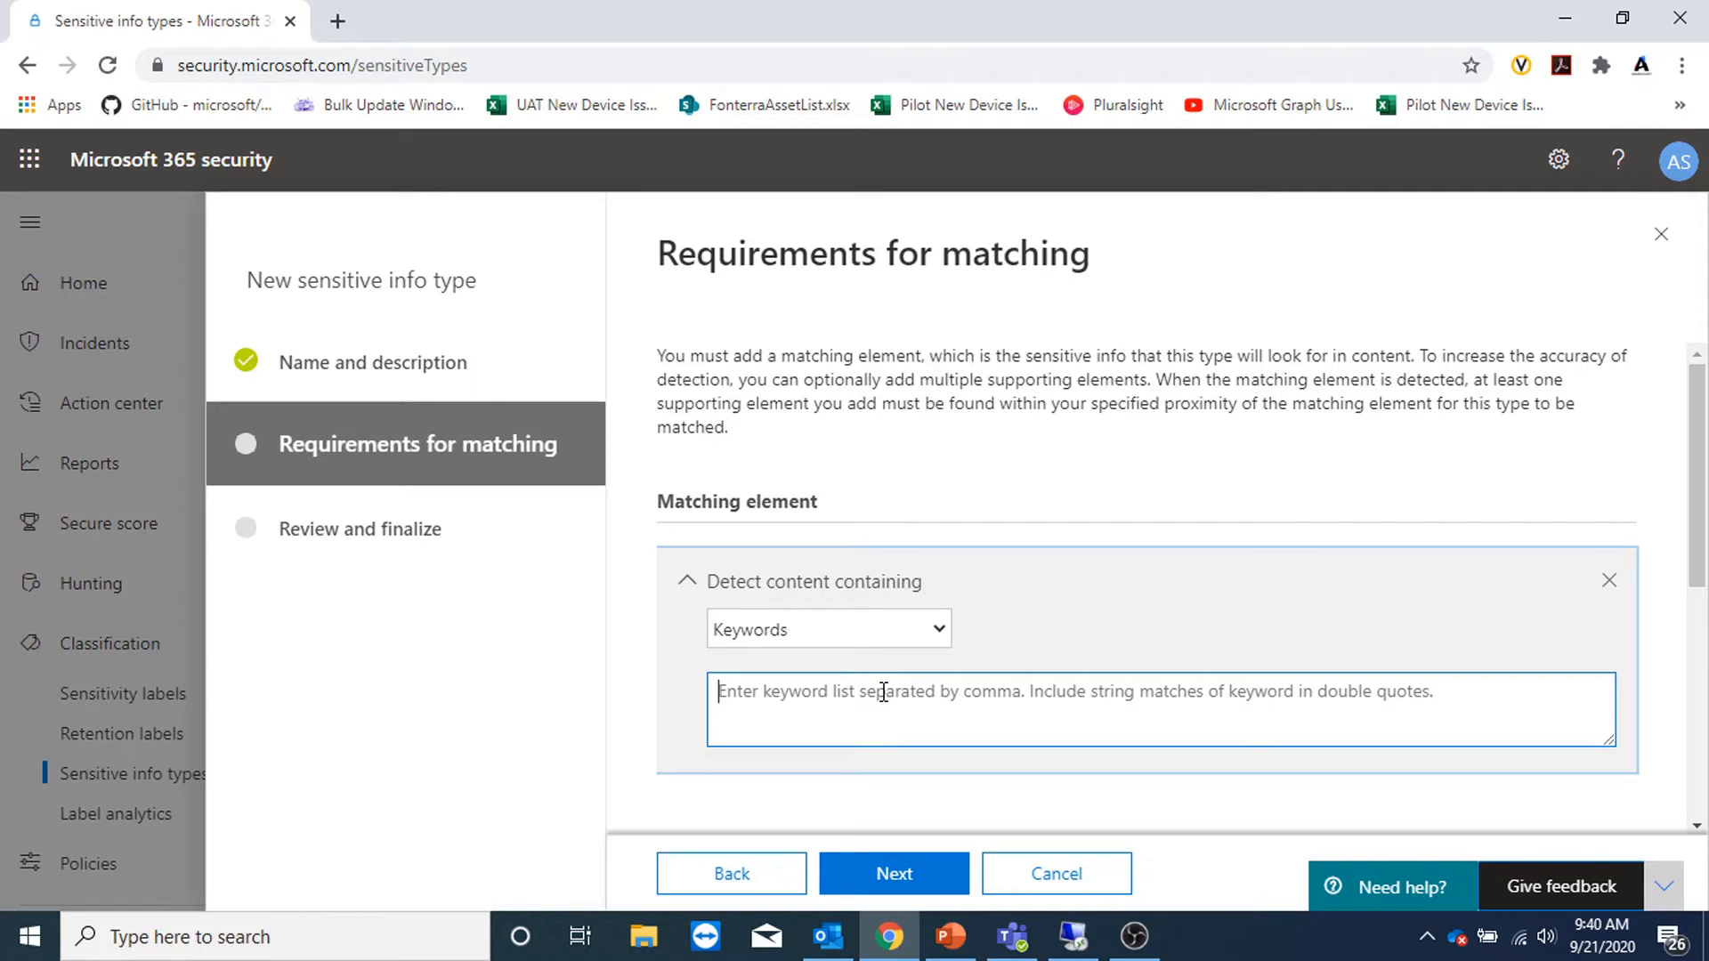
type("Passport")
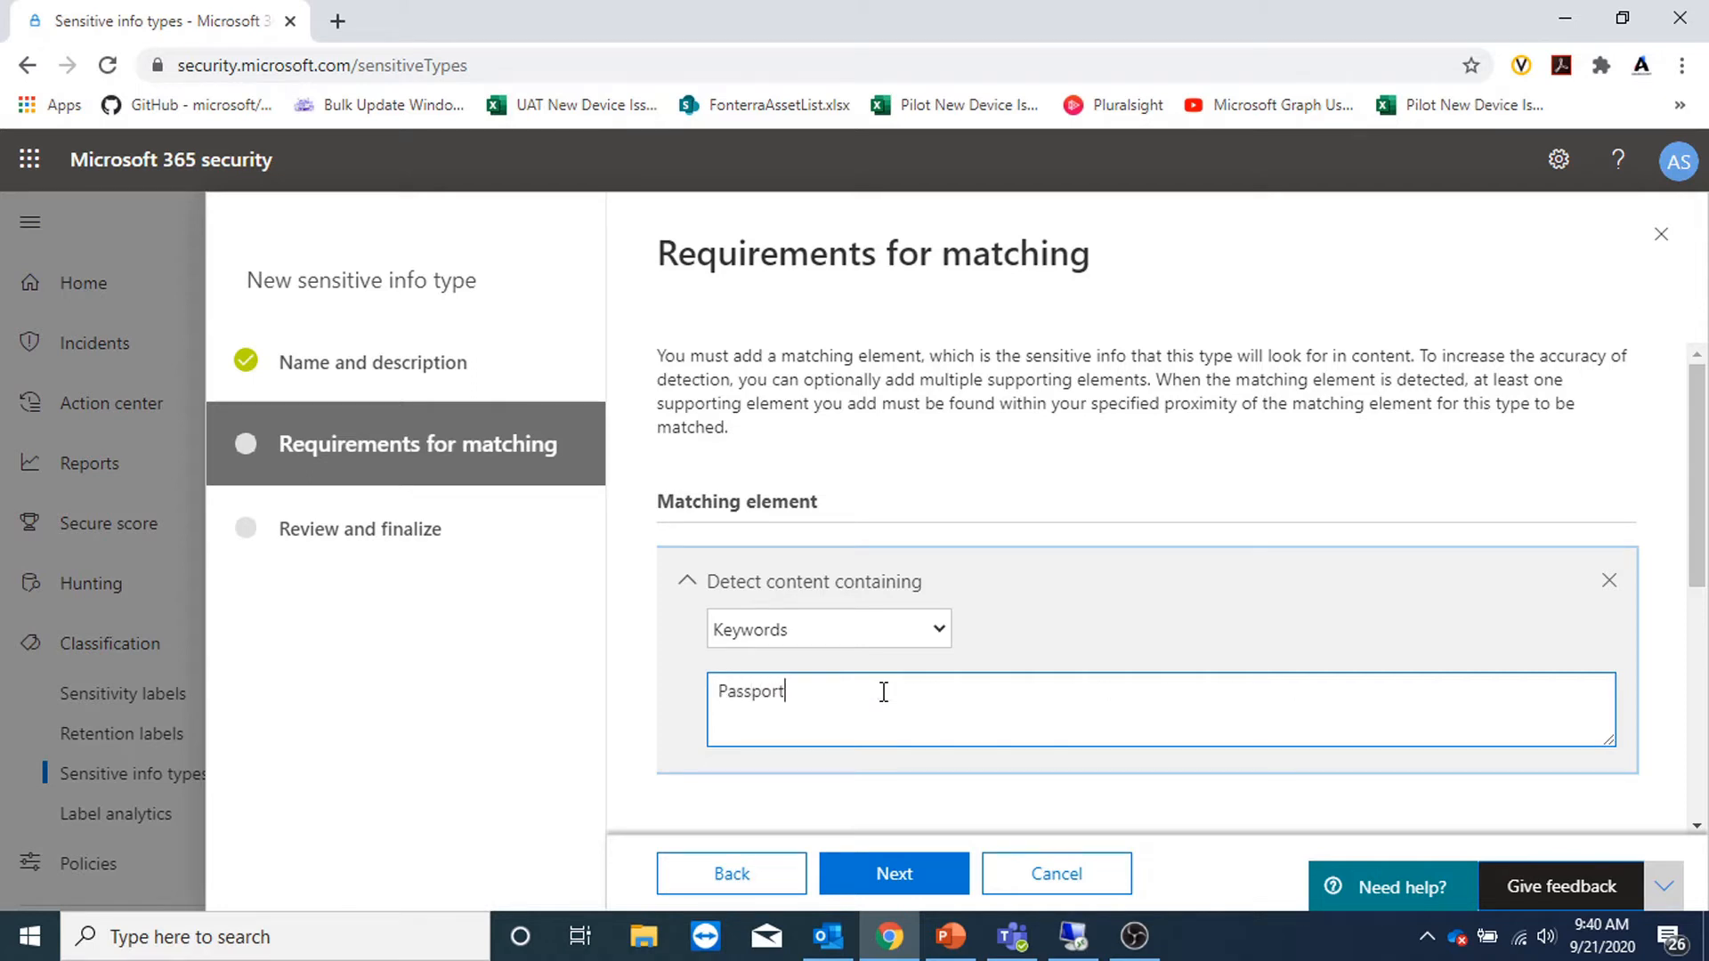
type(",RFC,Credit,Secret")
Examine the supporting element options, confidence level and character proximity alongside the keyword matching element
scroll(783, 663, "down", 4)
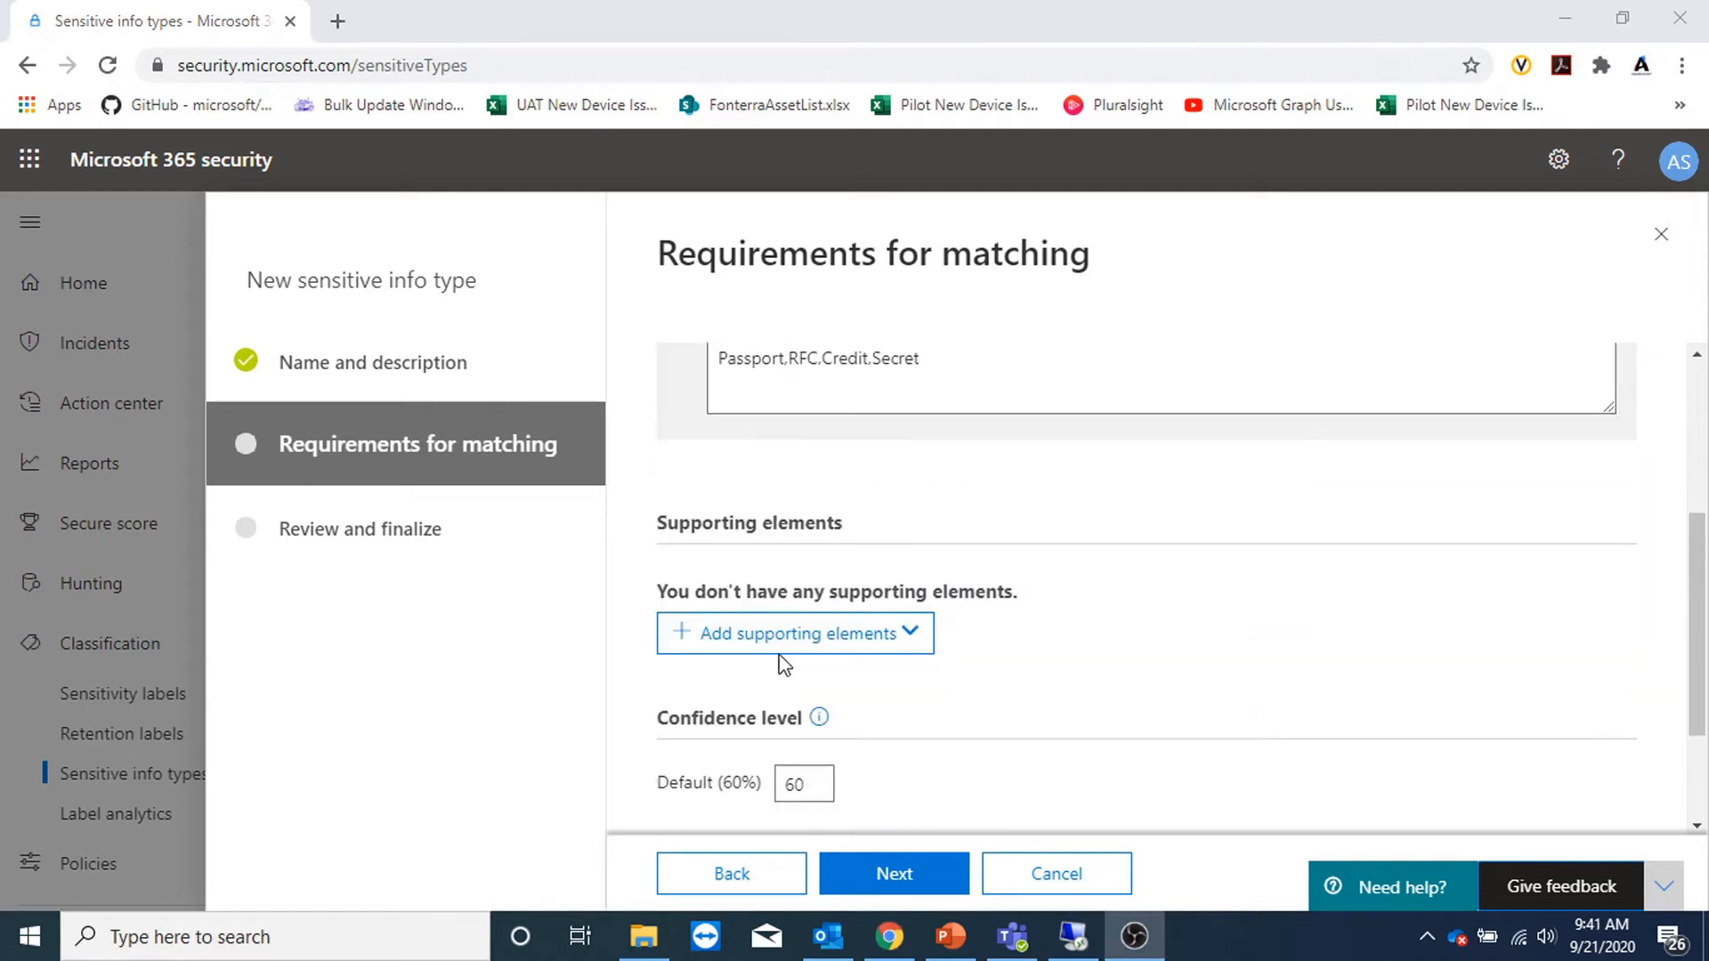
left_click(926, 643)
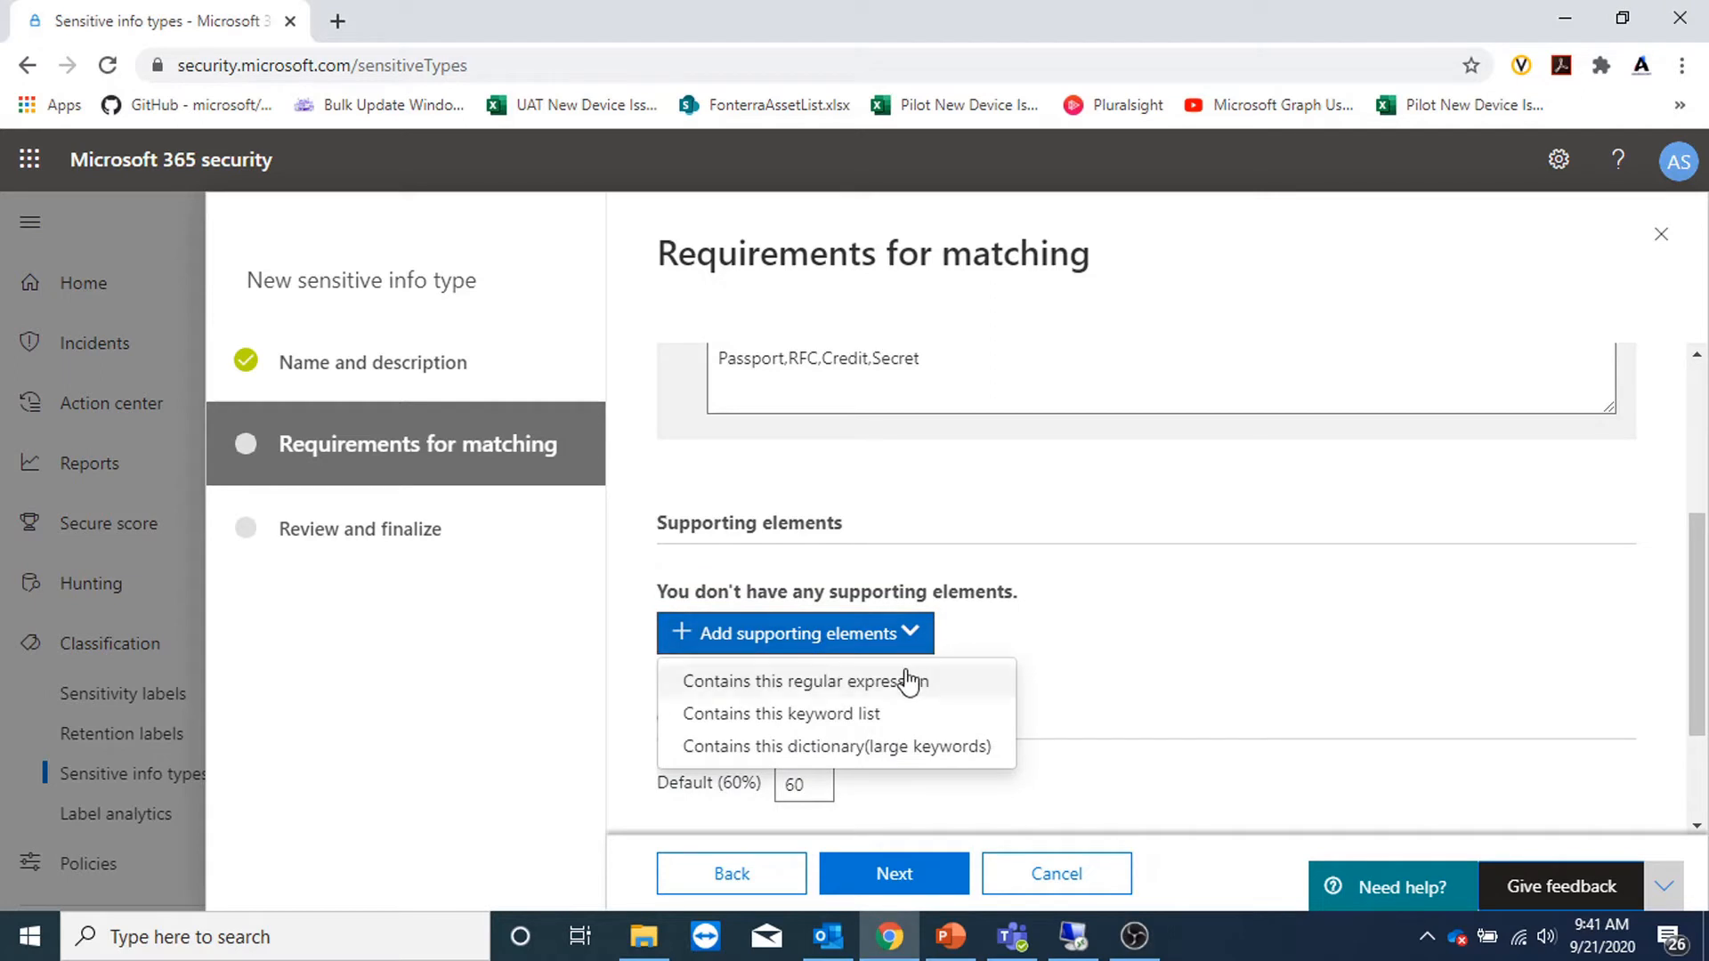
left_click(1171, 659)
scroll(1171, 659, "down", 2)
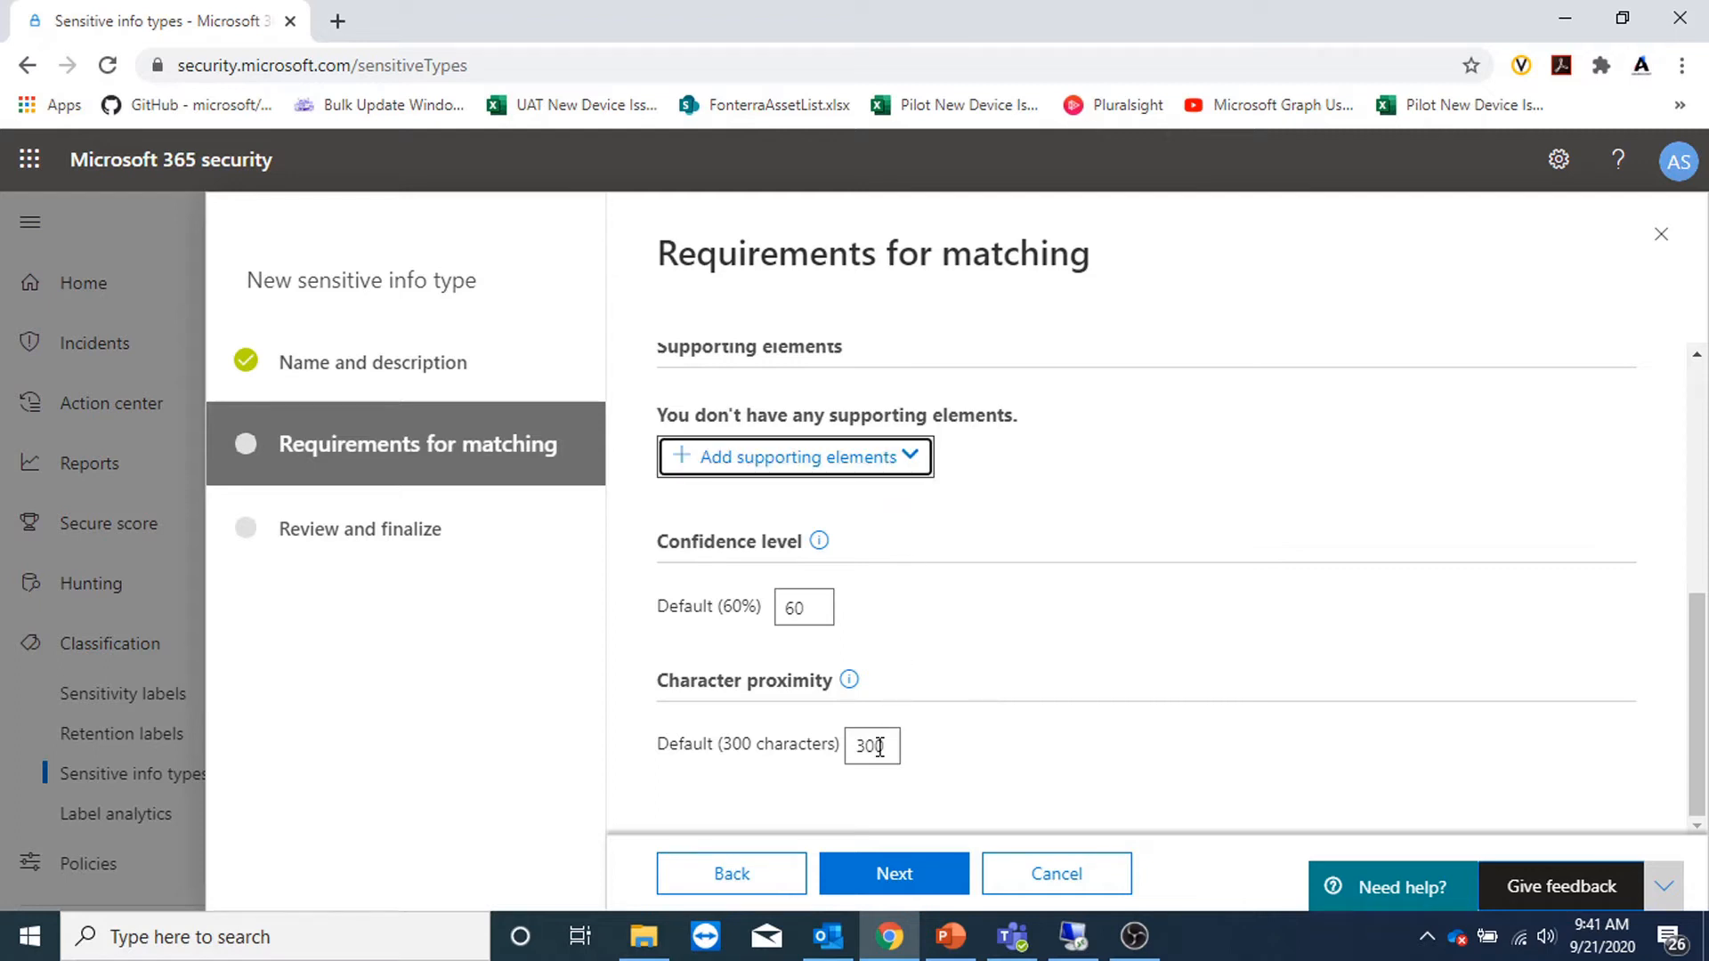
scroll(1037, 629, "up", 5)
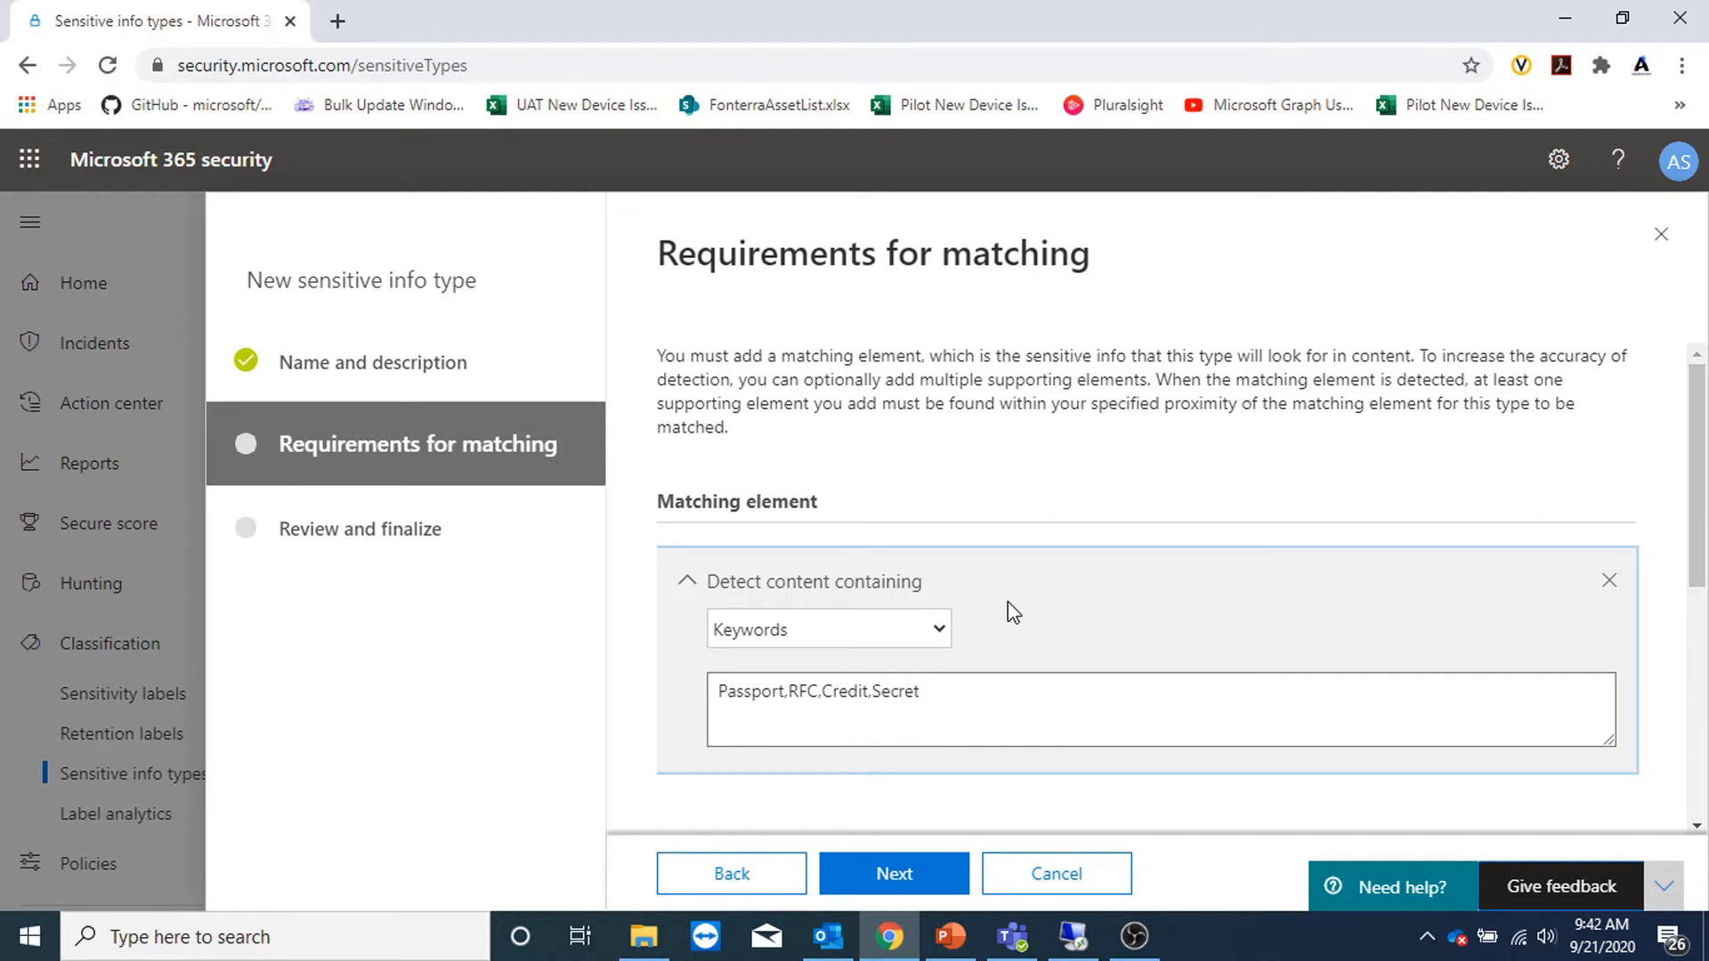
scroll(1010, 605, "down", 5)
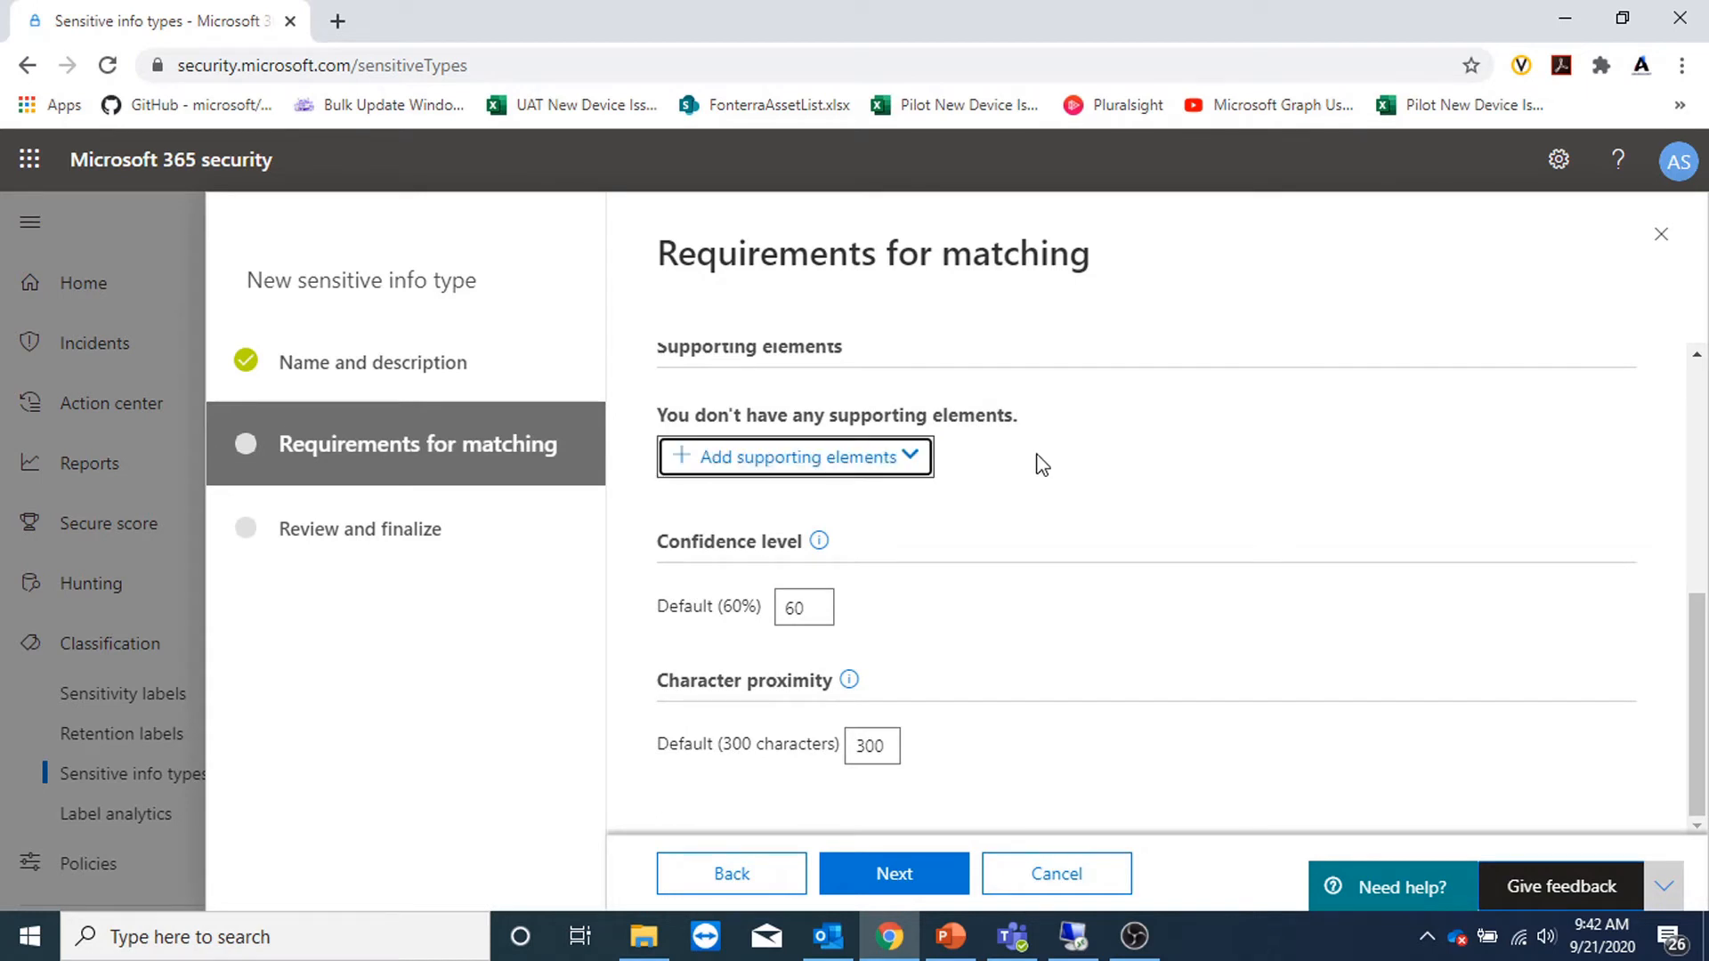
scroll(1042, 464, "up", 4)
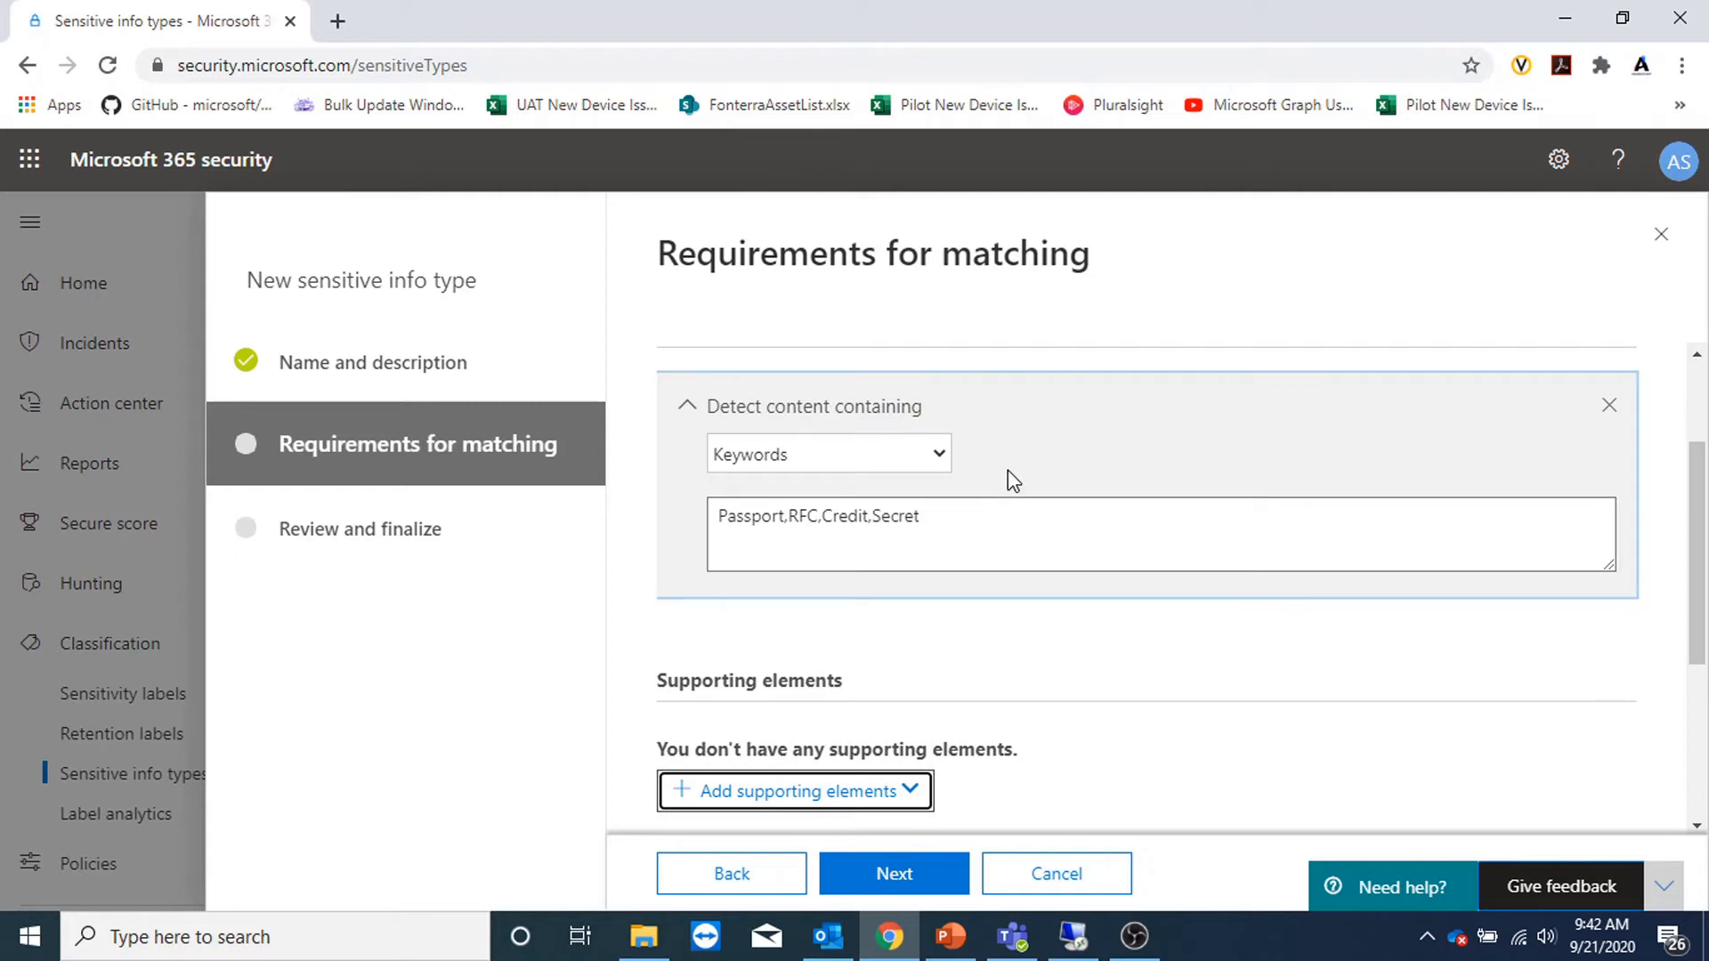
scroll(1008, 470, "down", 4)
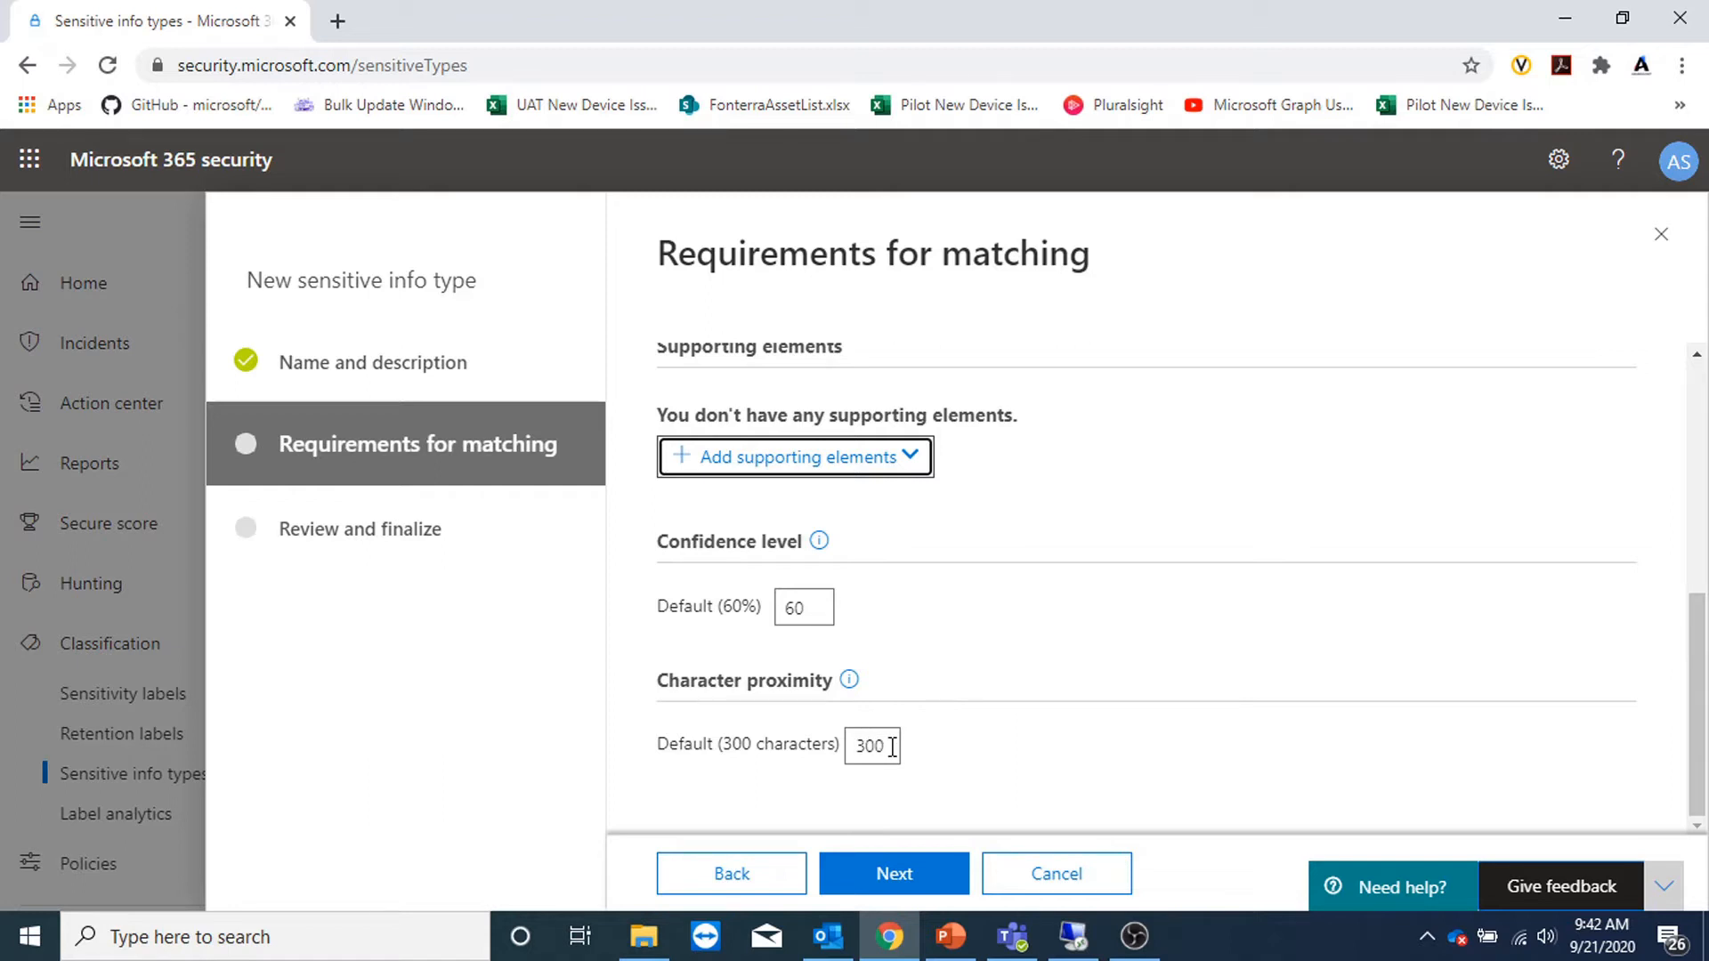
Review the matching requirements and finish creating the _Custom Info type1 sensitive info type
scroll(992, 605, "up", 5)
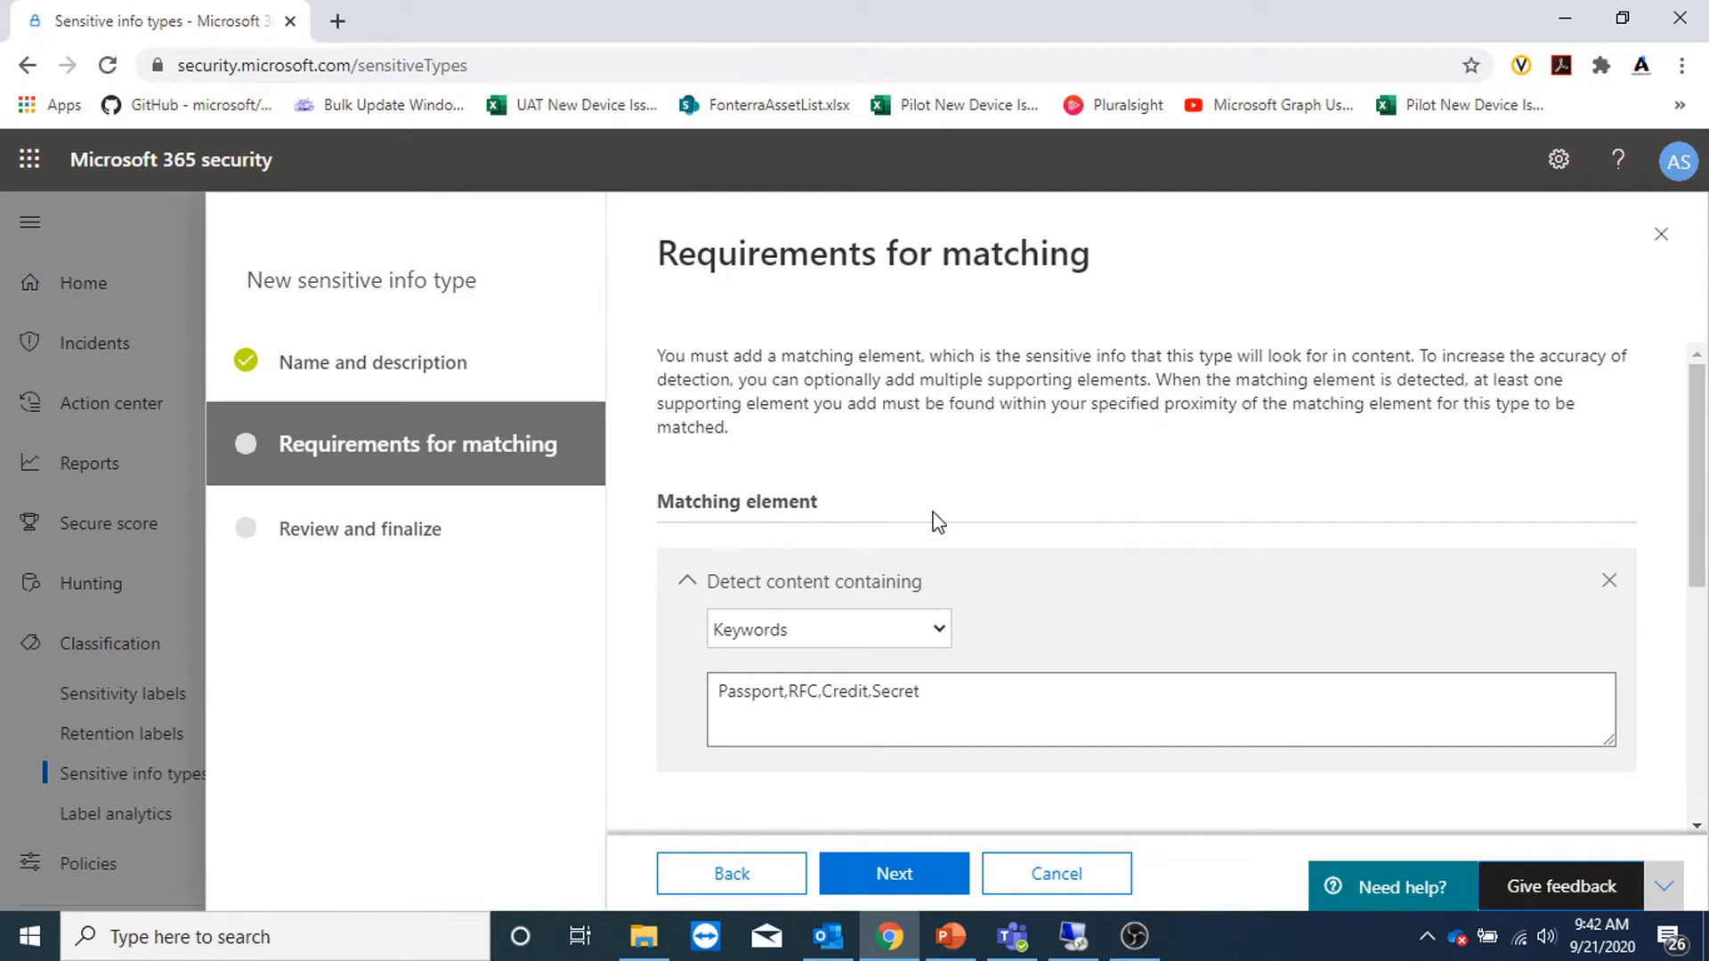
scroll(937, 524, "down", 5)
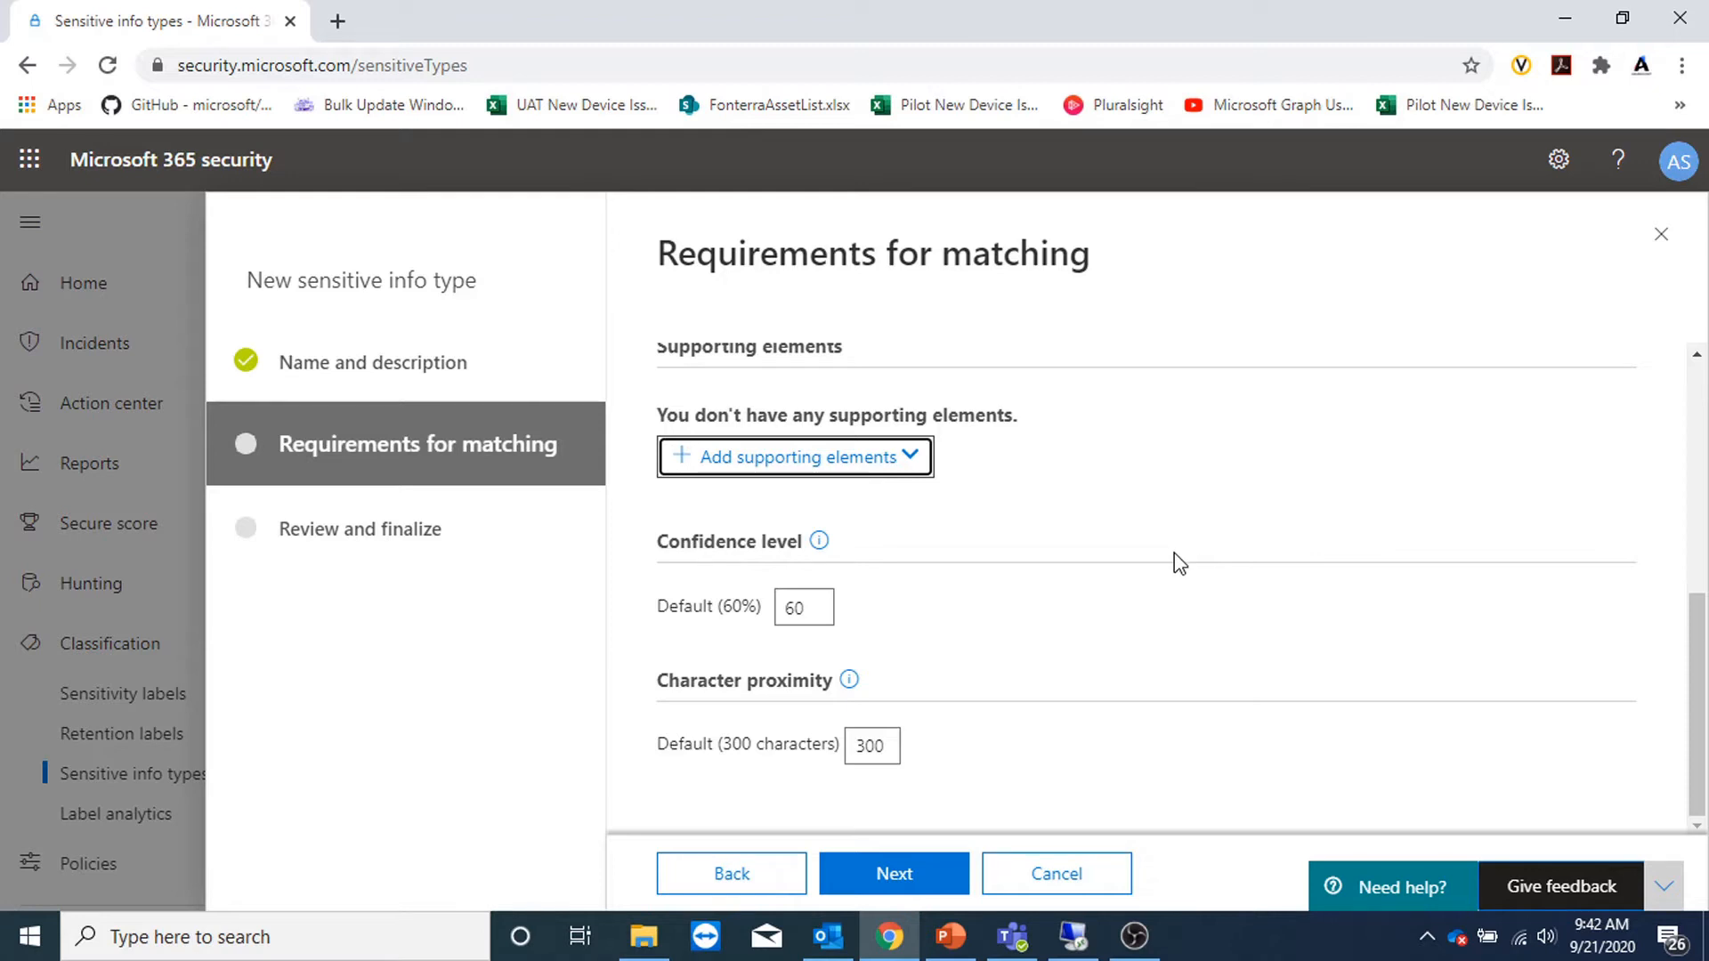
left_click(915, 885)
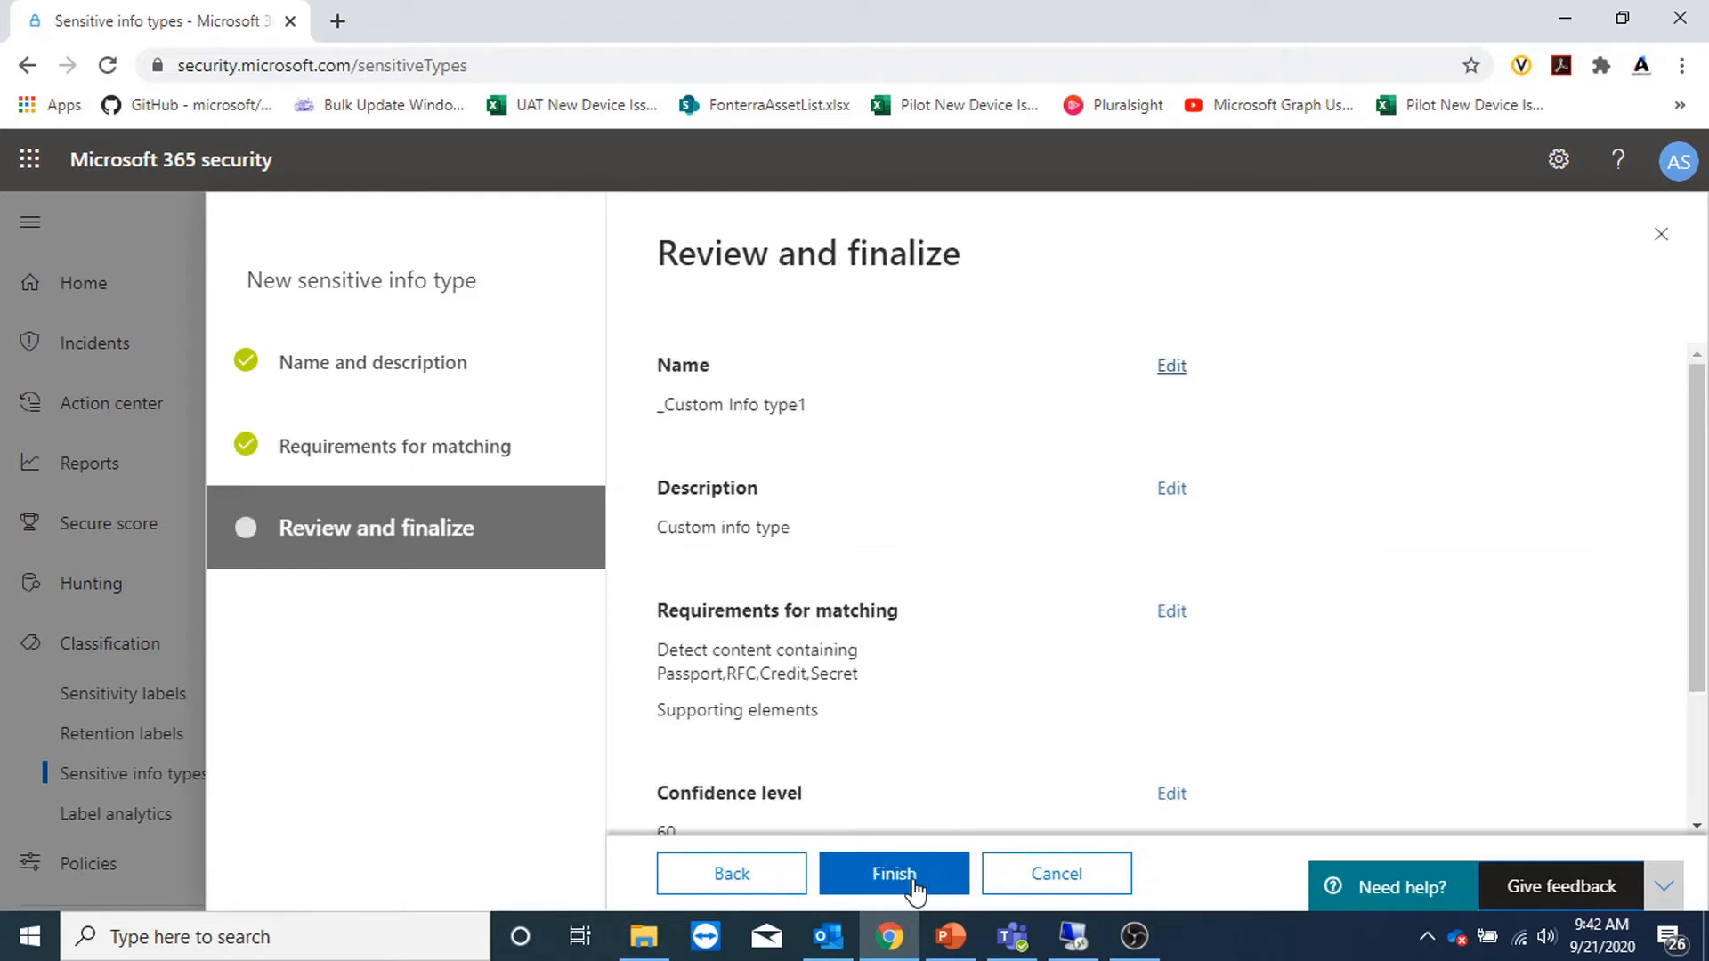
left_click(915, 885)
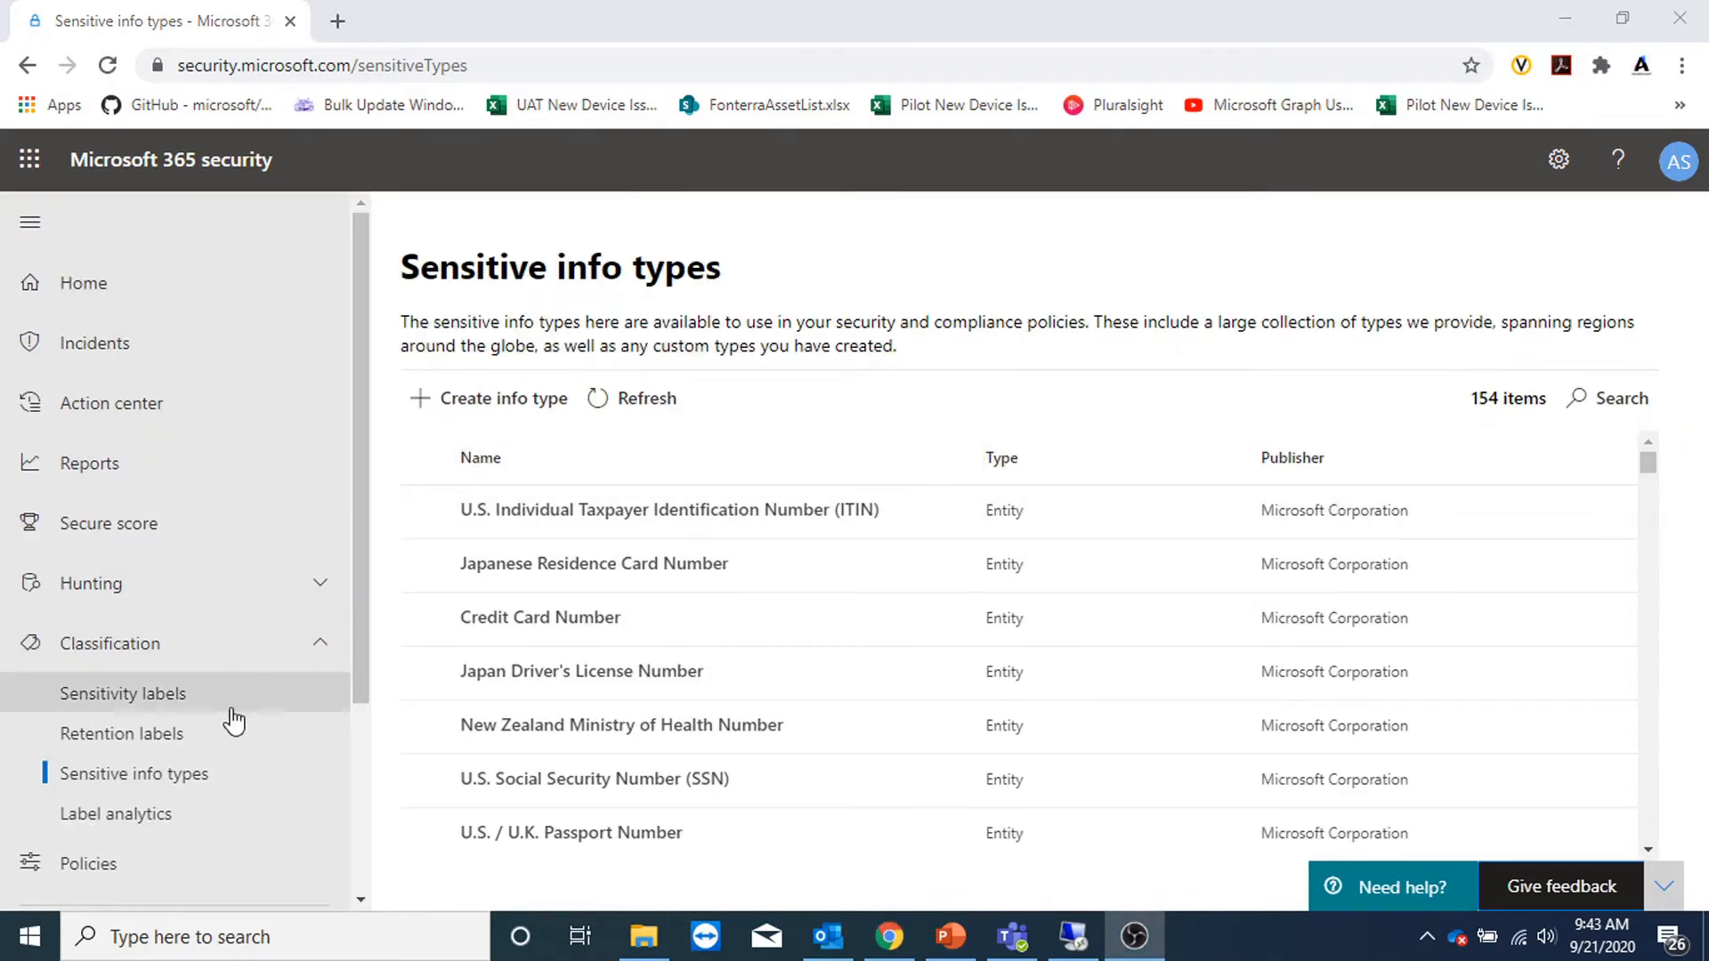
Go to the sensitivity labels and open the Confidential label for editing
left_click(166, 710)
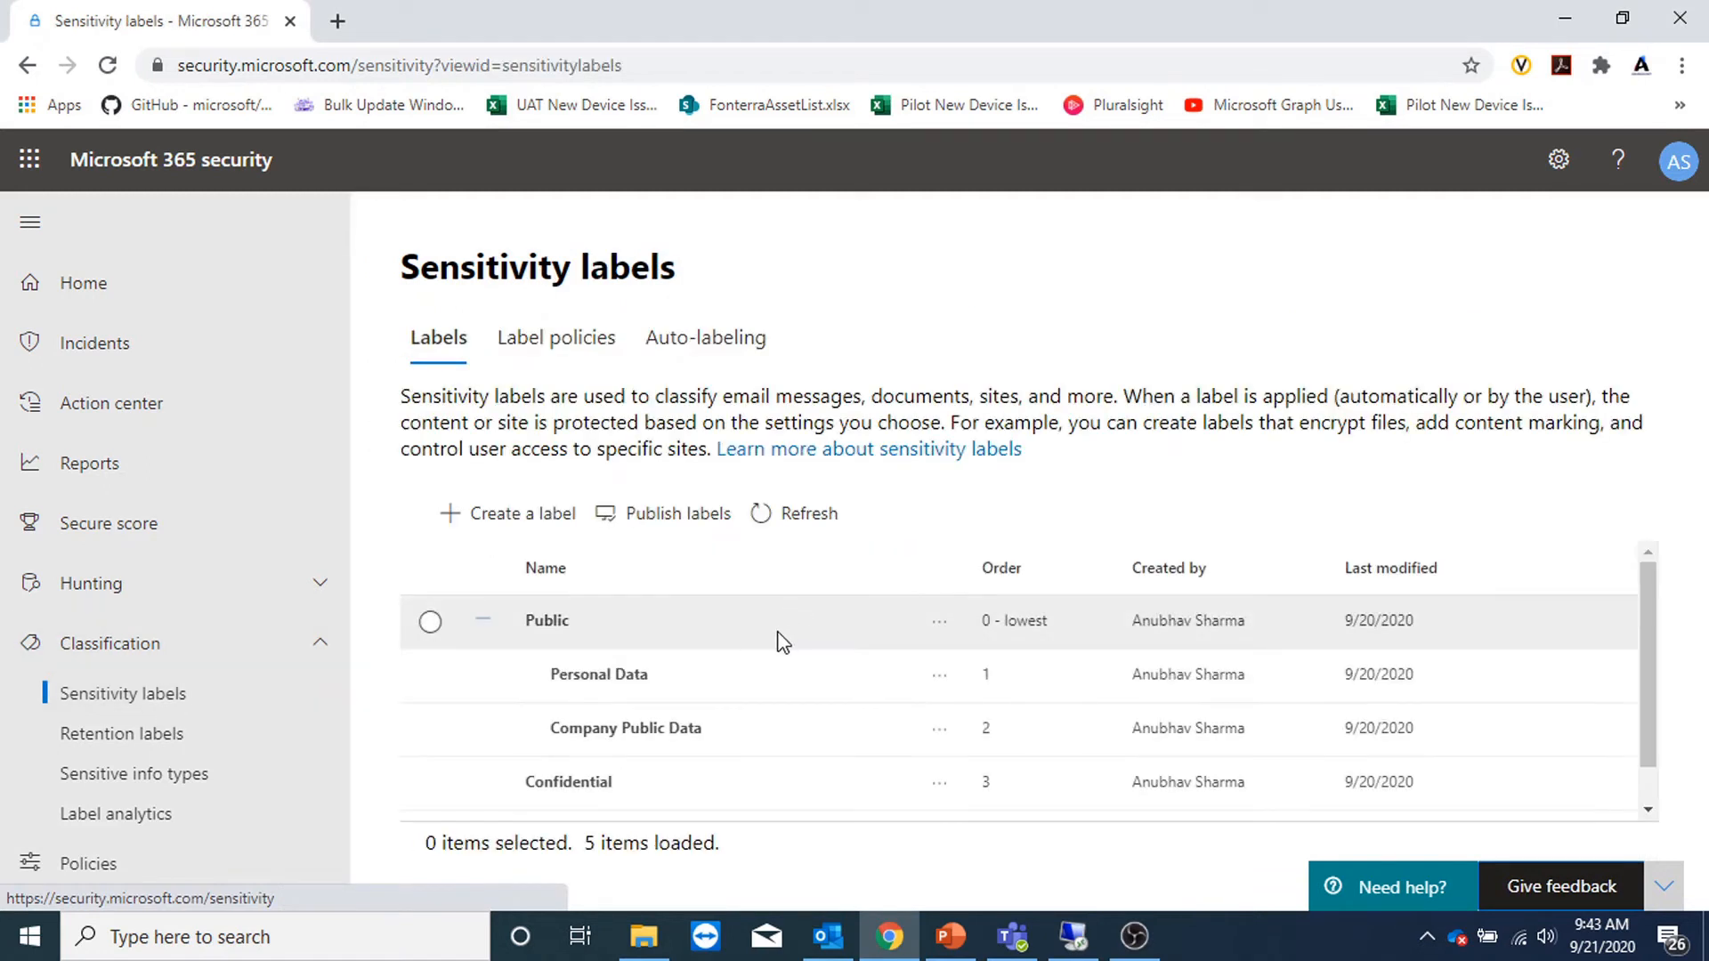
scroll(659, 694, "down", 1)
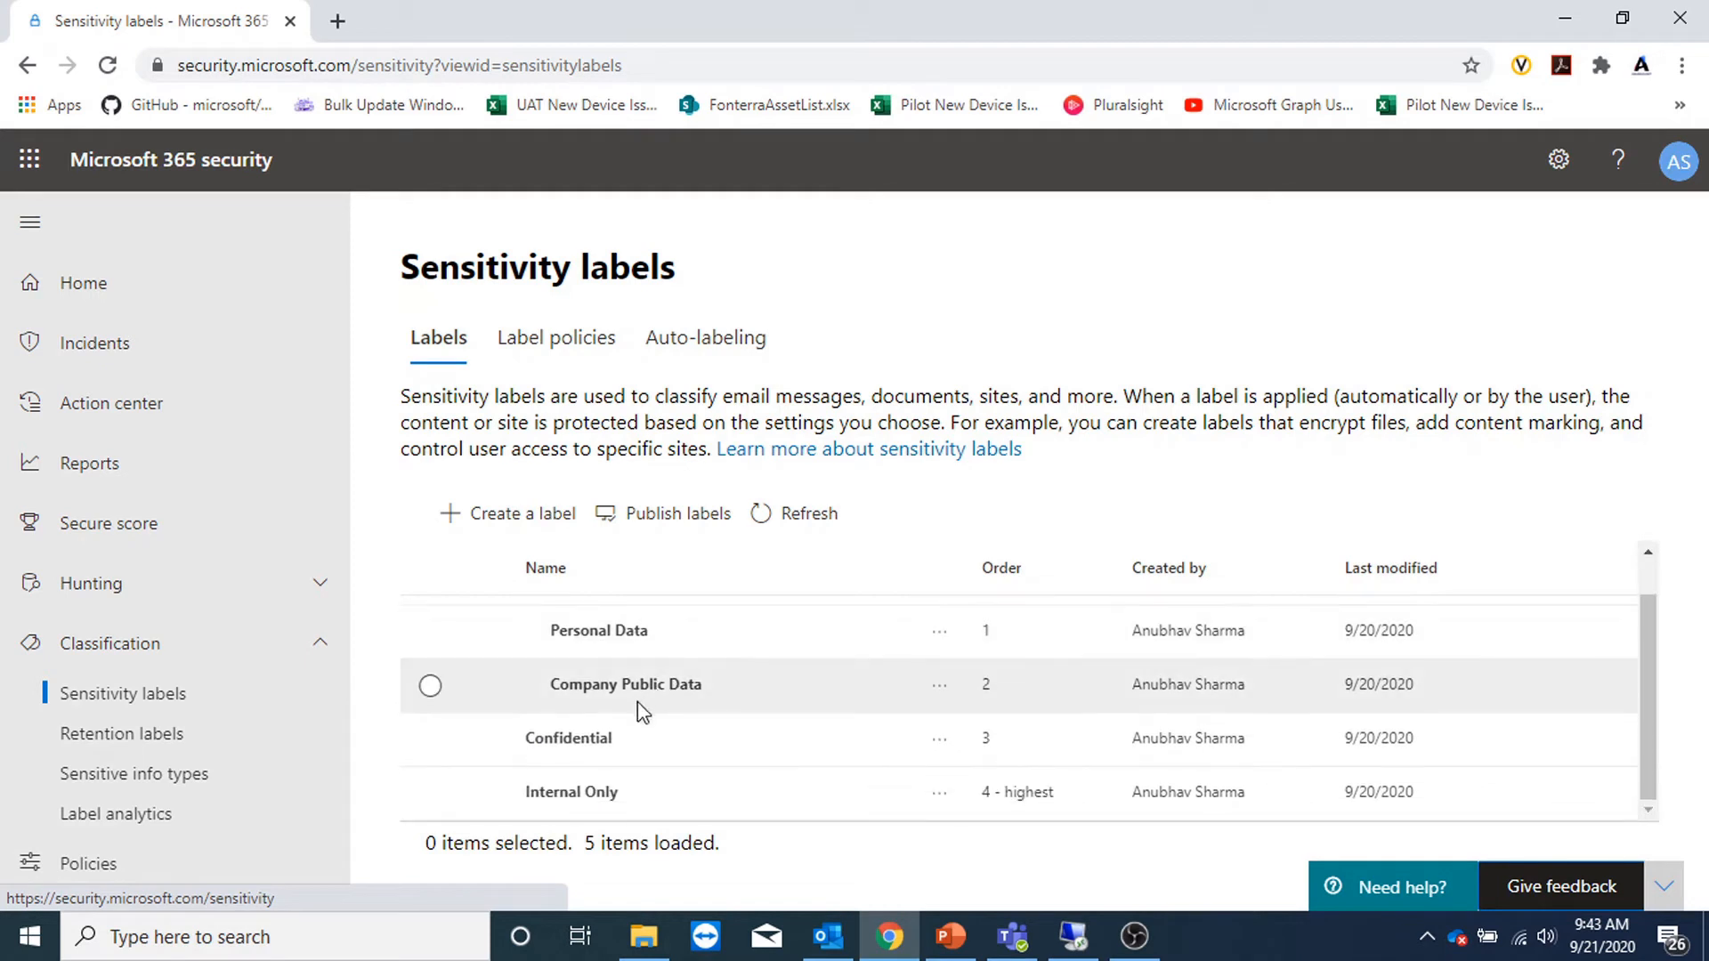
left_click(591, 746)
left_click(1051, 377)
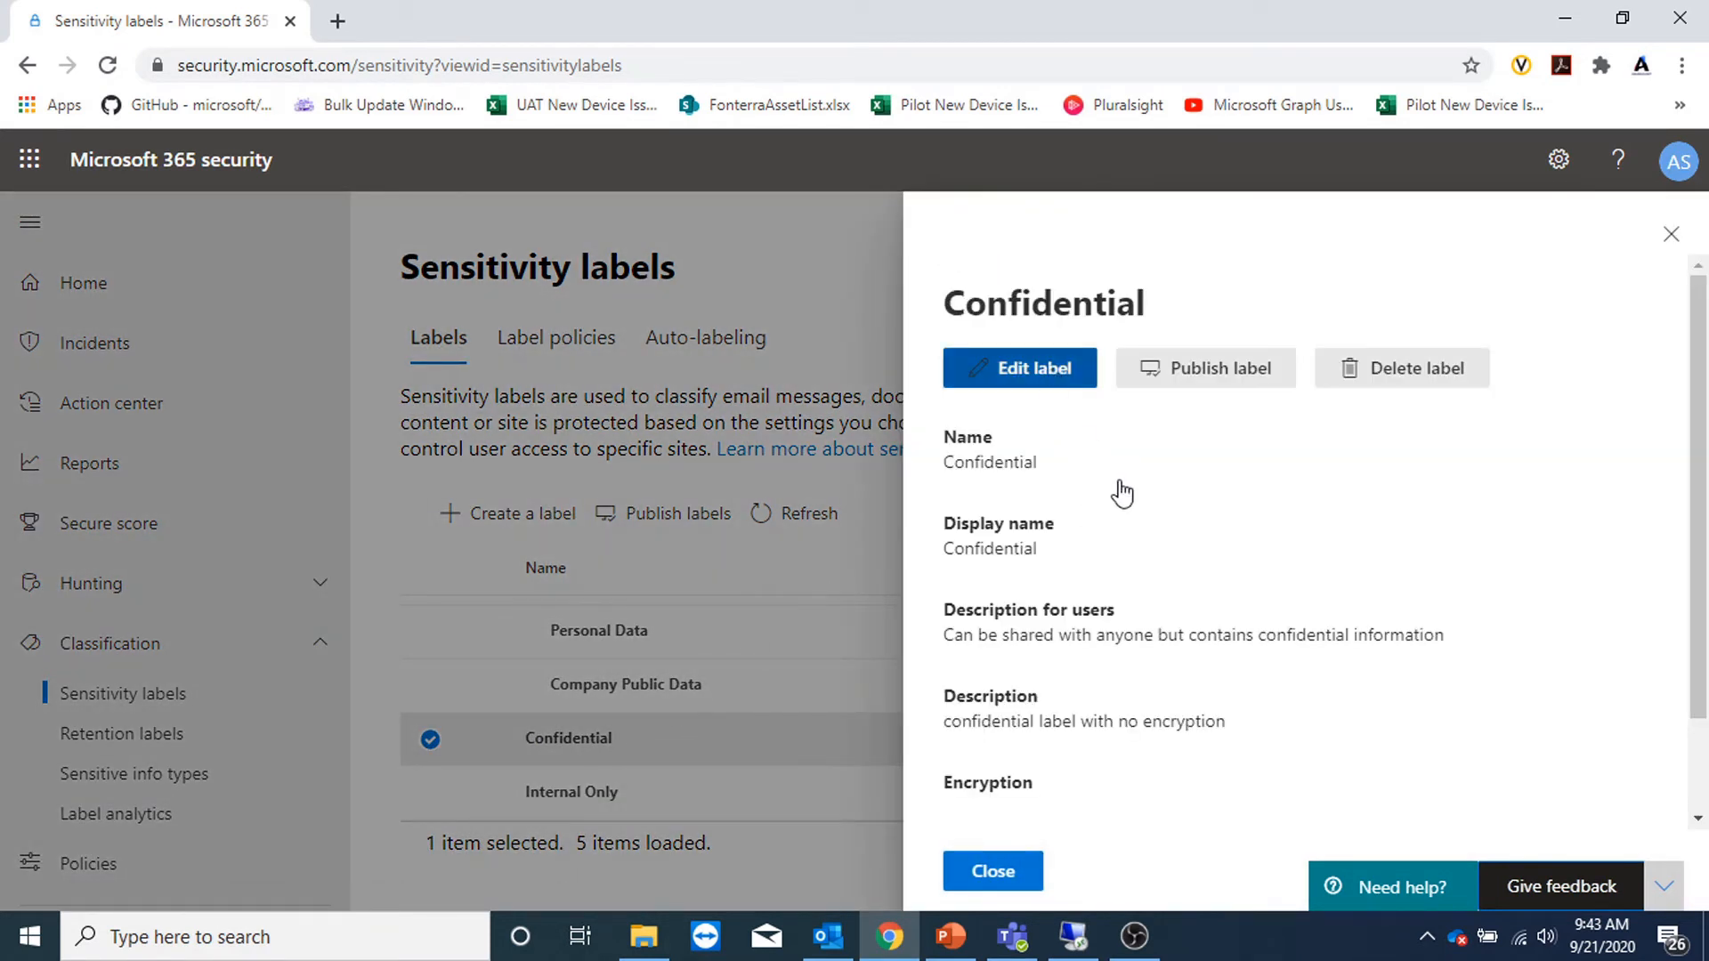
Review the Confidential label's display name, description for users and description for admins, and continue to its encryption settings
scroll(1348, 543, "down", 2)
left_click_drag(961, 523, 797, 534)
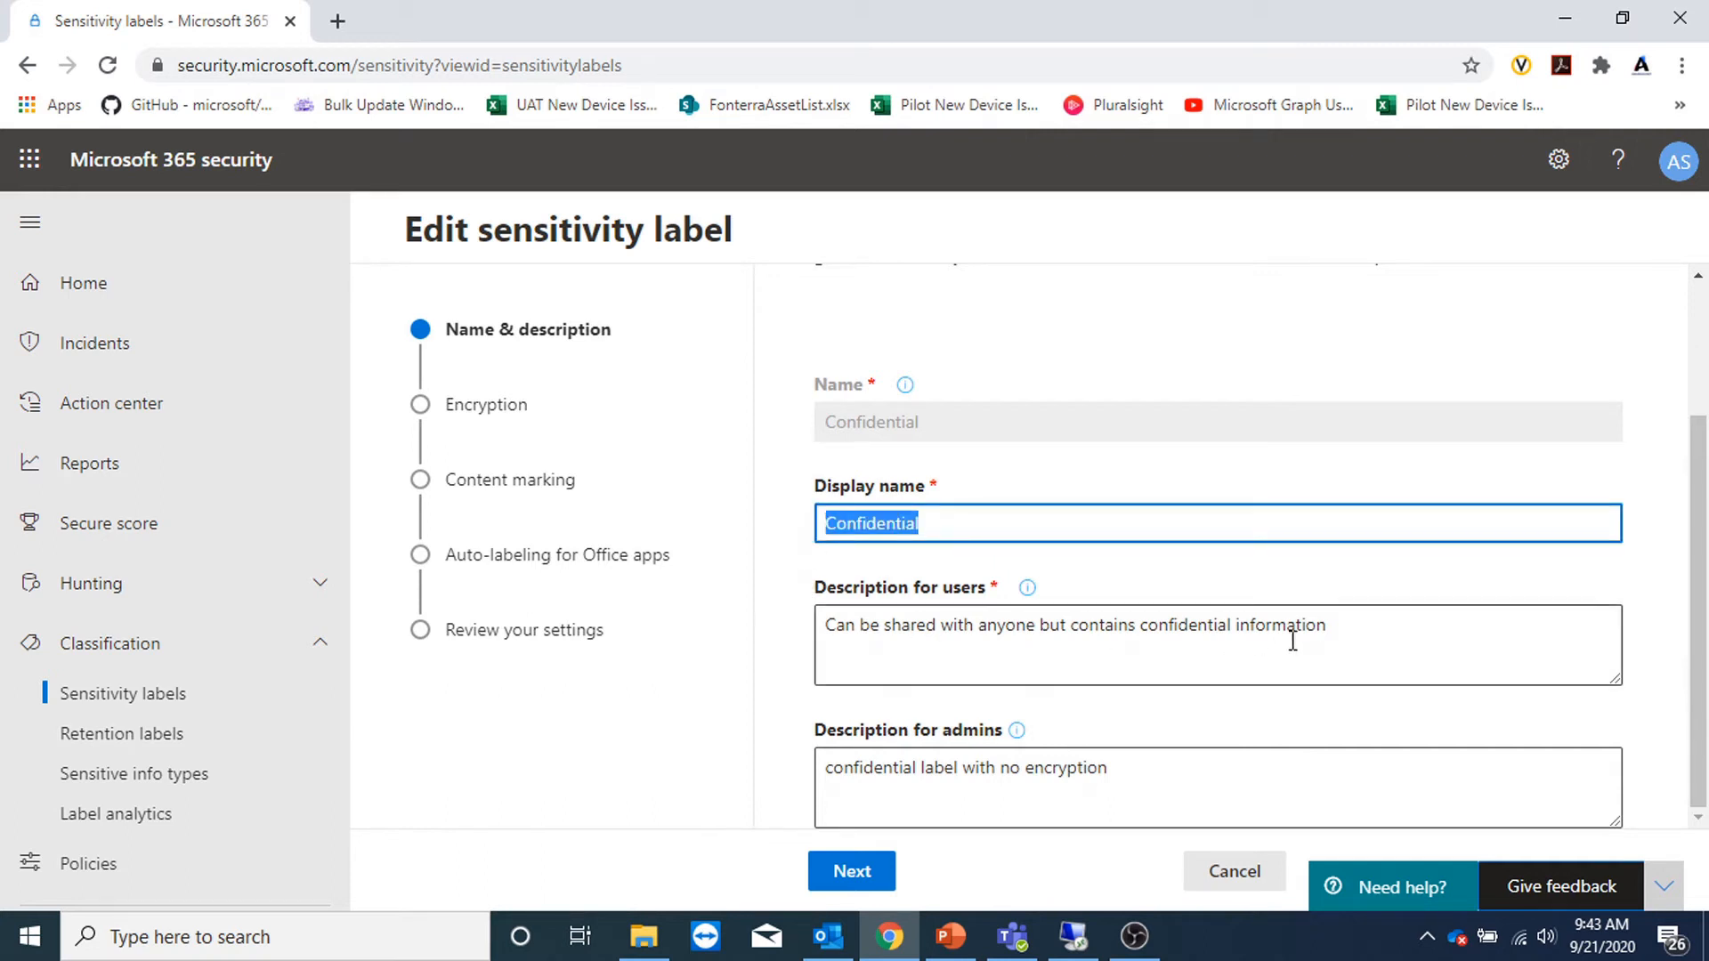
left_click_drag(1335, 626, 790, 641)
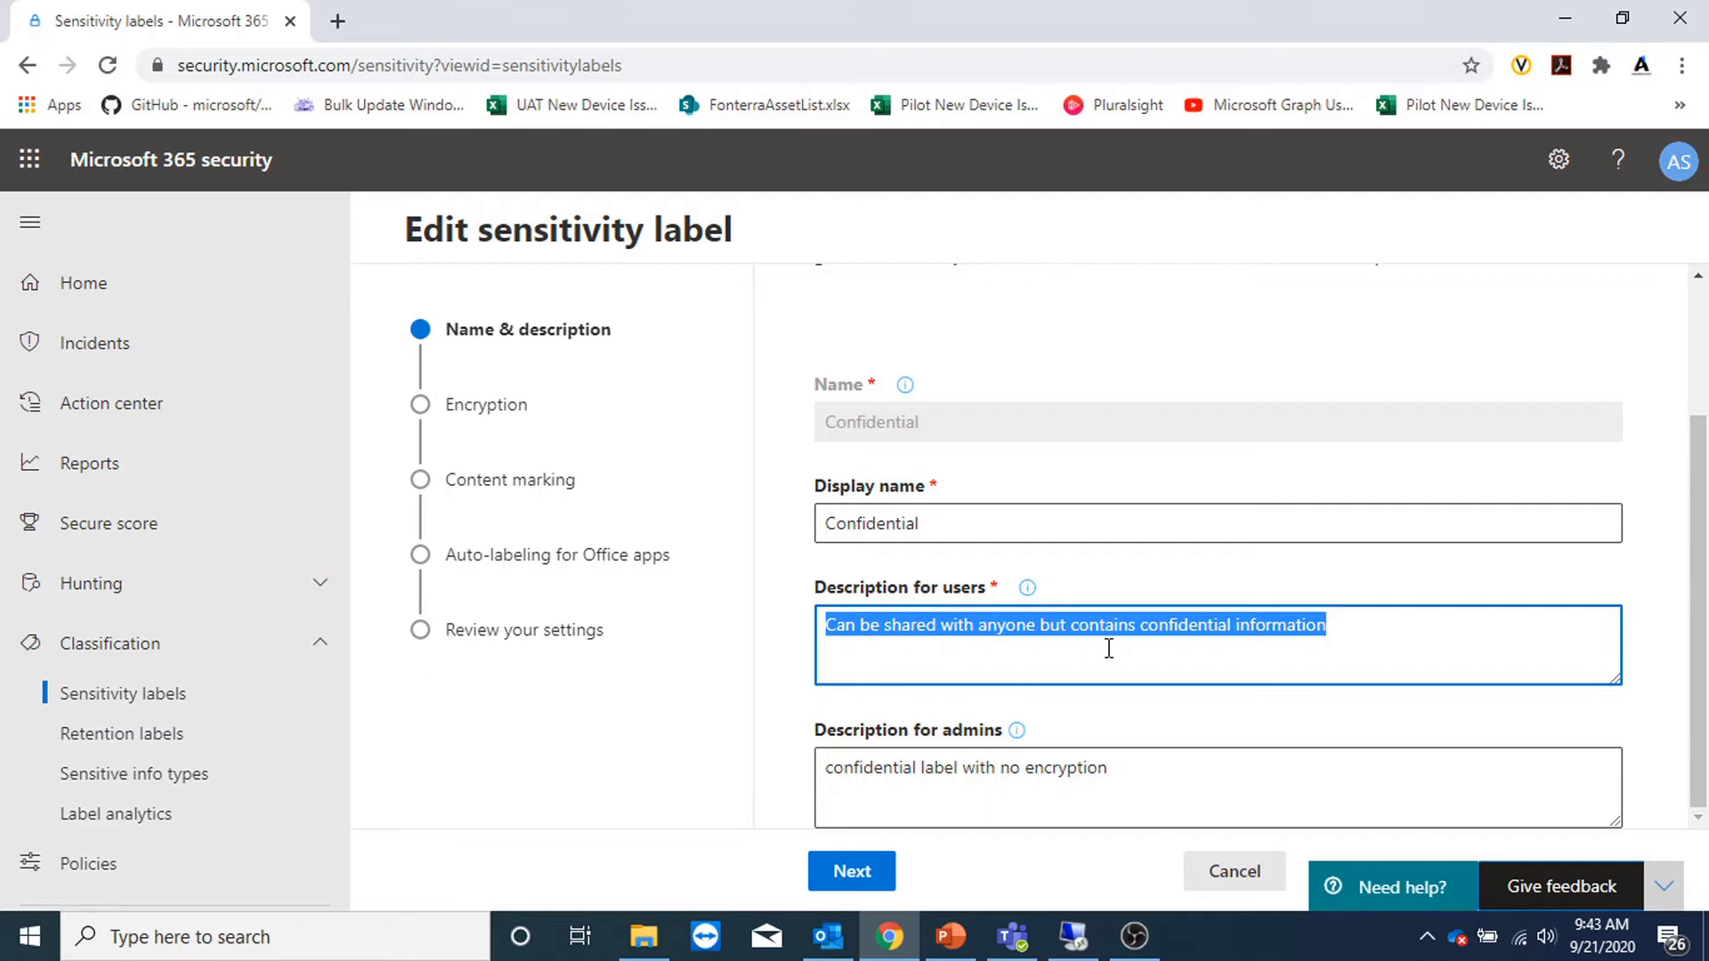
left_click_drag(1104, 767, 820, 770)
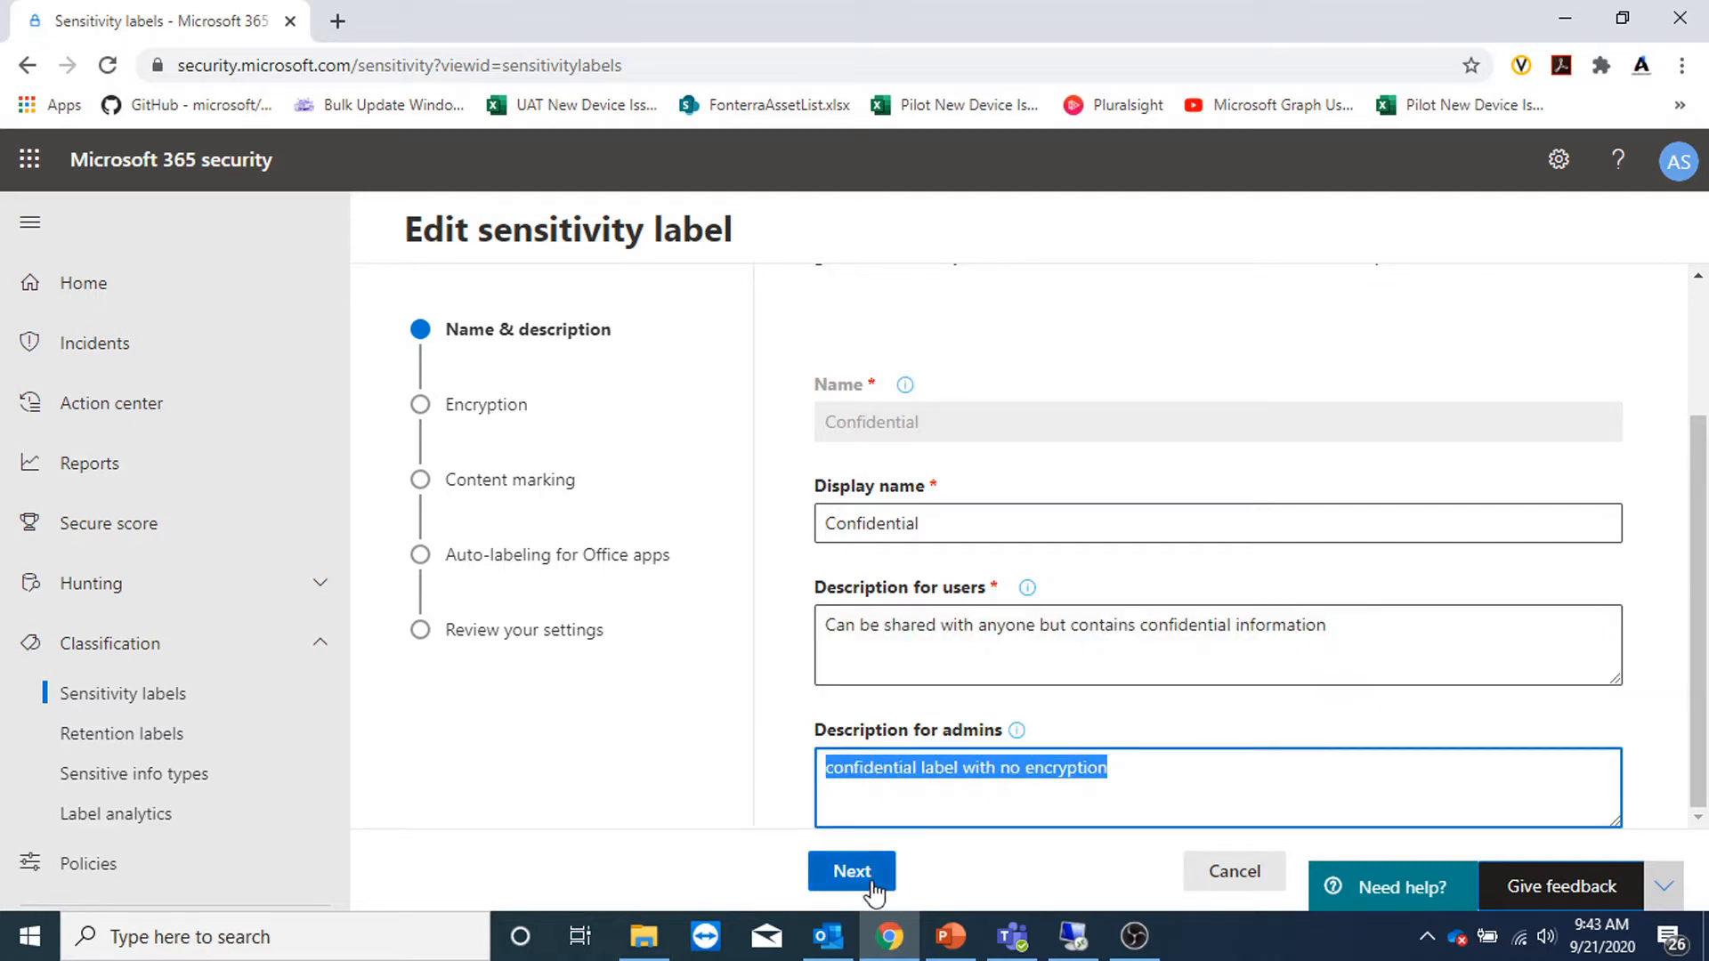
left_click(845, 872)
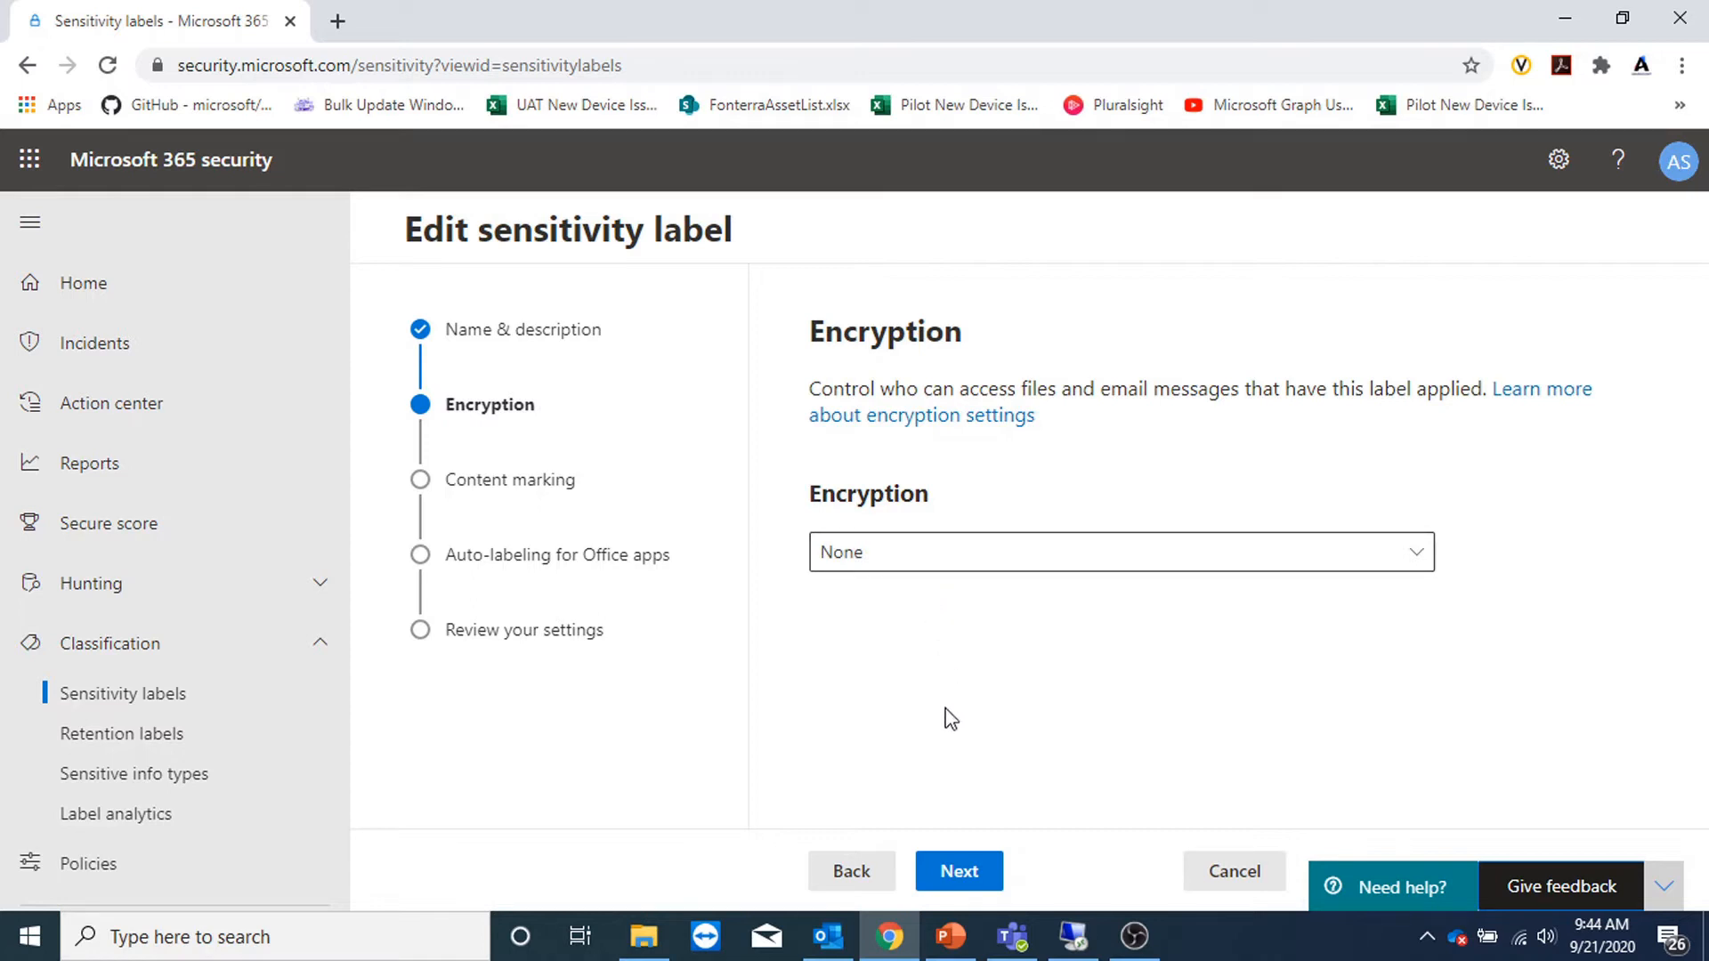
Continue past encryption, examine the watermark and footer content marking texts, and advance to auto-labeling for Office apps
left_click(957, 870)
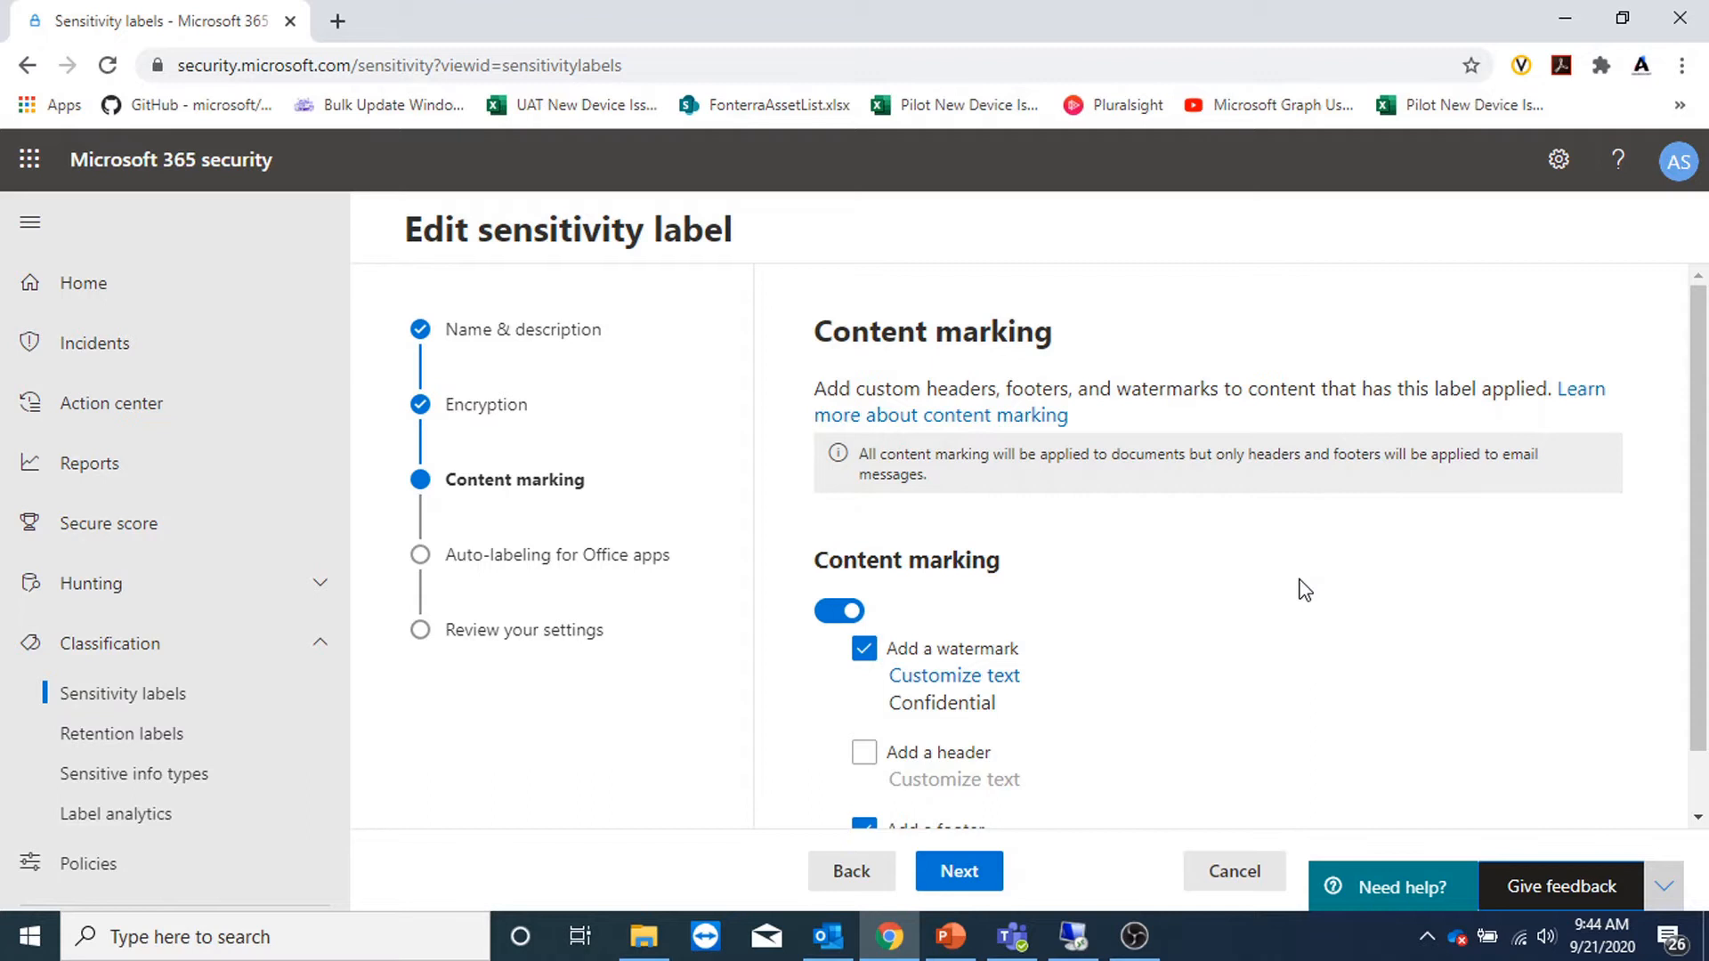
scroll(1304, 590, "down", 1)
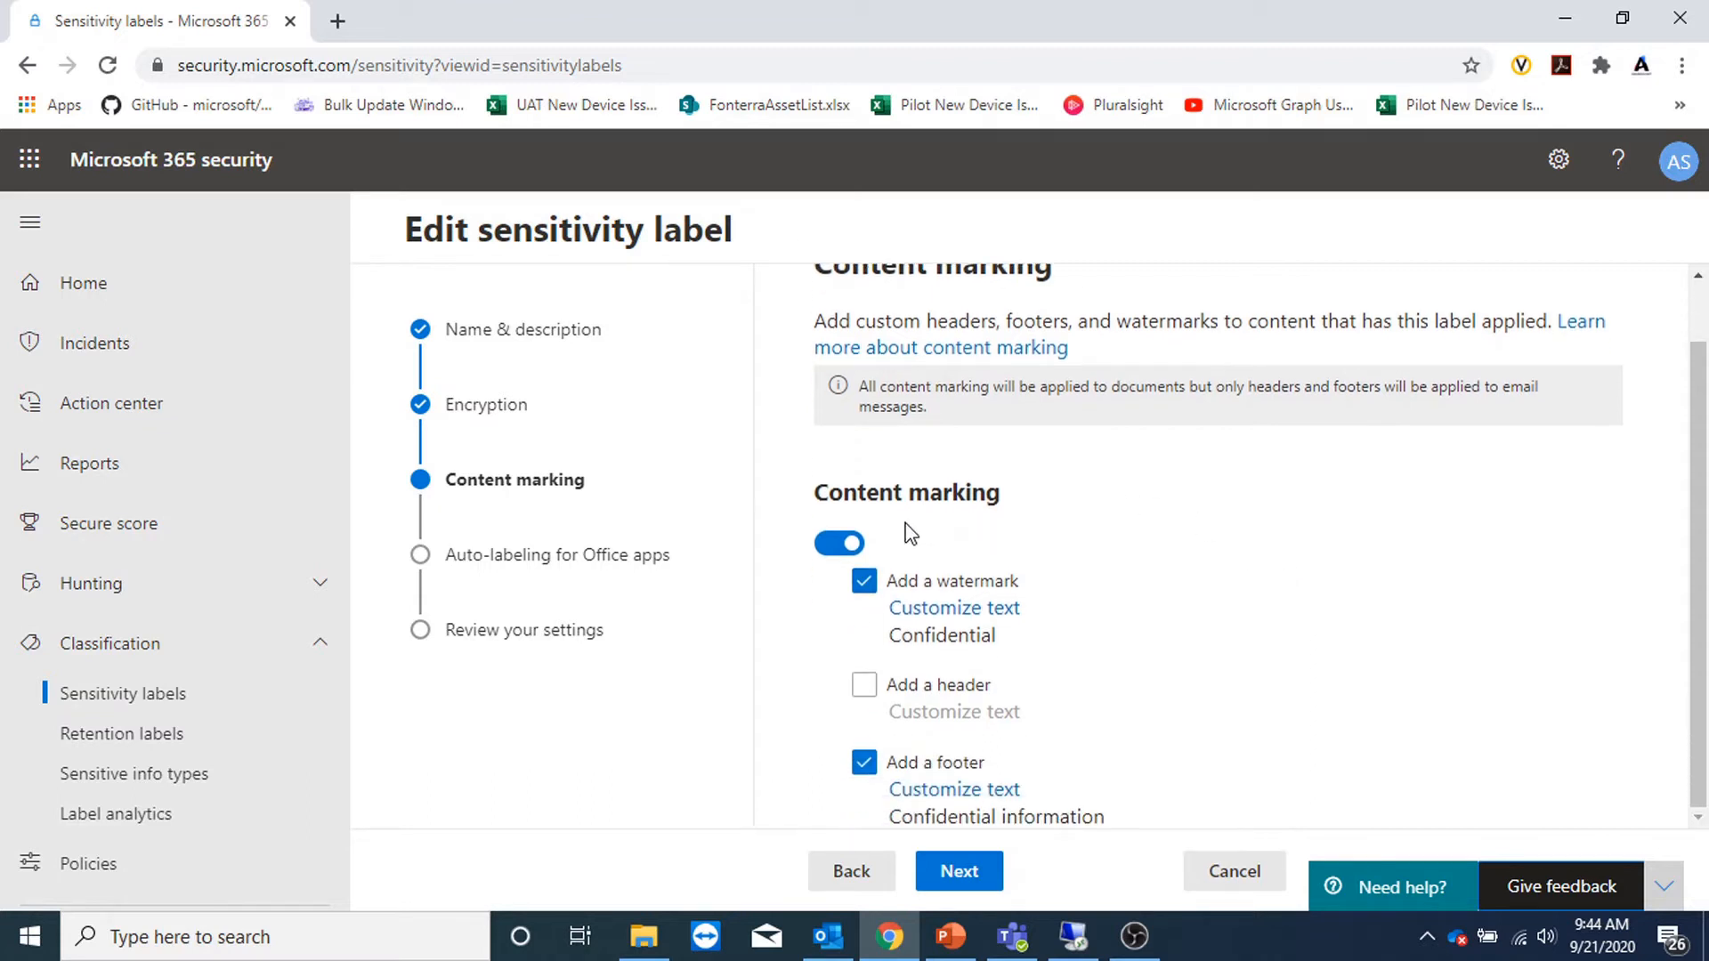
left_click_drag(890, 635, 1095, 643)
left_click(1100, 641)
left_click_drag(893, 814, 1110, 816)
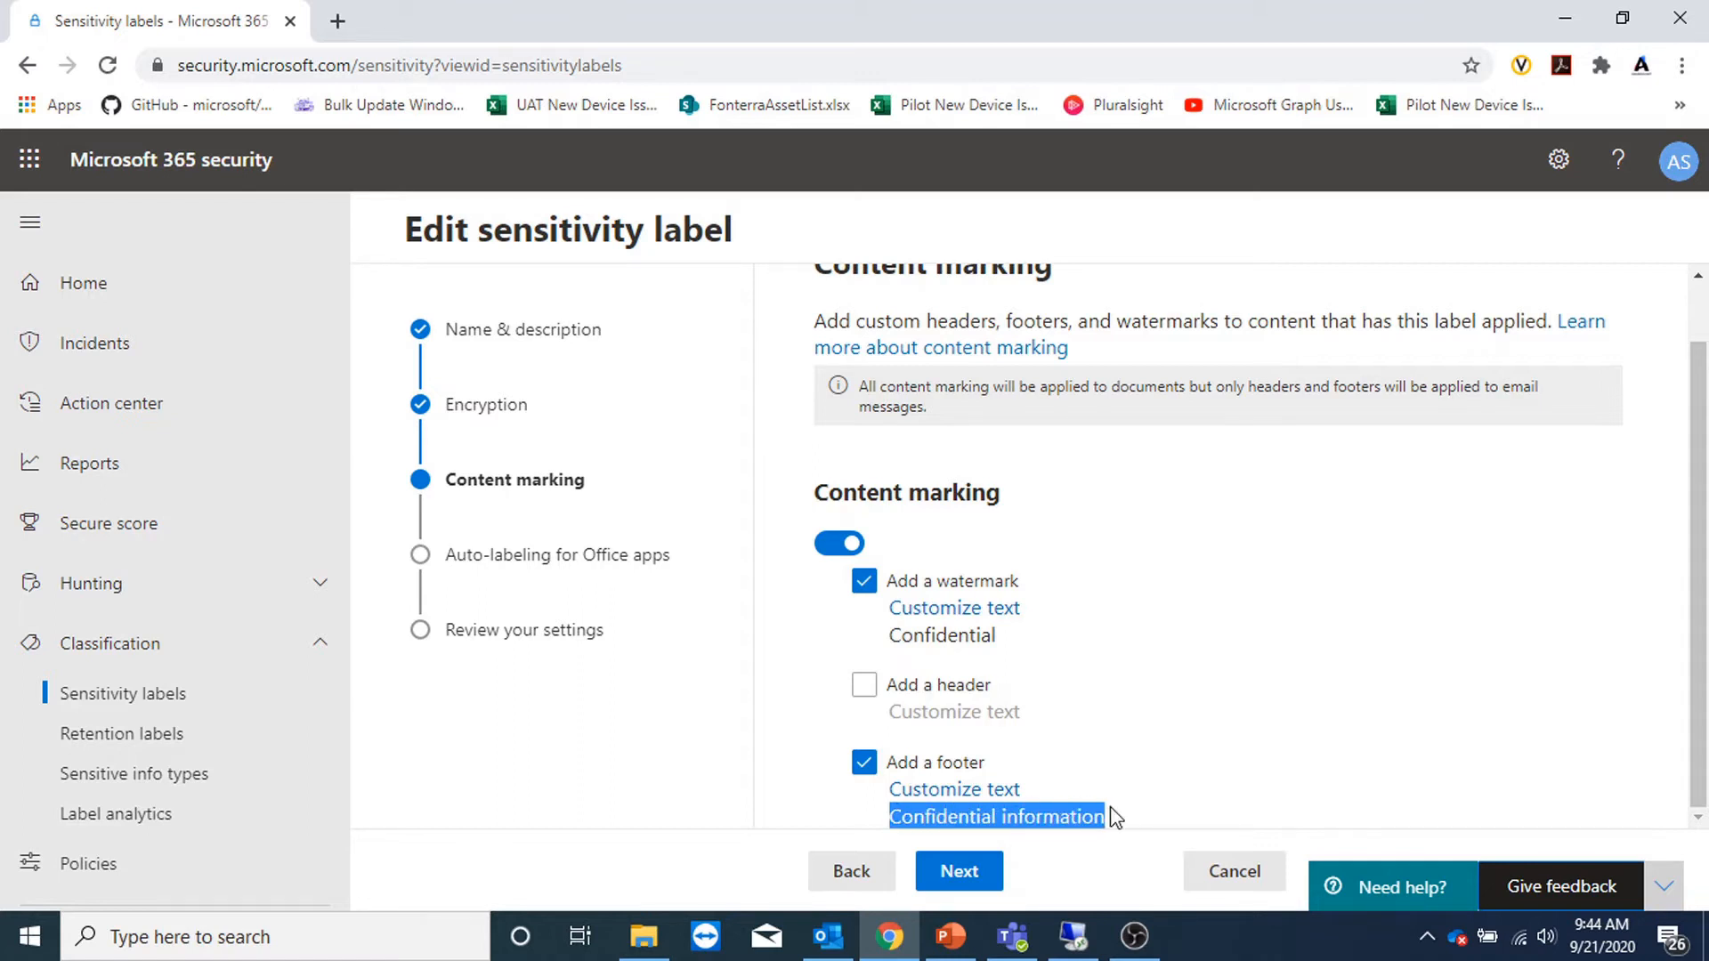
left_click(960, 872)
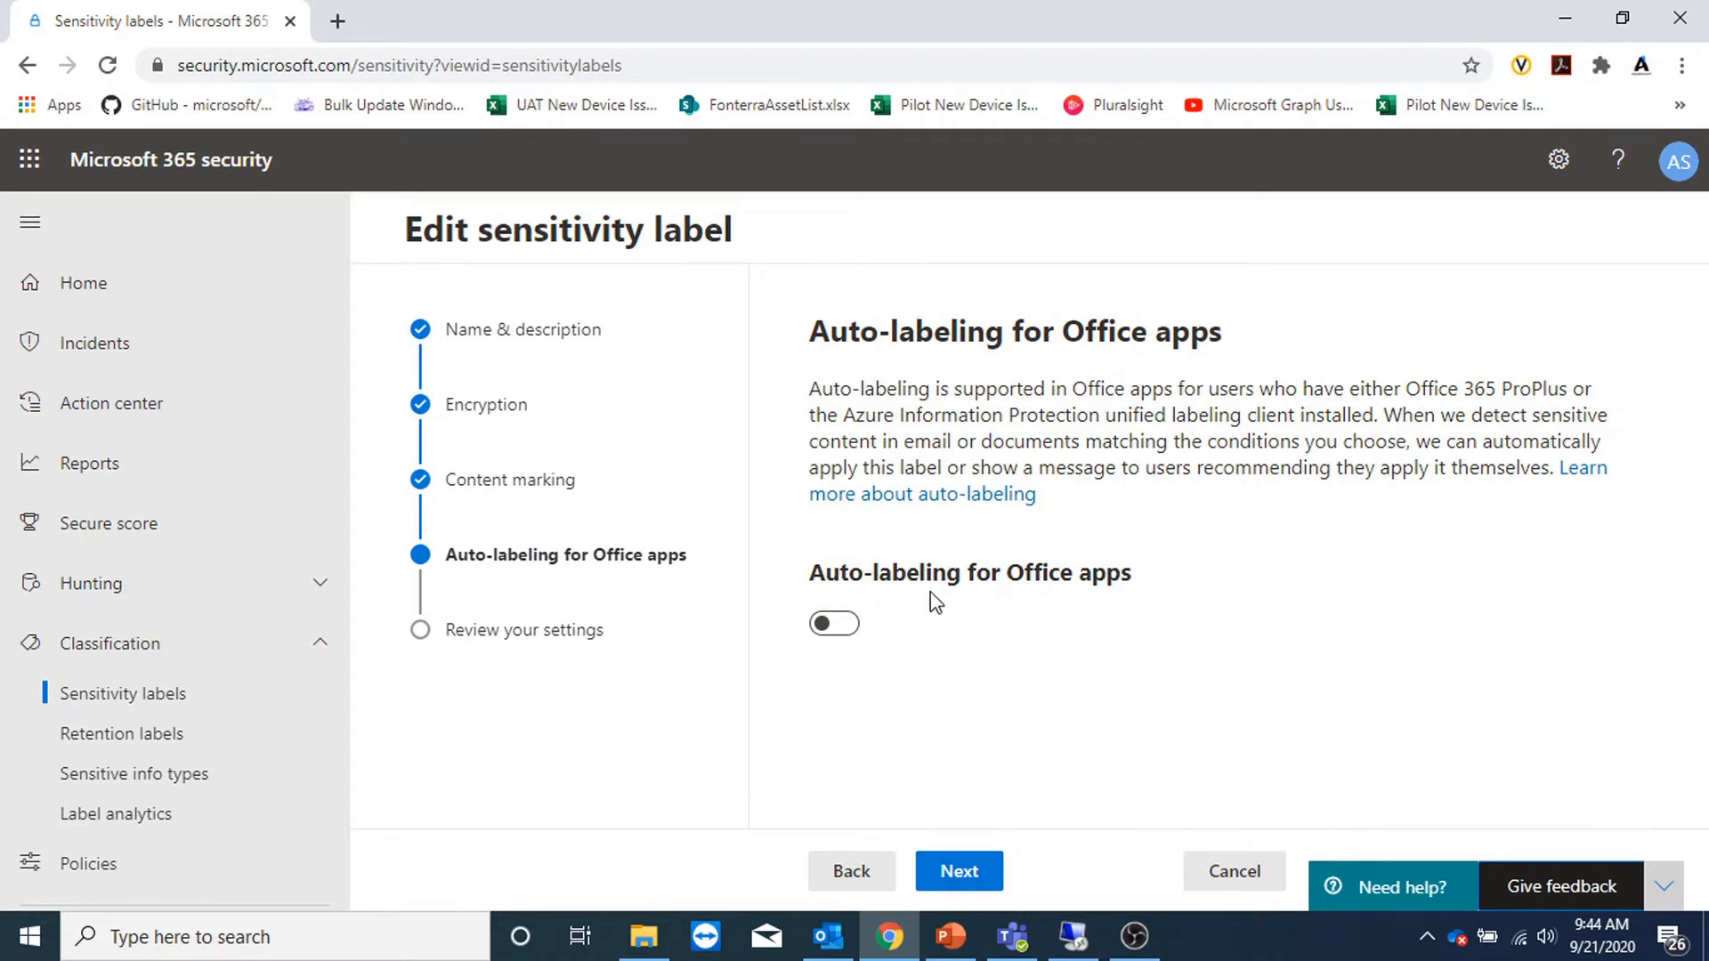
Enable auto-labeling for Office apps on the Confidential label and add a content condition that detects _Custom Info type1
left_click(842, 625)
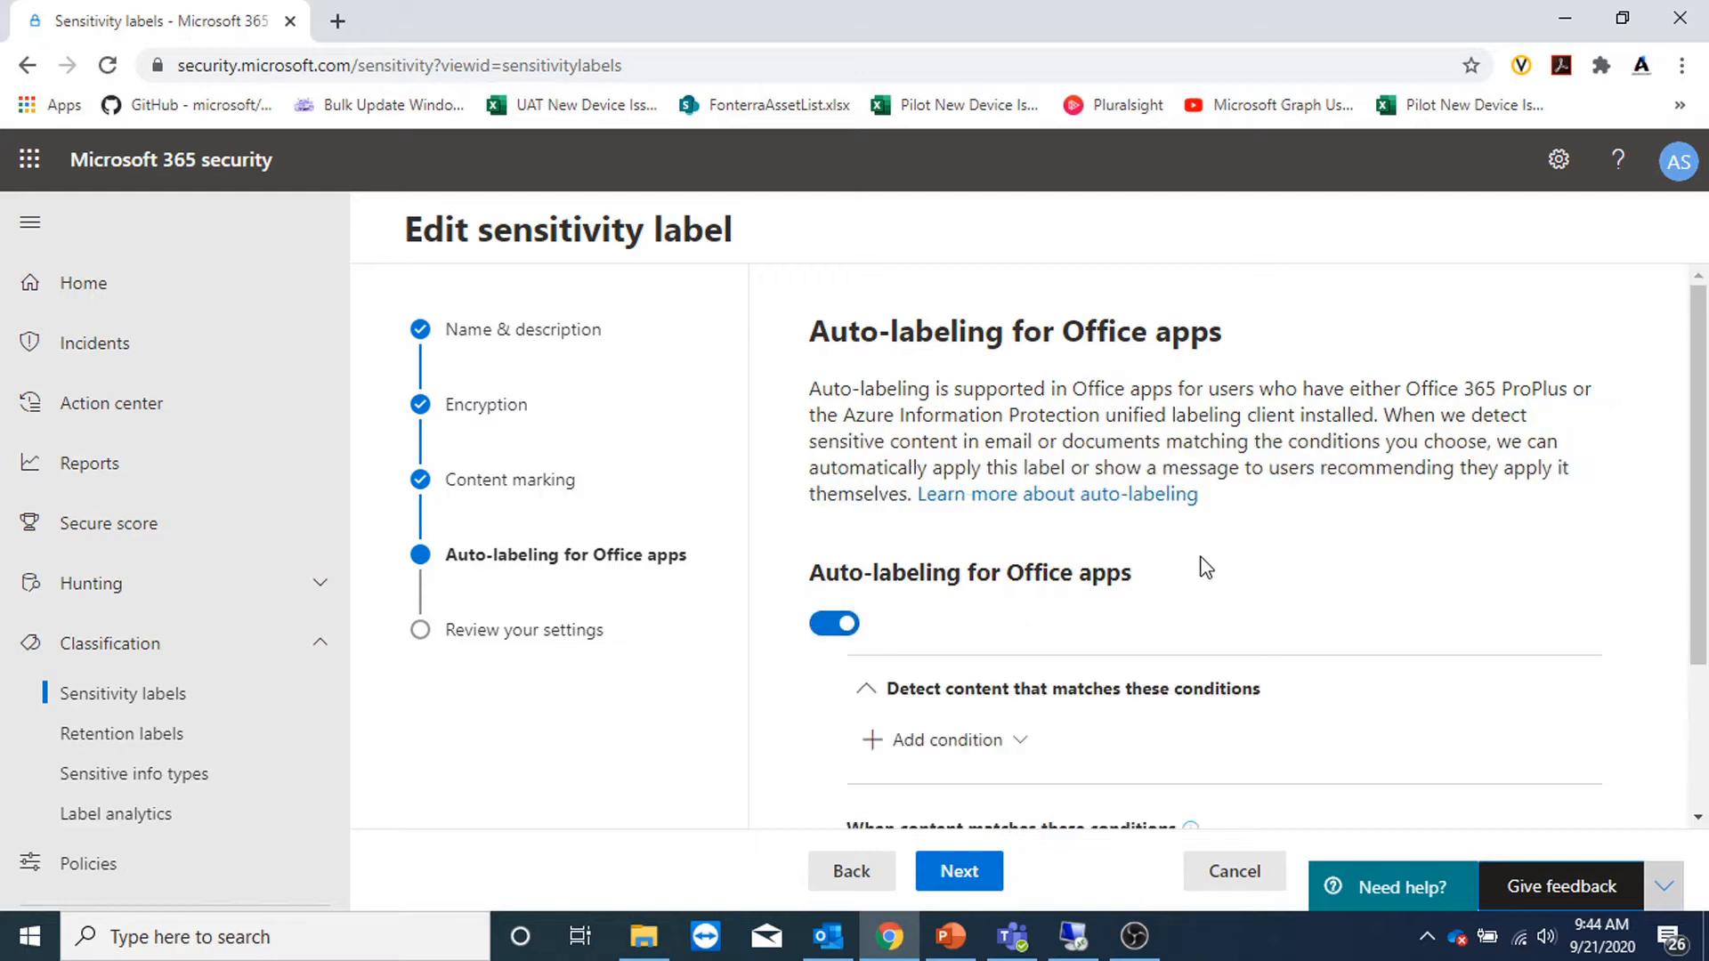
scroll(1197, 566, "down", 3)
left_click(1011, 530)
left_click(953, 580)
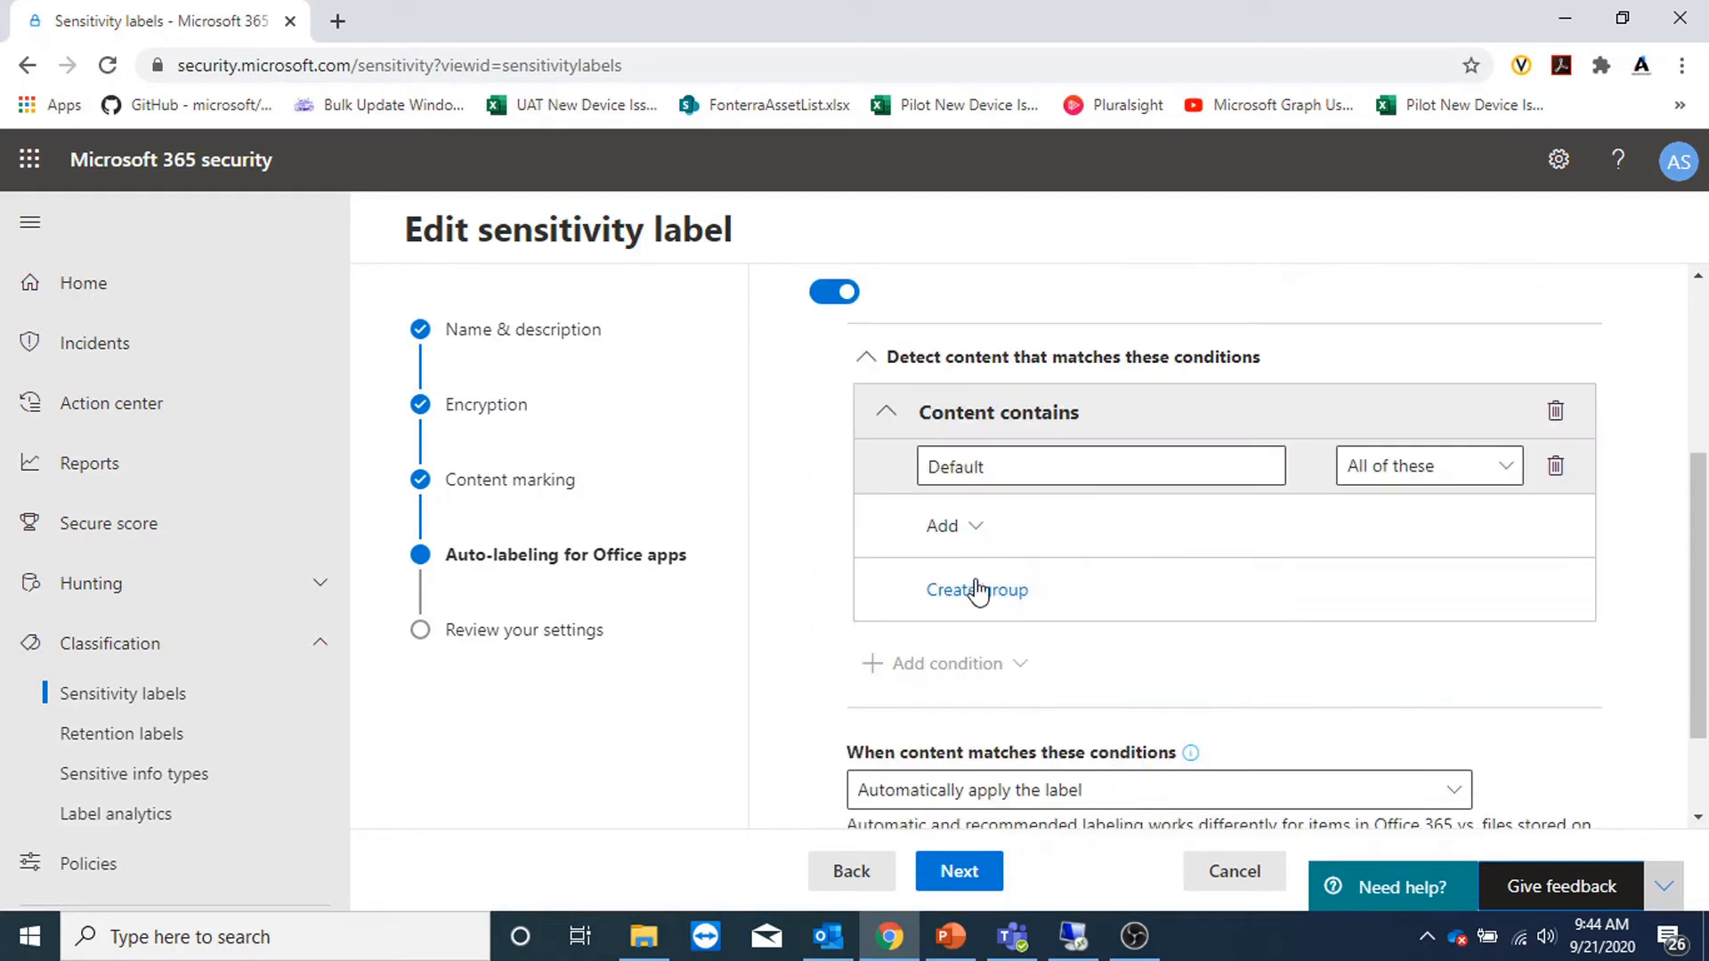
left_click(975, 527)
left_click(1045, 578)
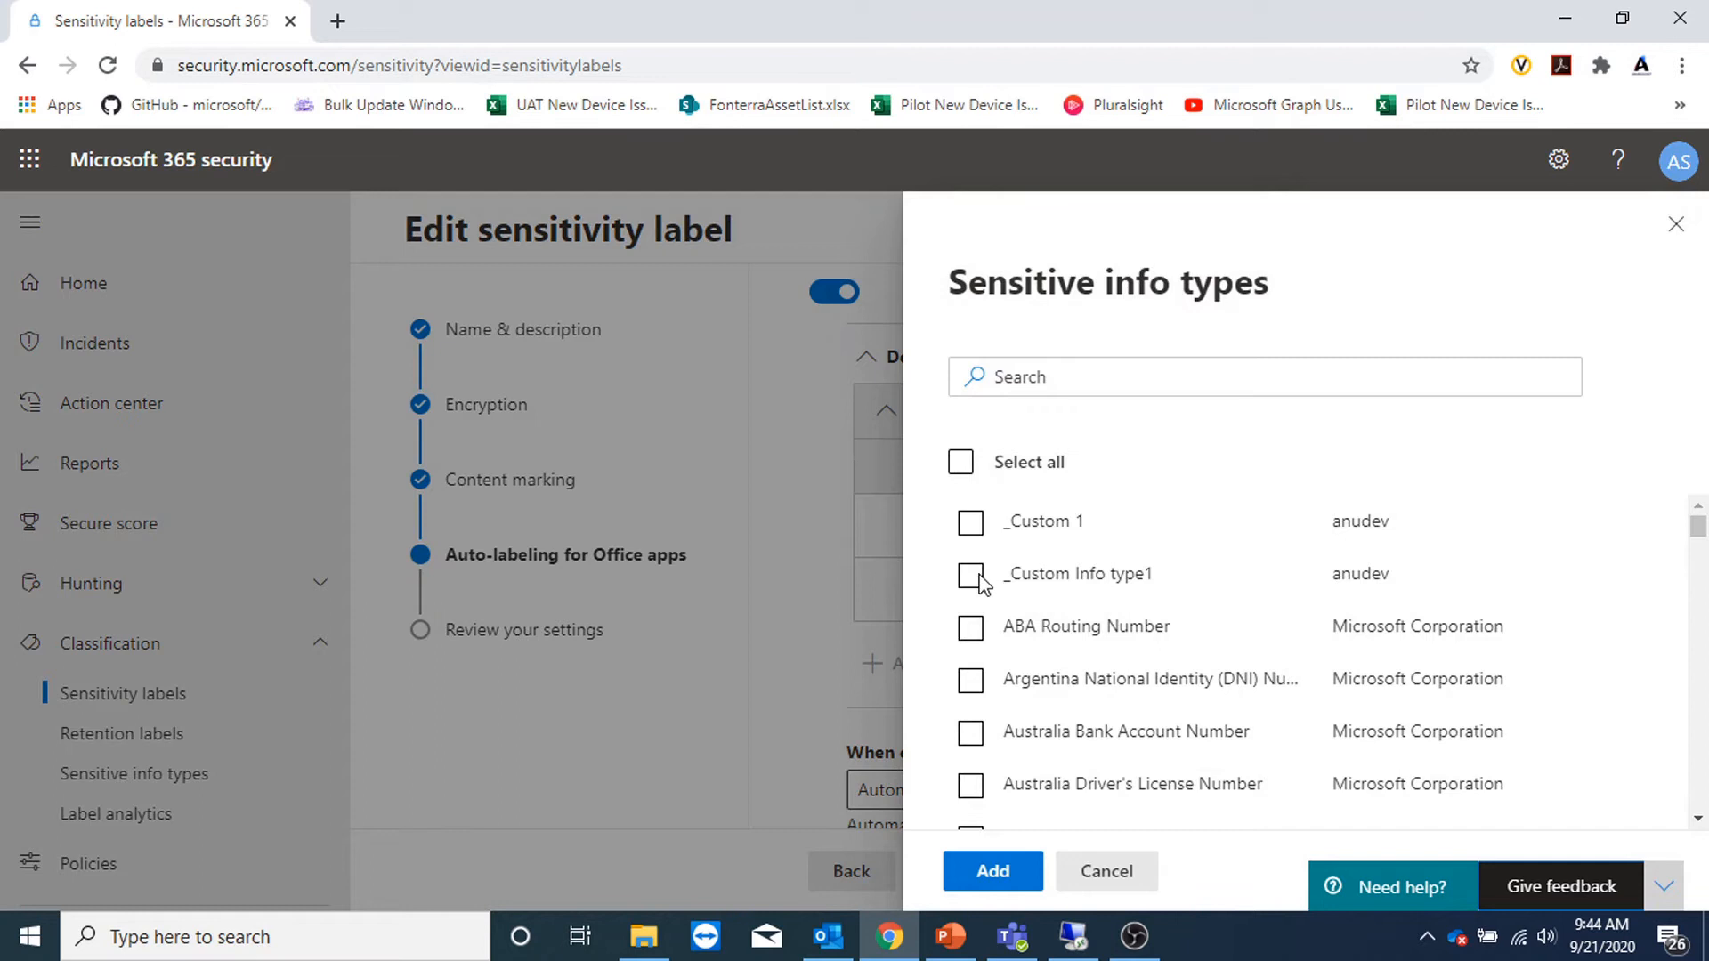
left_click(972, 577)
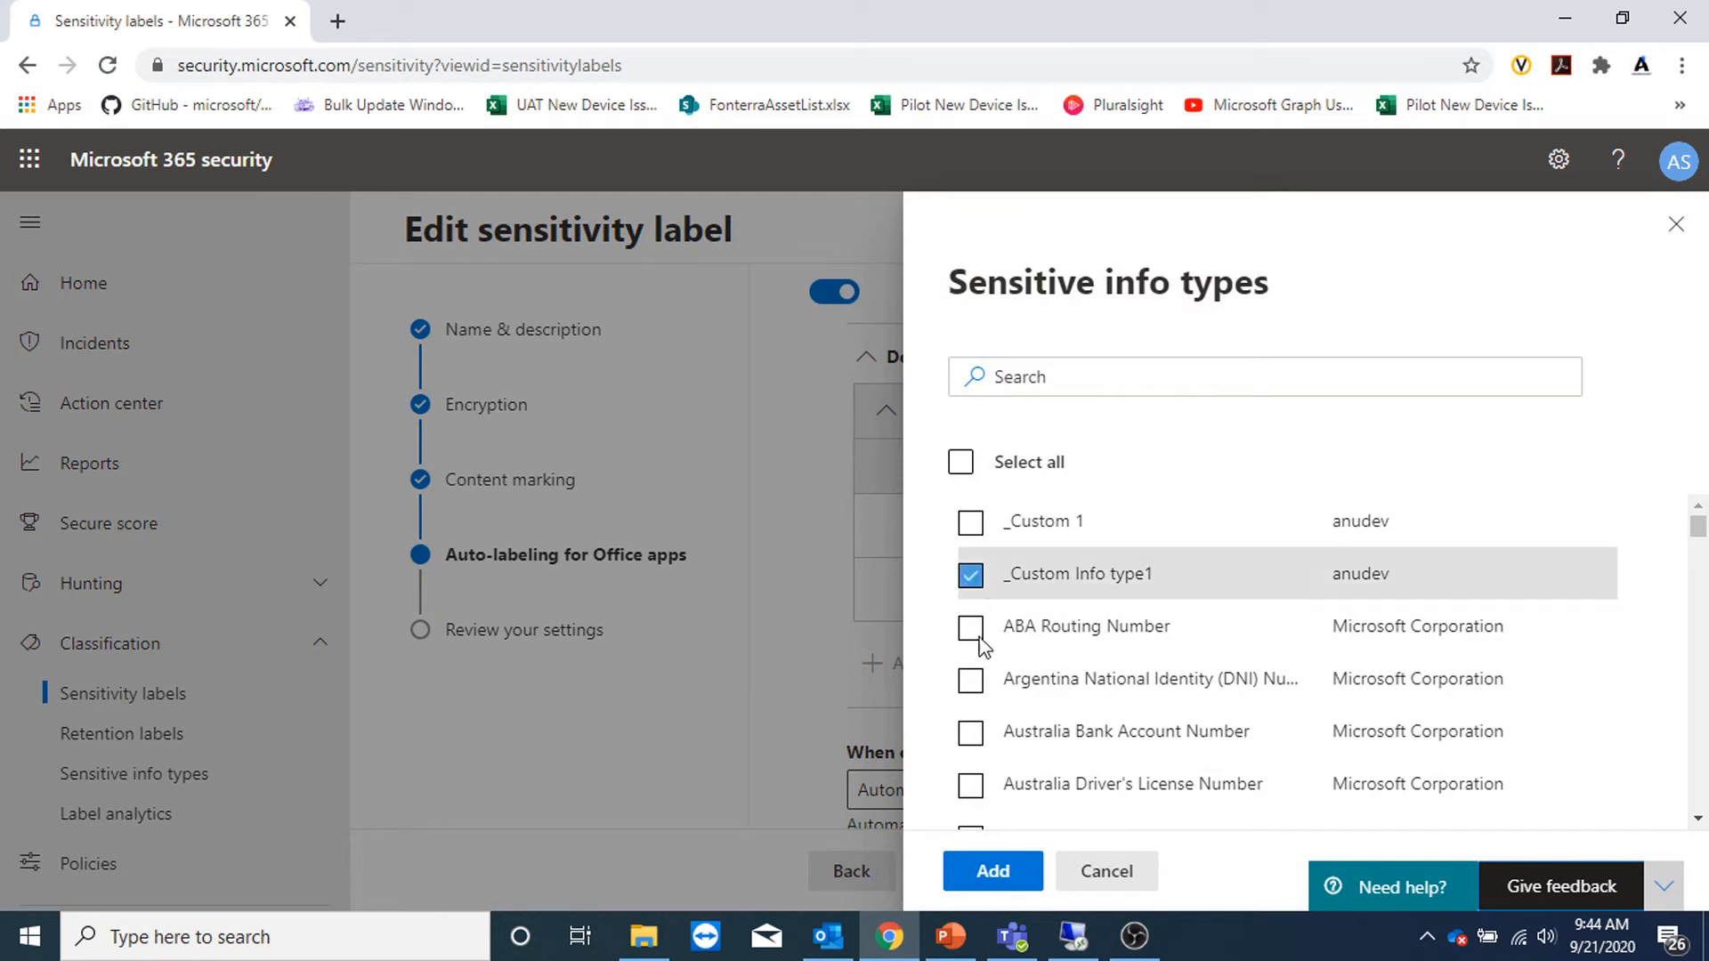
left_click(988, 872)
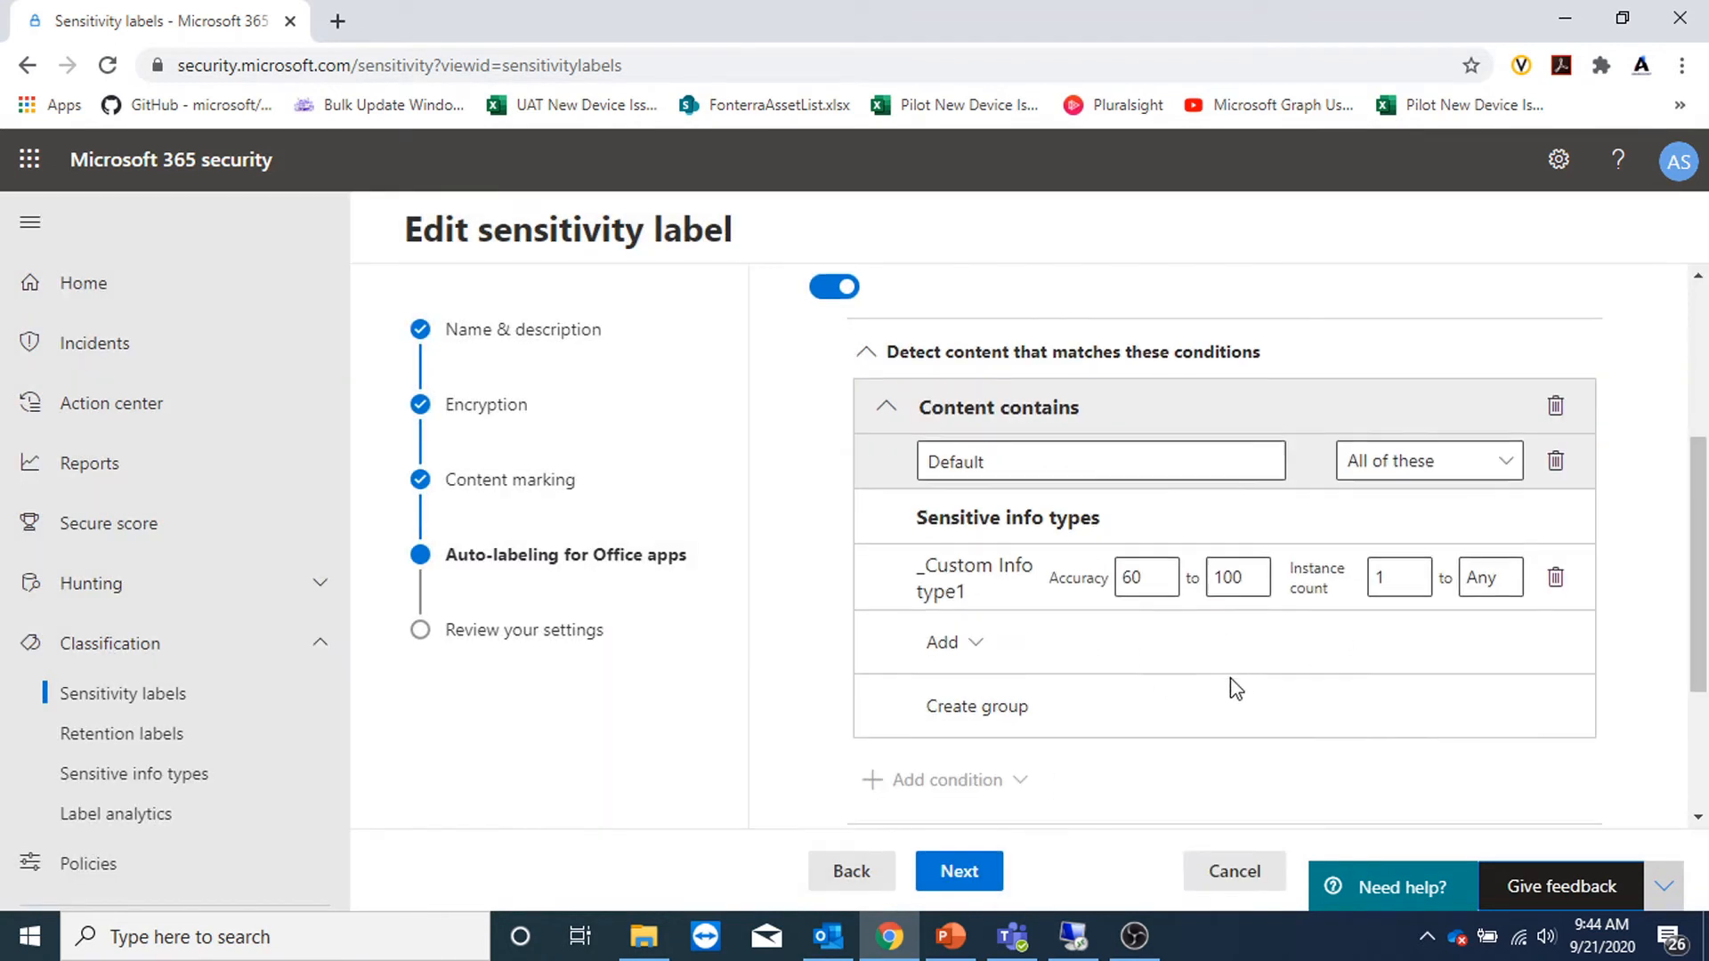
Examine the condition's accuracy and instance count, and the choices for automatically applying or recommending the label
scroll(1232, 686, "down", 3)
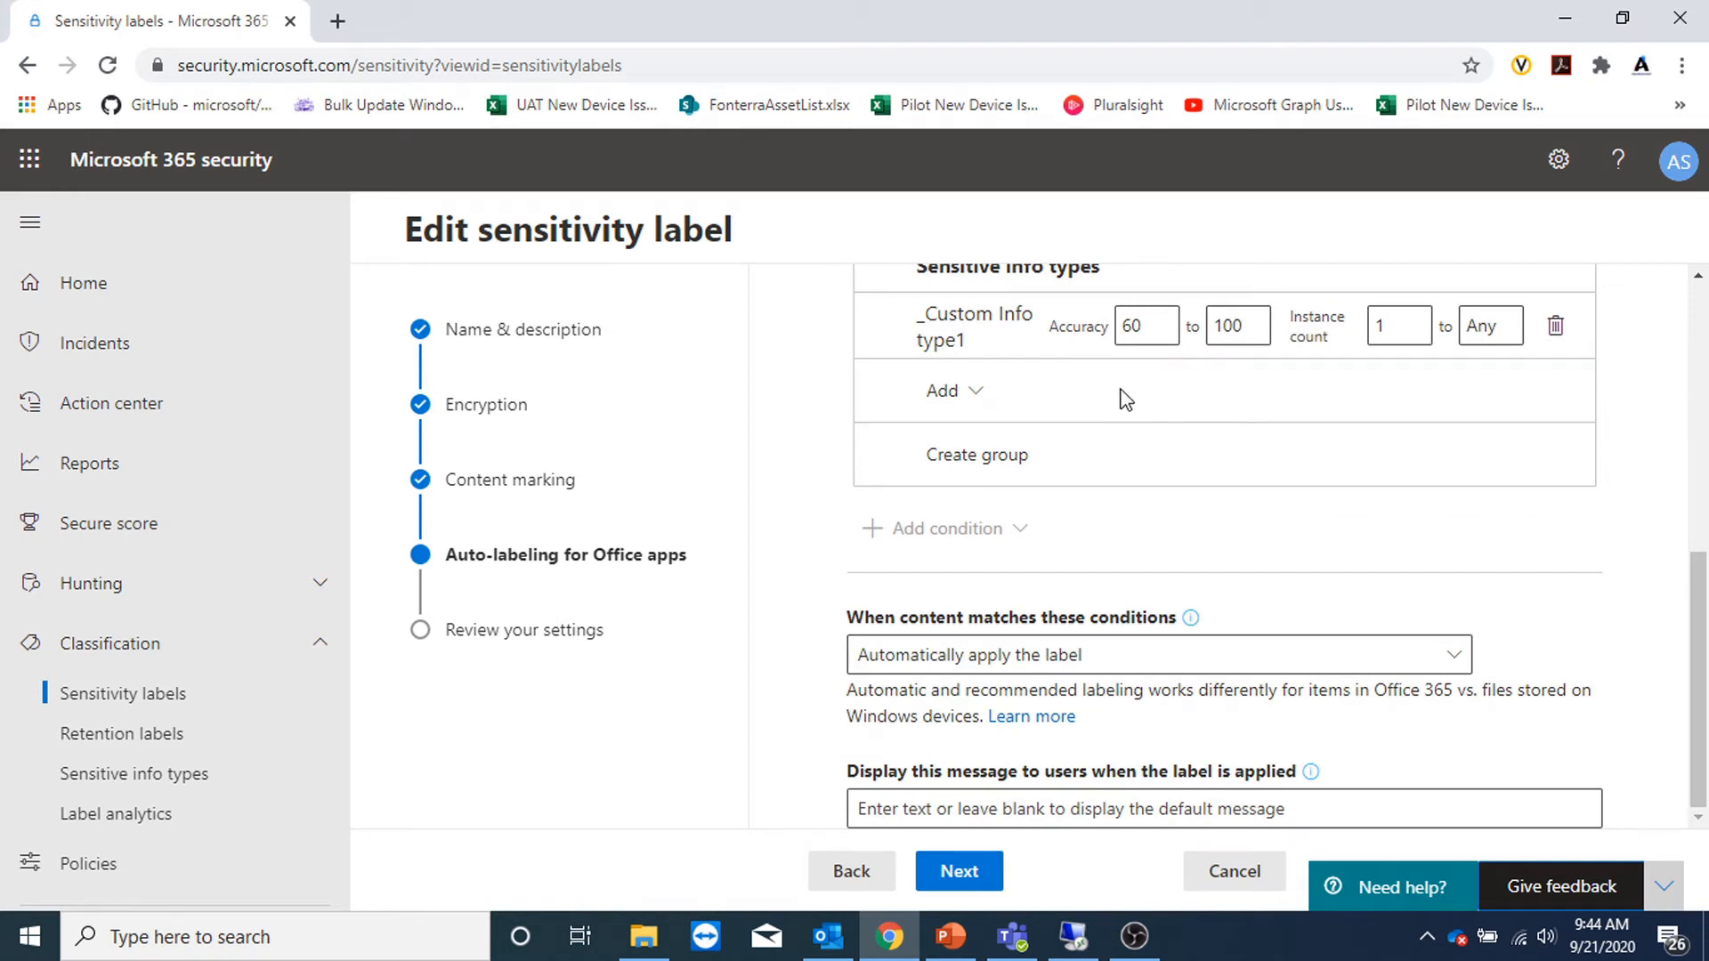
left_click(1380, 328)
double_click(1379, 328)
left_click(1647, 392)
scroll(1647, 391, "up", 6)
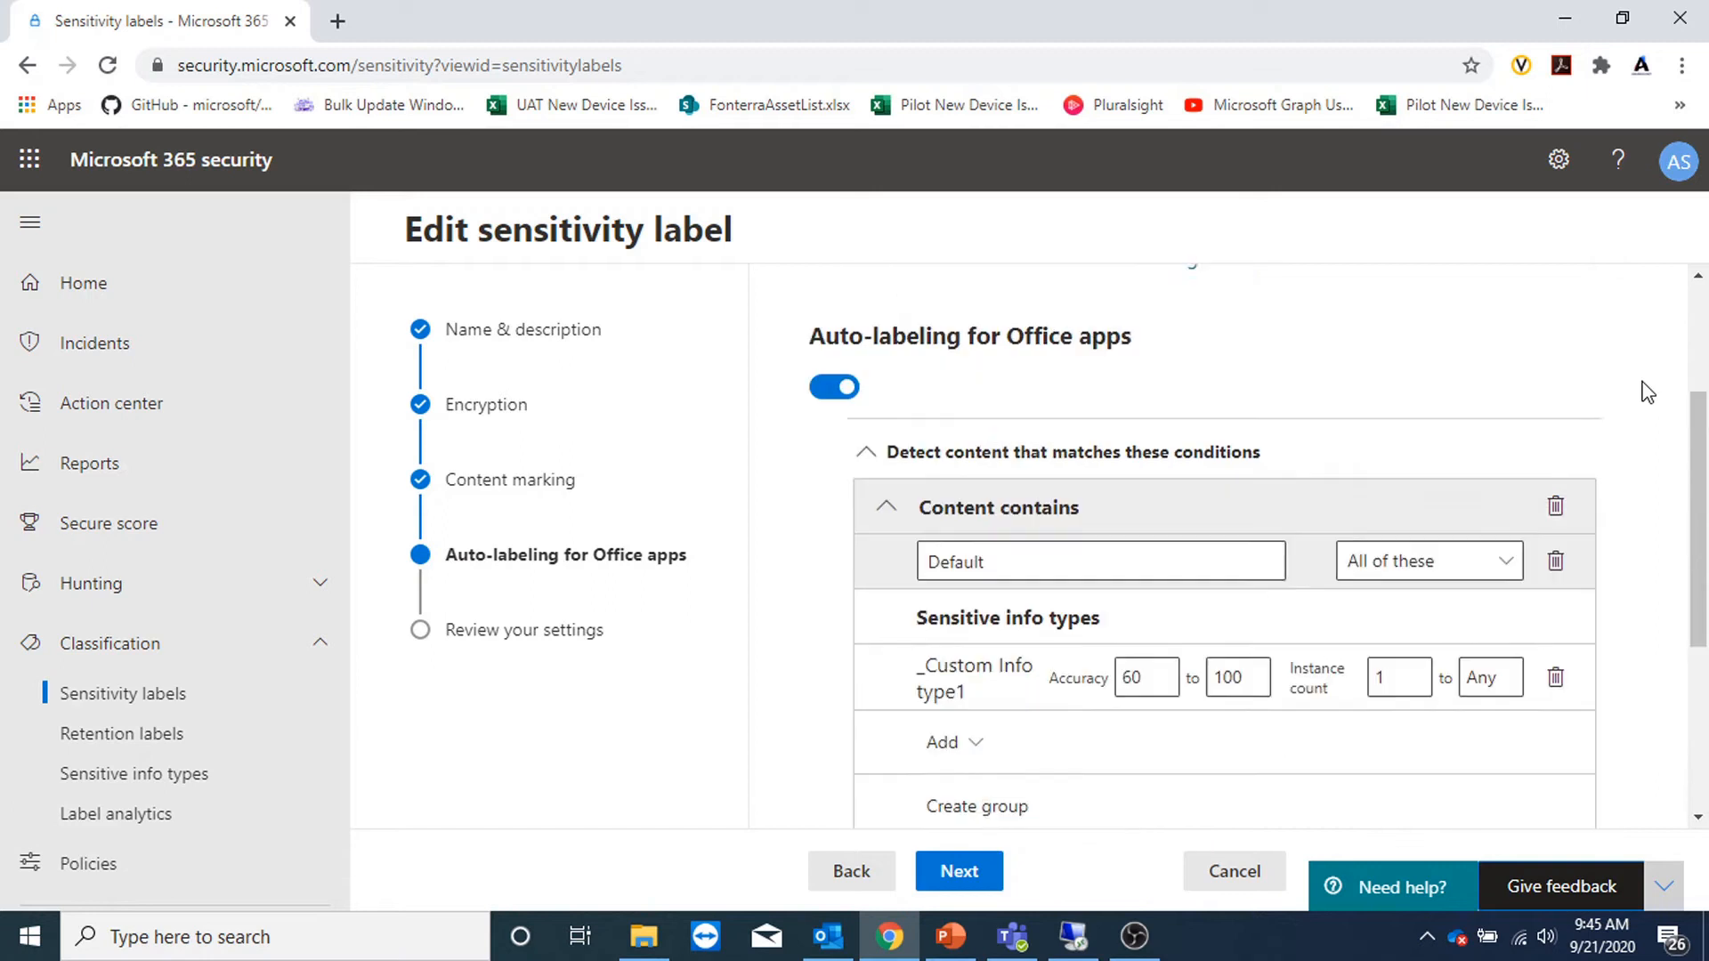
scroll(1647, 391, "down", 6)
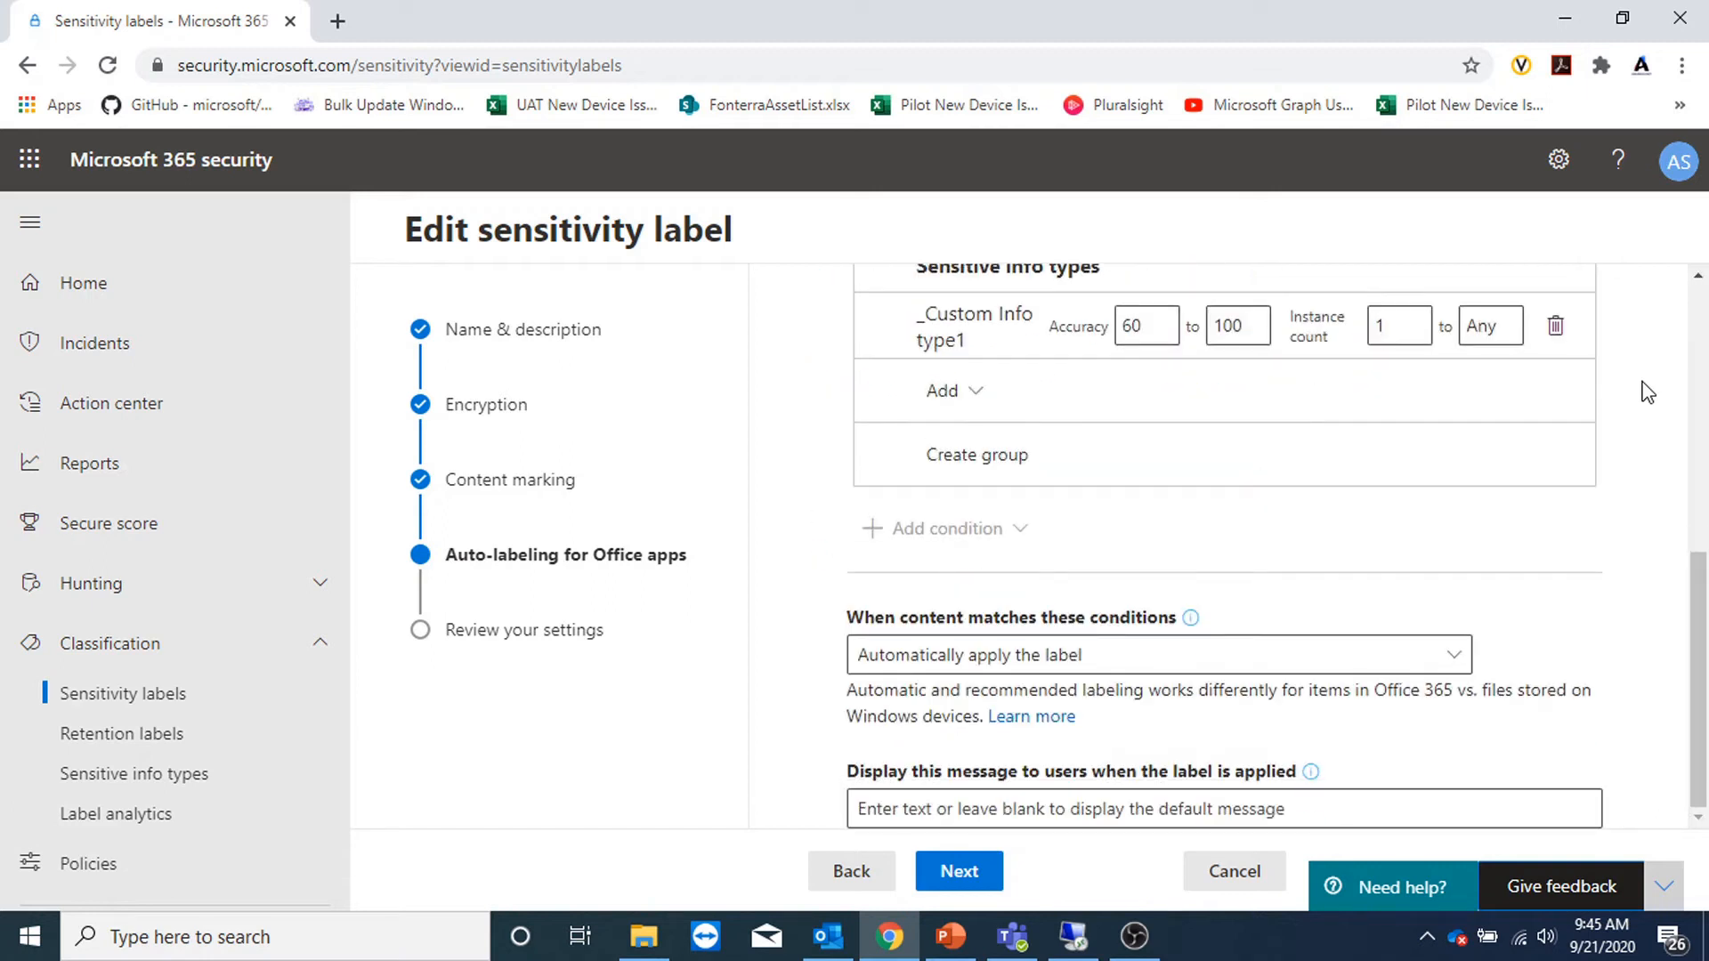
left_click(1065, 666)
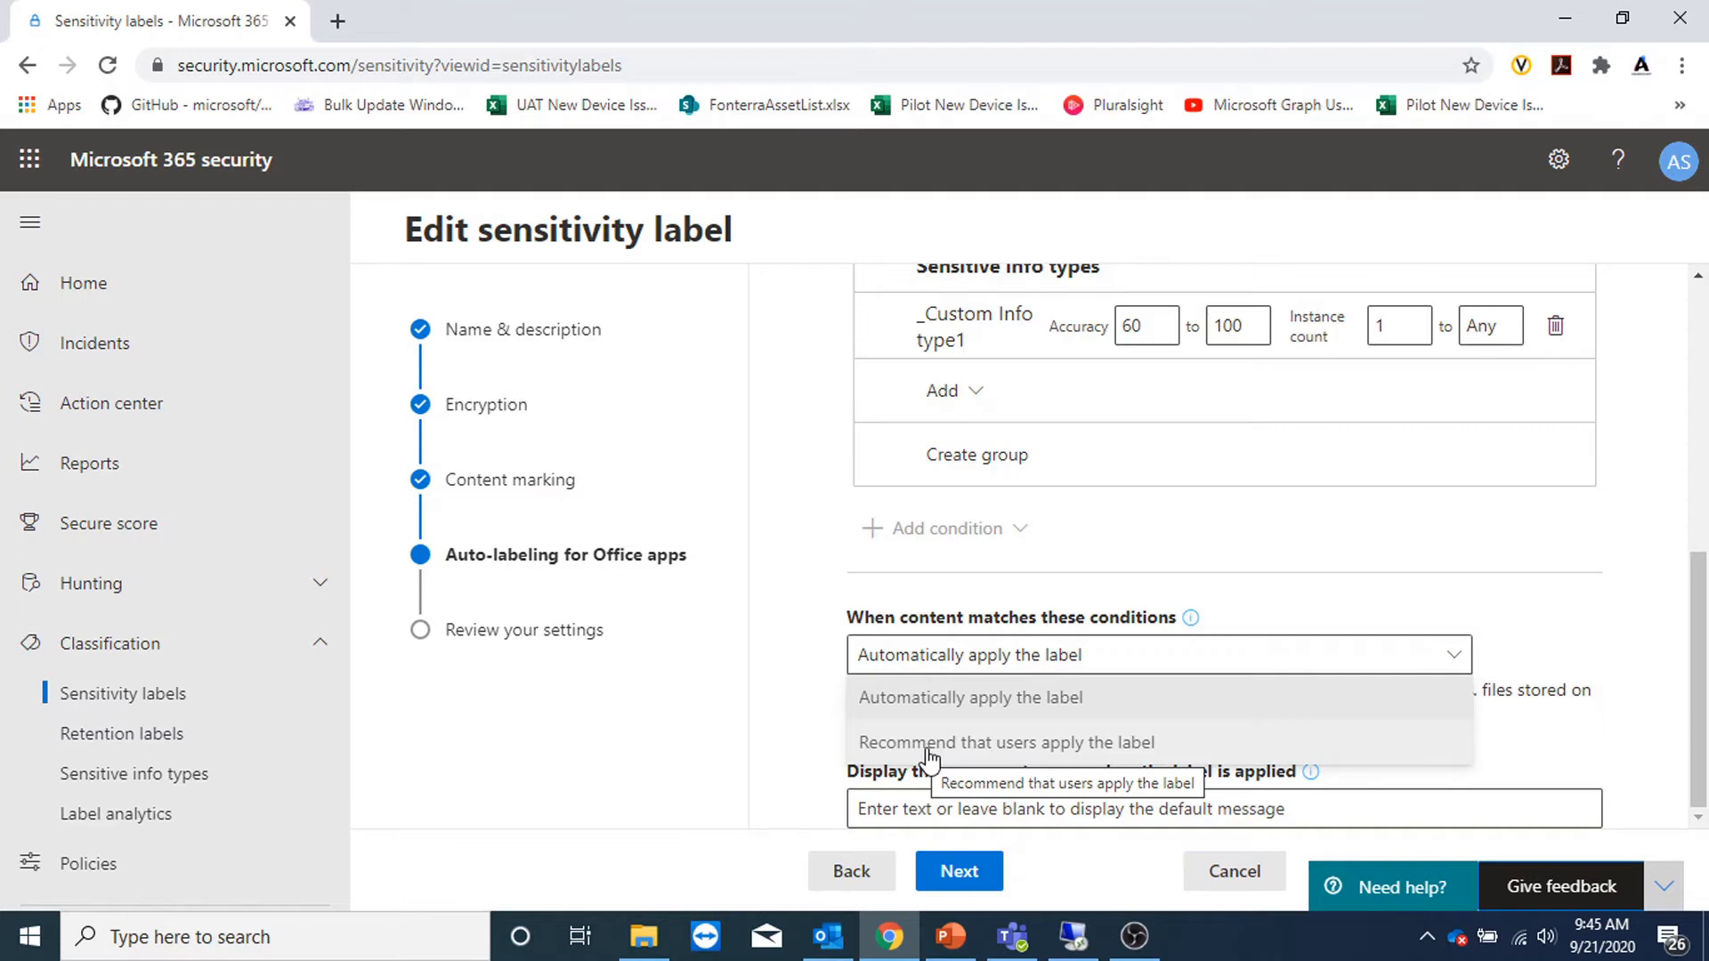
left_click(1547, 757)
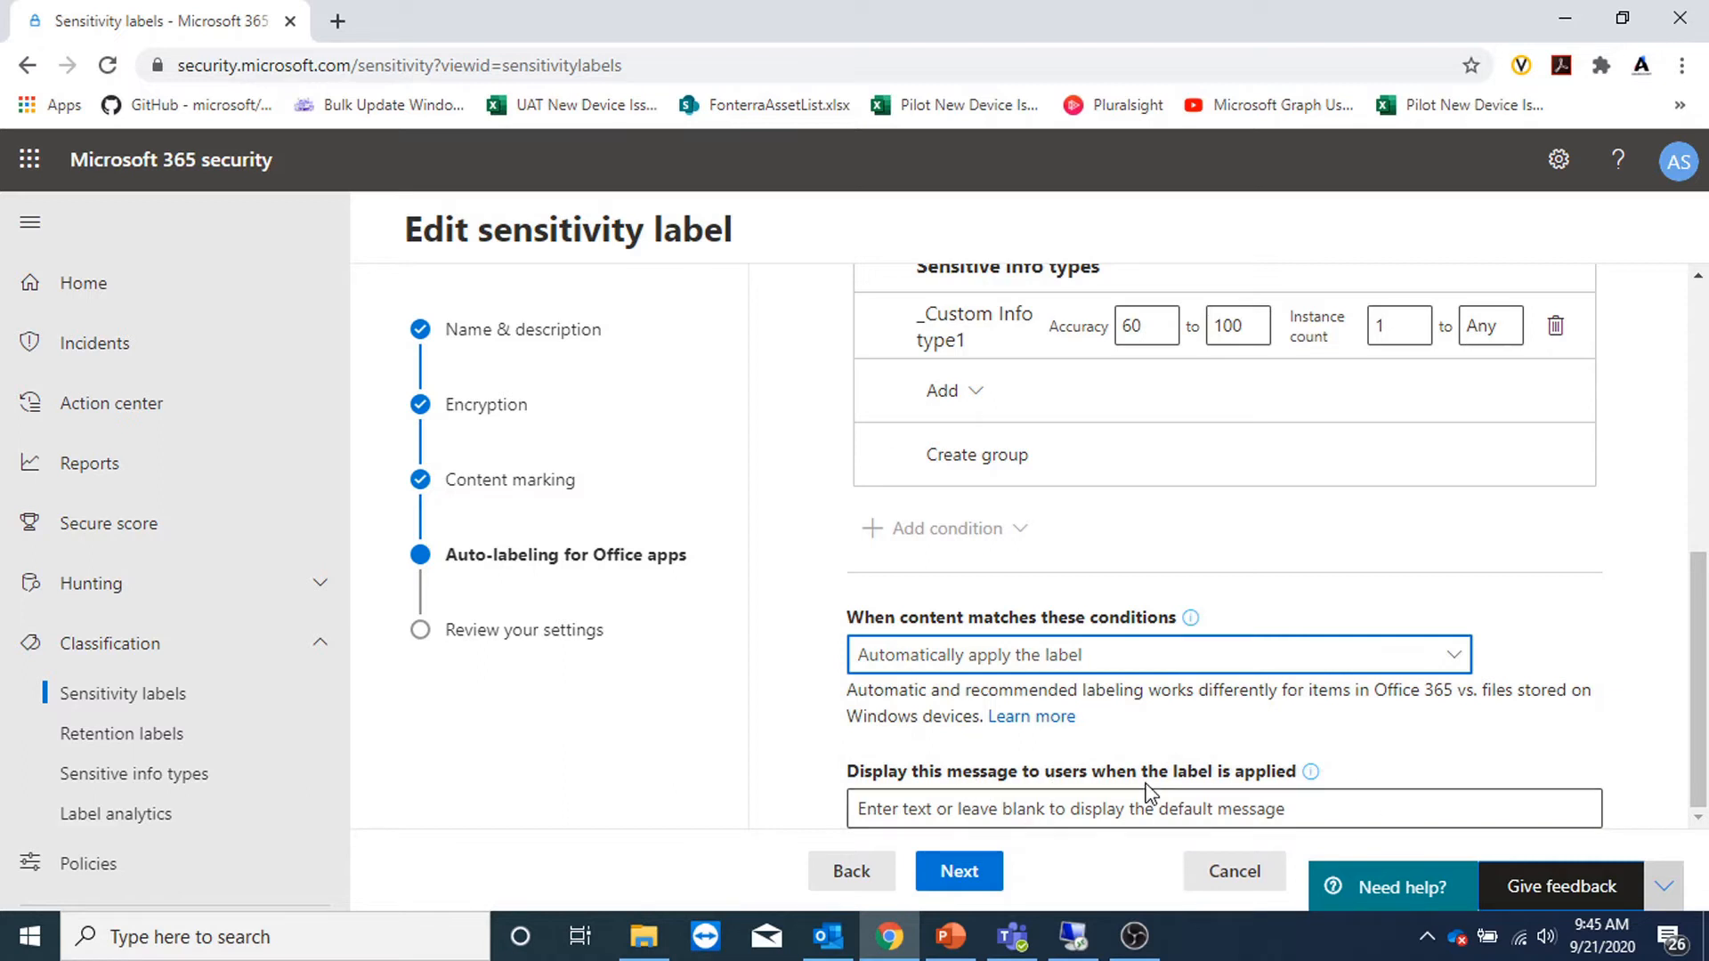
Look through the trainable classifiers available for the content condition and close the list without adding any
scroll(1300, 759, "up", 7)
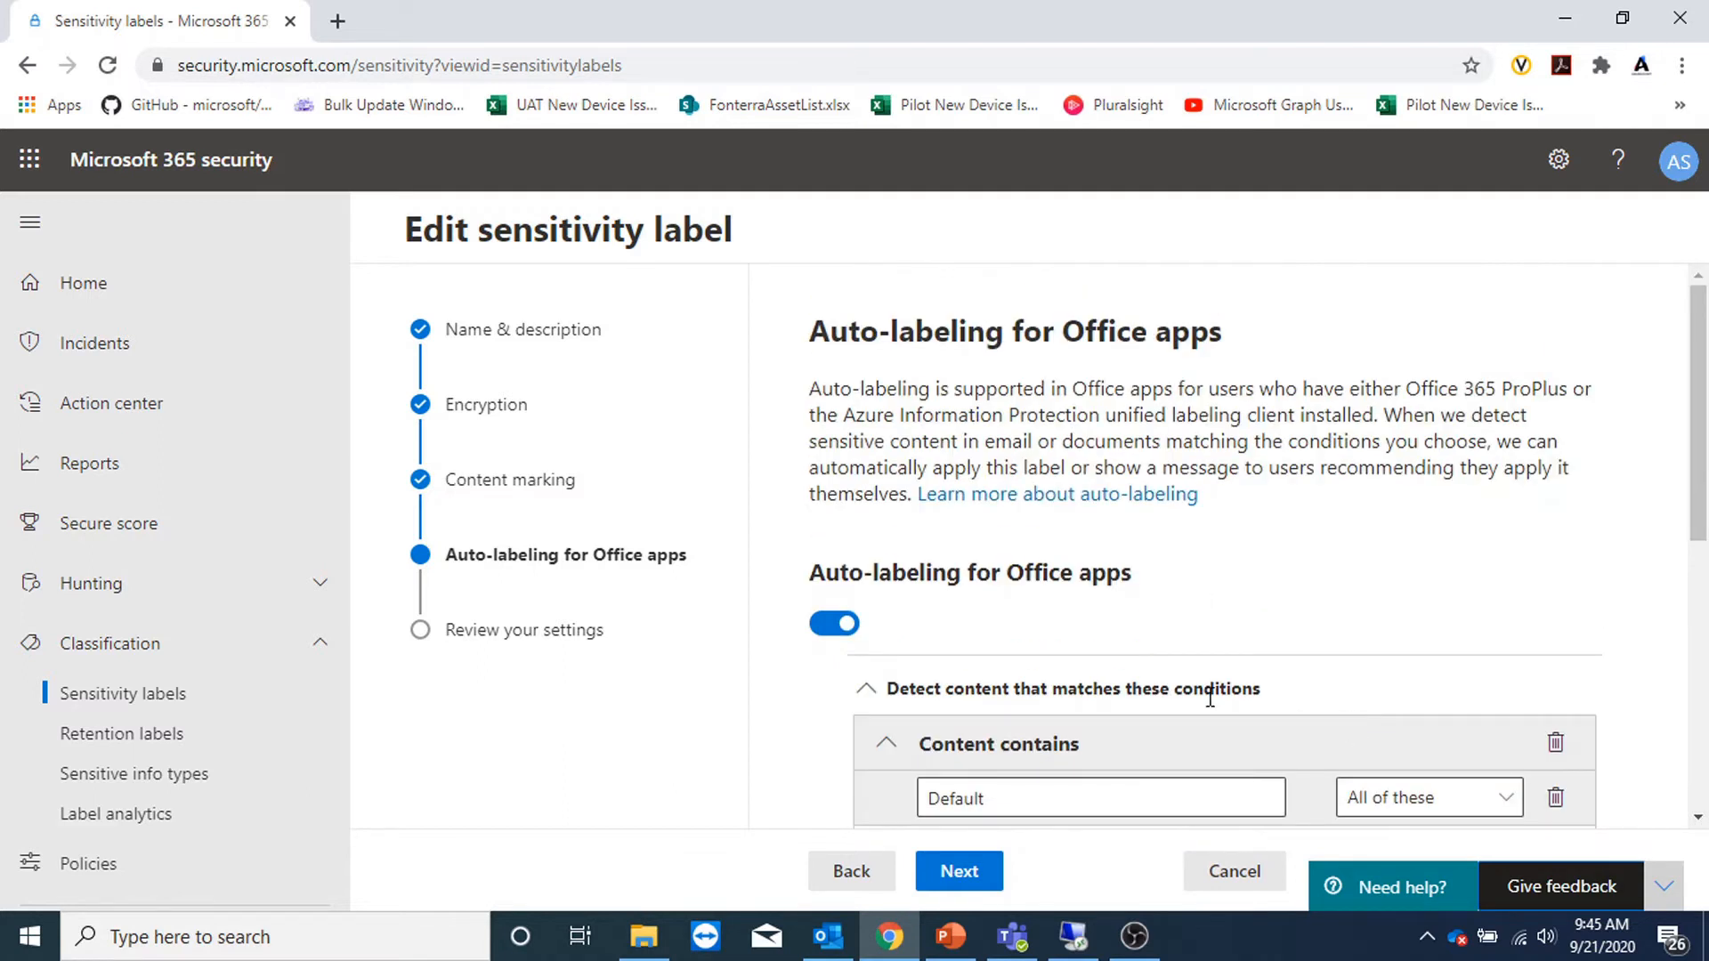
scroll(1210, 697, "down", 3)
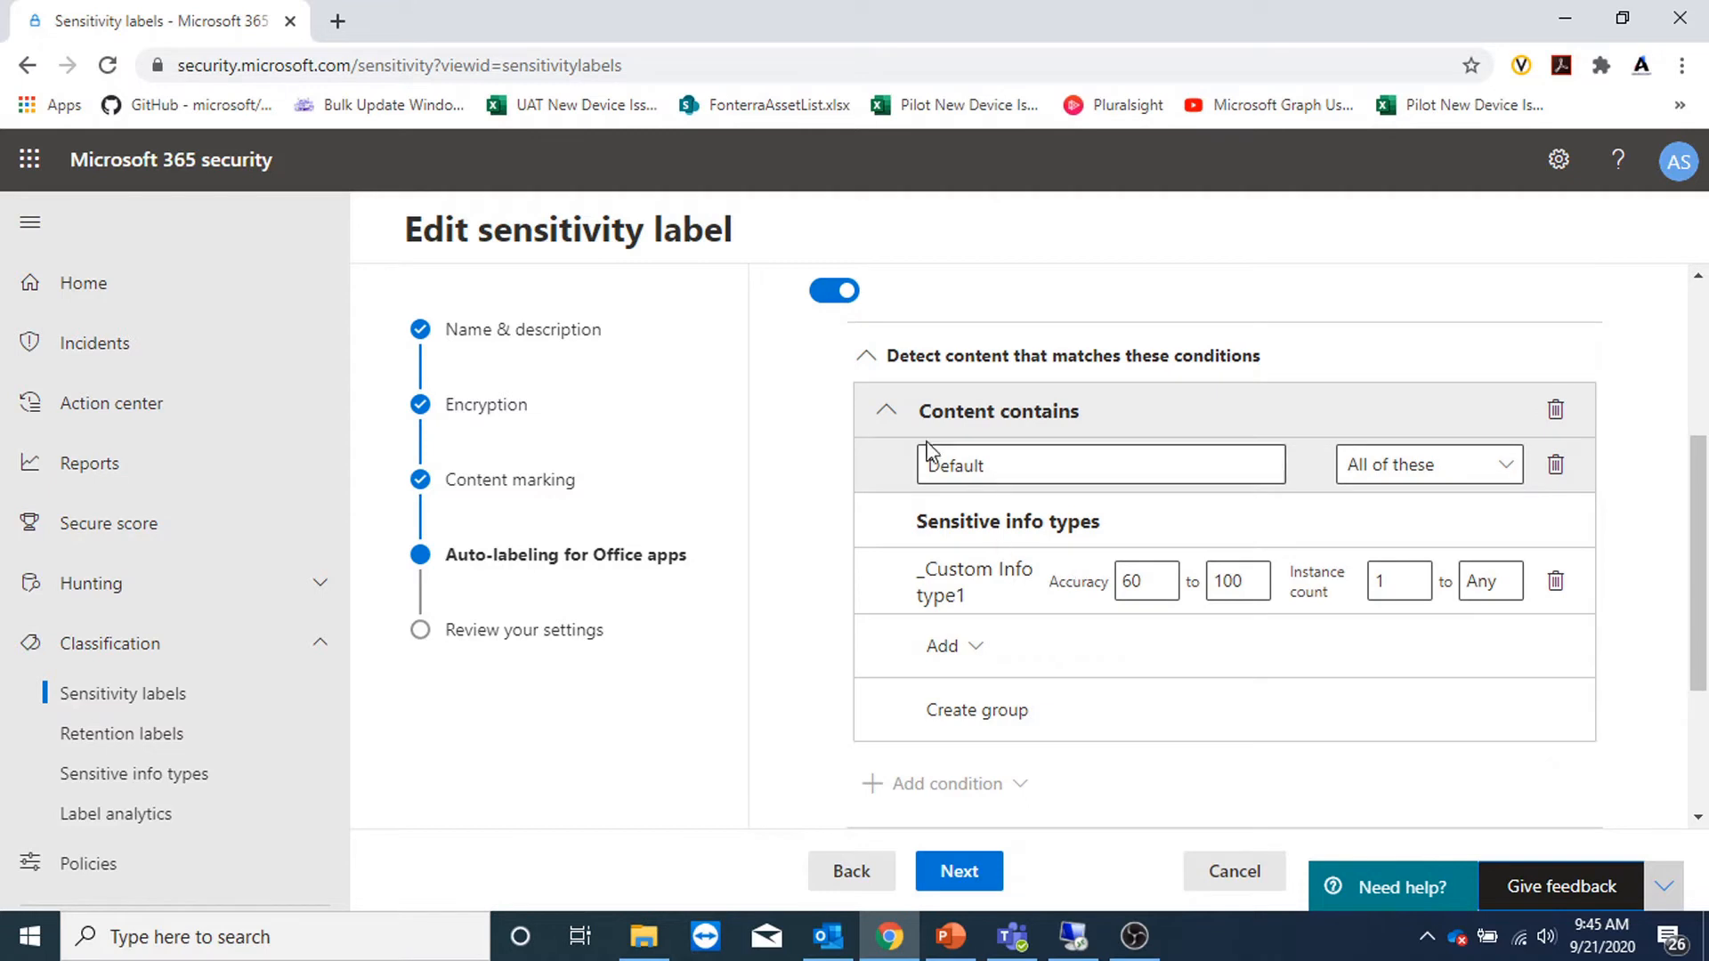
left_click(957, 647)
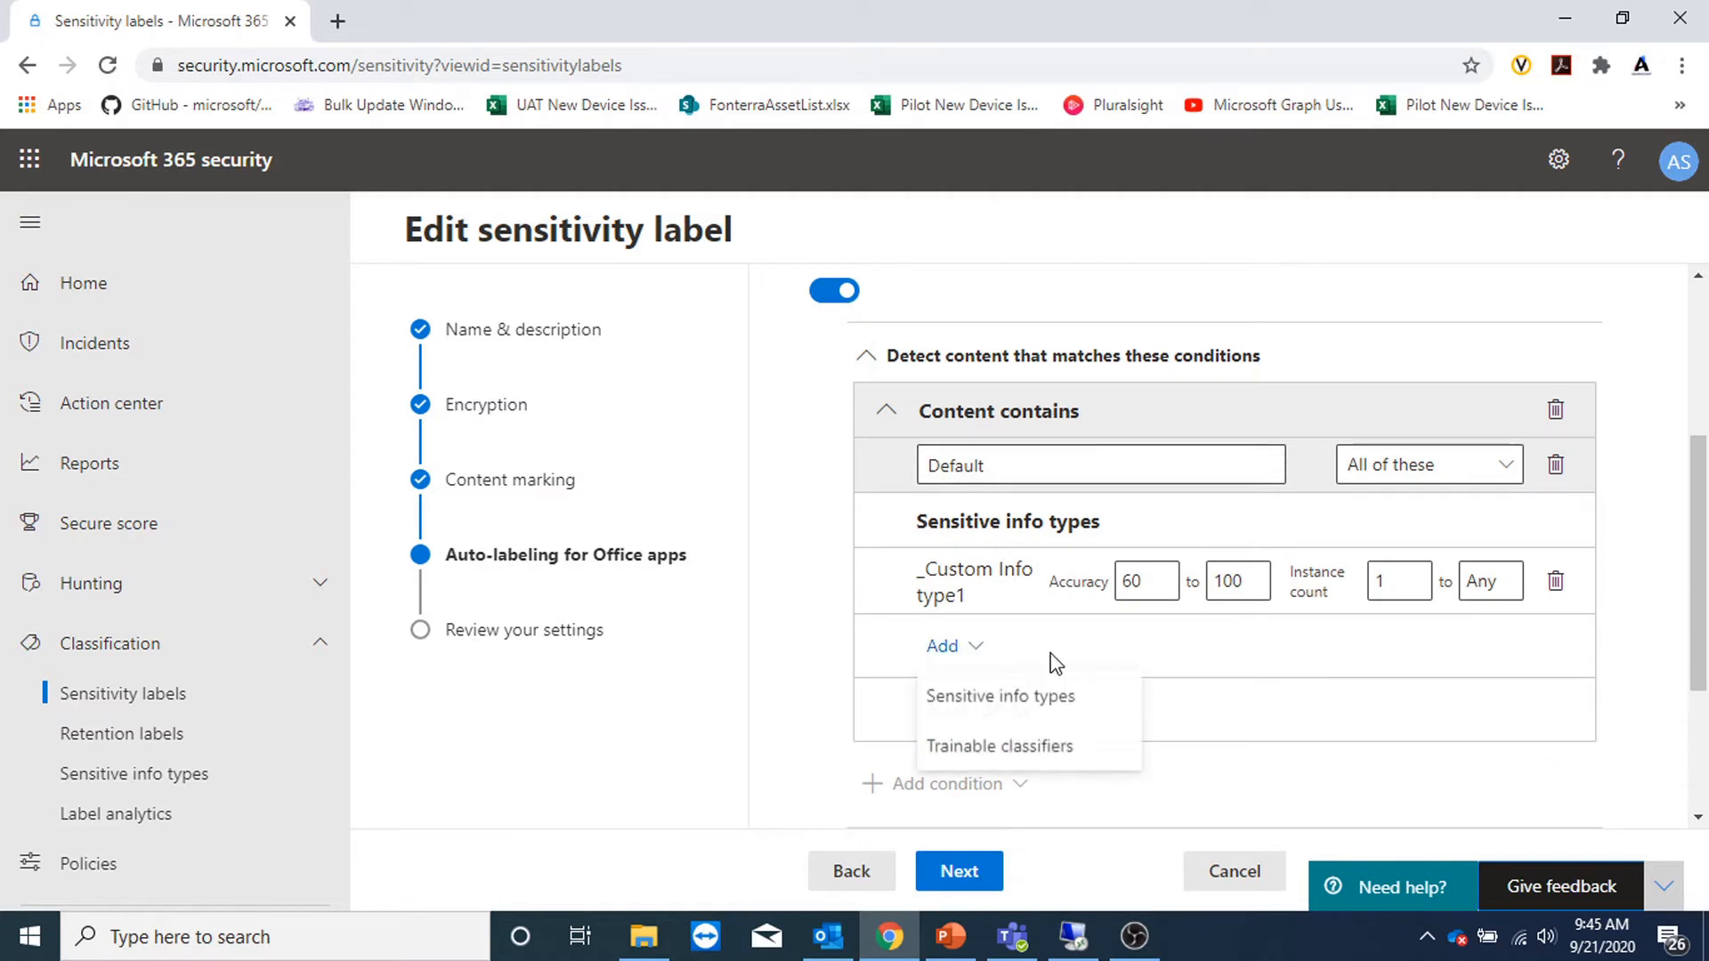
left_click(1019, 750)
scroll(1298, 650, "down", 1)
scroll(1298, 657, "down", 1)
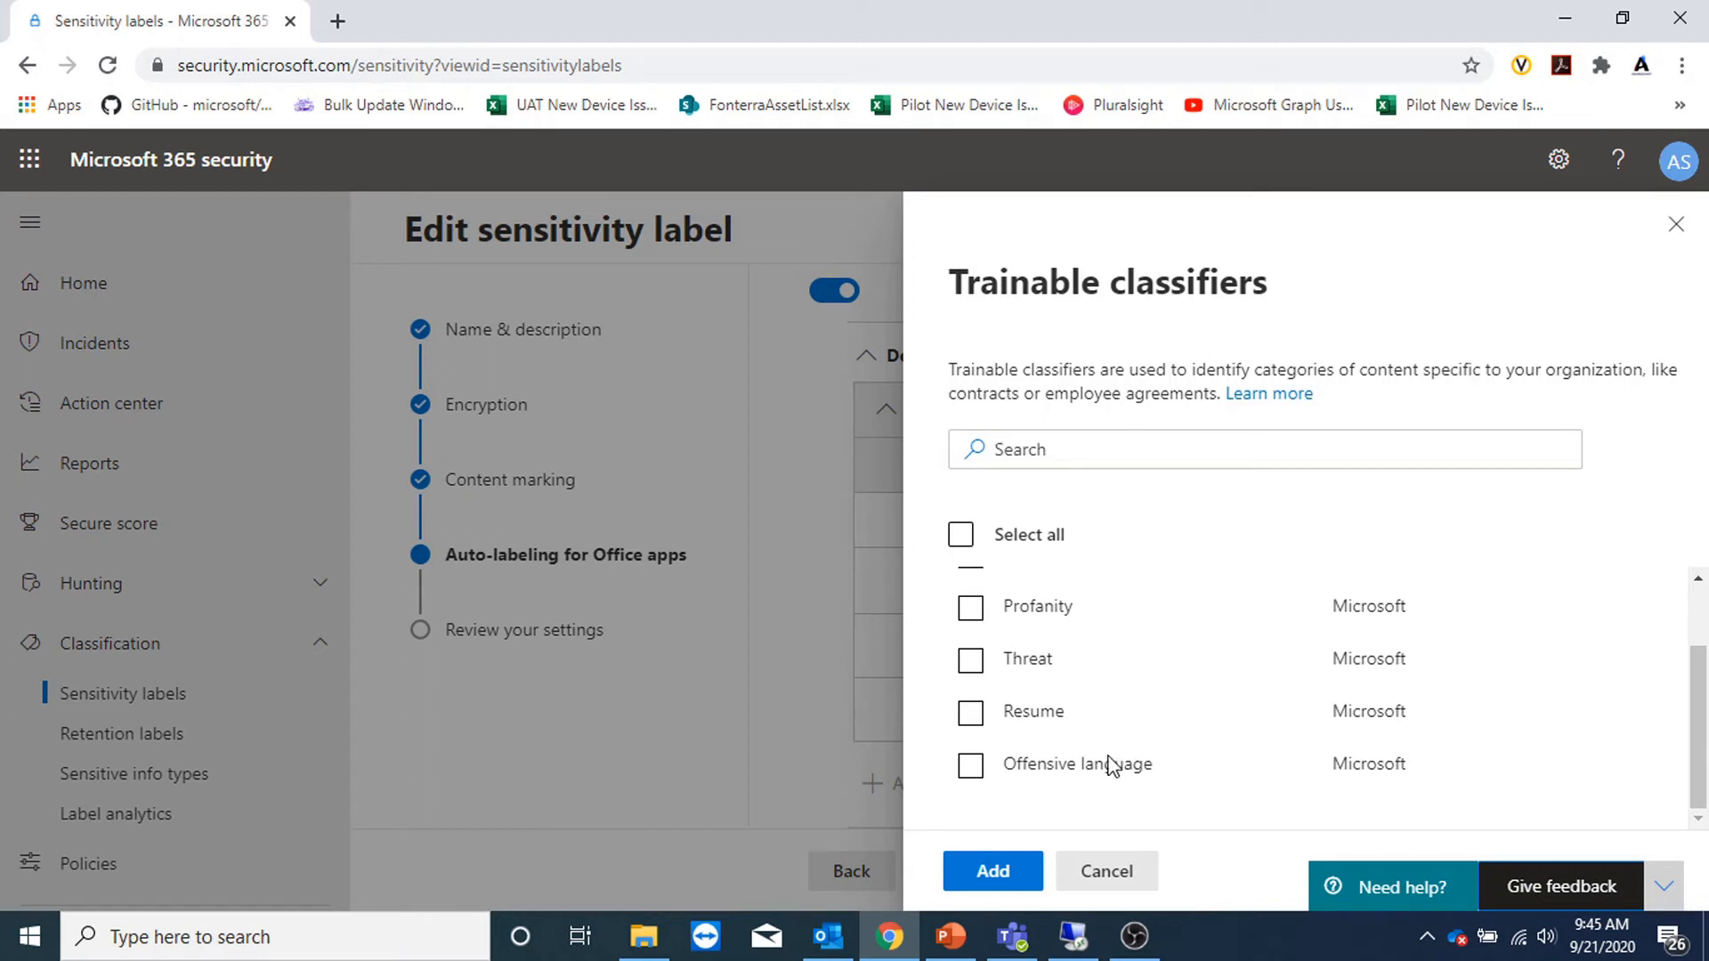
scroll(1064, 748, "up", 2)
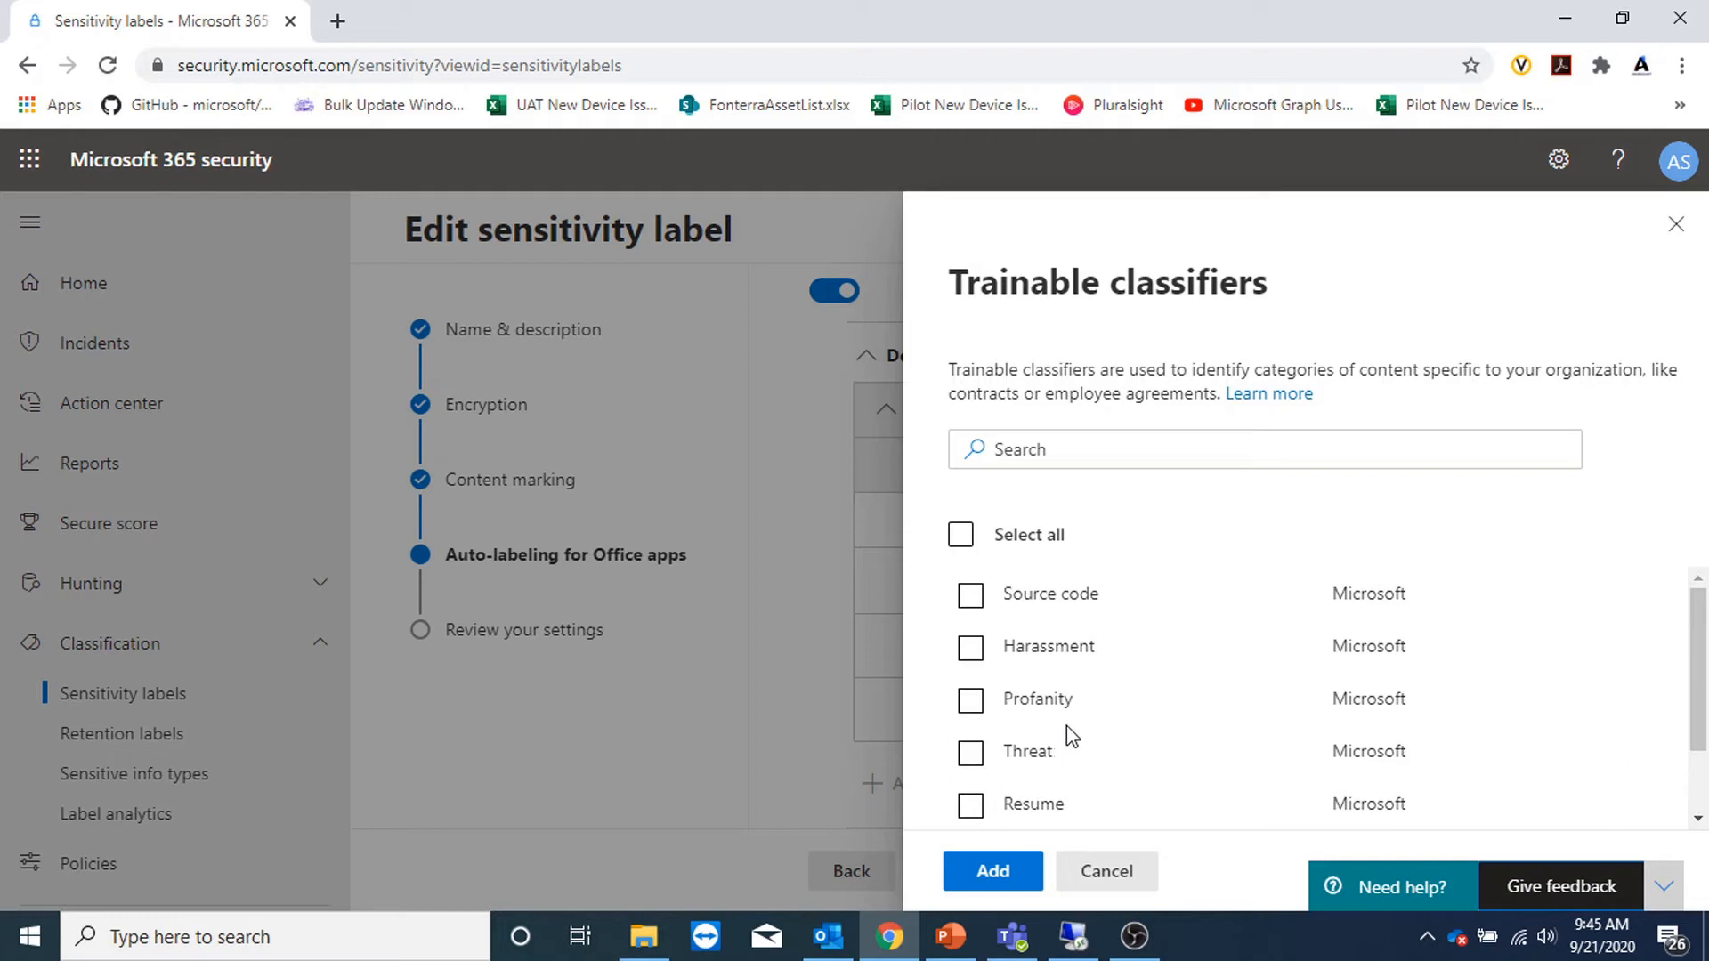
scroll(1069, 733, "down", 1)
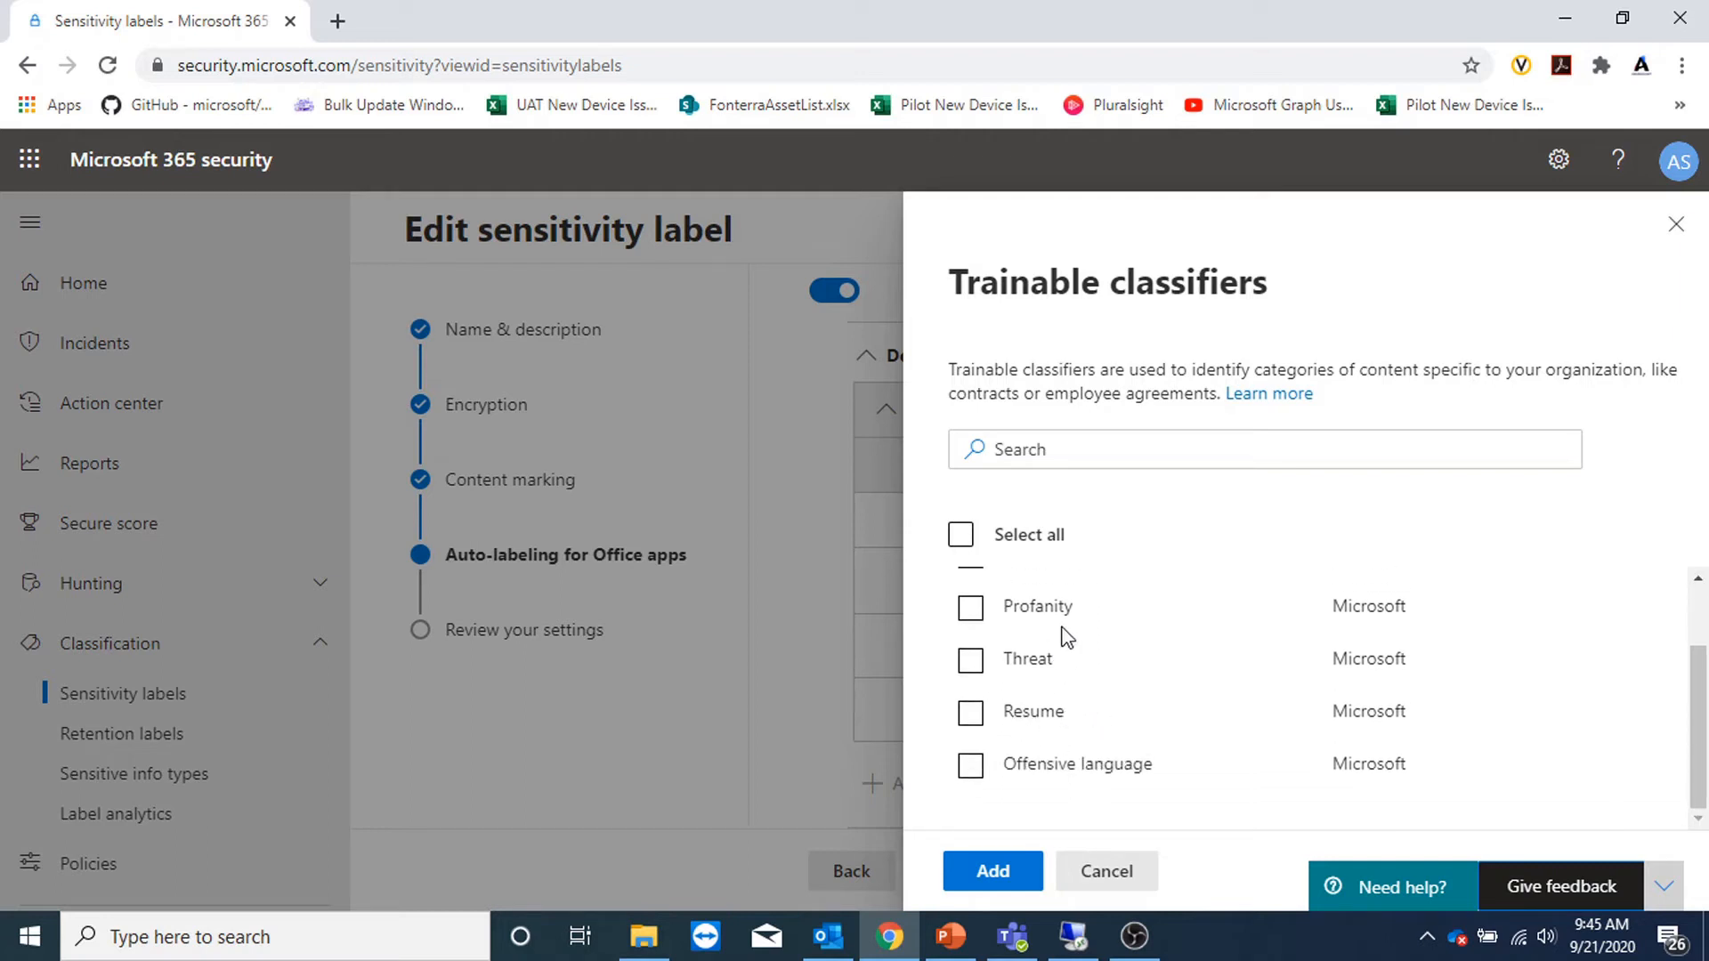
left_click(1107, 871)
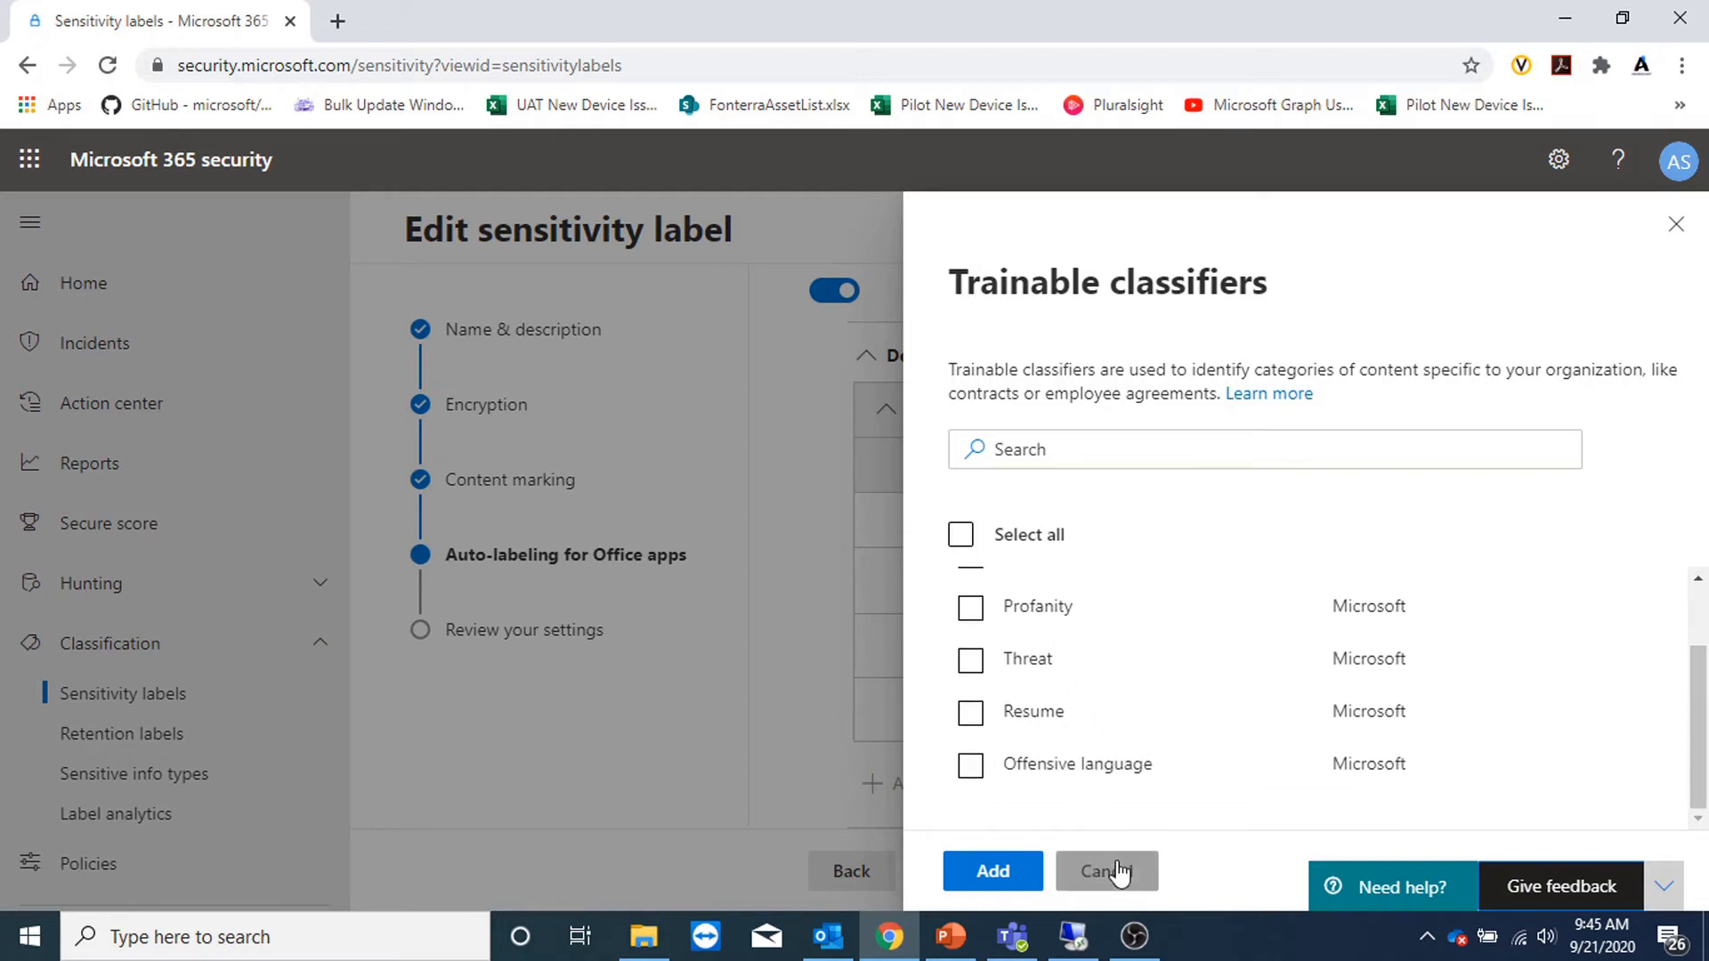
Turn off auto-labeling for Office apps on the Confidential label and continue to the next page
left_click(812, 297)
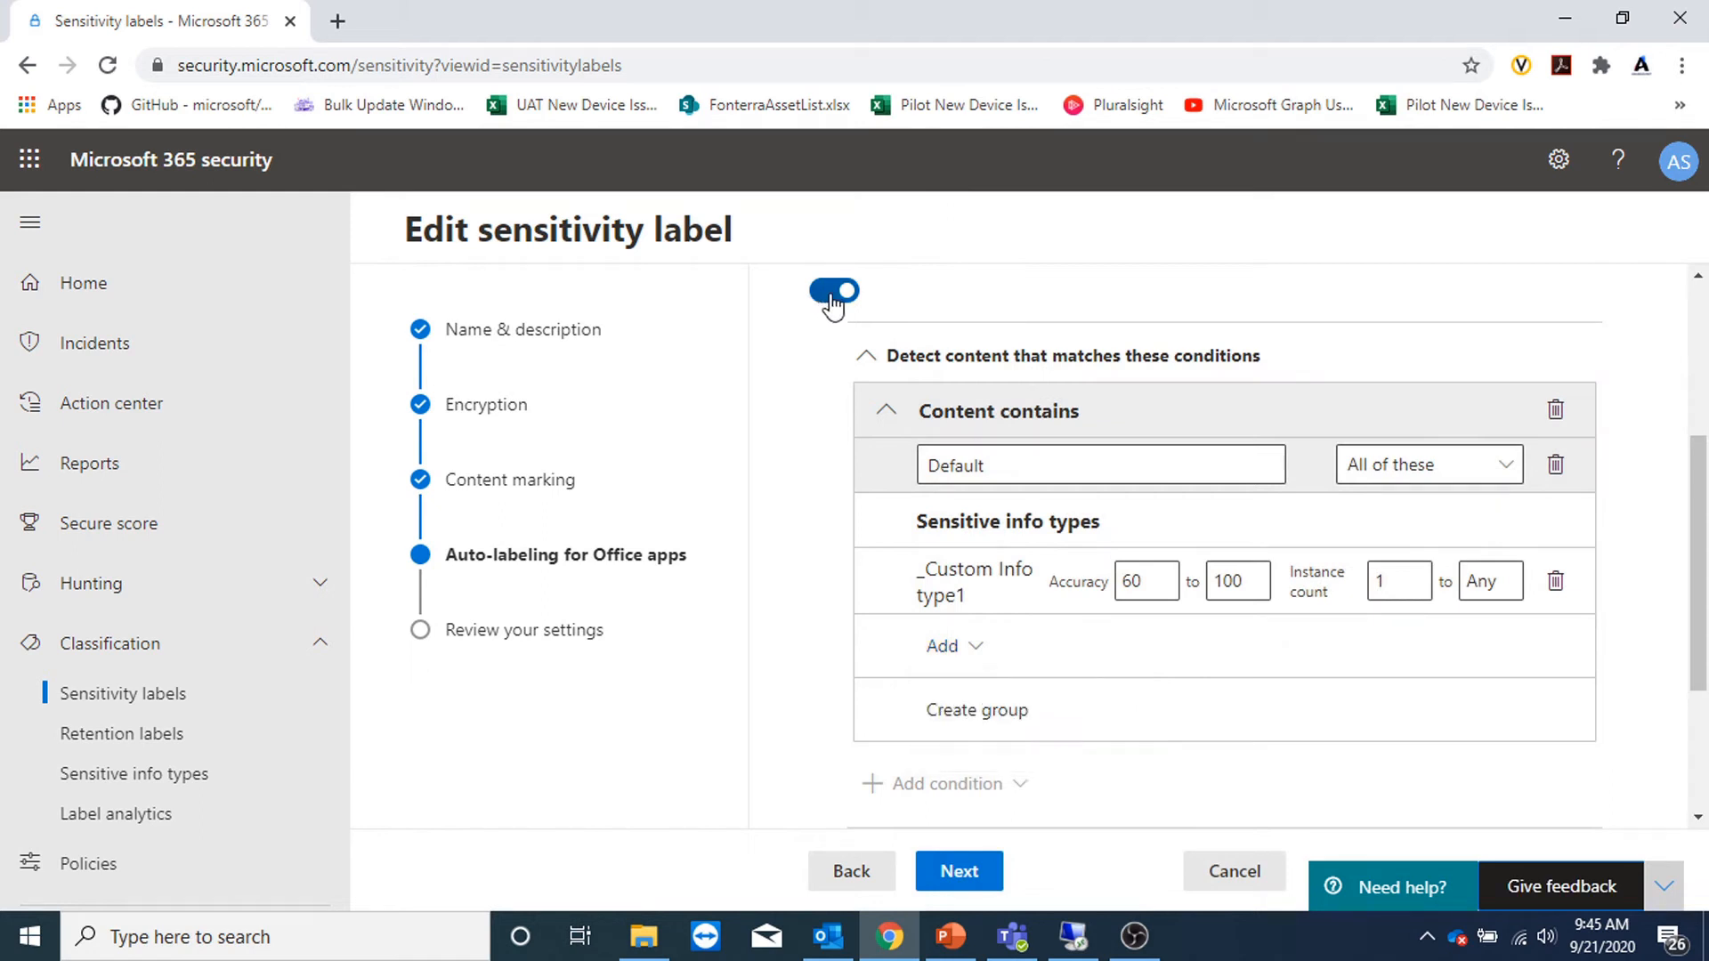
left_click(830, 296)
left_click(956, 869)
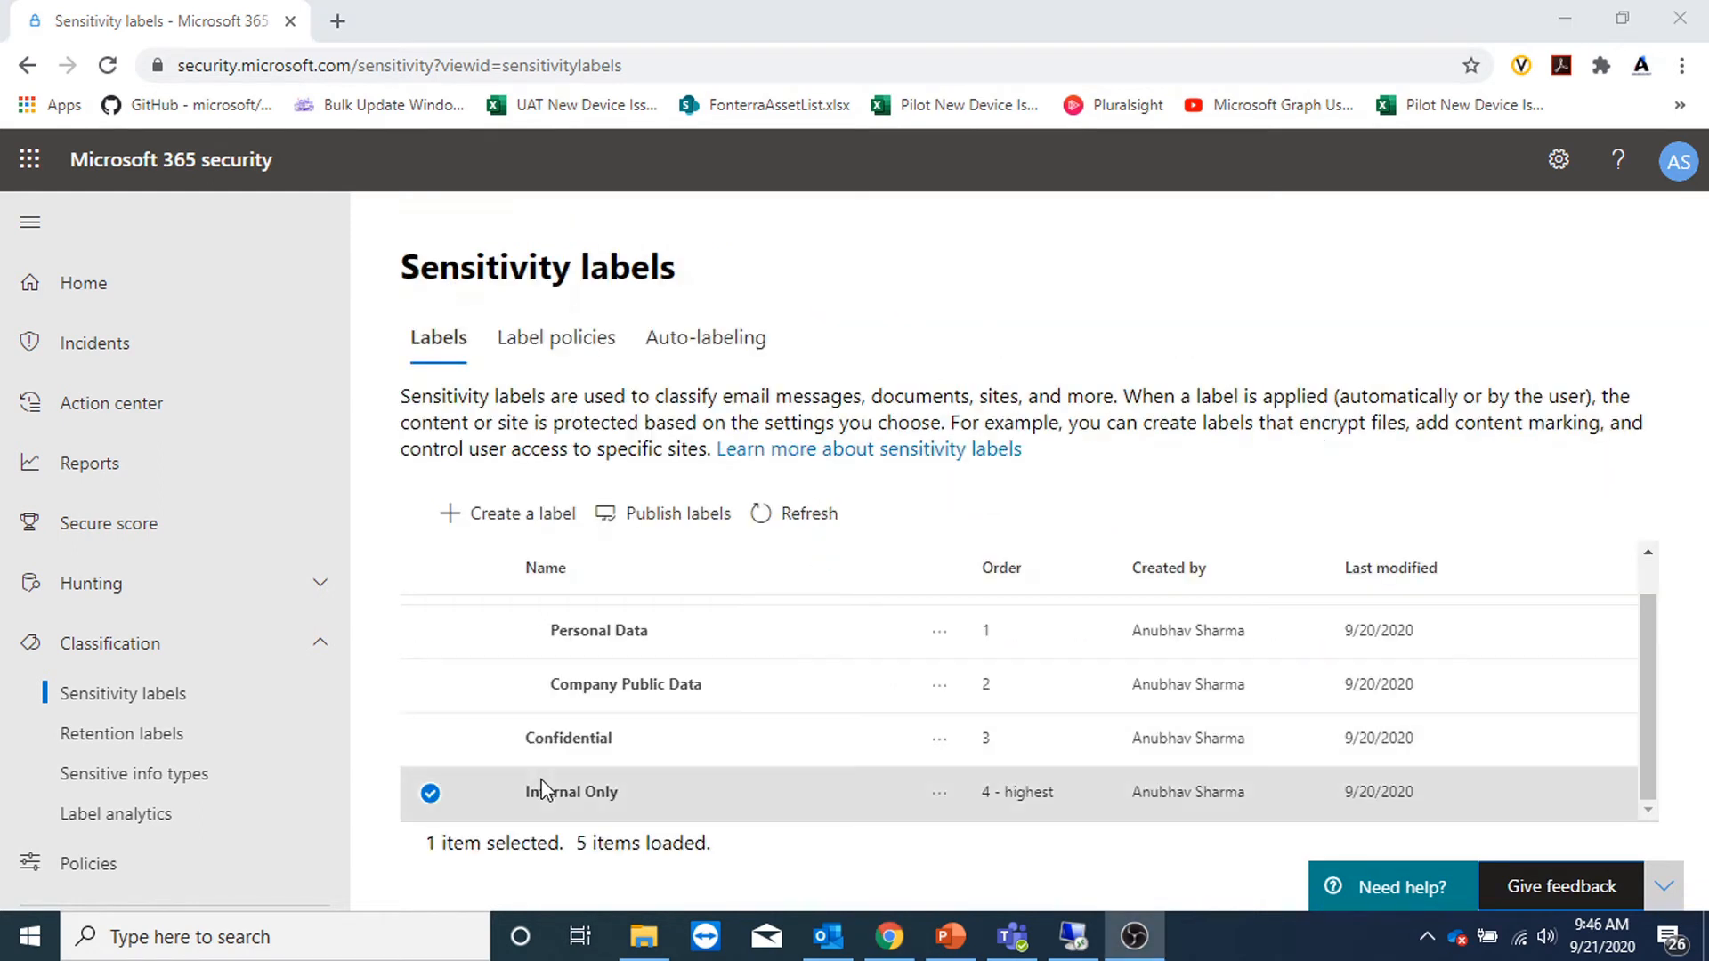
Open the Internal Only label for editing, examine its name and descriptions, and continue to the encryption settings
left_click(552, 794)
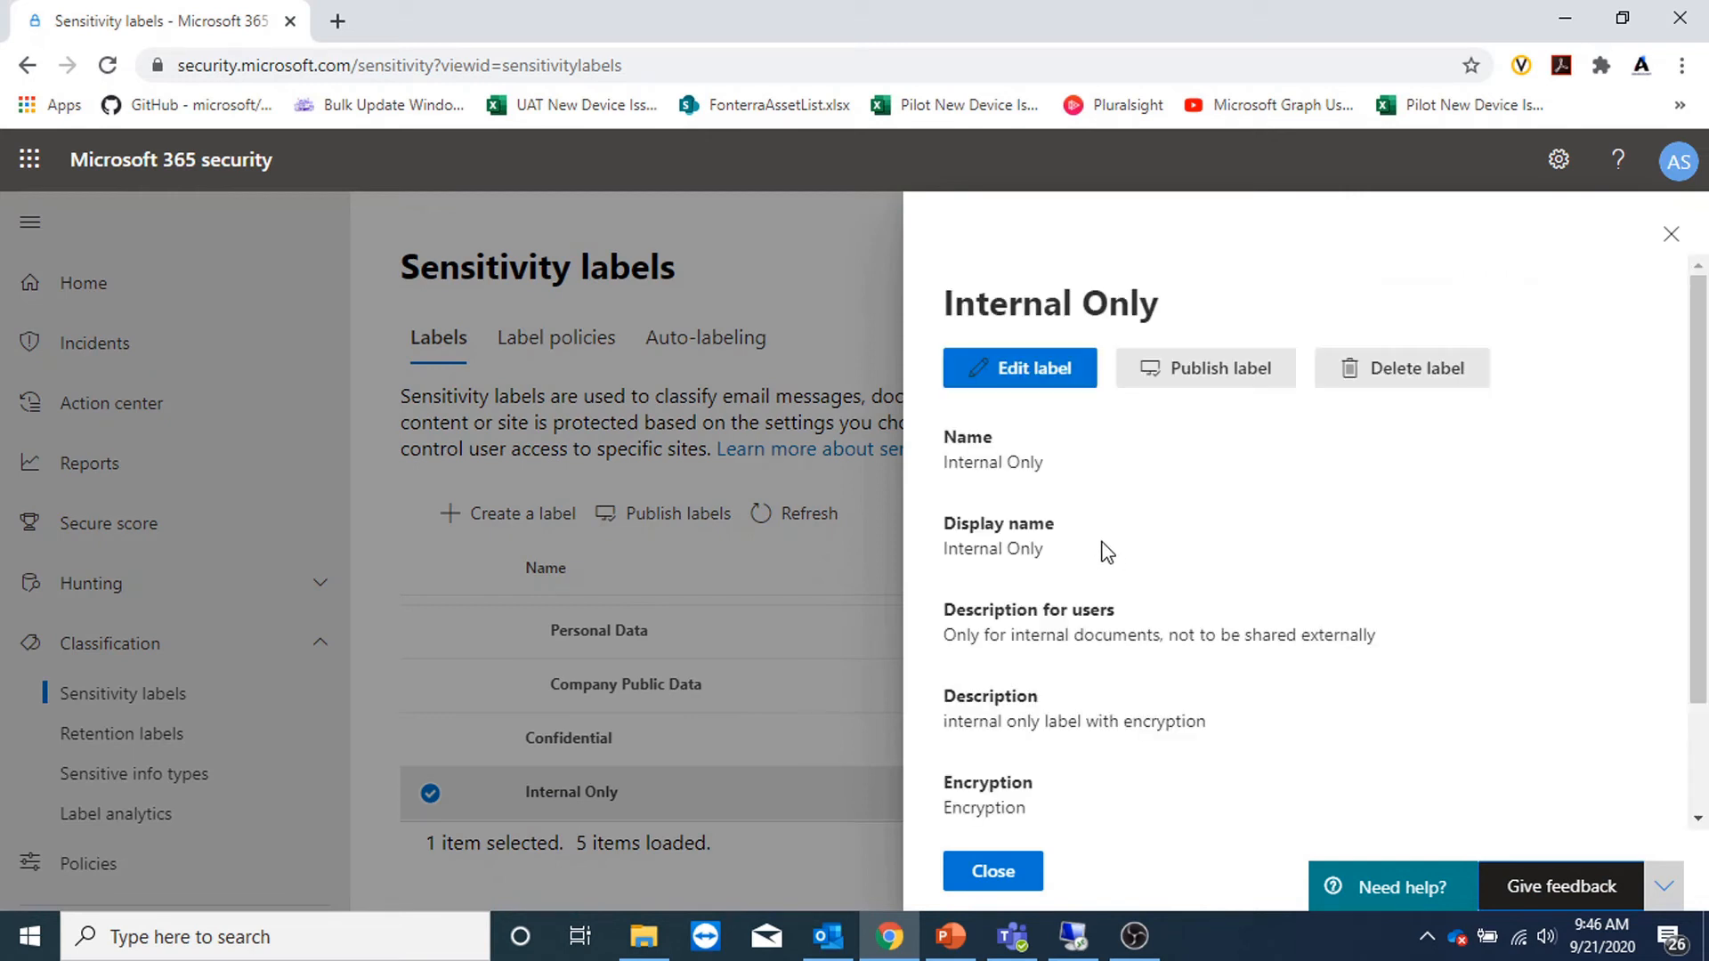
scroll(1127, 663, "down", 2)
scroll(1119, 654, "up", 2)
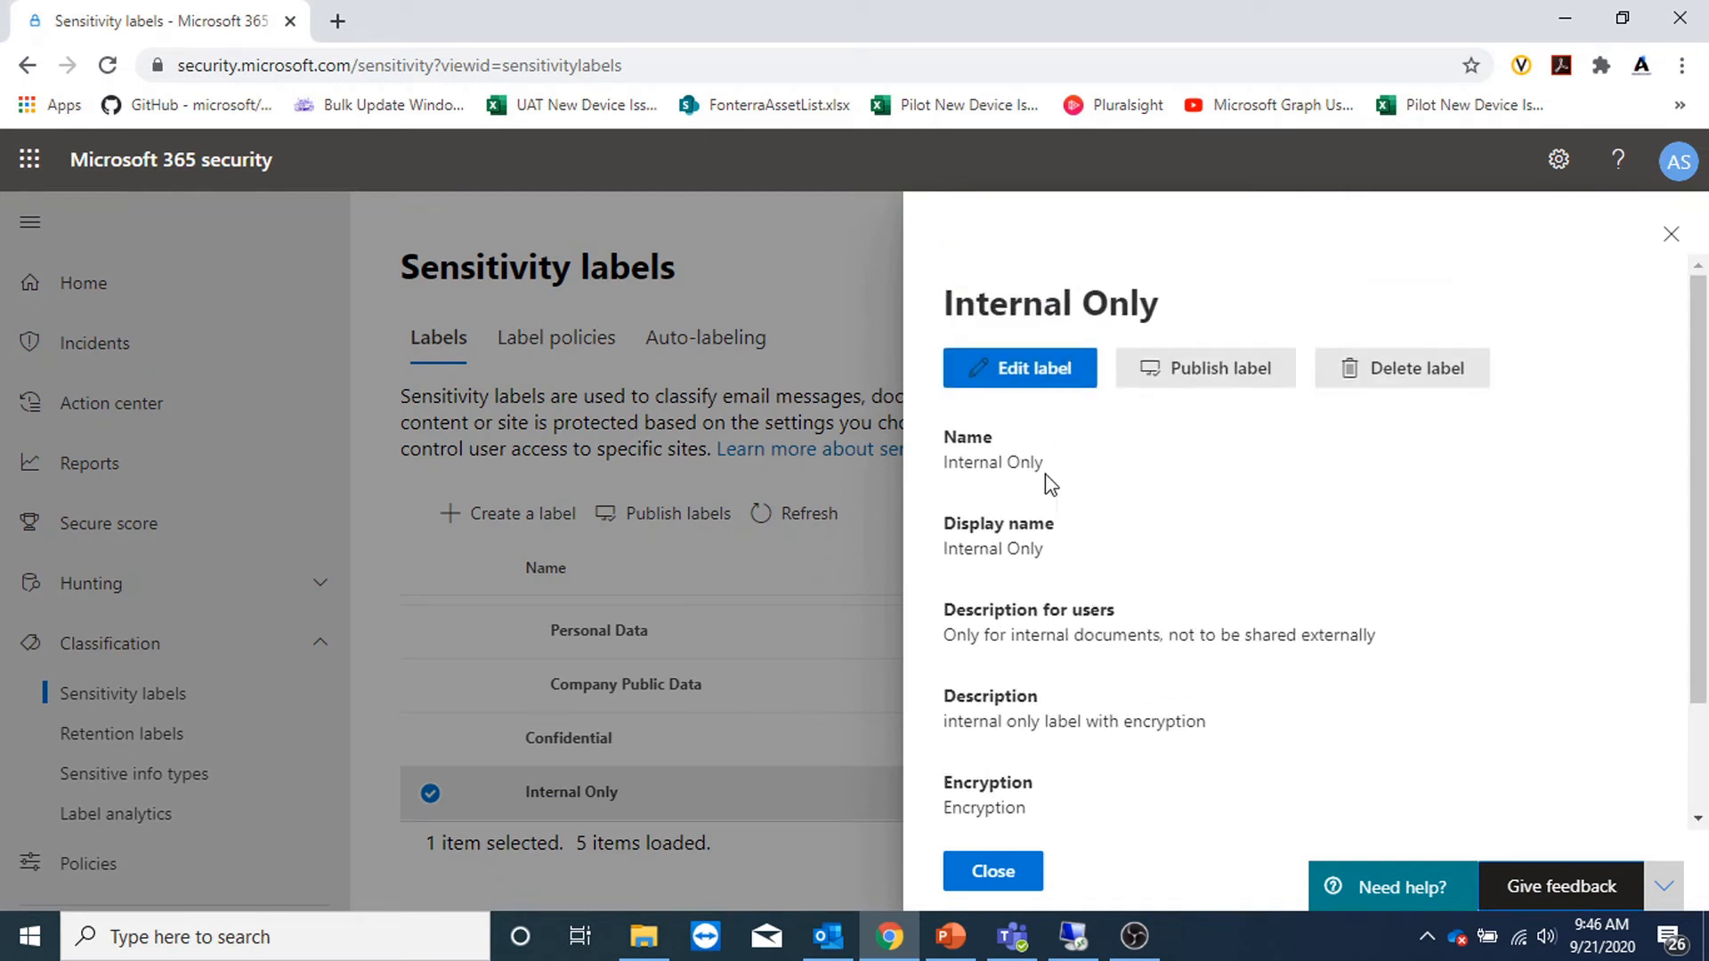
left_click(1026, 369)
left_click(870, 869)
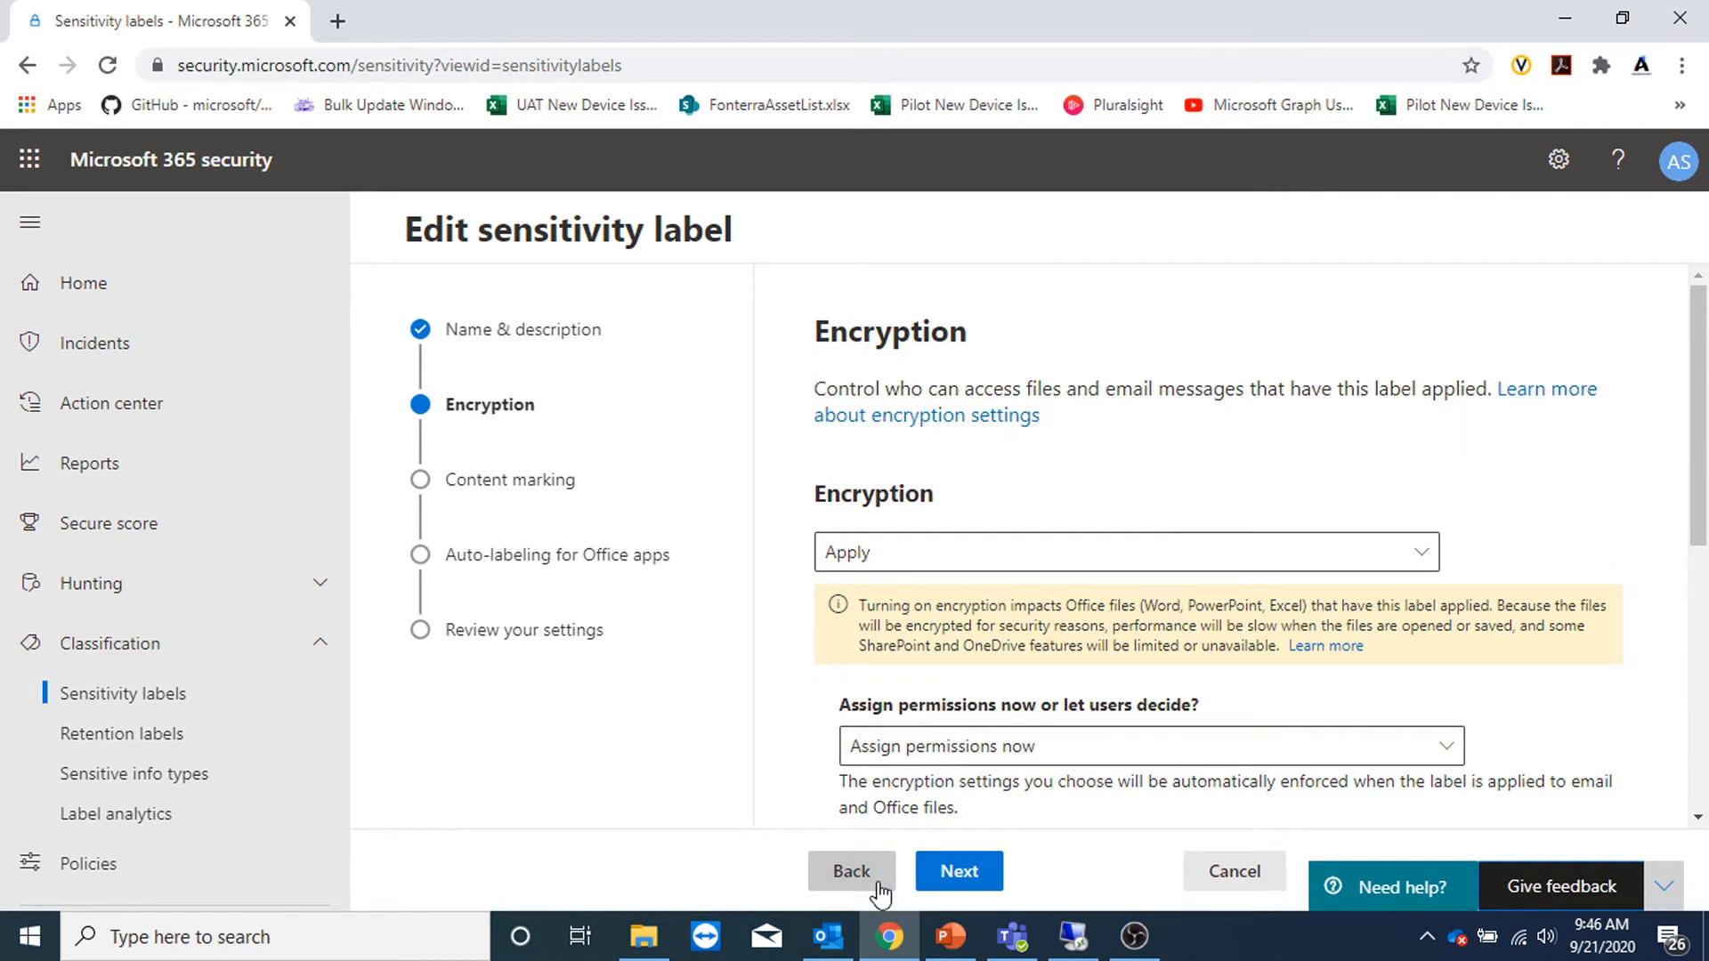
left_click(870, 873)
scroll(973, 706, "down", 2)
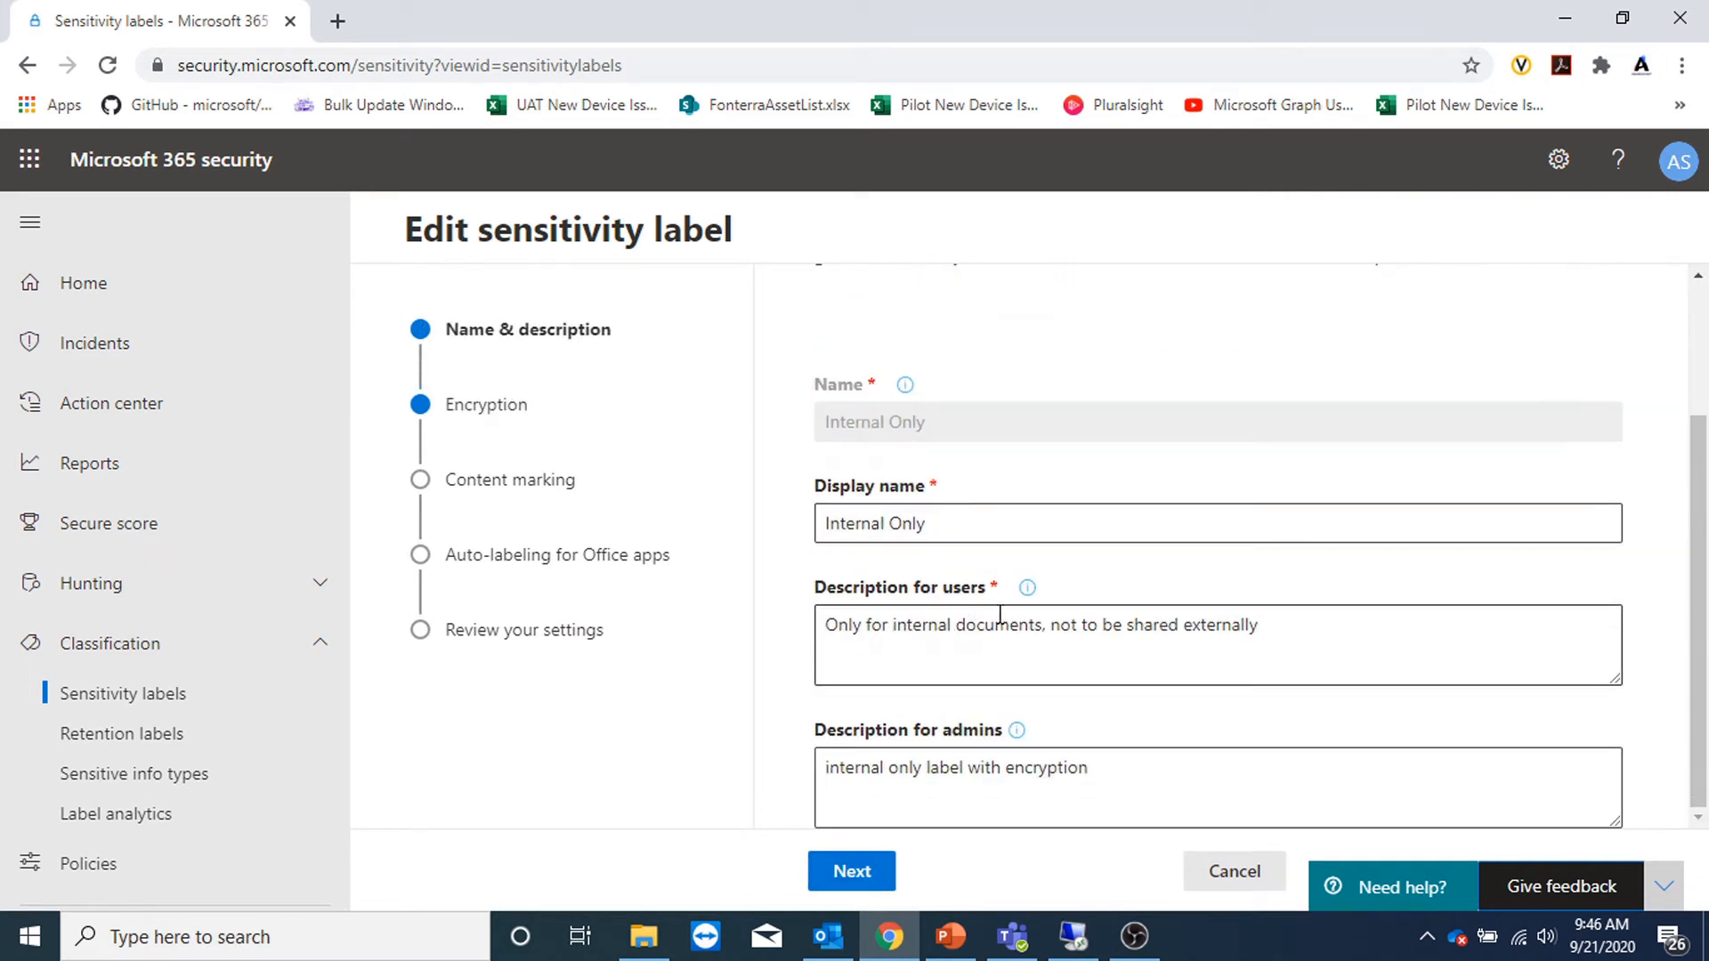
left_click_drag(1265, 623, 823, 634)
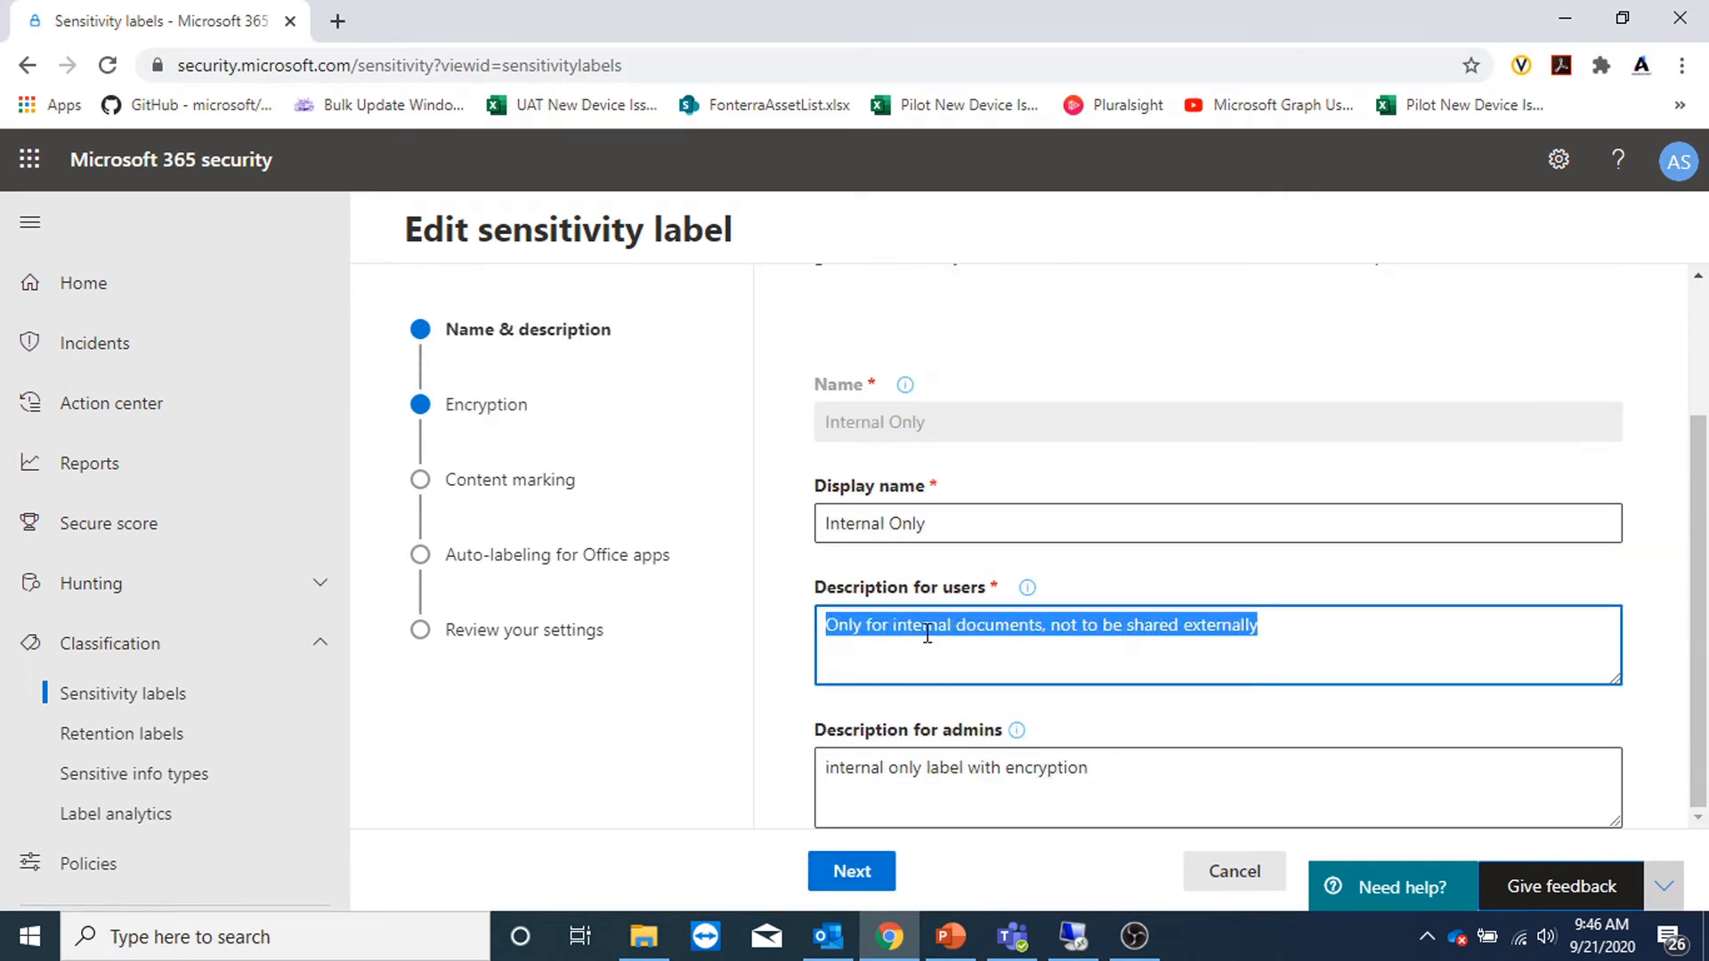
left_click(1285, 641)
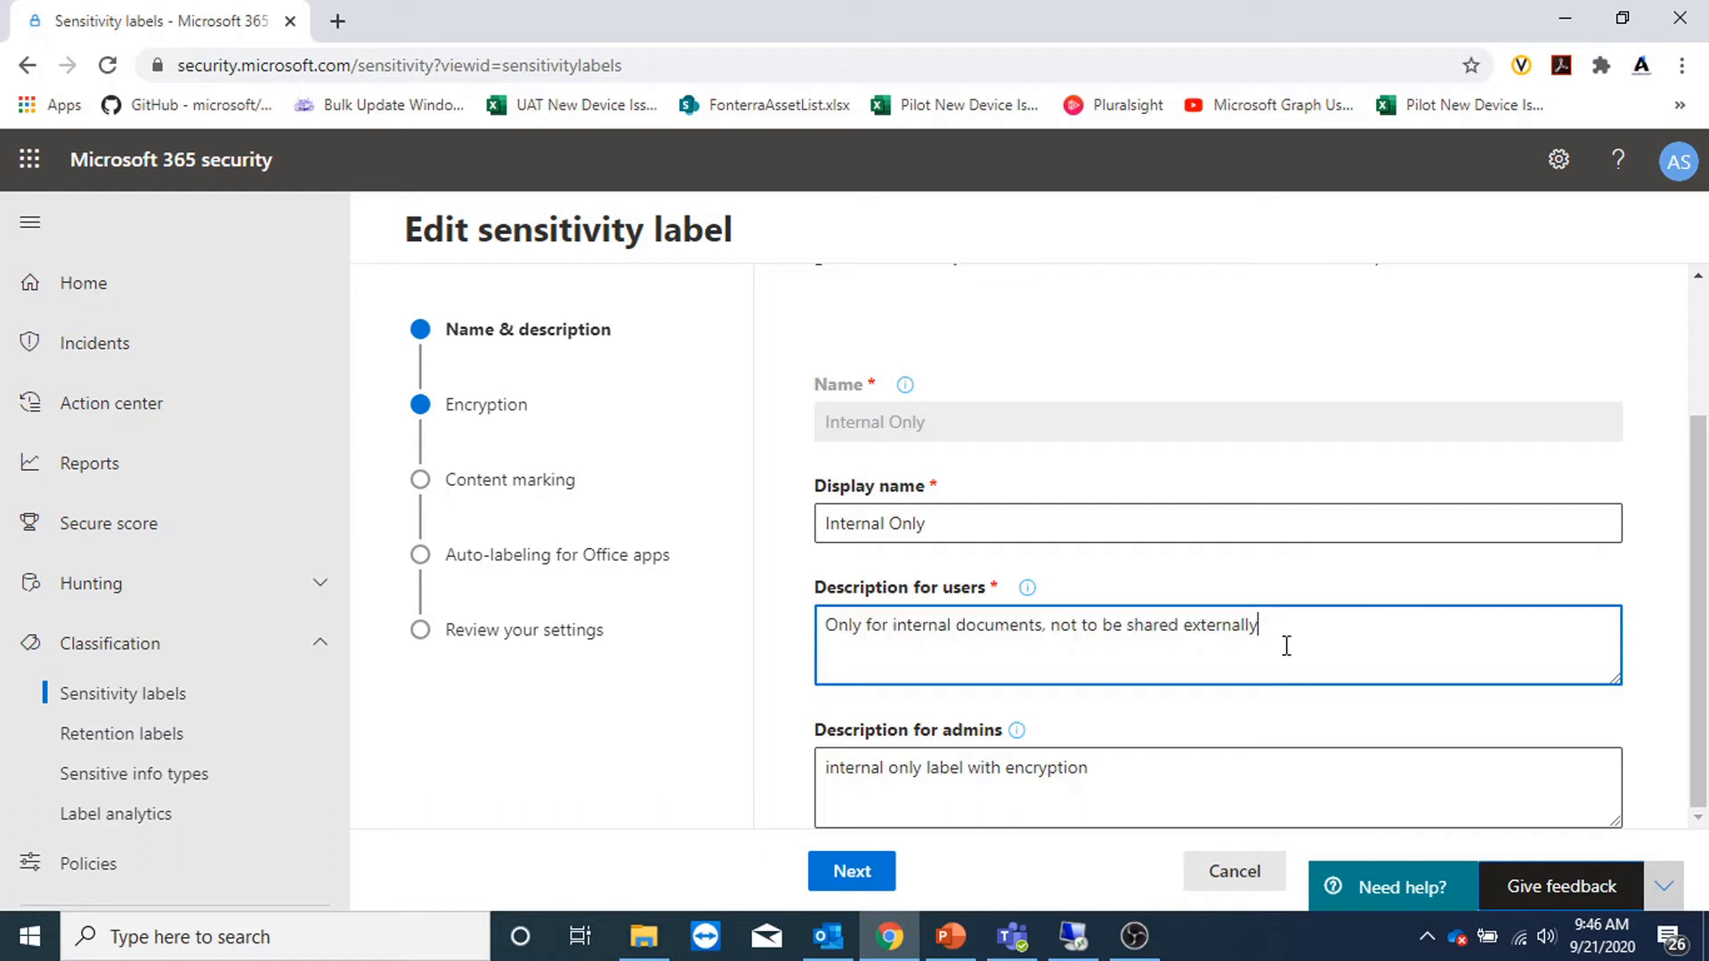
left_click(870, 882)
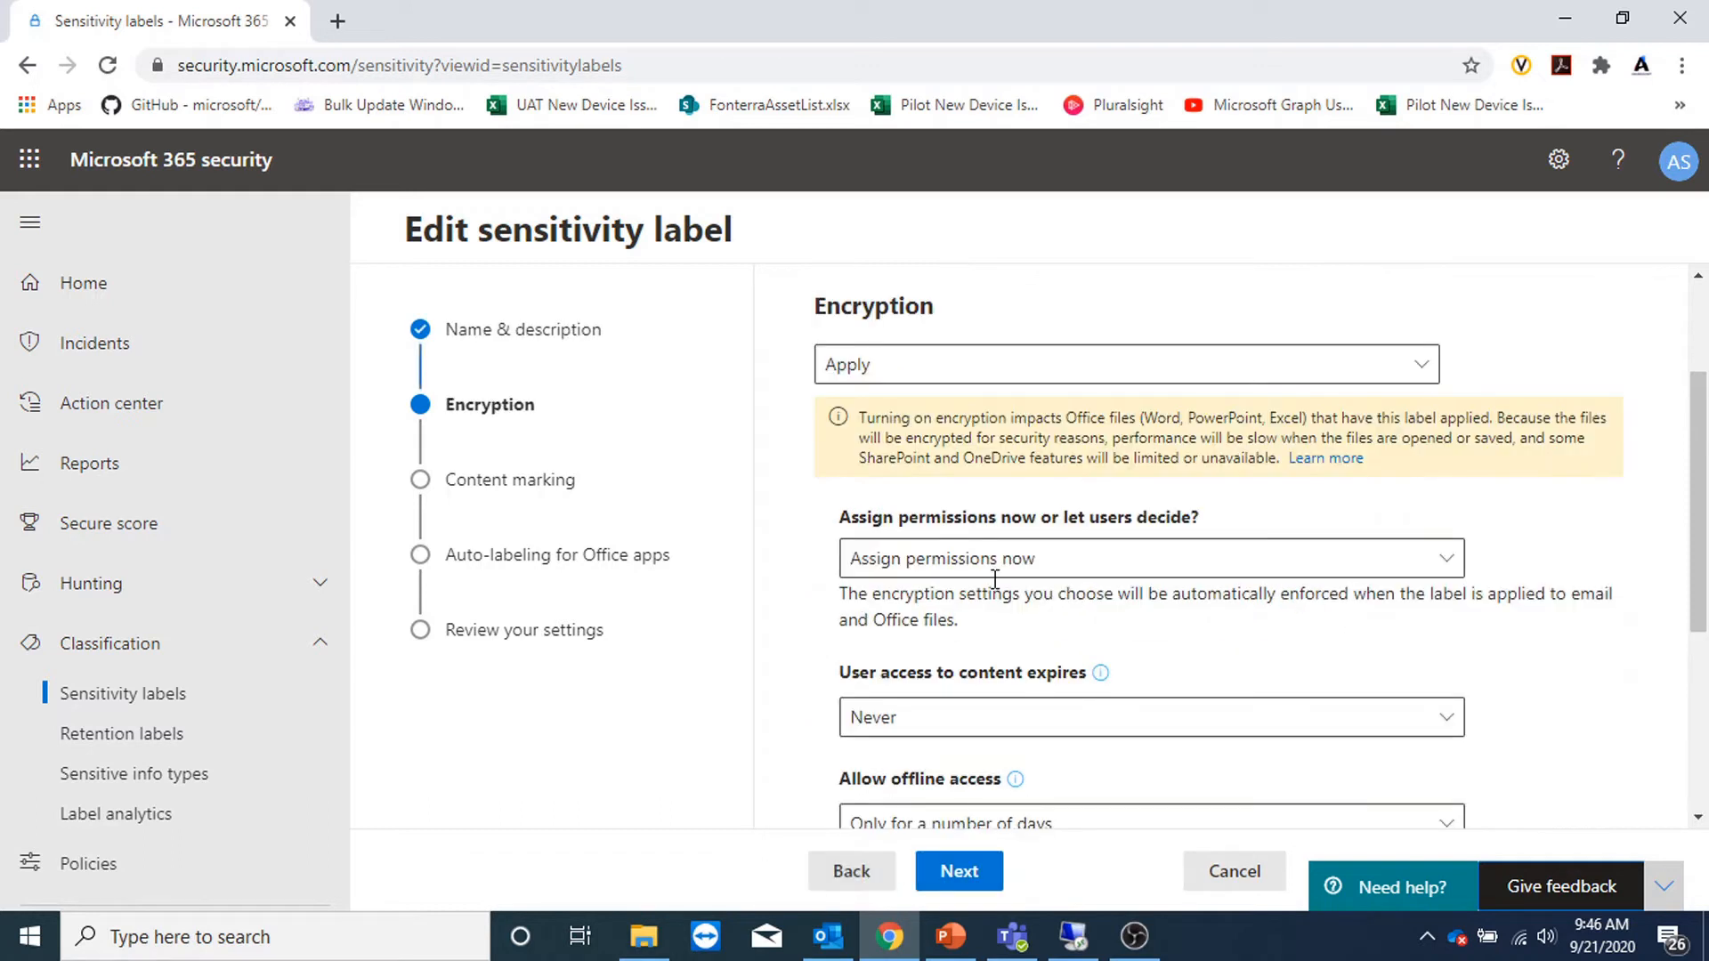
Examine the encryption choices for permission assignment and content expiry, keeping Assign permissions now and Never
left_click(1064, 568)
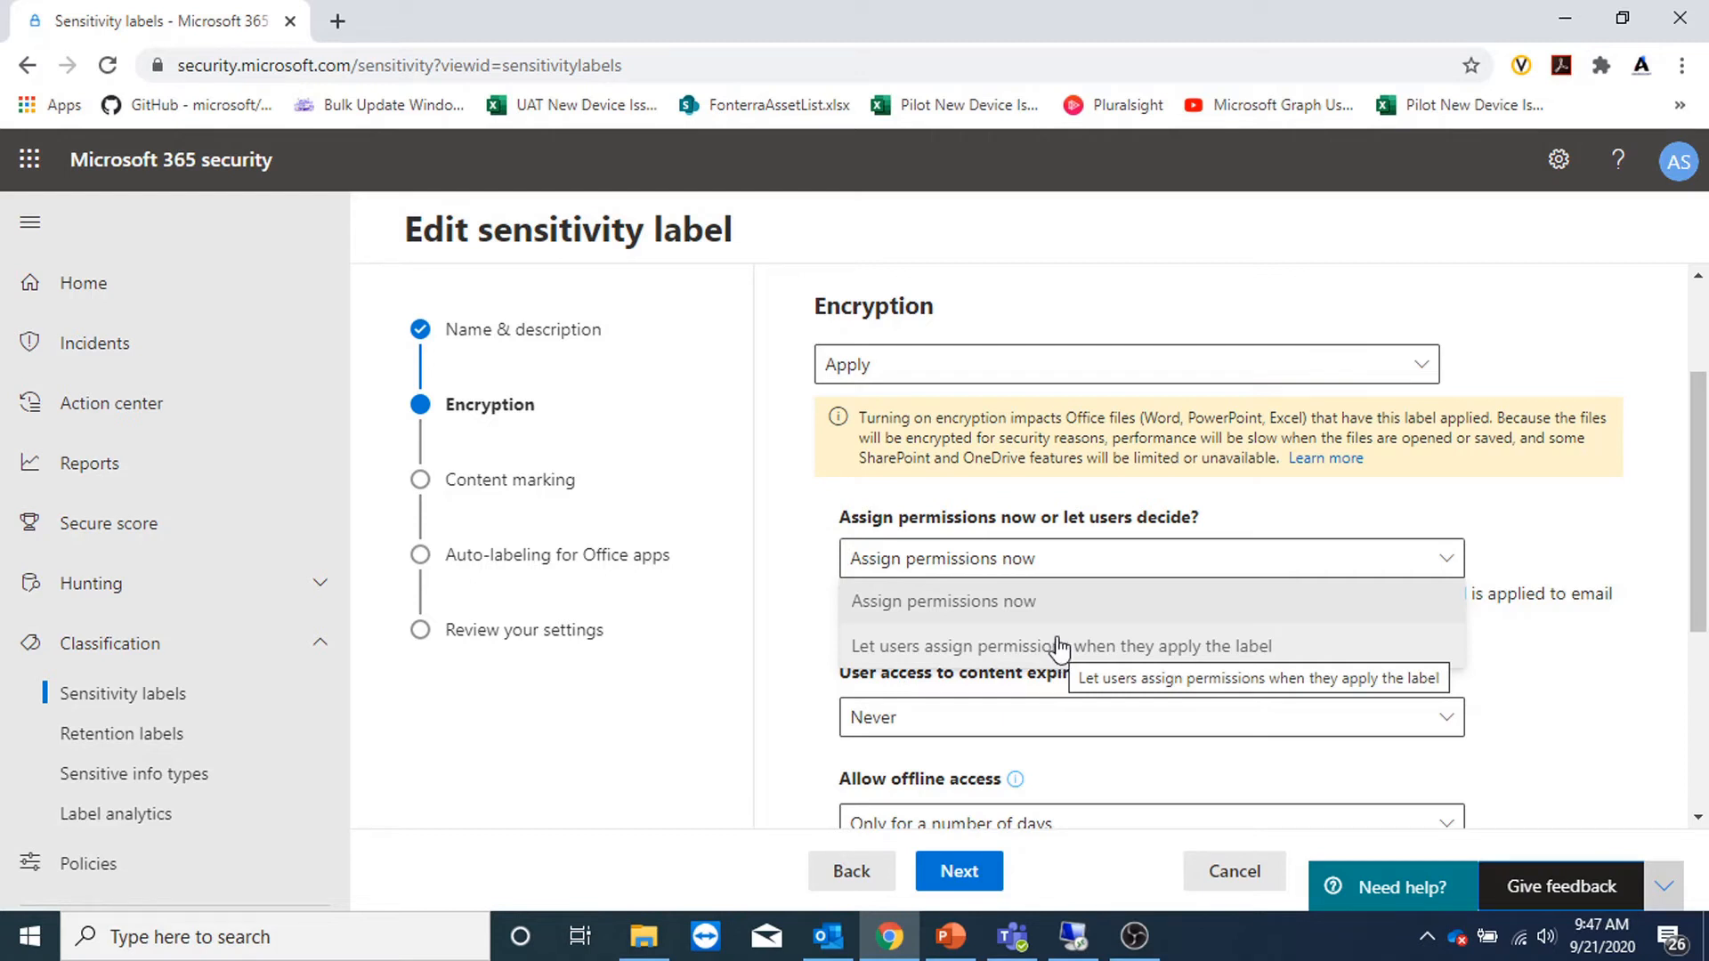
left_click(1056, 614)
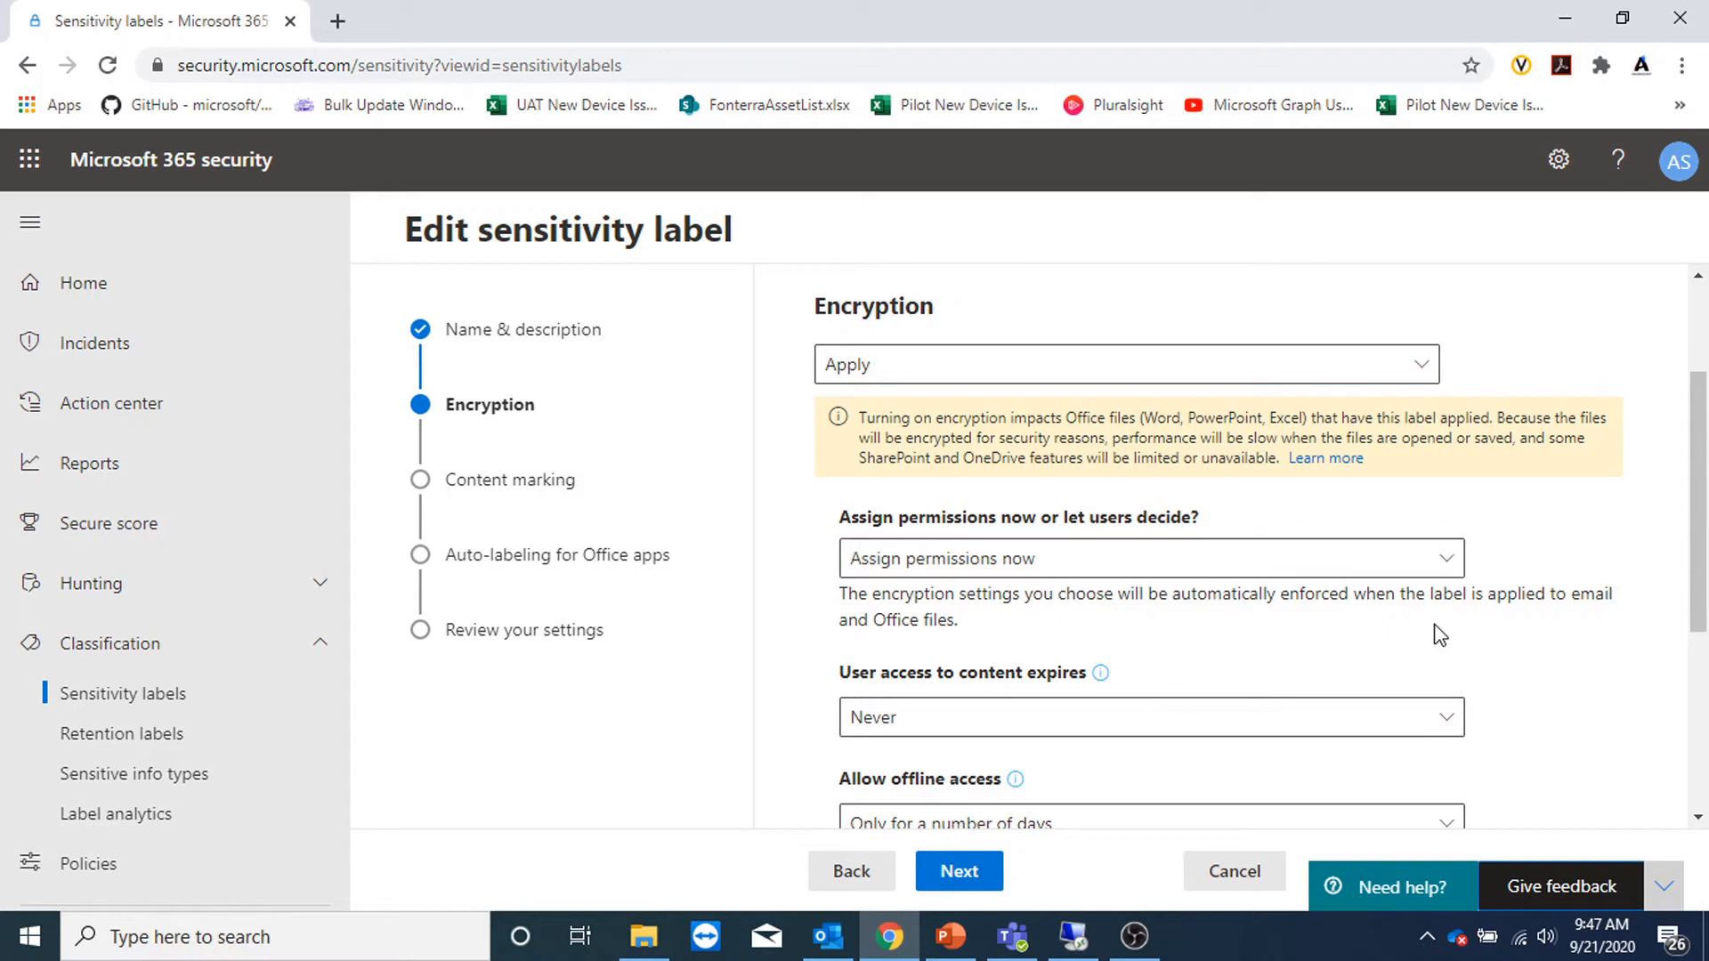
scroll(1440, 635, "down", 3)
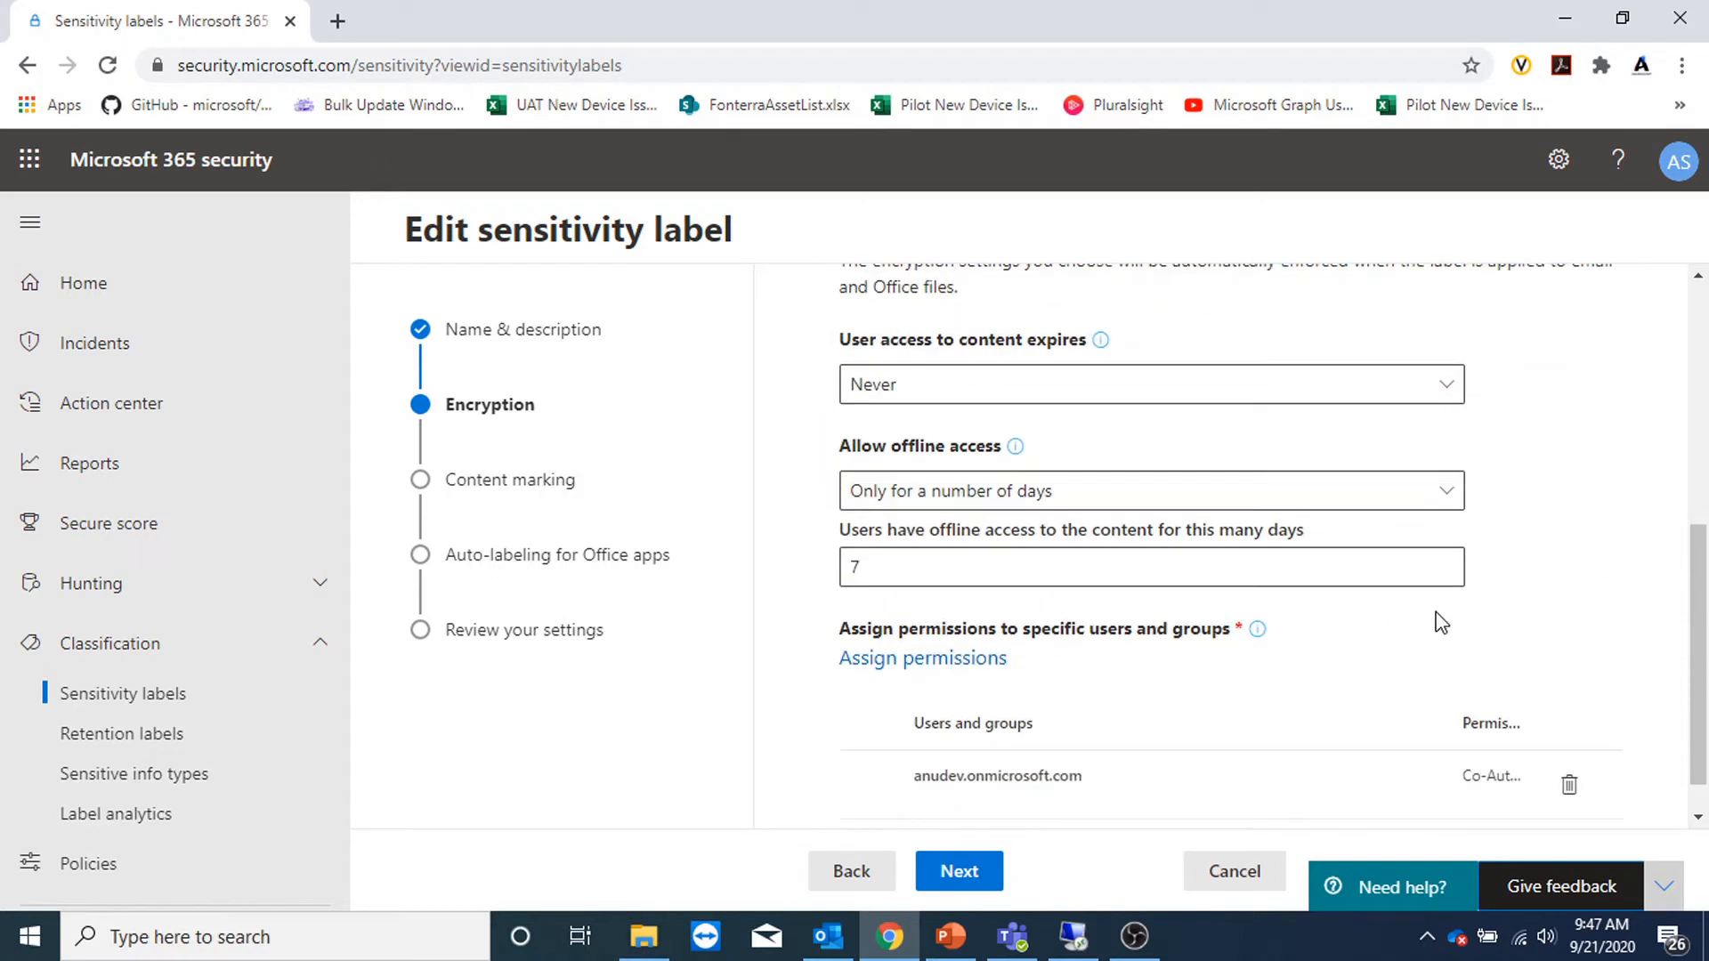
left_click(1034, 393)
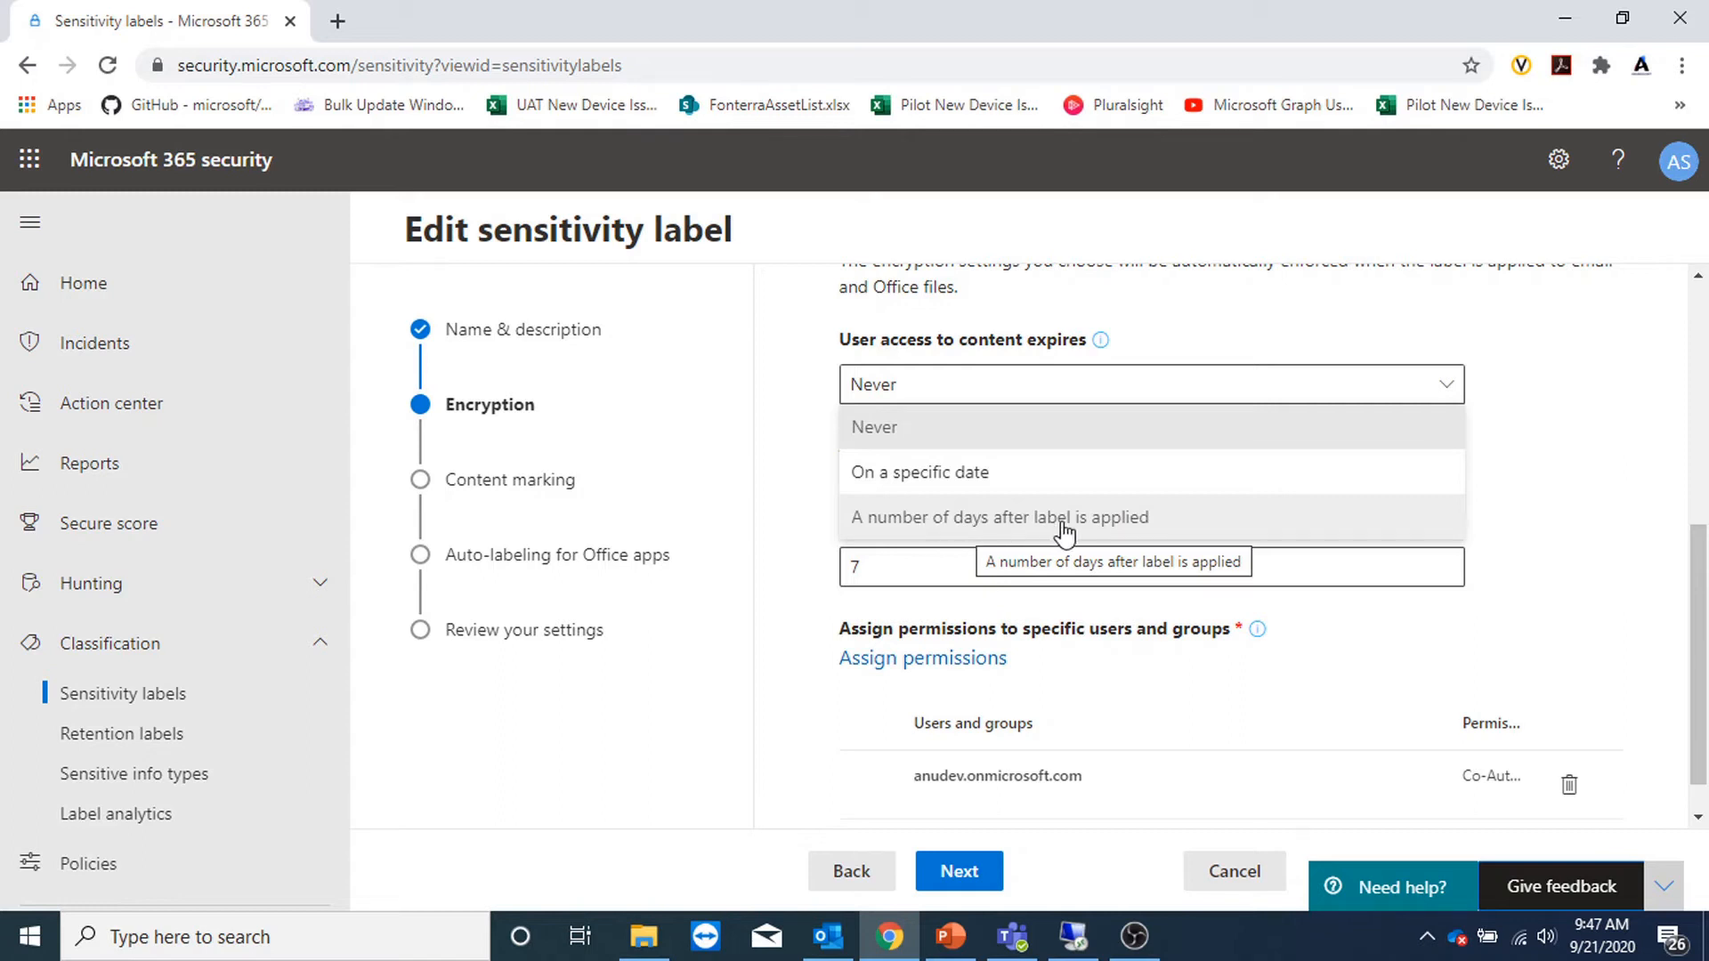
left_click(916, 435)
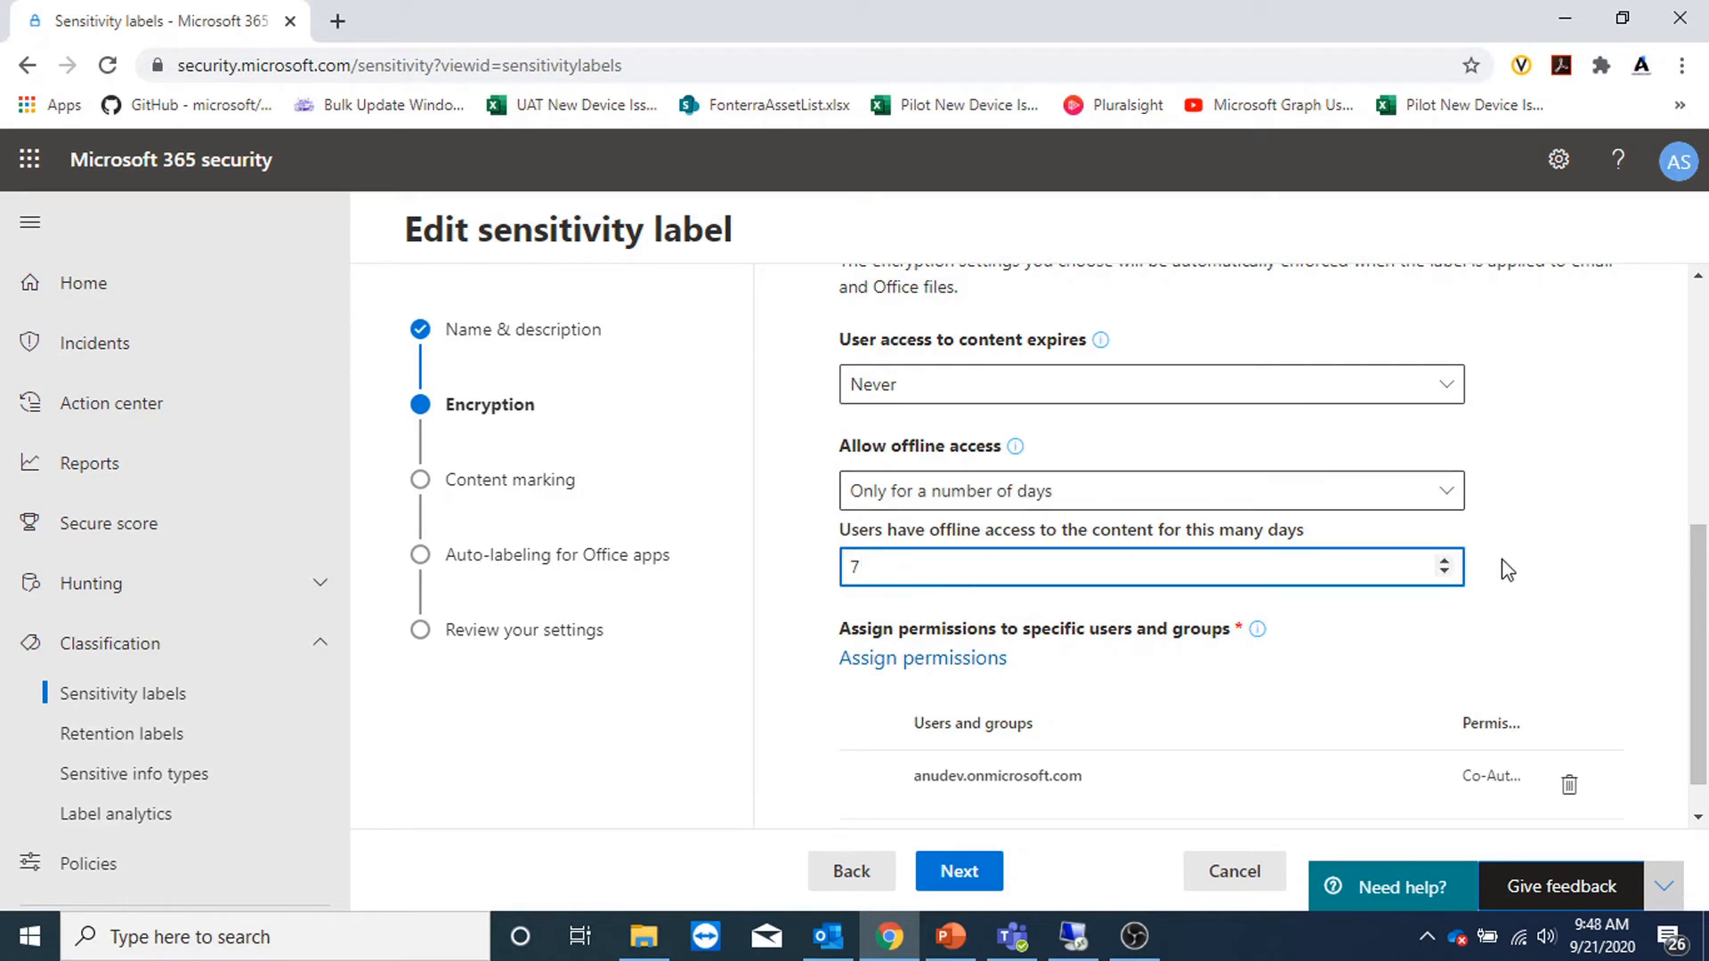
Examine the options for assigning permissions to authenticated users, users or groups, and specific email addresses or domains, without adding any
scroll(1560, 561, "down", 1)
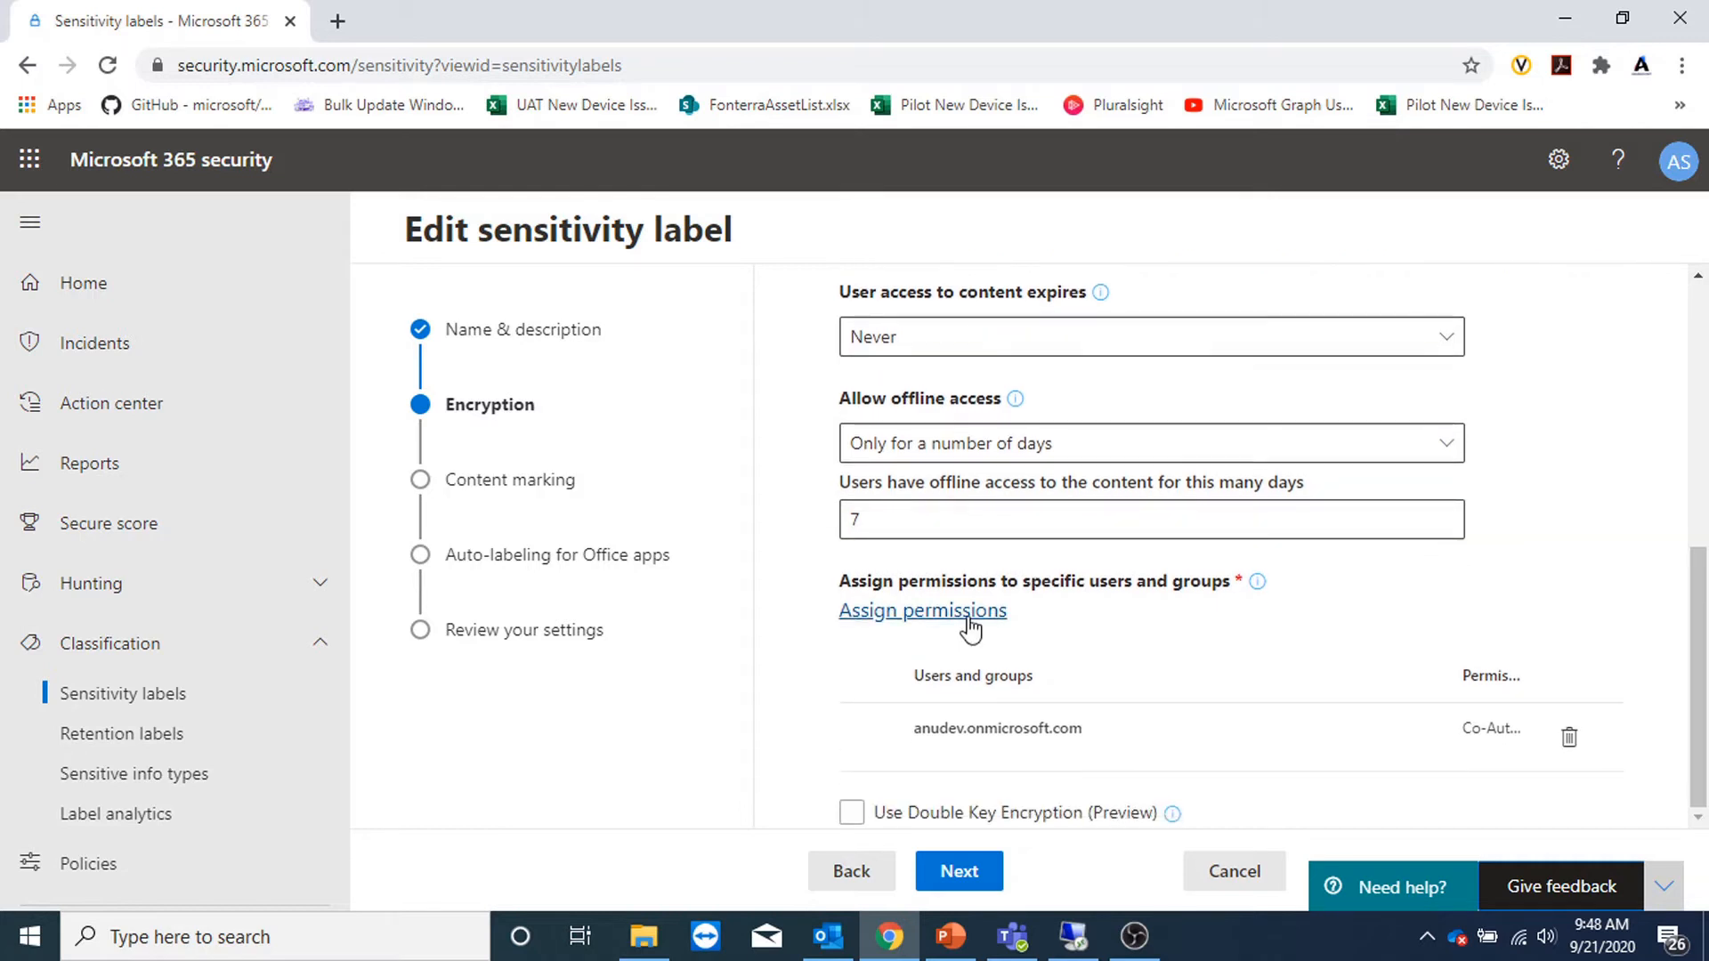
left_click(890, 613)
scroll(1151, 669, "down", 1)
scroll(1424, 445, "up", 1)
left_click(1670, 234)
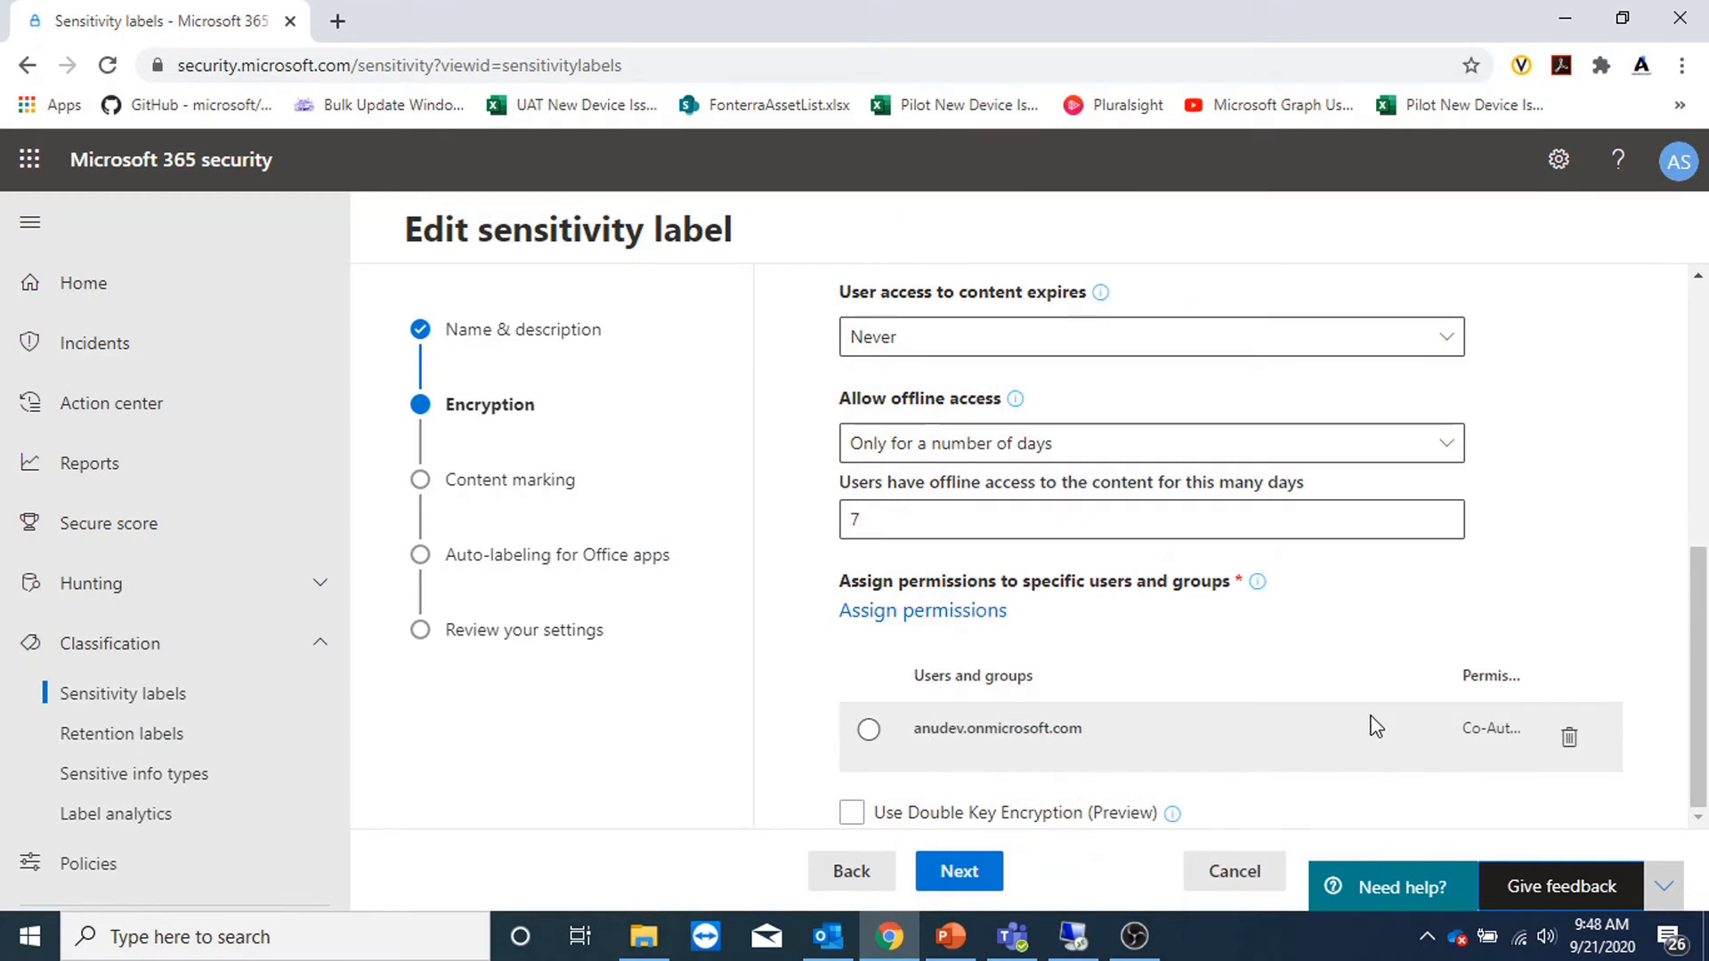
left_click(964, 612)
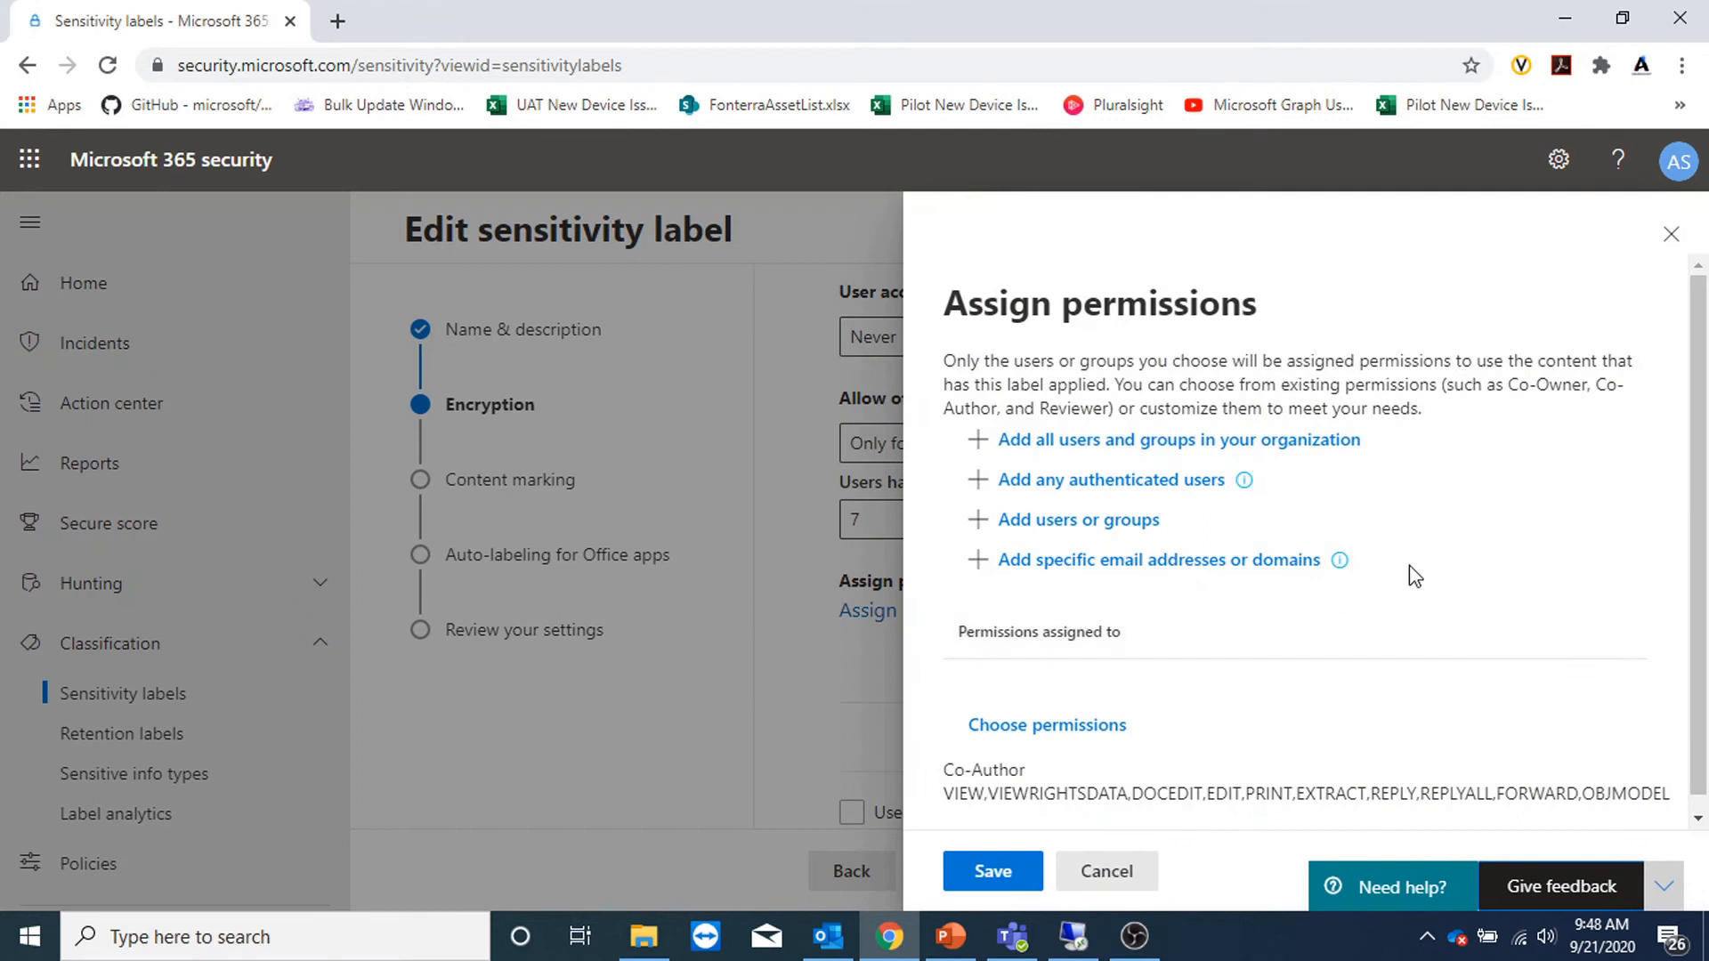
scroll(1440, 530, "down", 1)
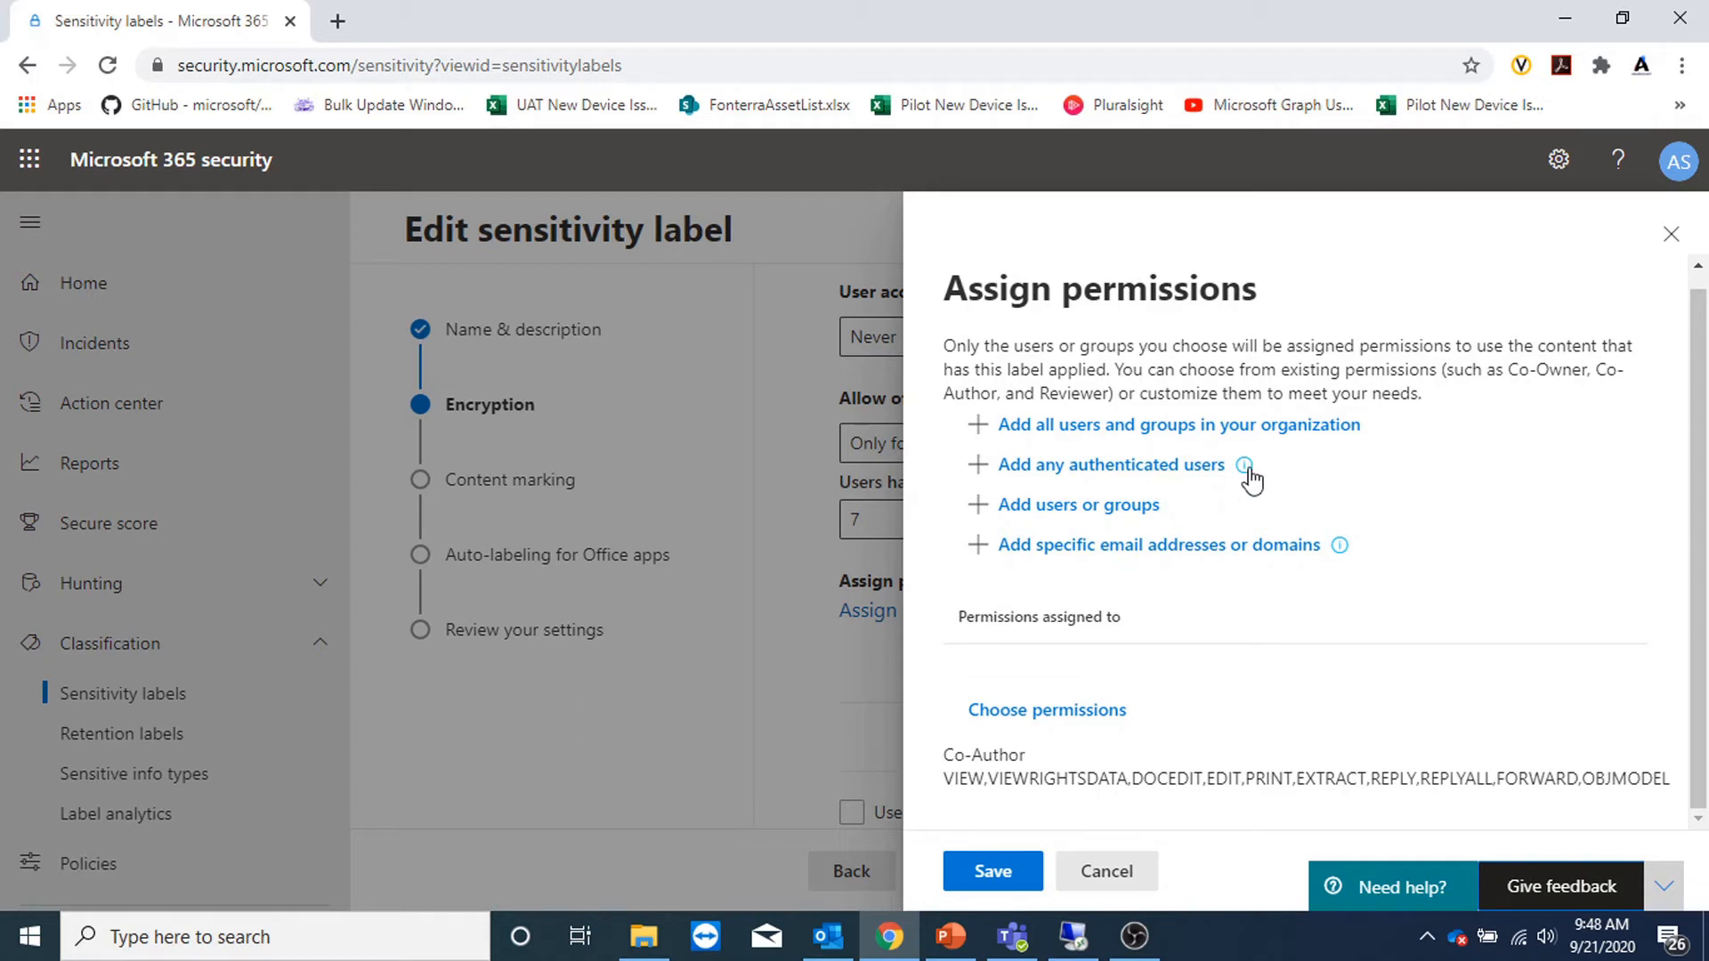
mouse_move(1245, 475)
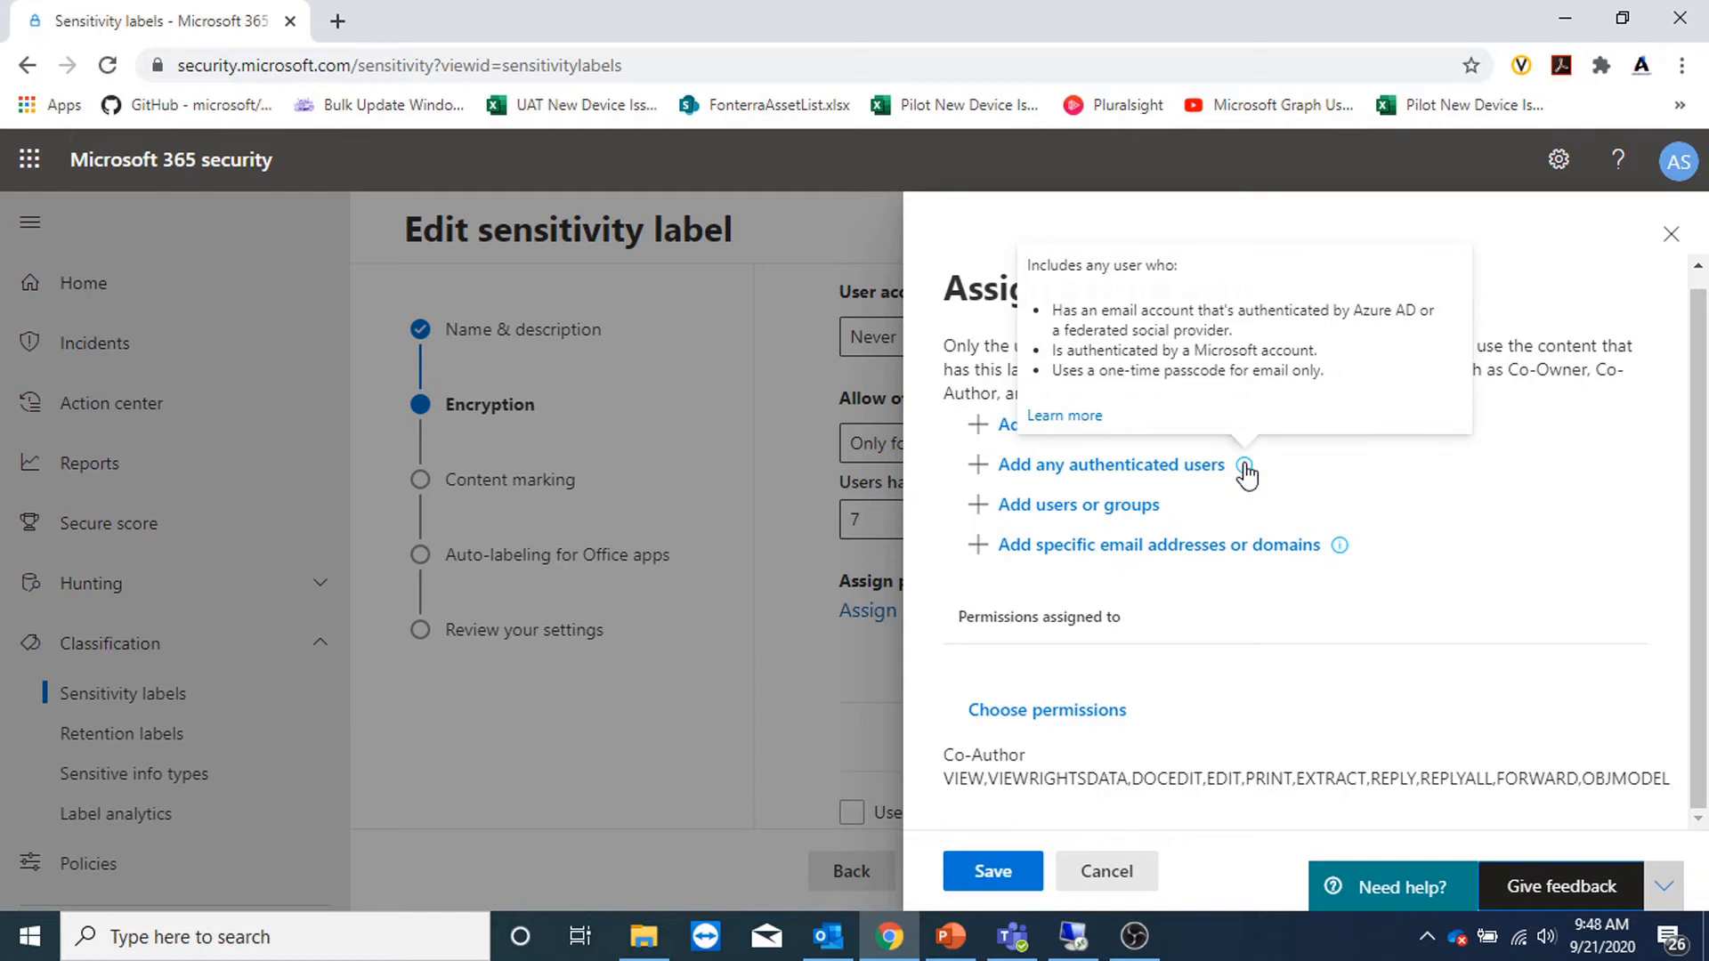
left_click(1068, 505)
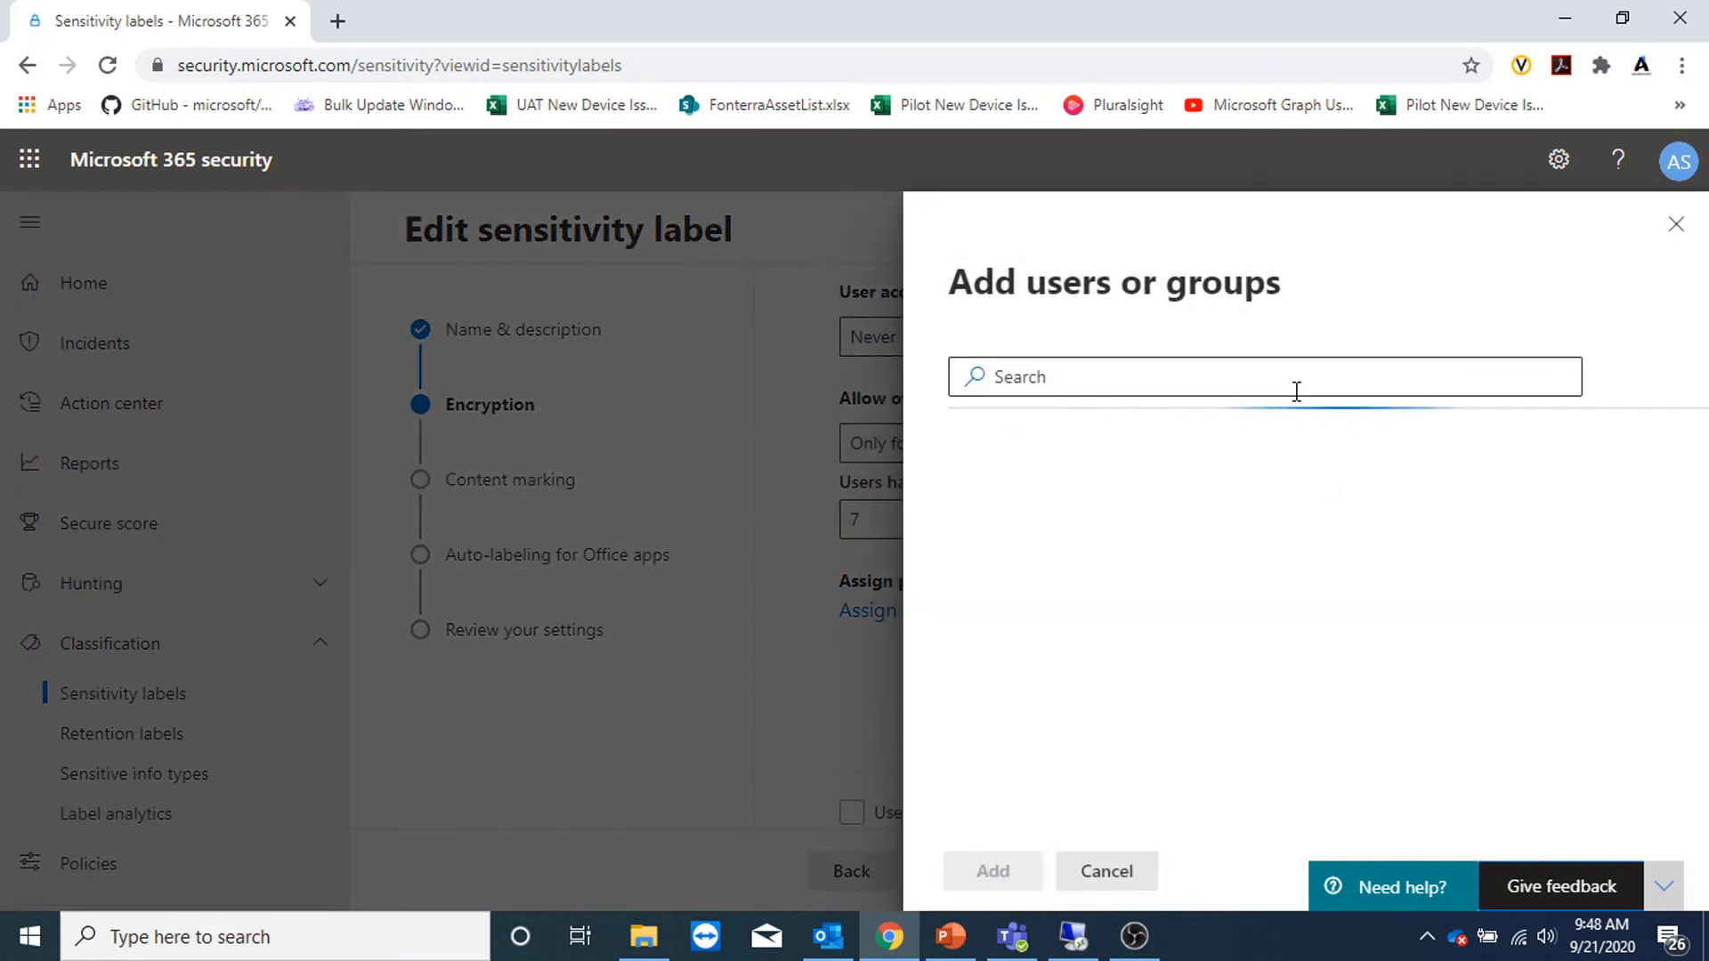
left_click(1676, 225)
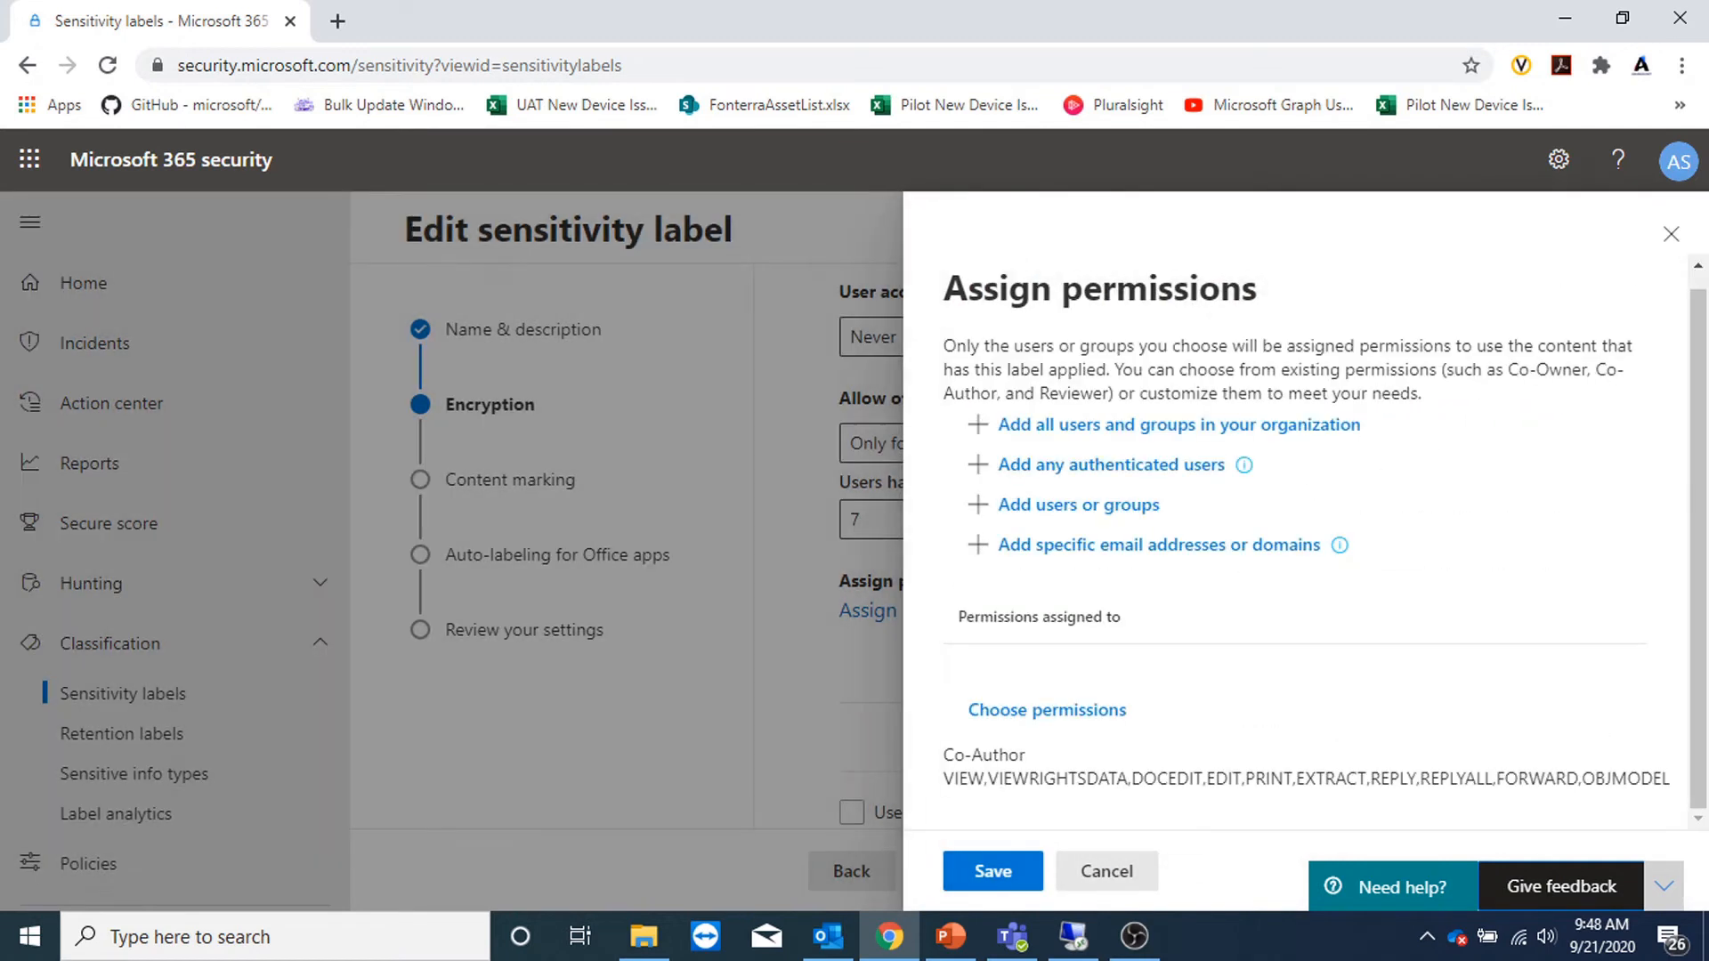
left_click(1107, 547)
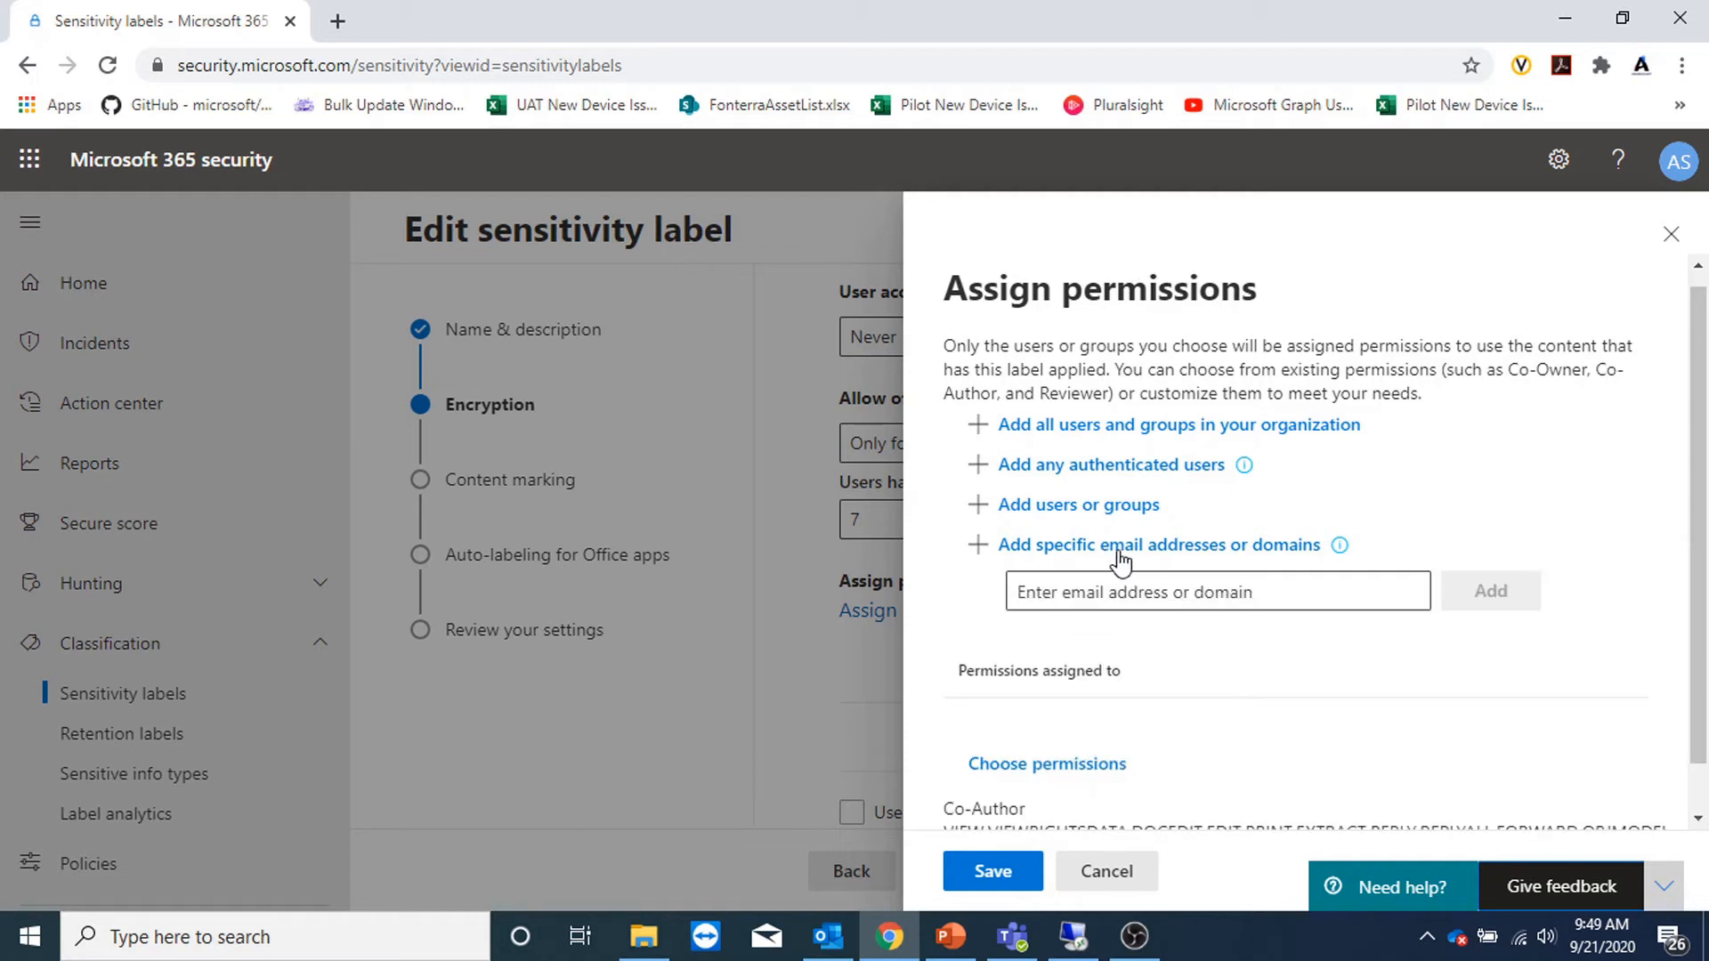
left_click(1158, 547)
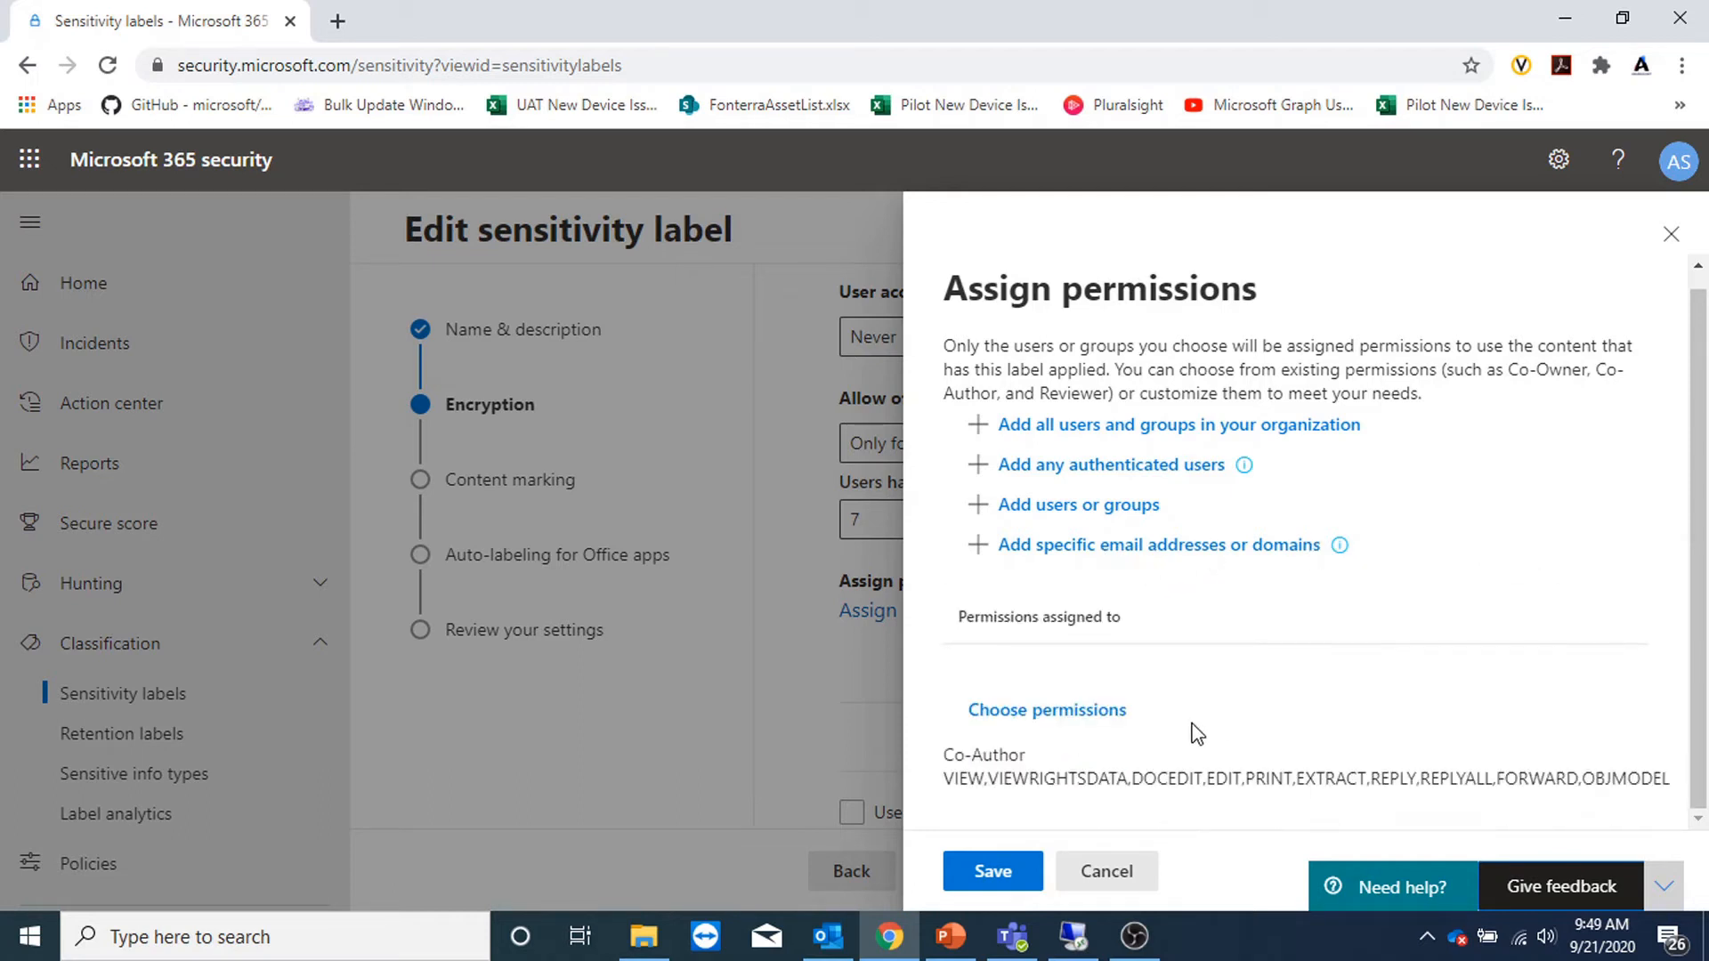
Compare the rights included in the Co-Author, Co-Owner, Reviewer, Viewer and Custom permission levels
left_click(1076, 715)
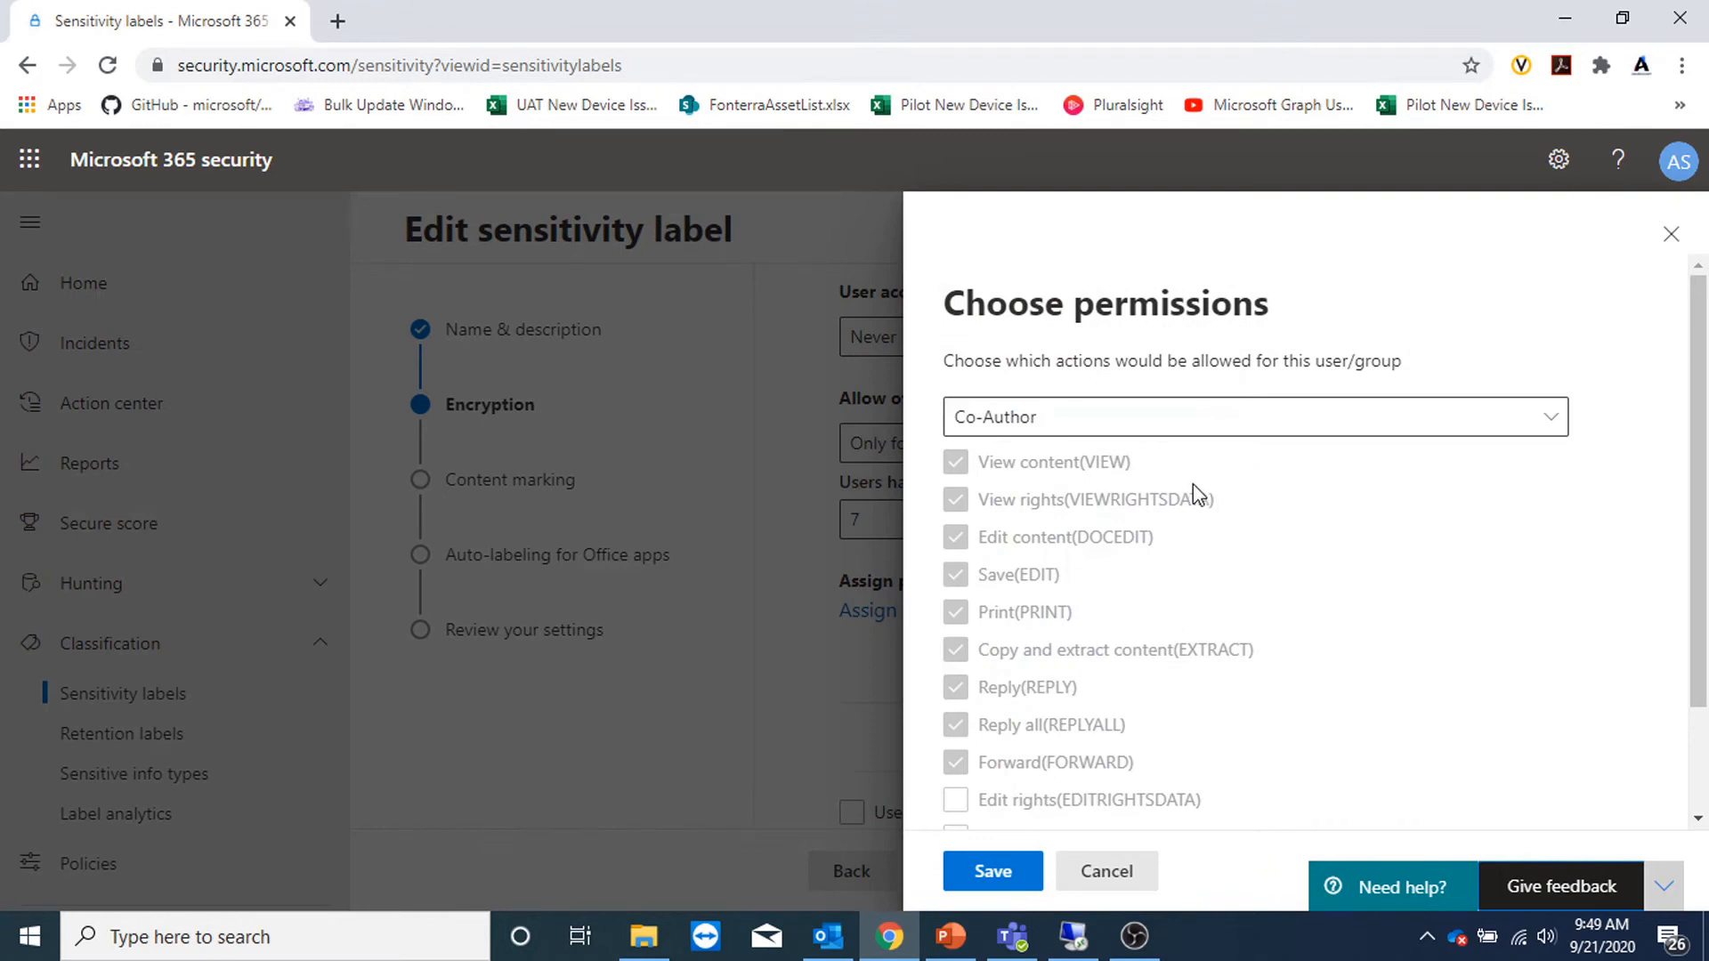
scroll(1316, 503, "down", 2)
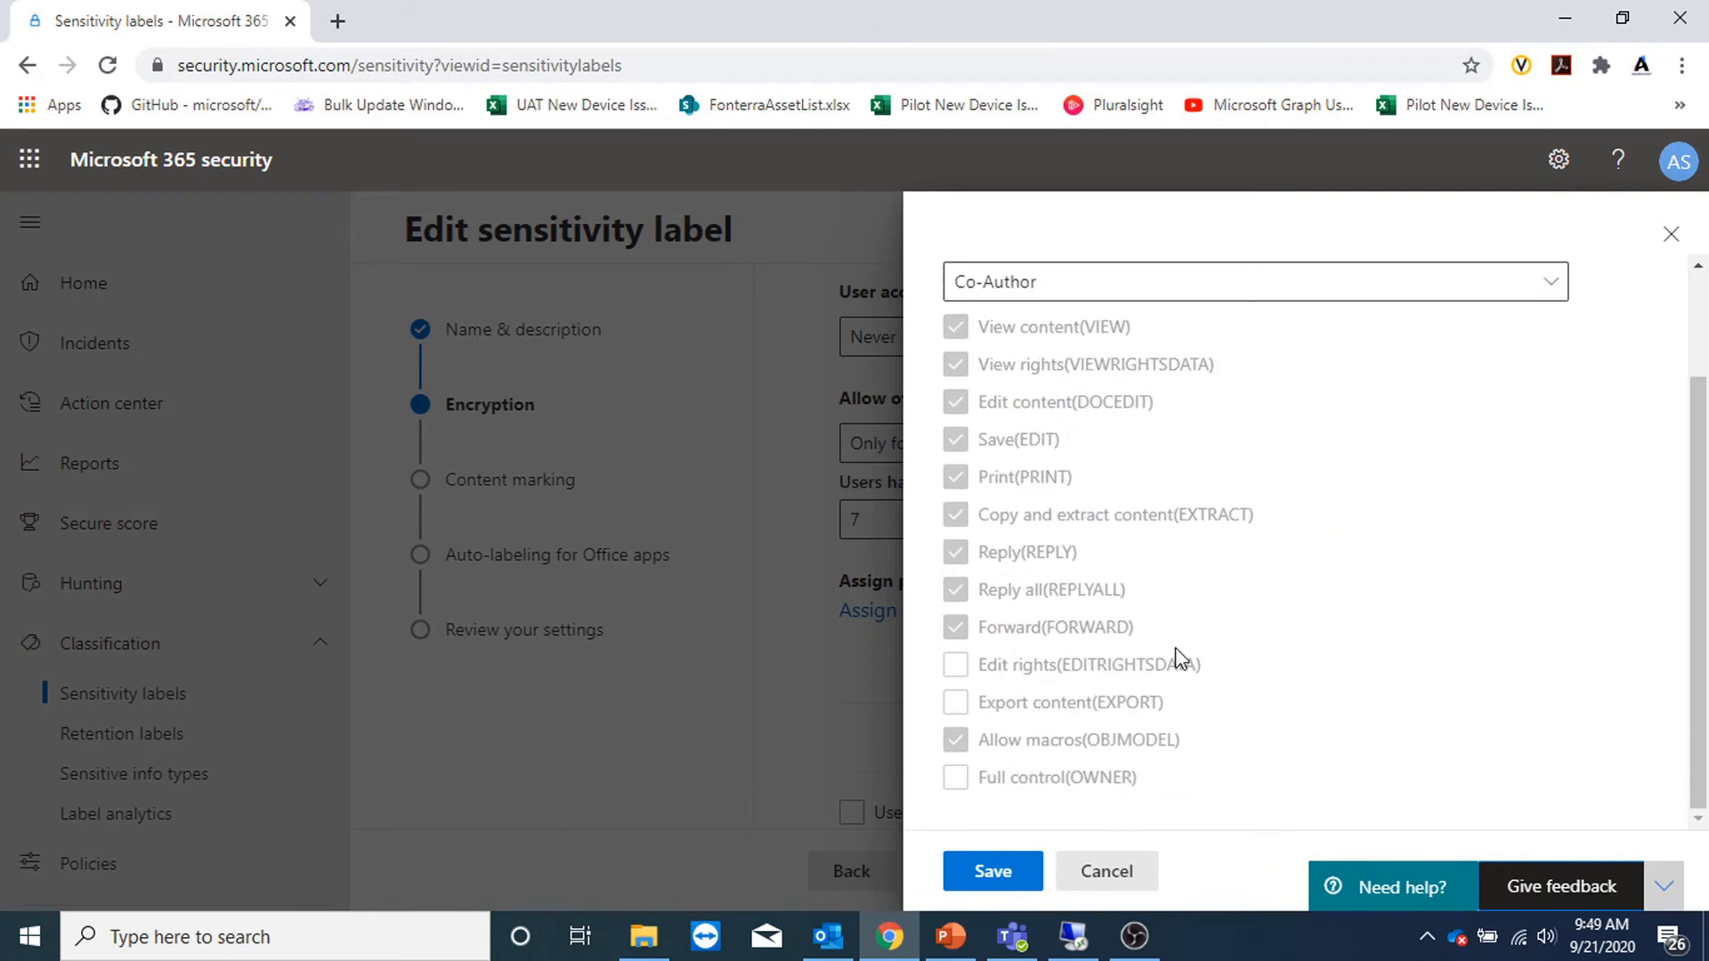
left_click(1186, 281)
left_click(1071, 326)
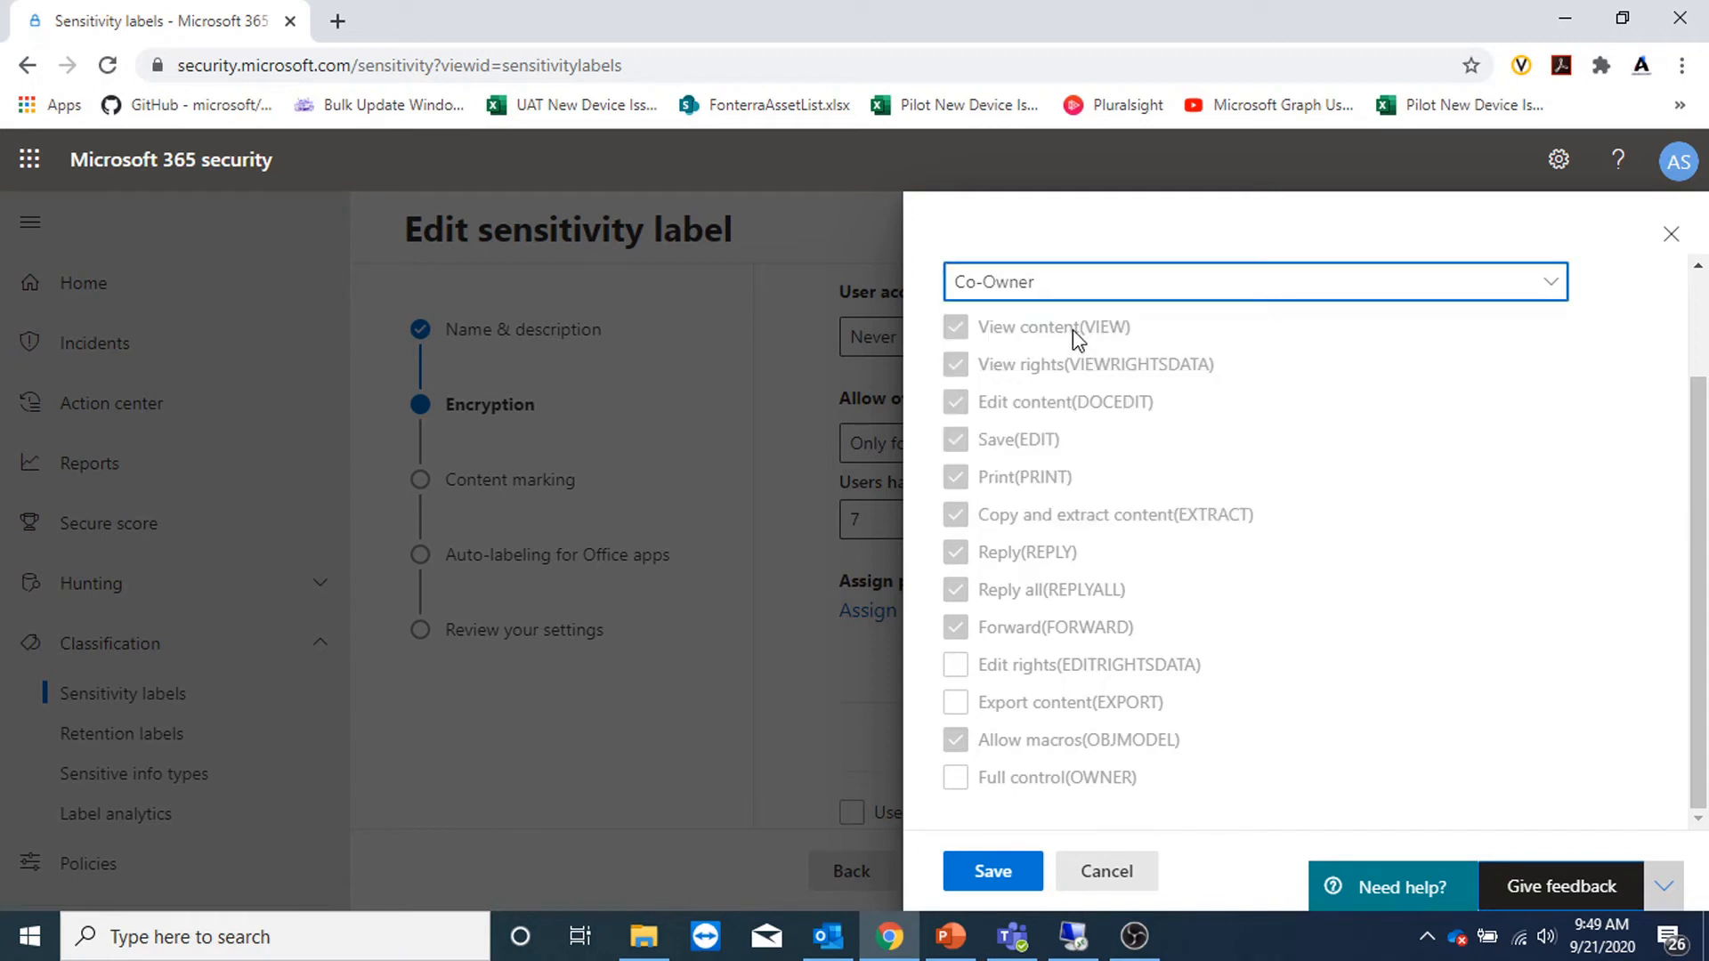
left_click(1153, 294)
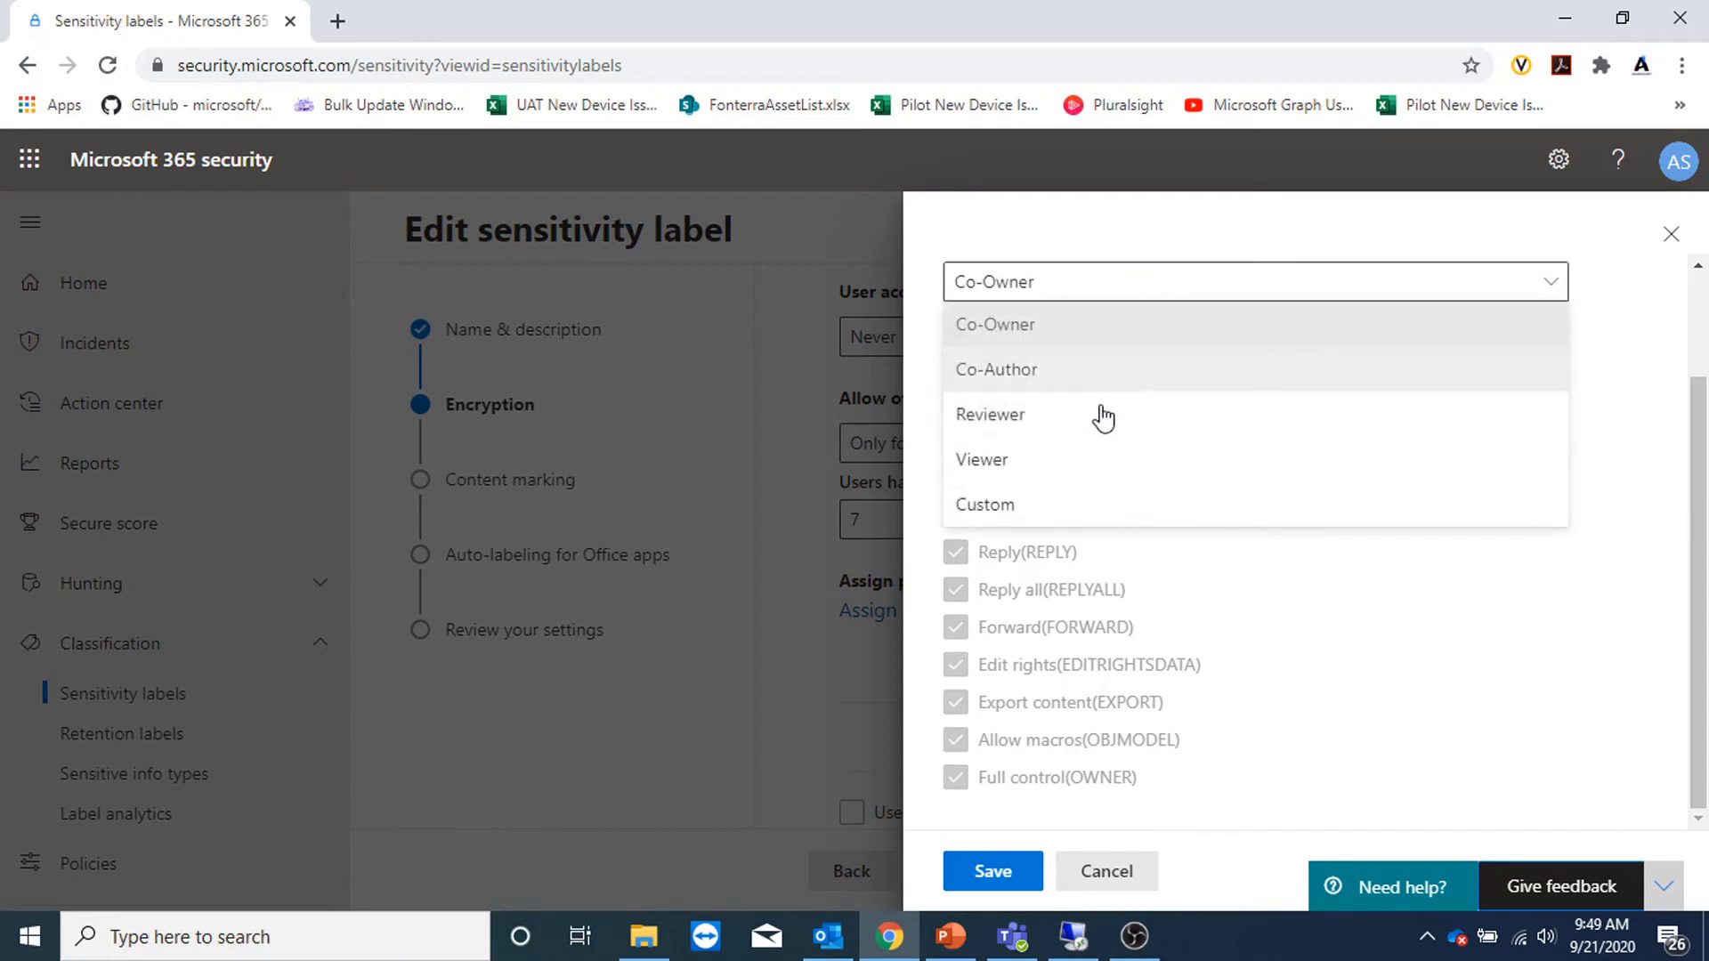
left_click(1082, 413)
left_click(1124, 290)
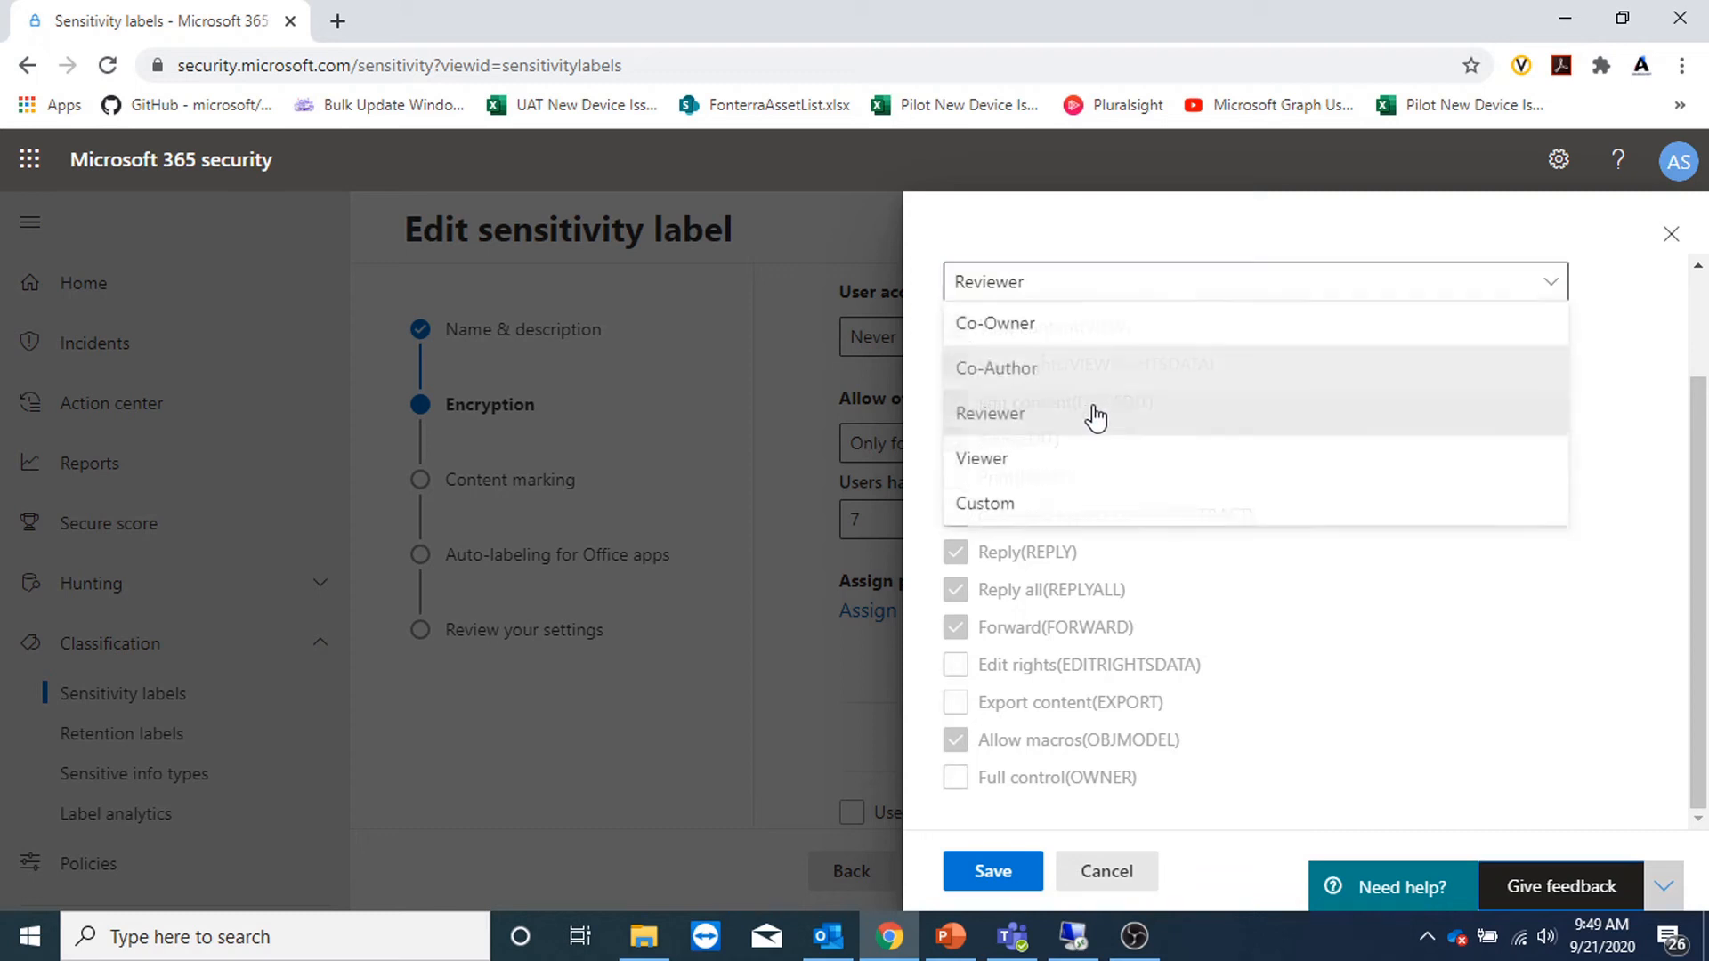
left_click(1068, 458)
left_click(1118, 293)
left_click(1045, 503)
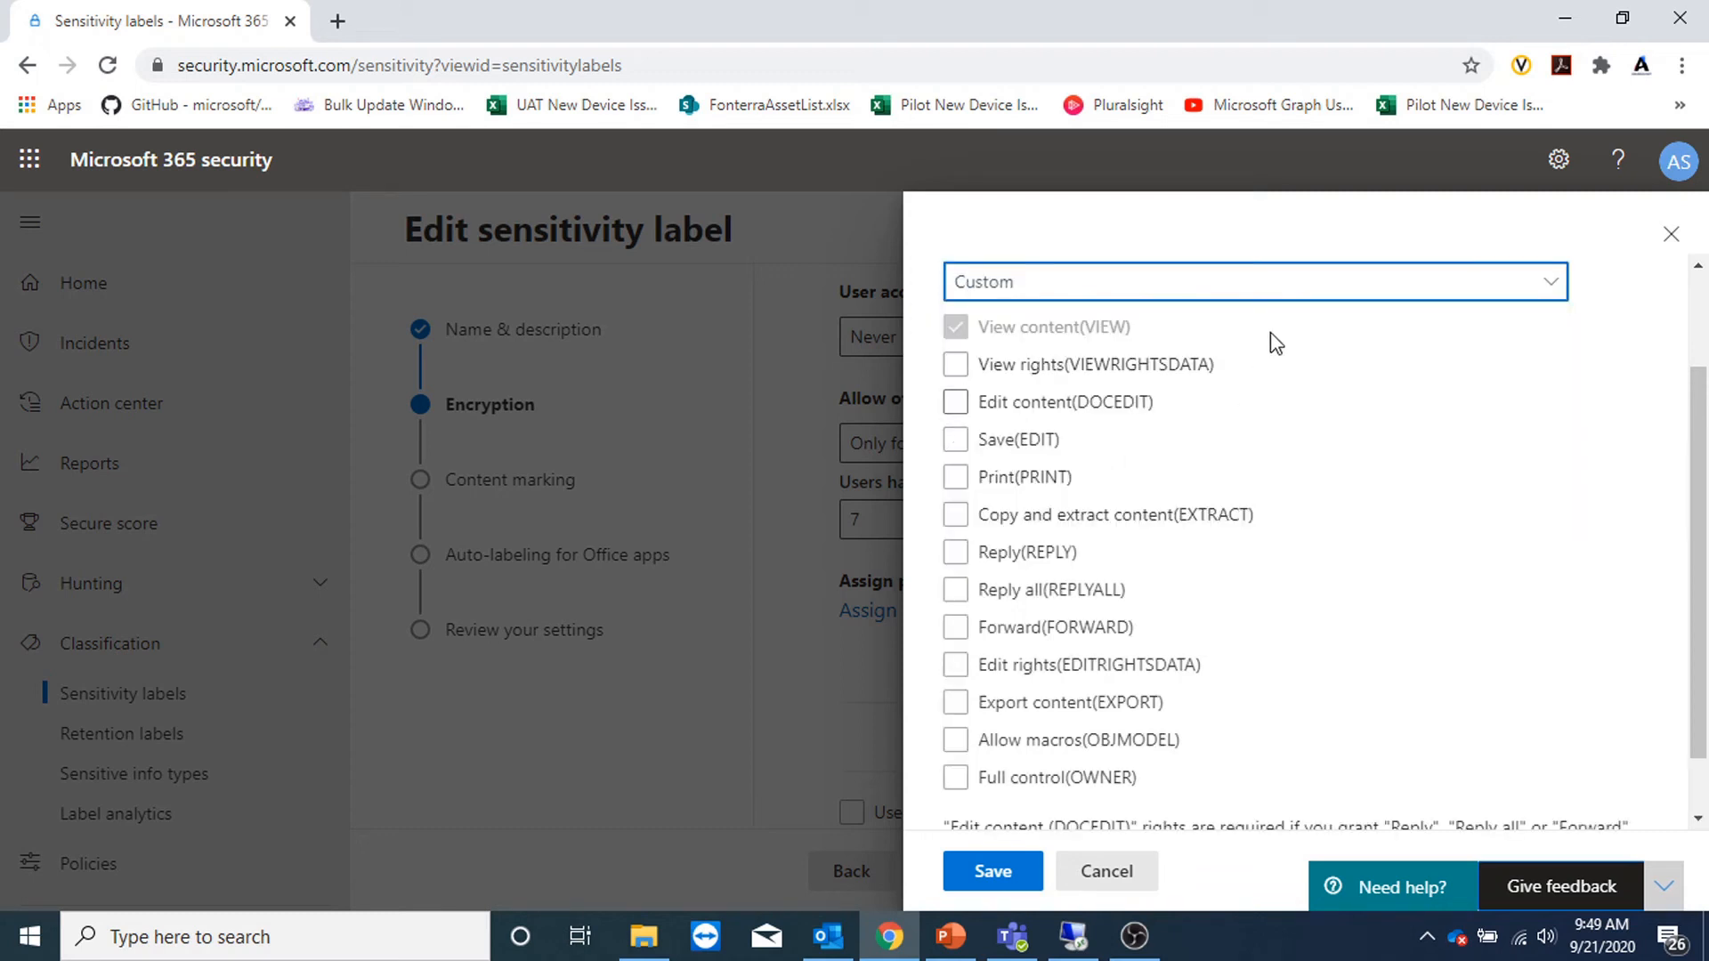
Choose the Co-Owner permission level, save it, and continue past the Internal Only label's content marking settings
left_click(1284, 287)
left_click(1193, 327)
left_click(1015, 877)
left_click(980, 876)
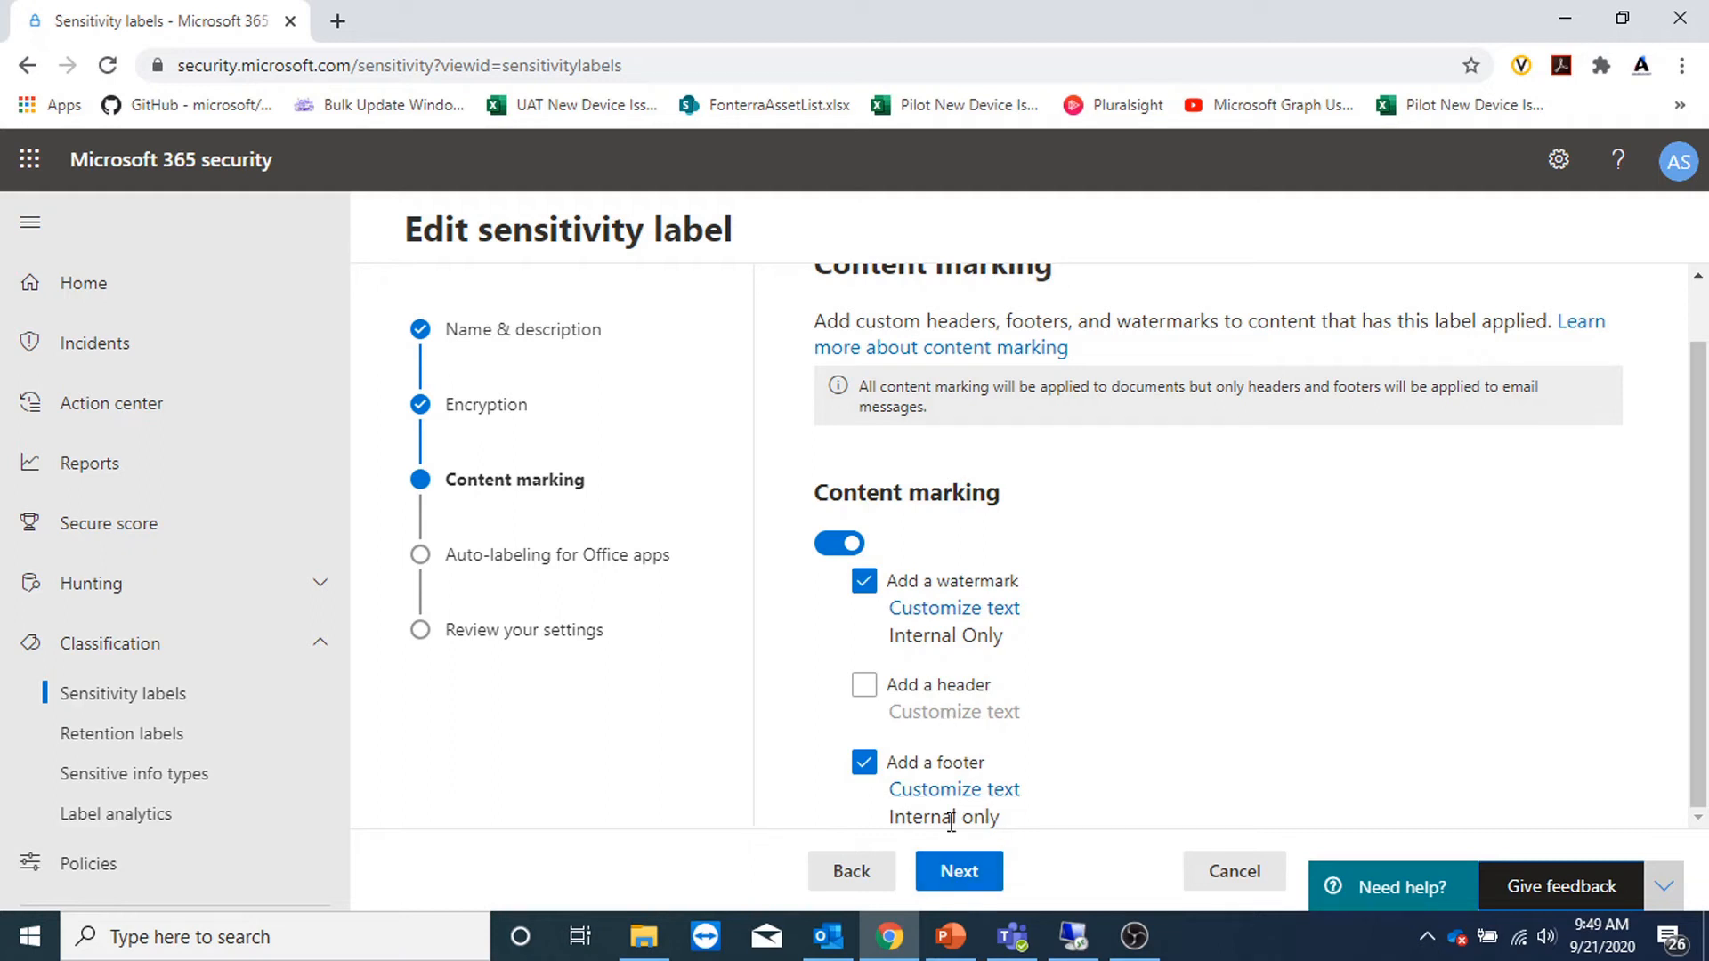
left_click(969, 873)
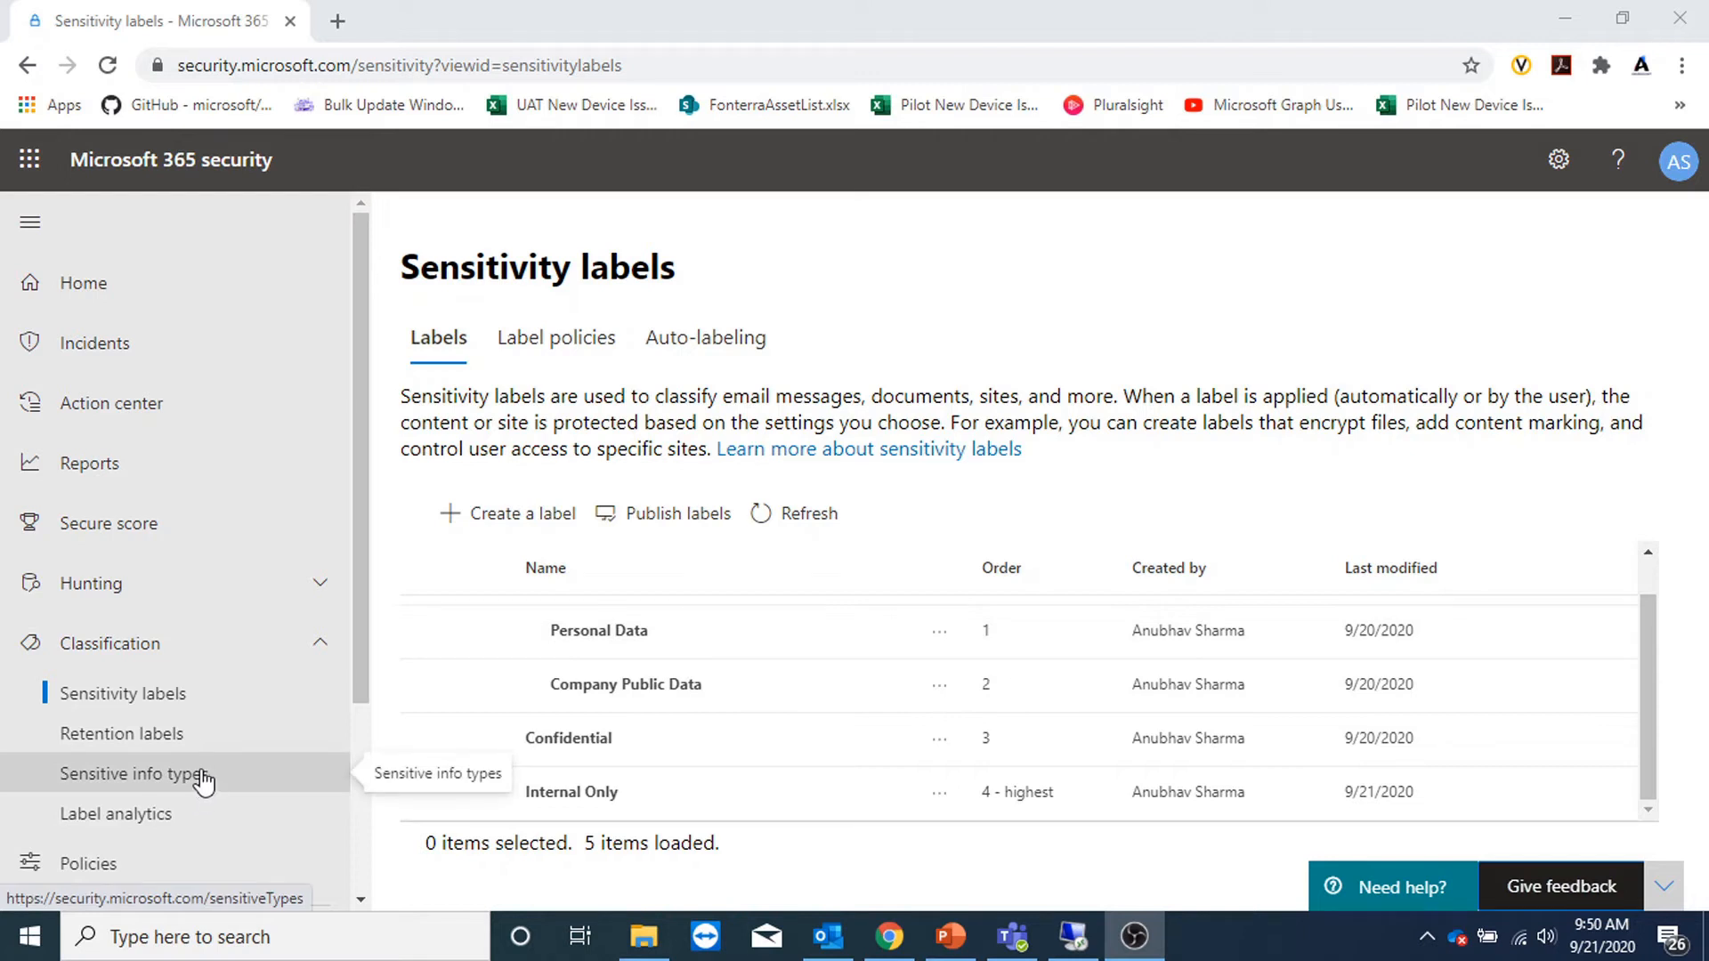
Start a label publishing policy from the sensitivity labels, include all available labels, and continue to the users and groups page
left_click(199, 709)
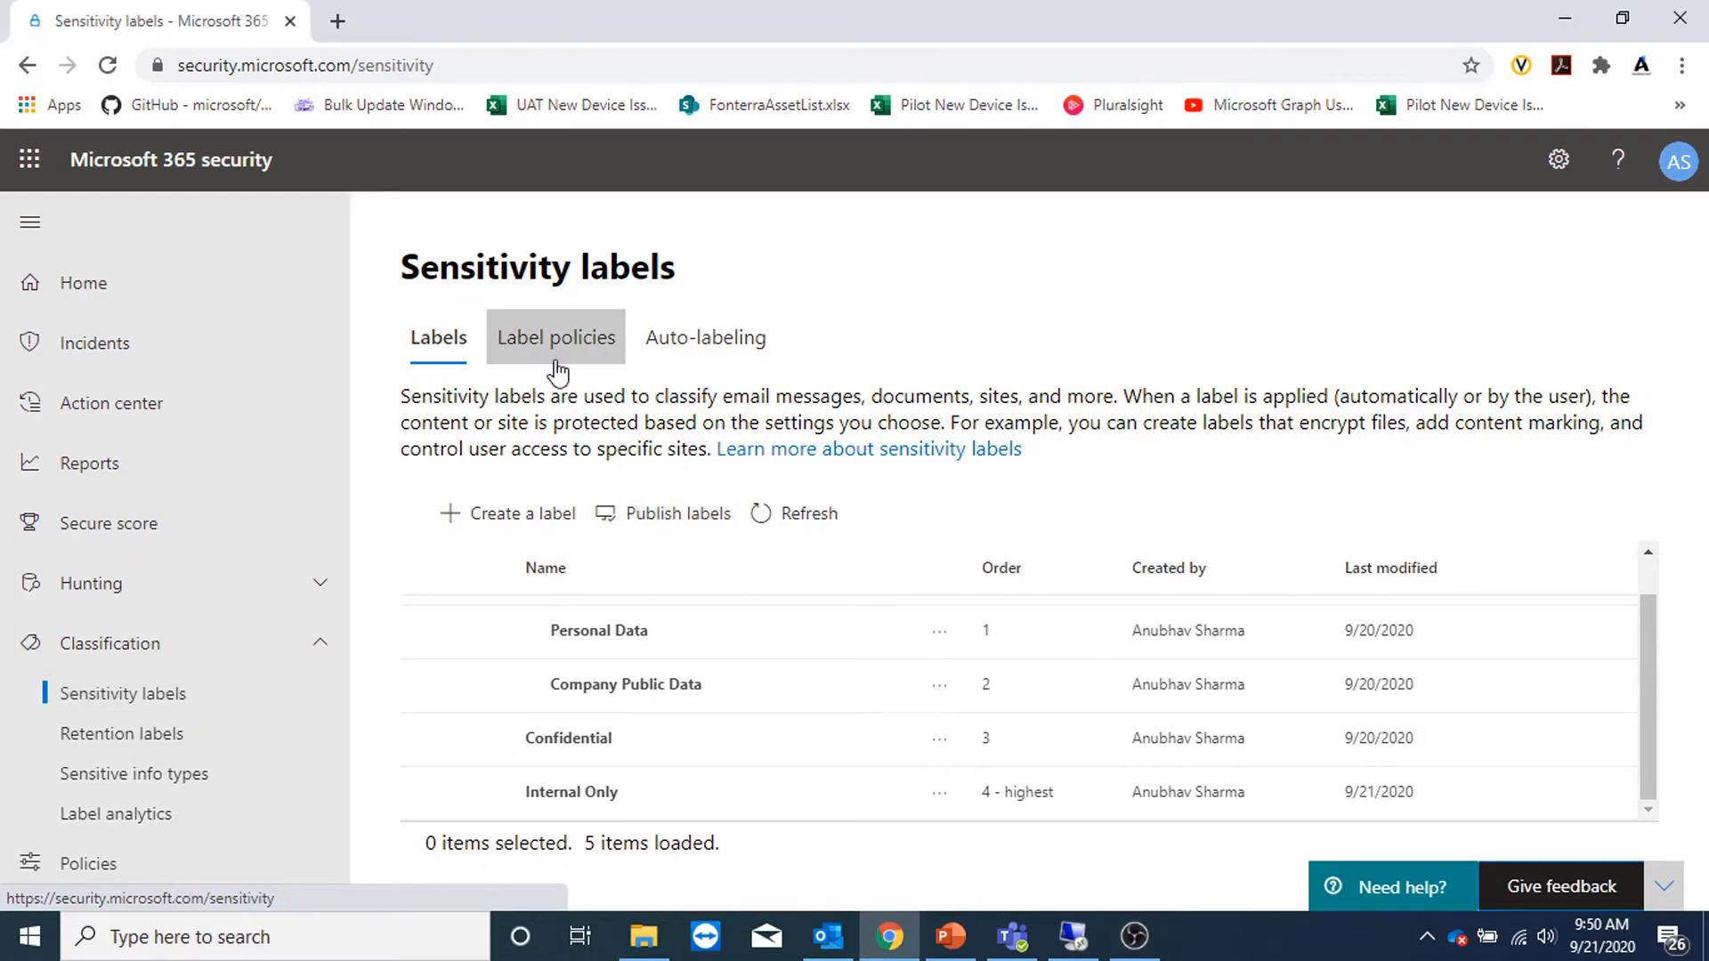
left_click(658, 516)
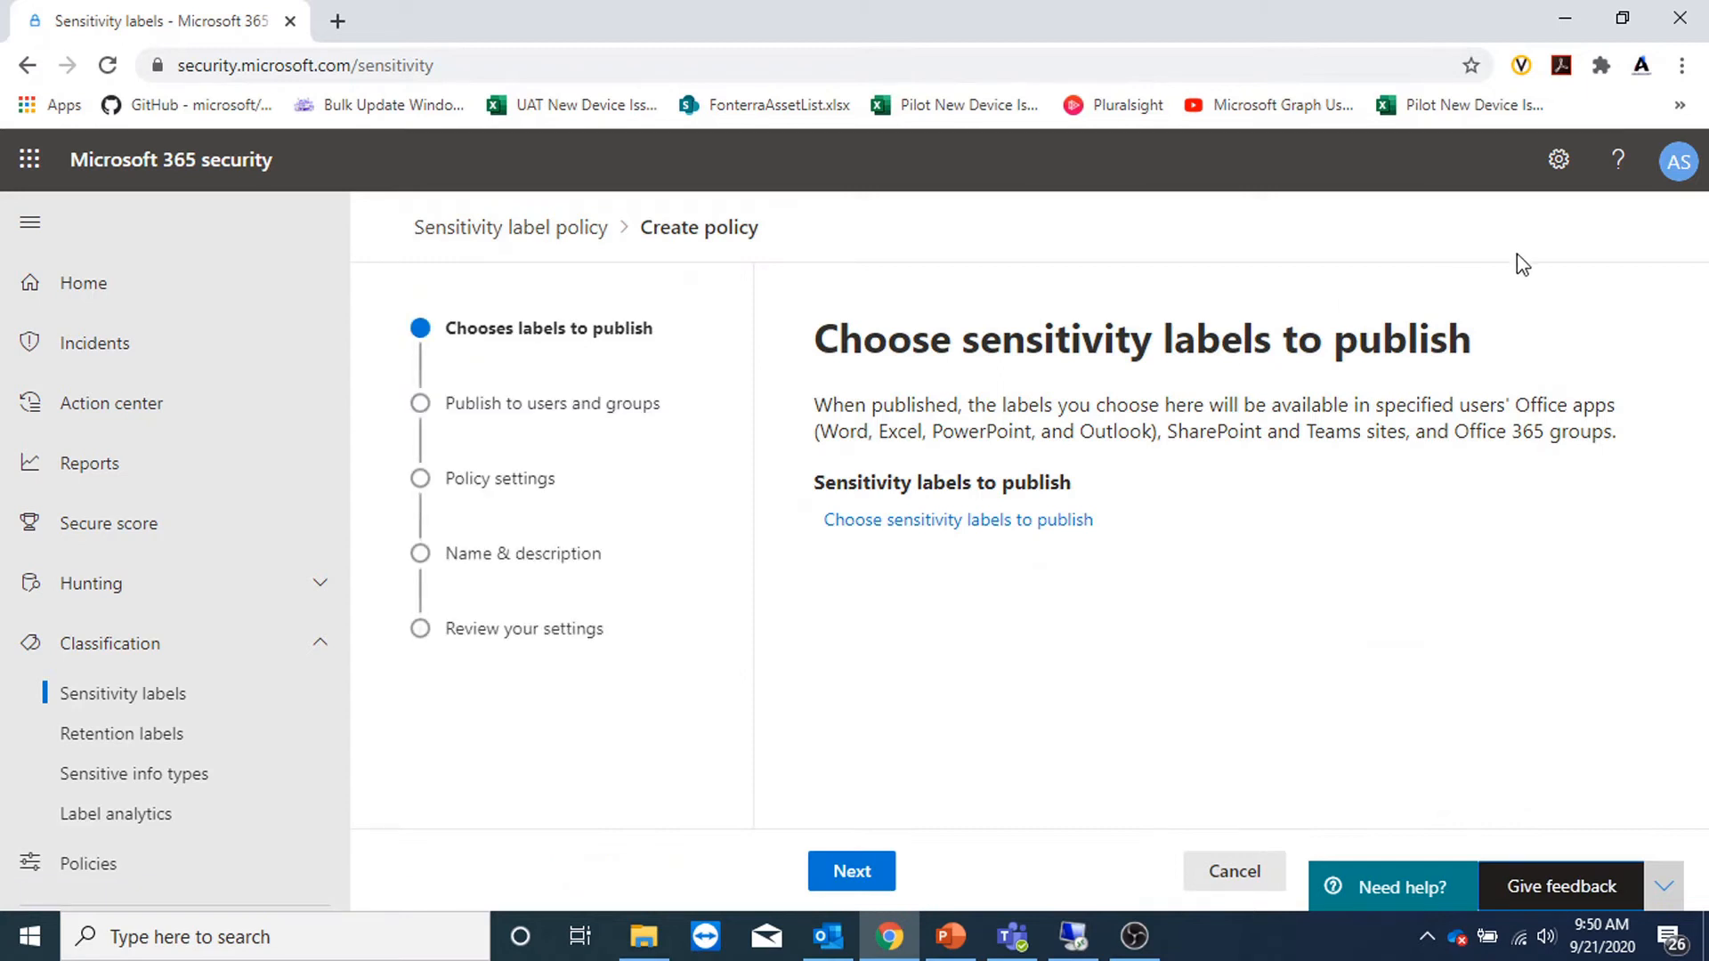
left_click(978, 529)
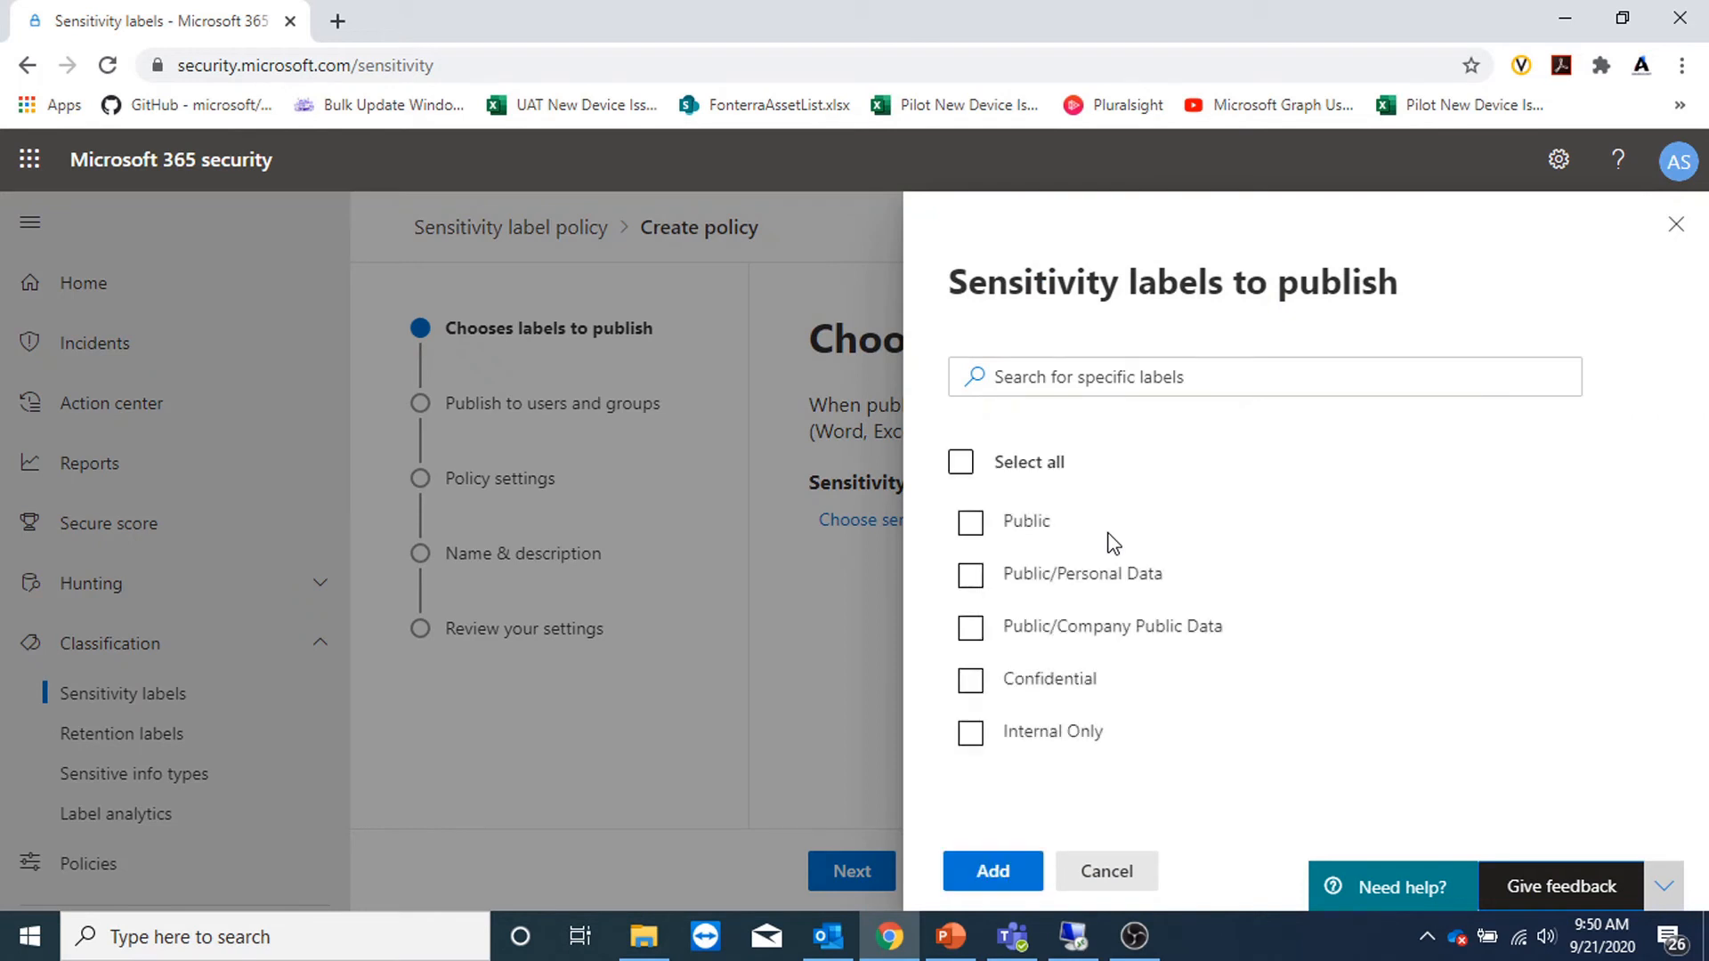
left_click(975, 525)
left_click(970, 578)
left_click(961, 463)
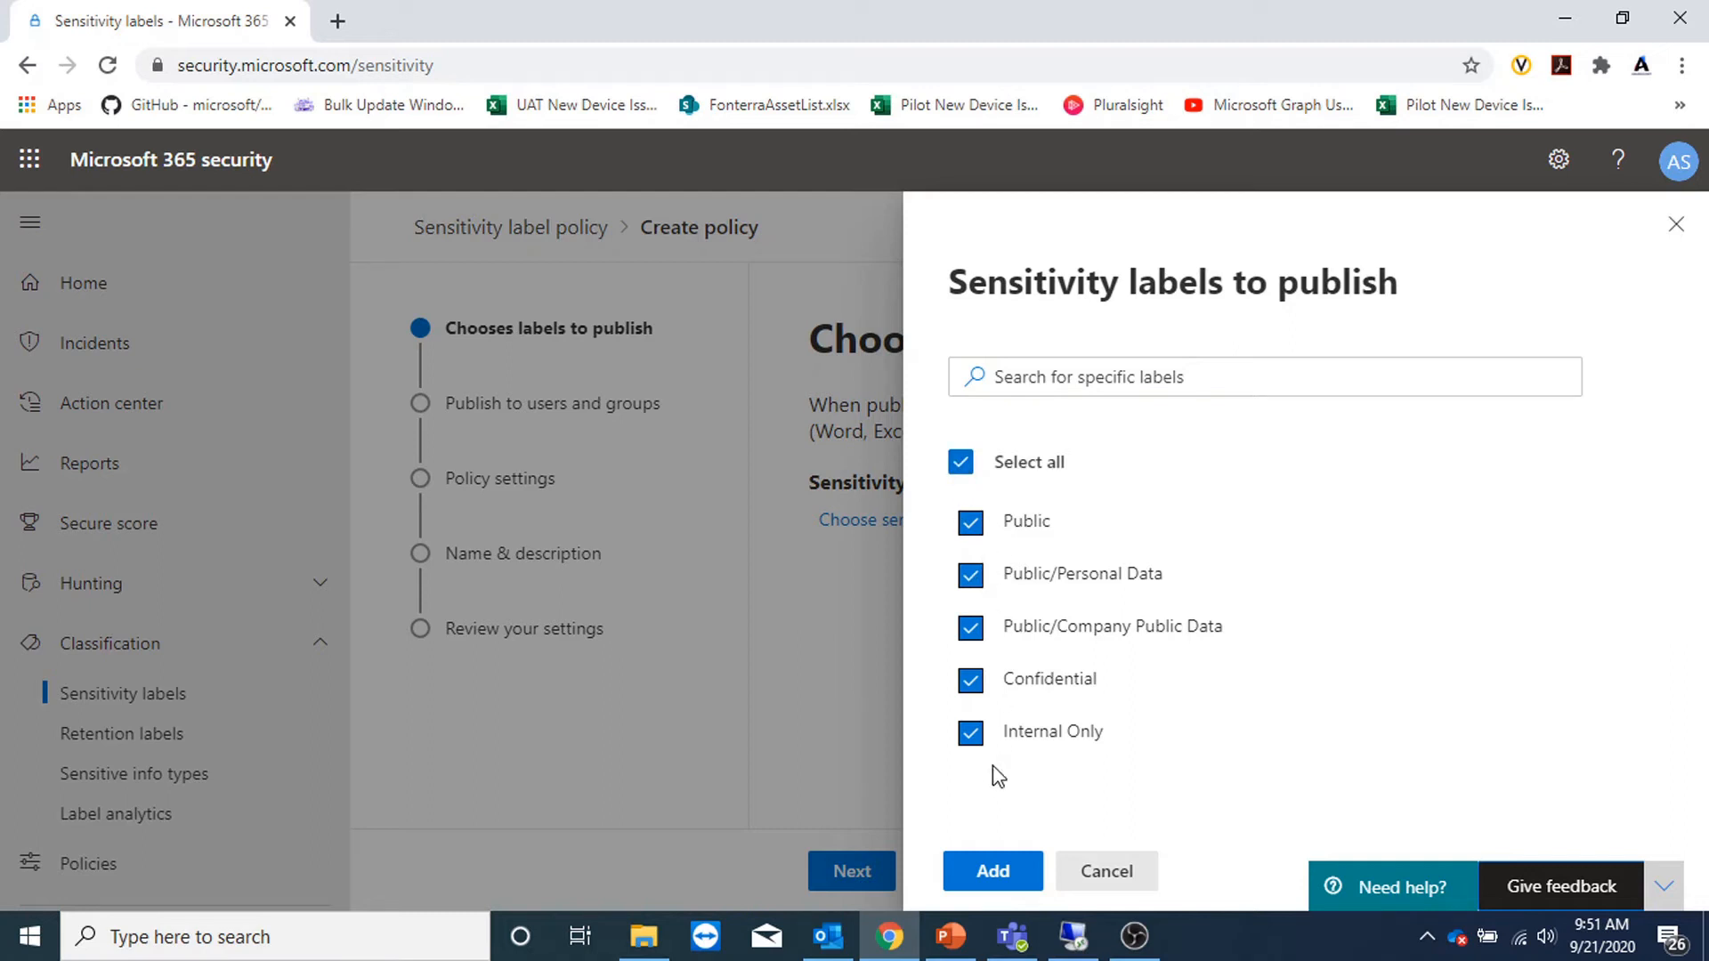
left_click(998, 876)
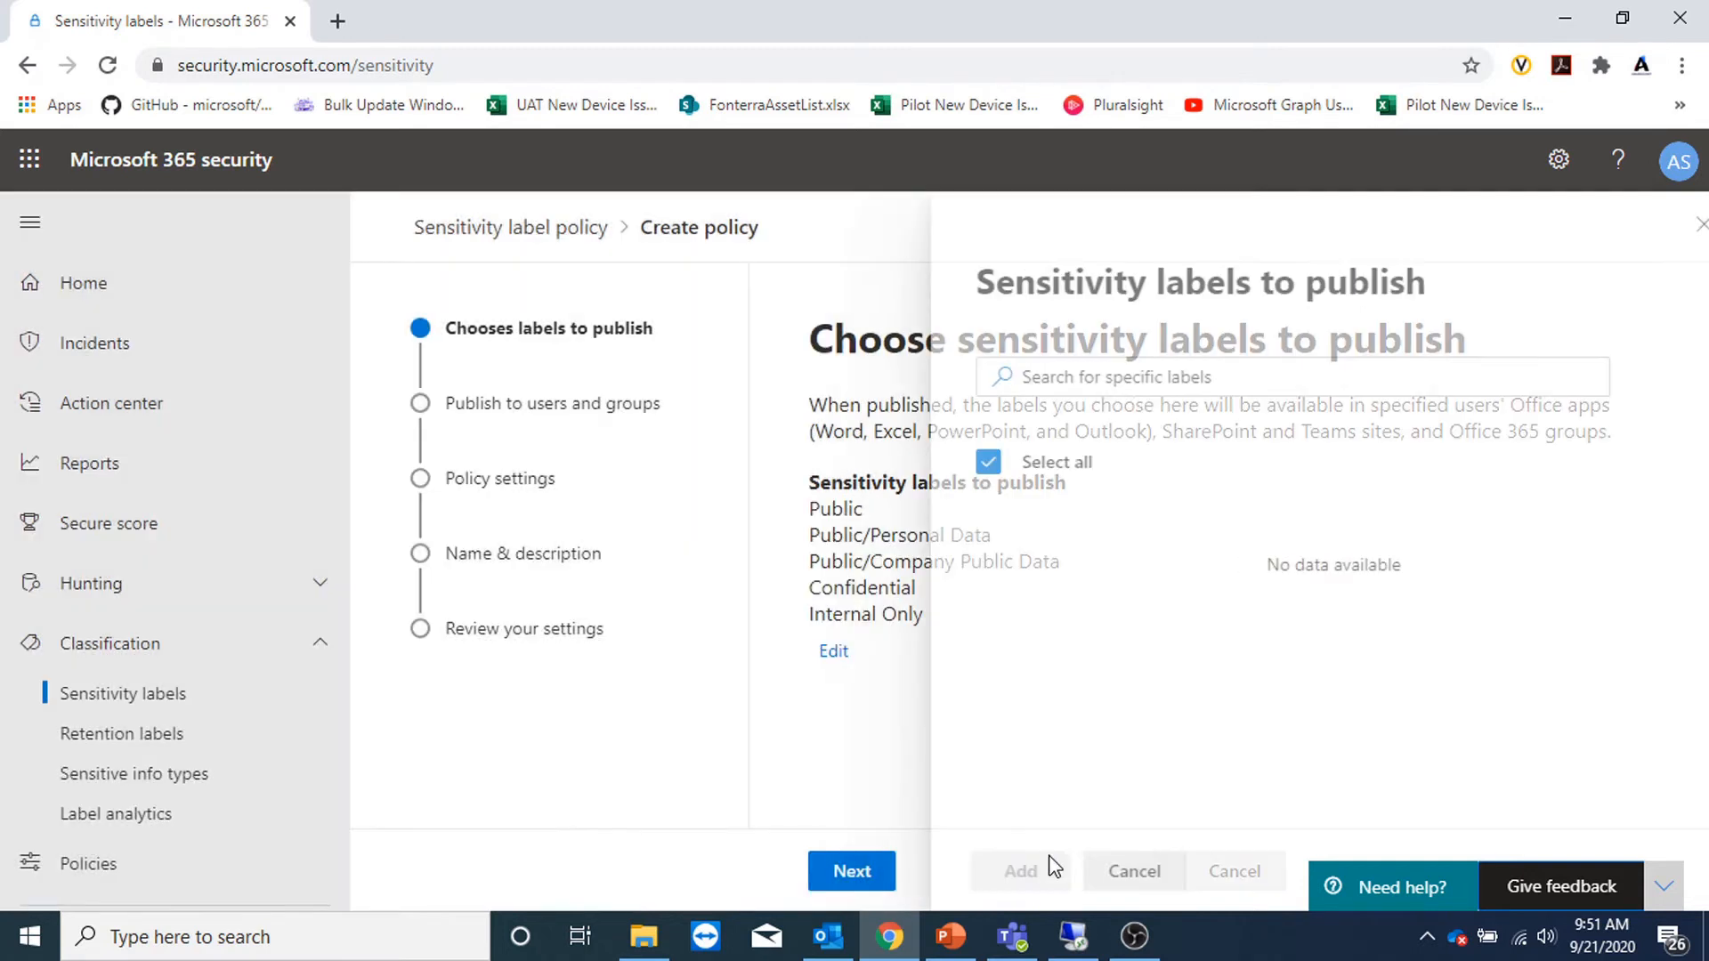
left_click(870, 880)
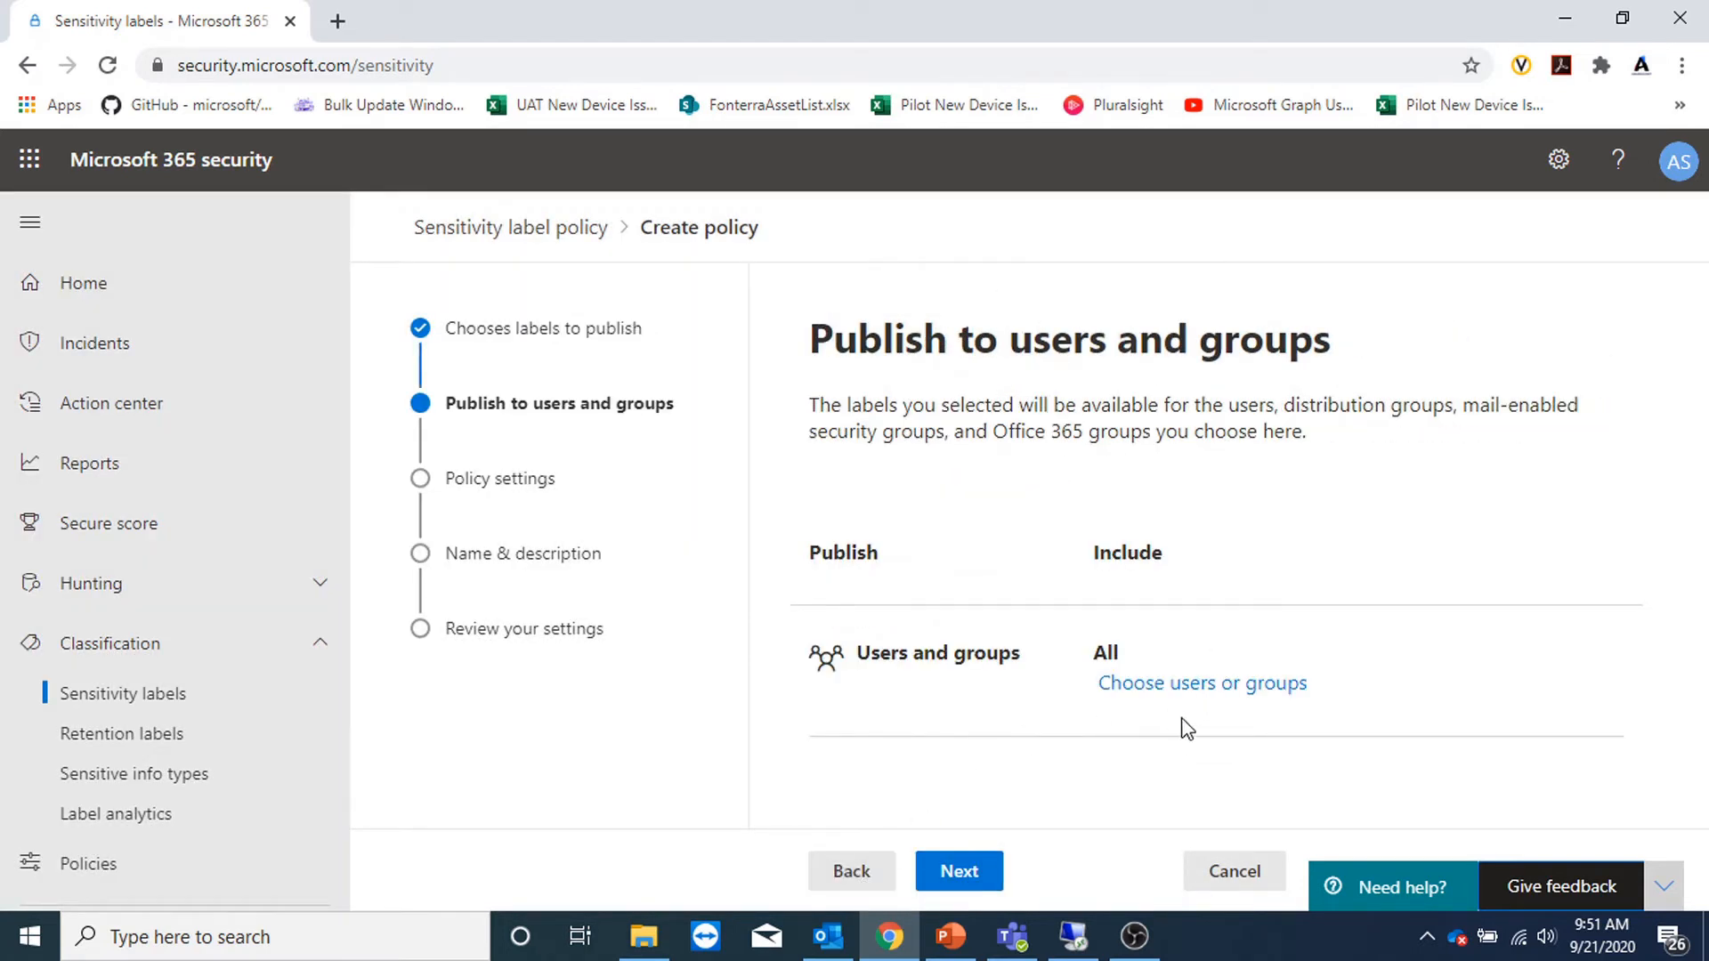
Continue with all users and groups included, and examine the labels offered as default for documents and email, keeping None
left_click(959, 872)
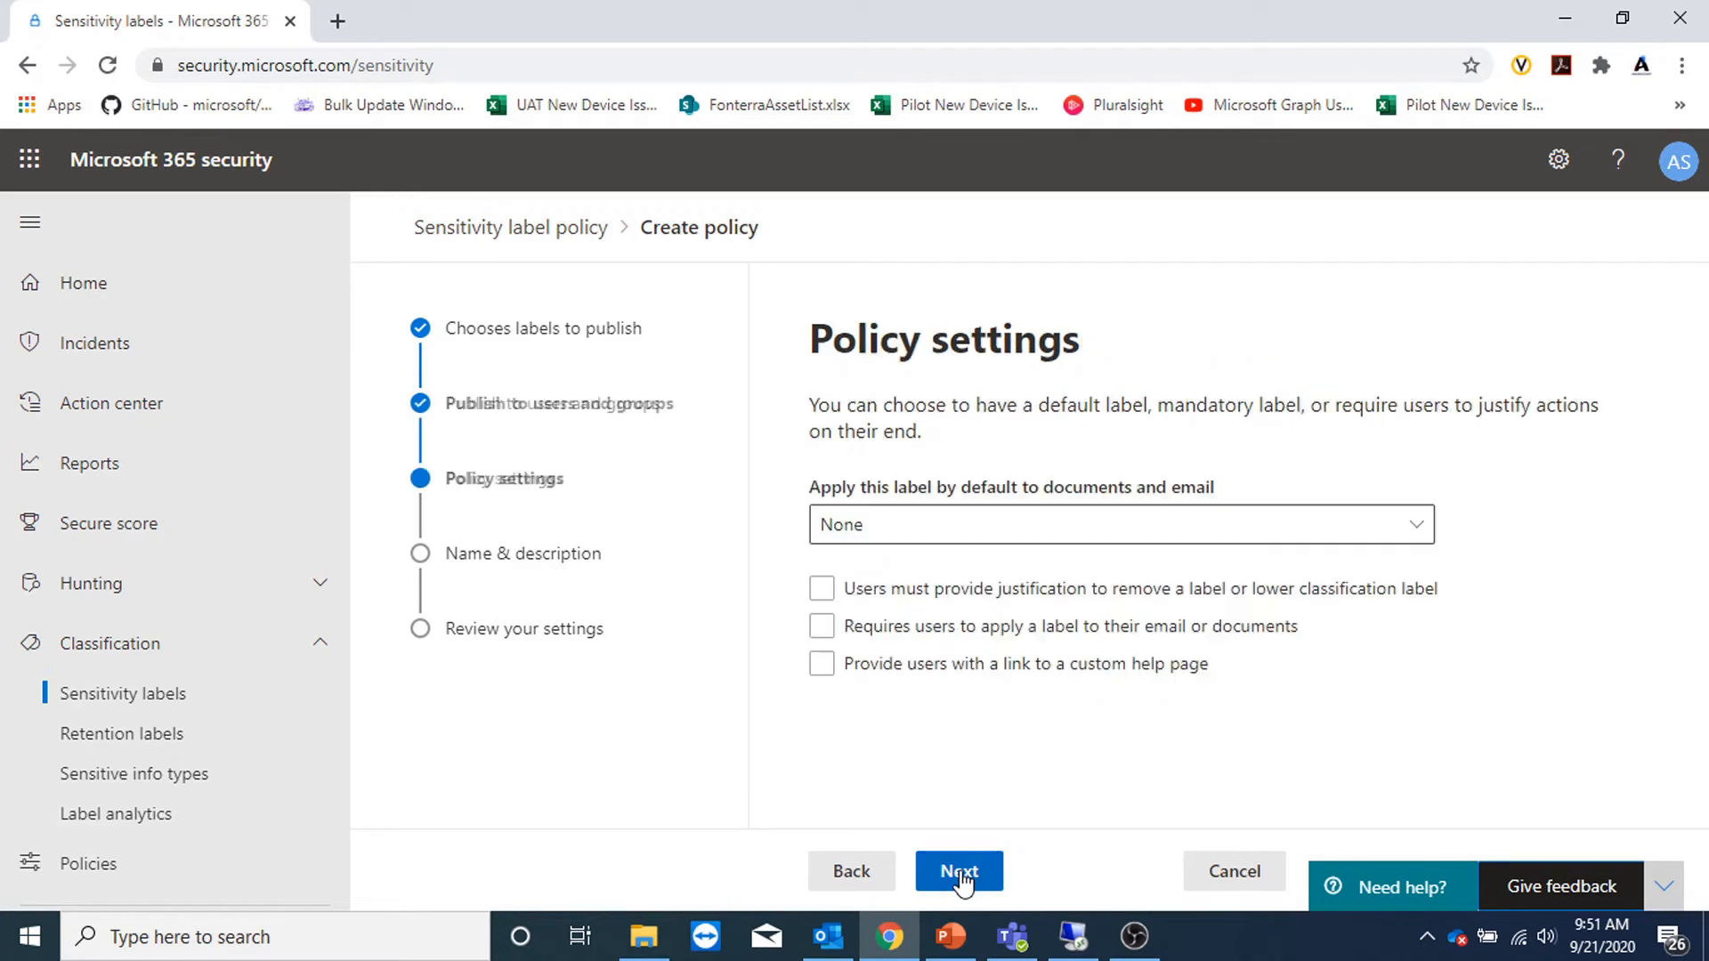
left_click(1063, 534)
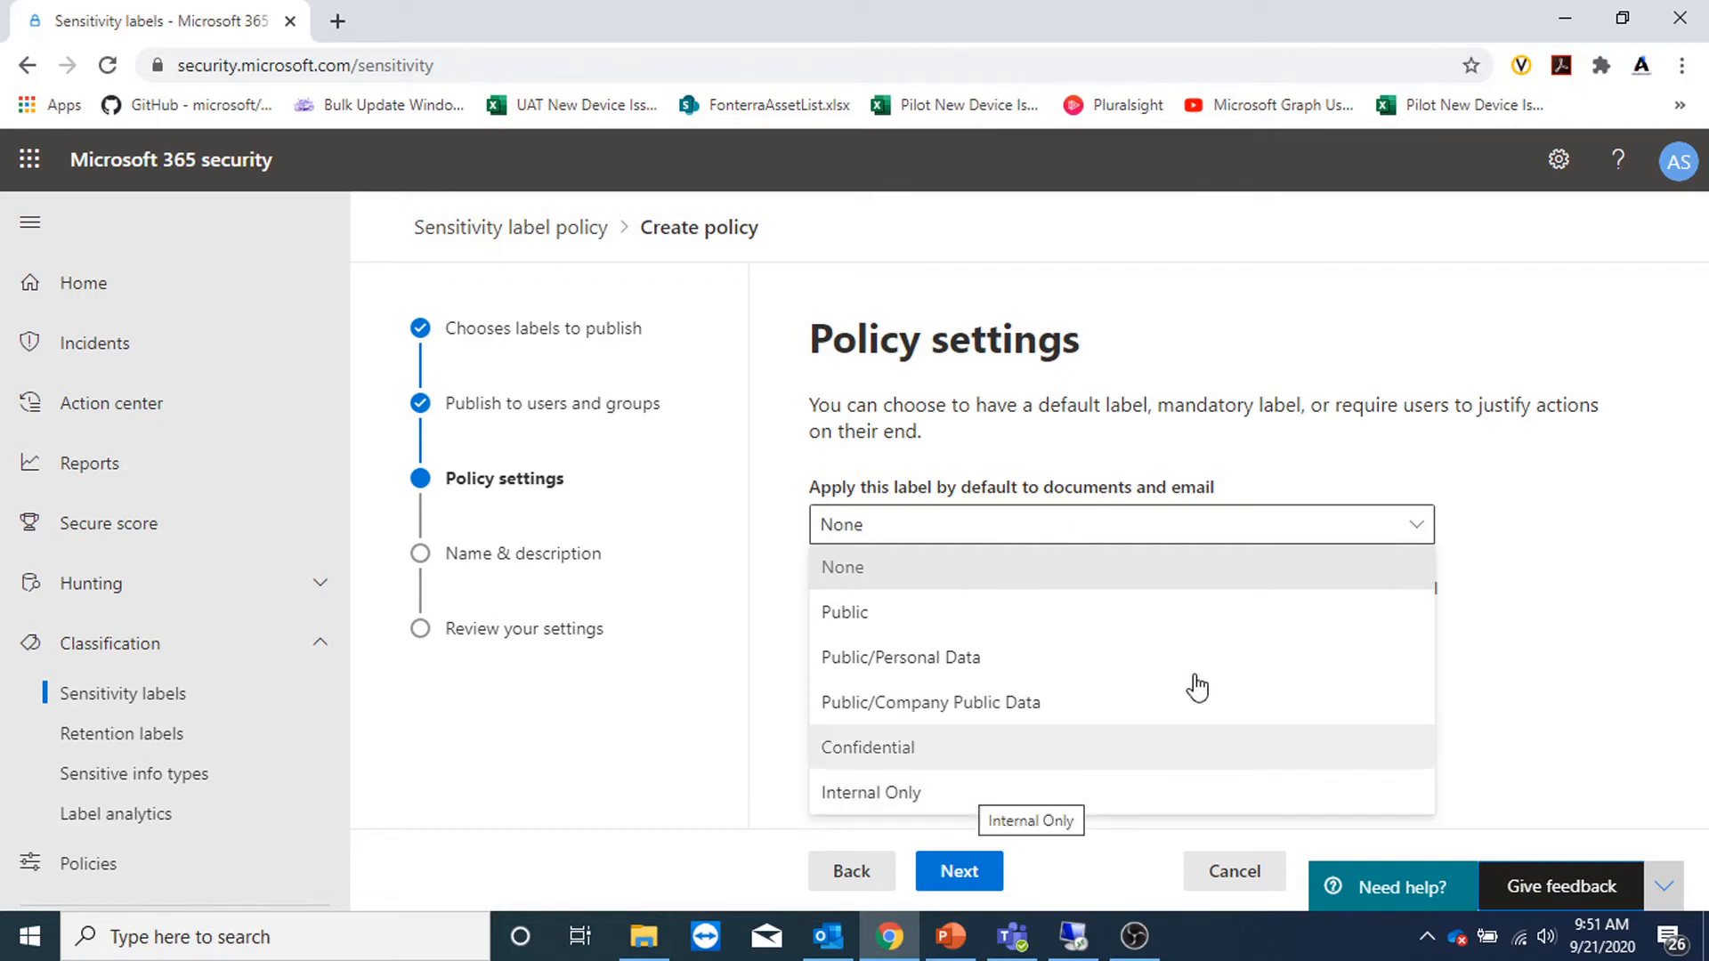
left_click(1537, 499)
Try the options for label removal justification, mandatory labeling and a custom help page link one by one, clearing each again
left_click(869, 597)
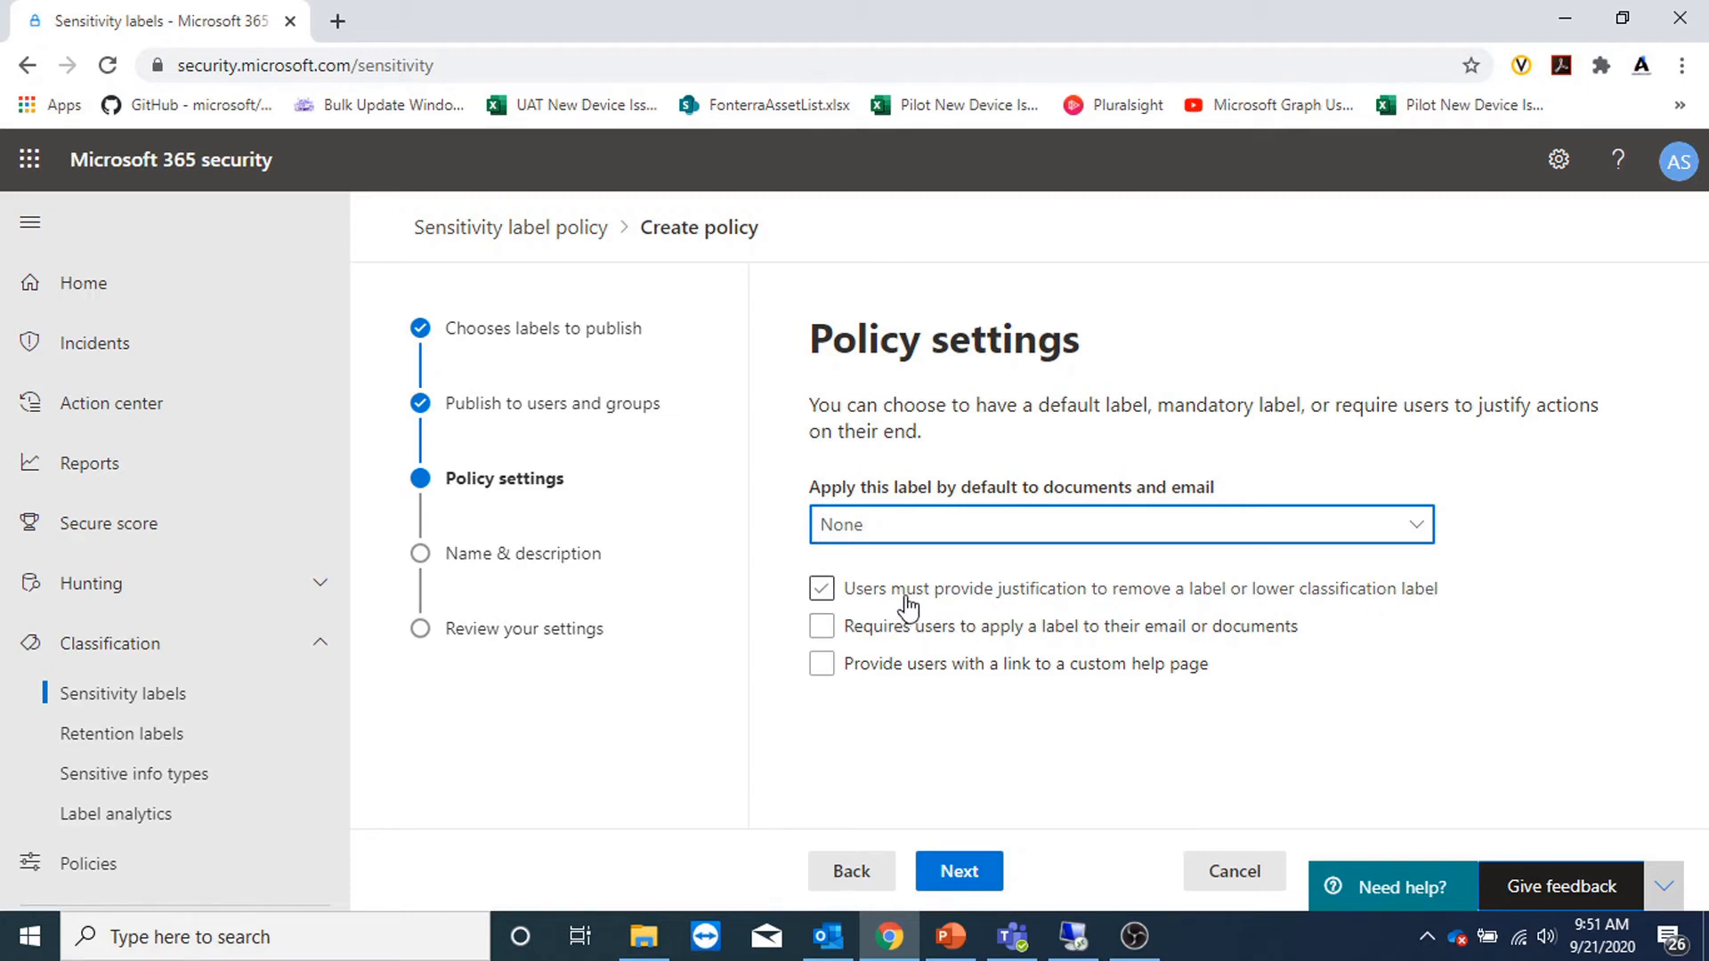
left_click(846, 591)
left_click(822, 626)
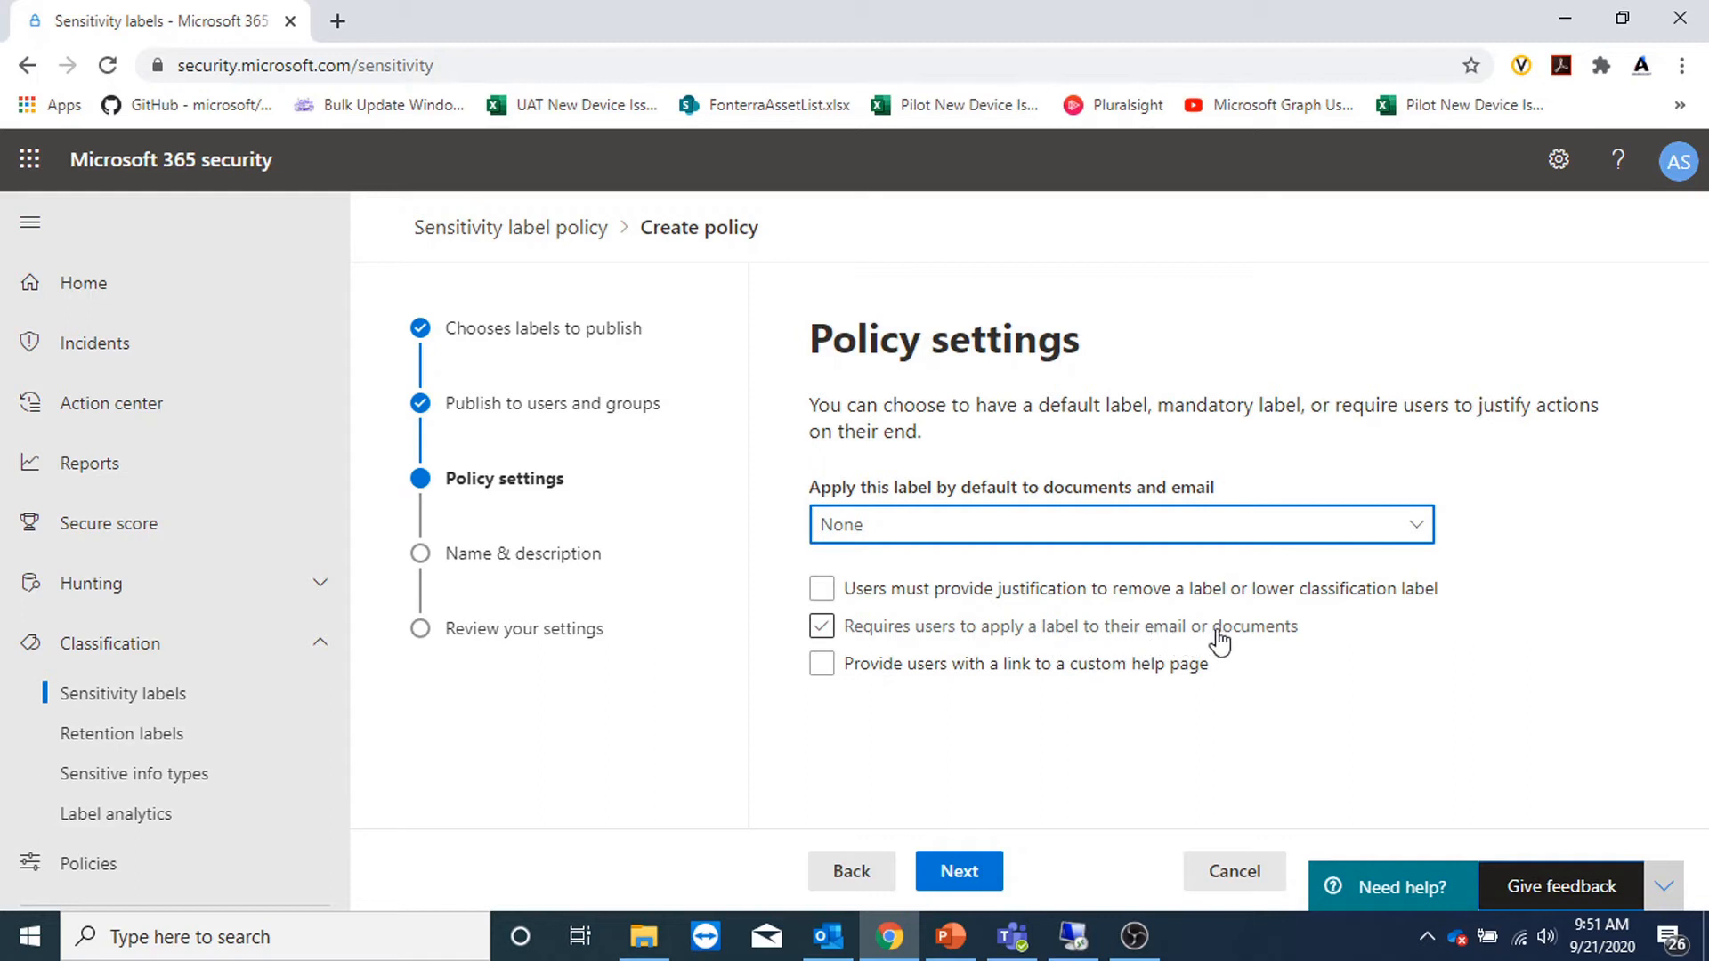
left_click(1068, 633)
left_click(897, 637)
left_click(897, 637)
left_click(1037, 638)
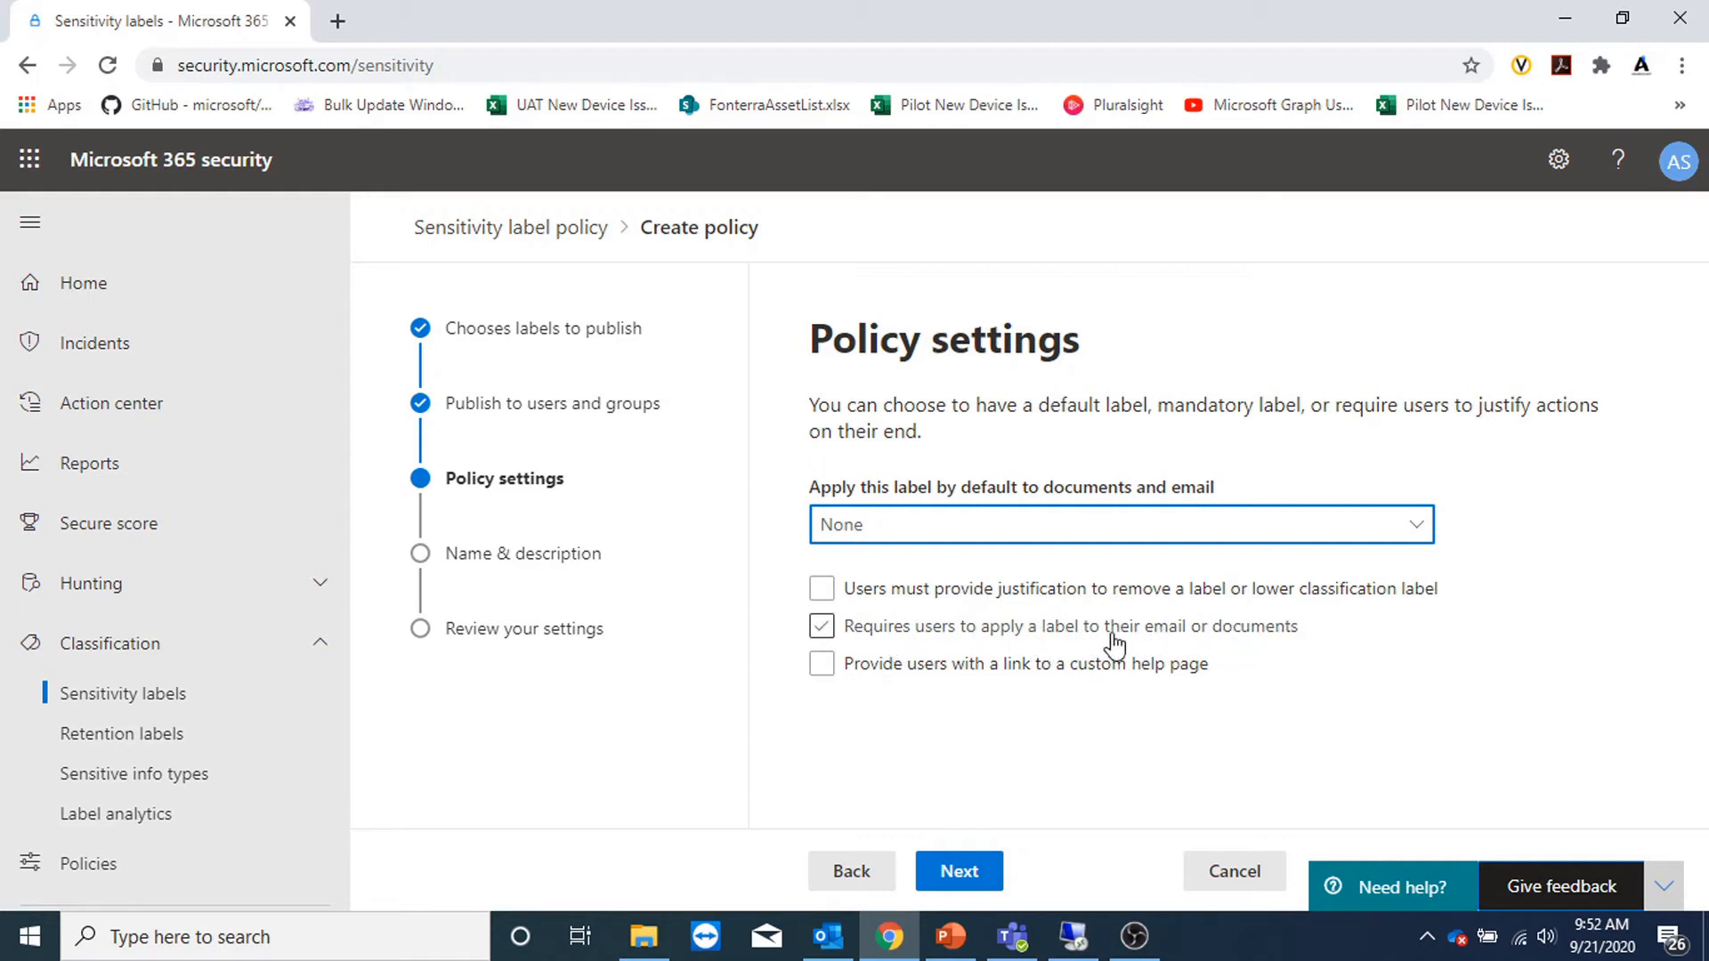
left_click(1292, 637)
left_click(951, 686)
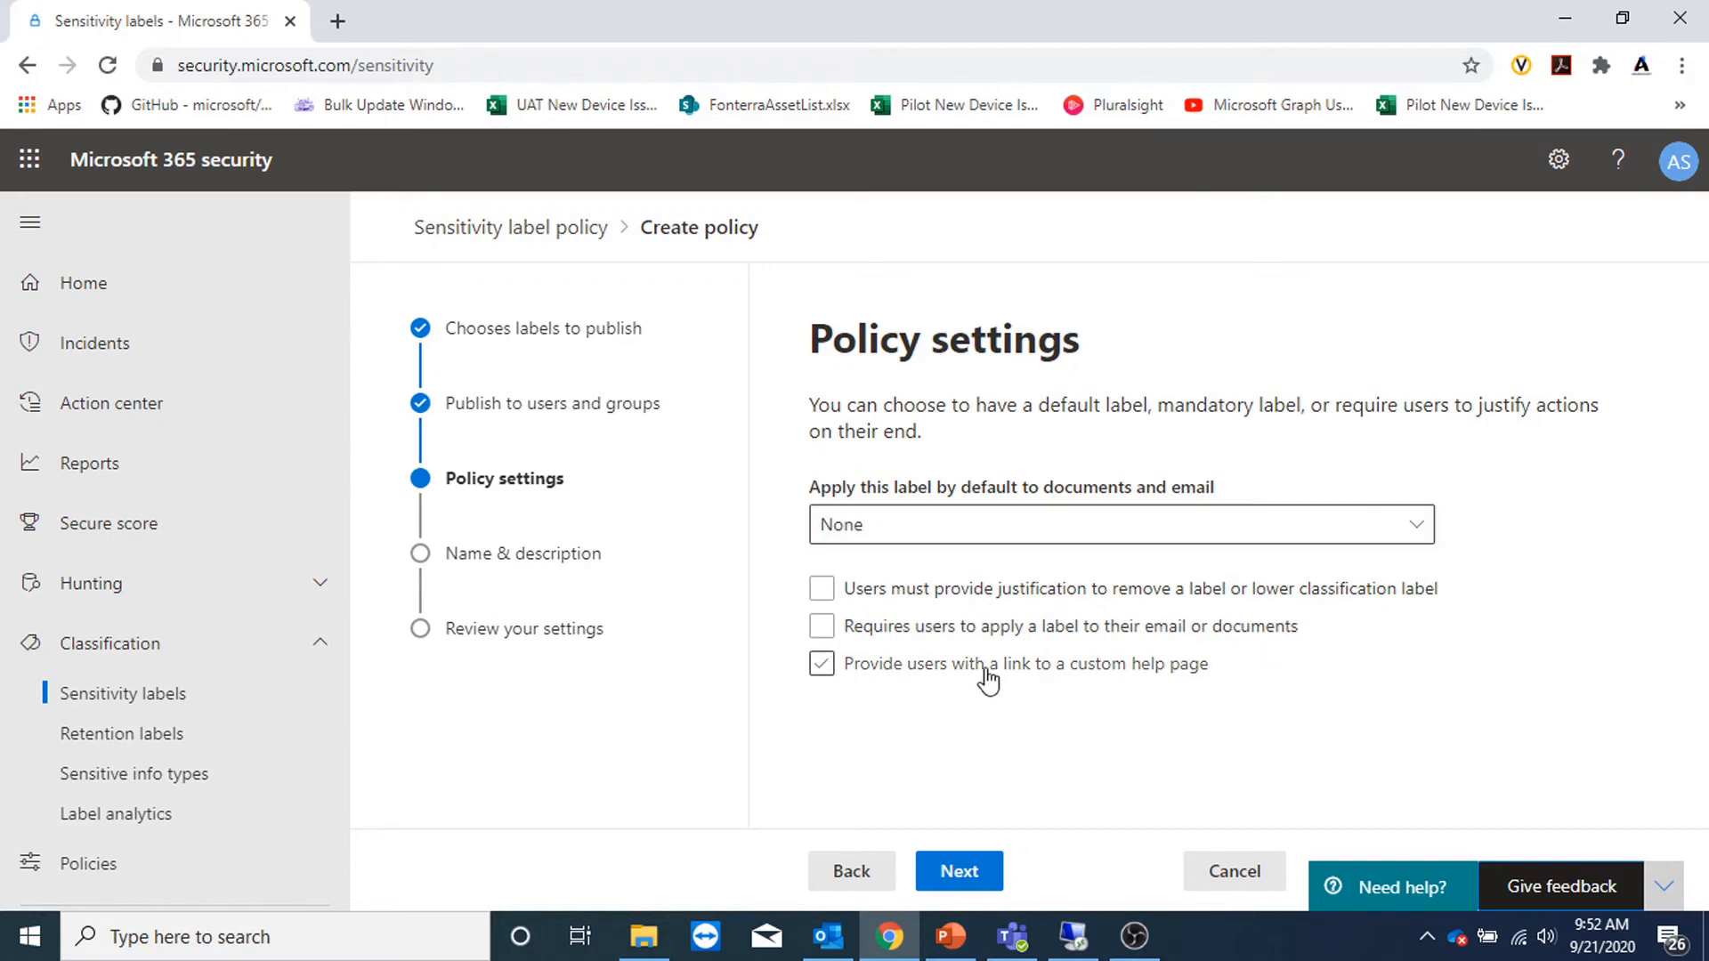
left_click(984, 681)
left_click(823, 665)
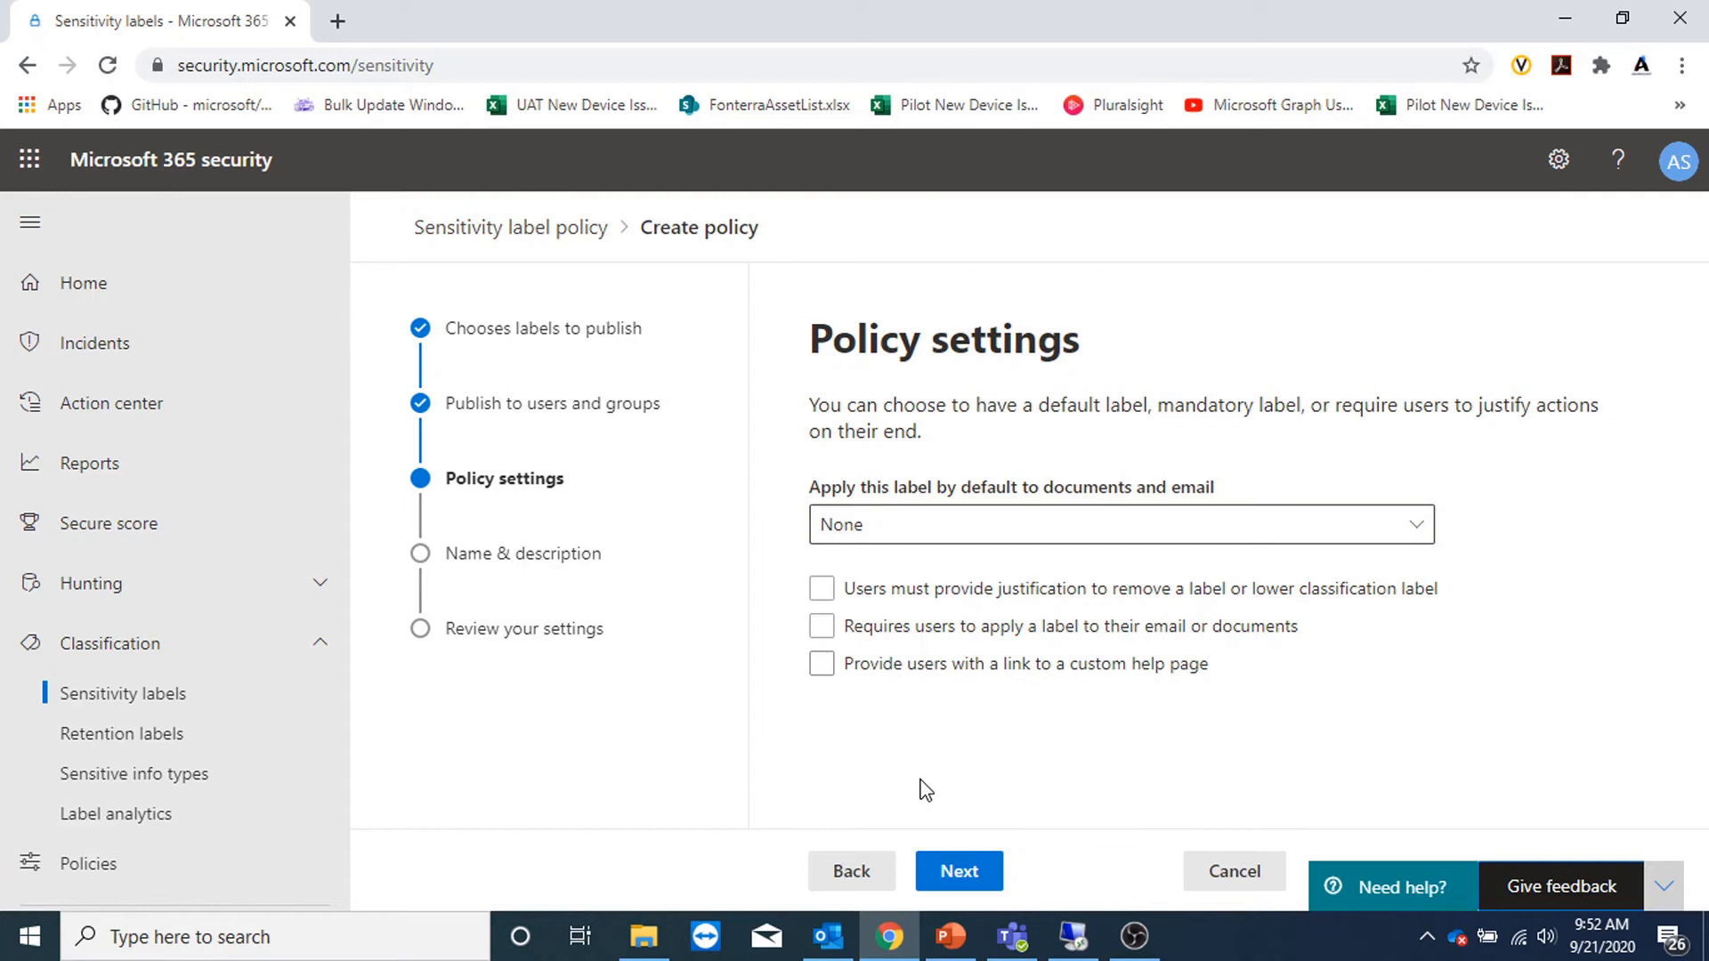
Continue to the label policy's name and description page and cancel the policy creation
left_click(962, 872)
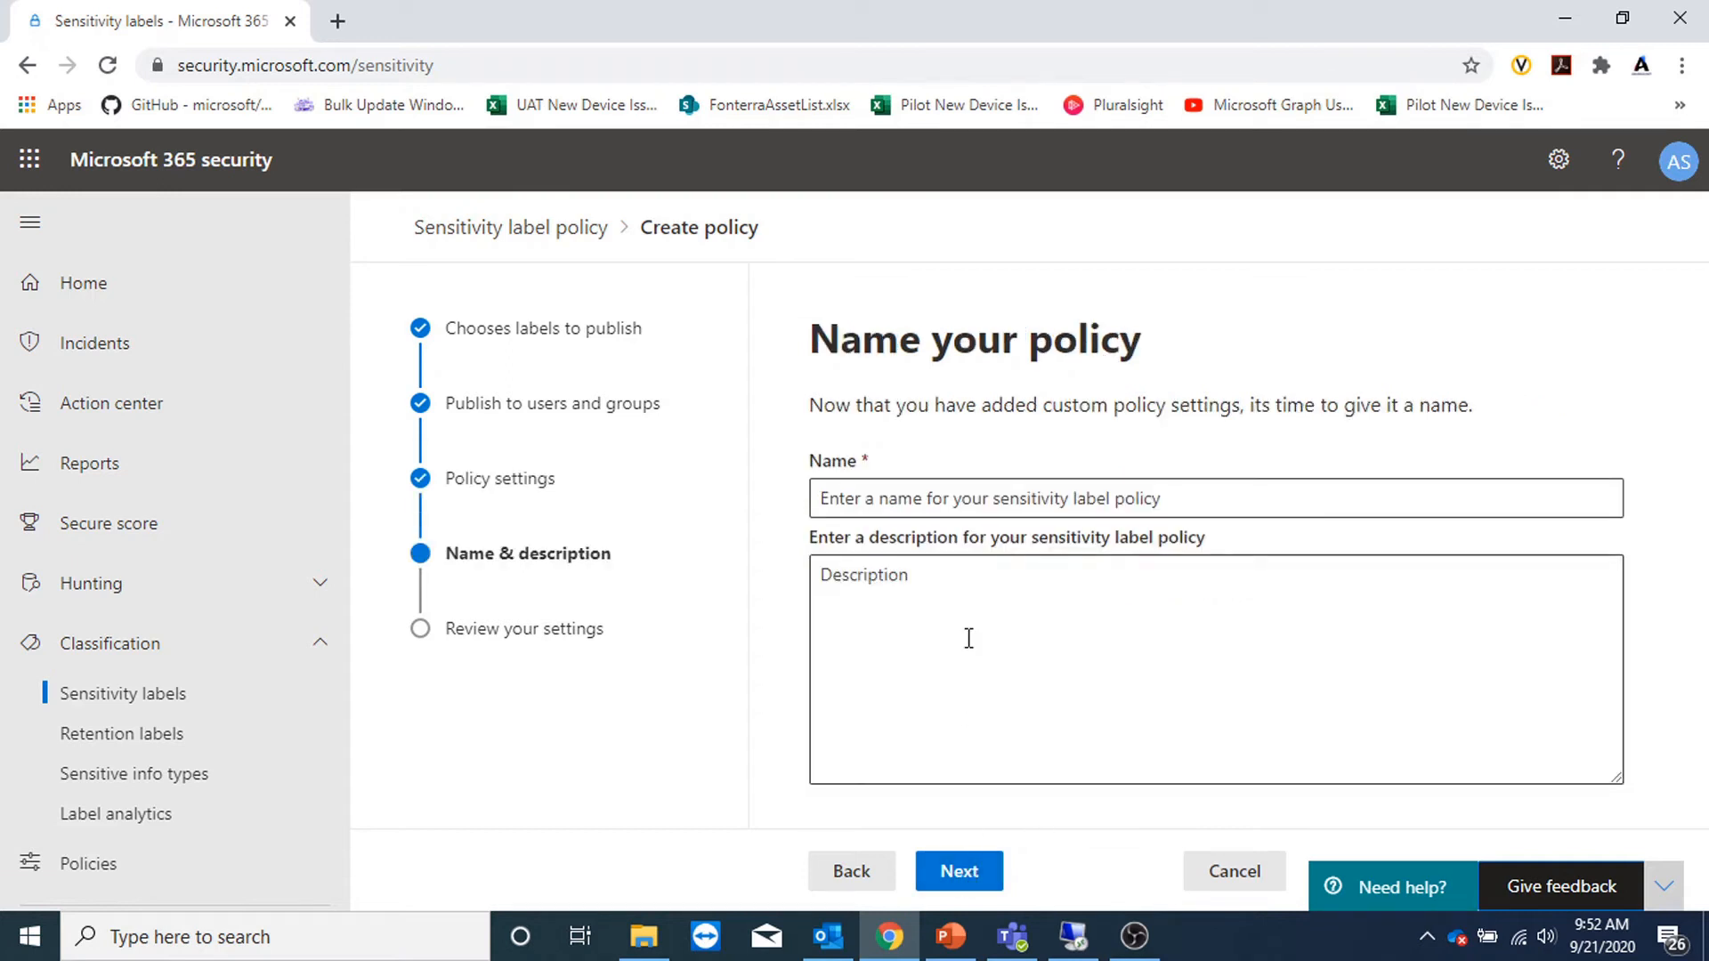
left_click(981, 501)
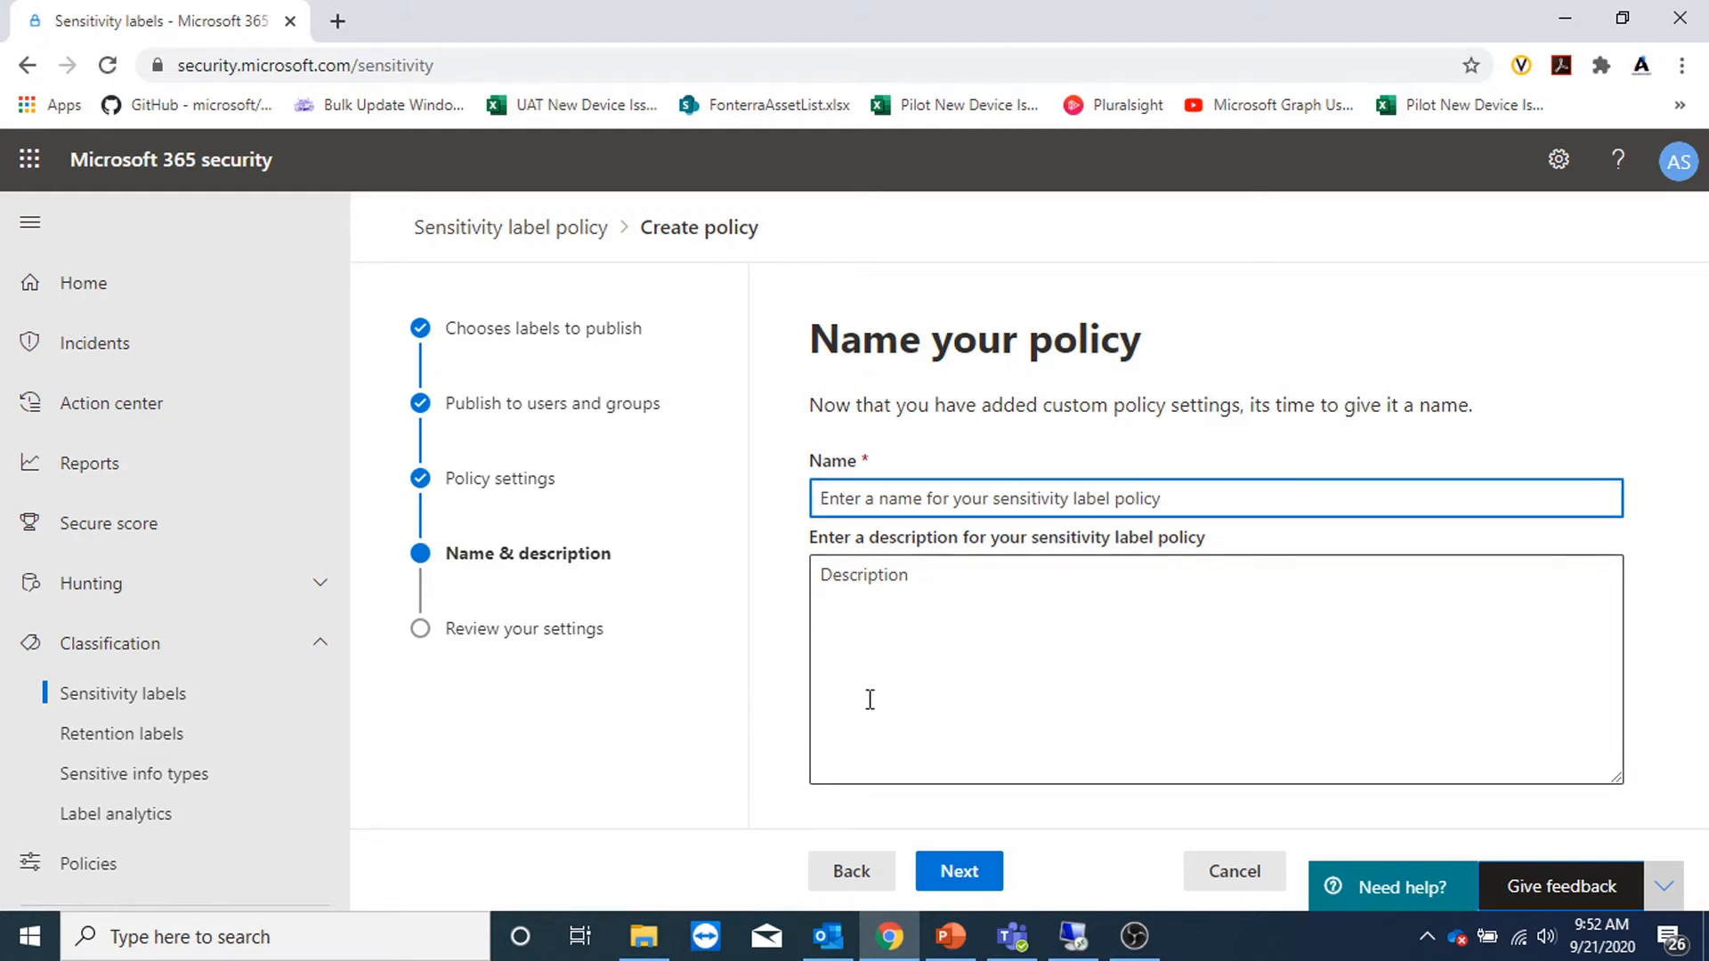
left_click(1192, 873)
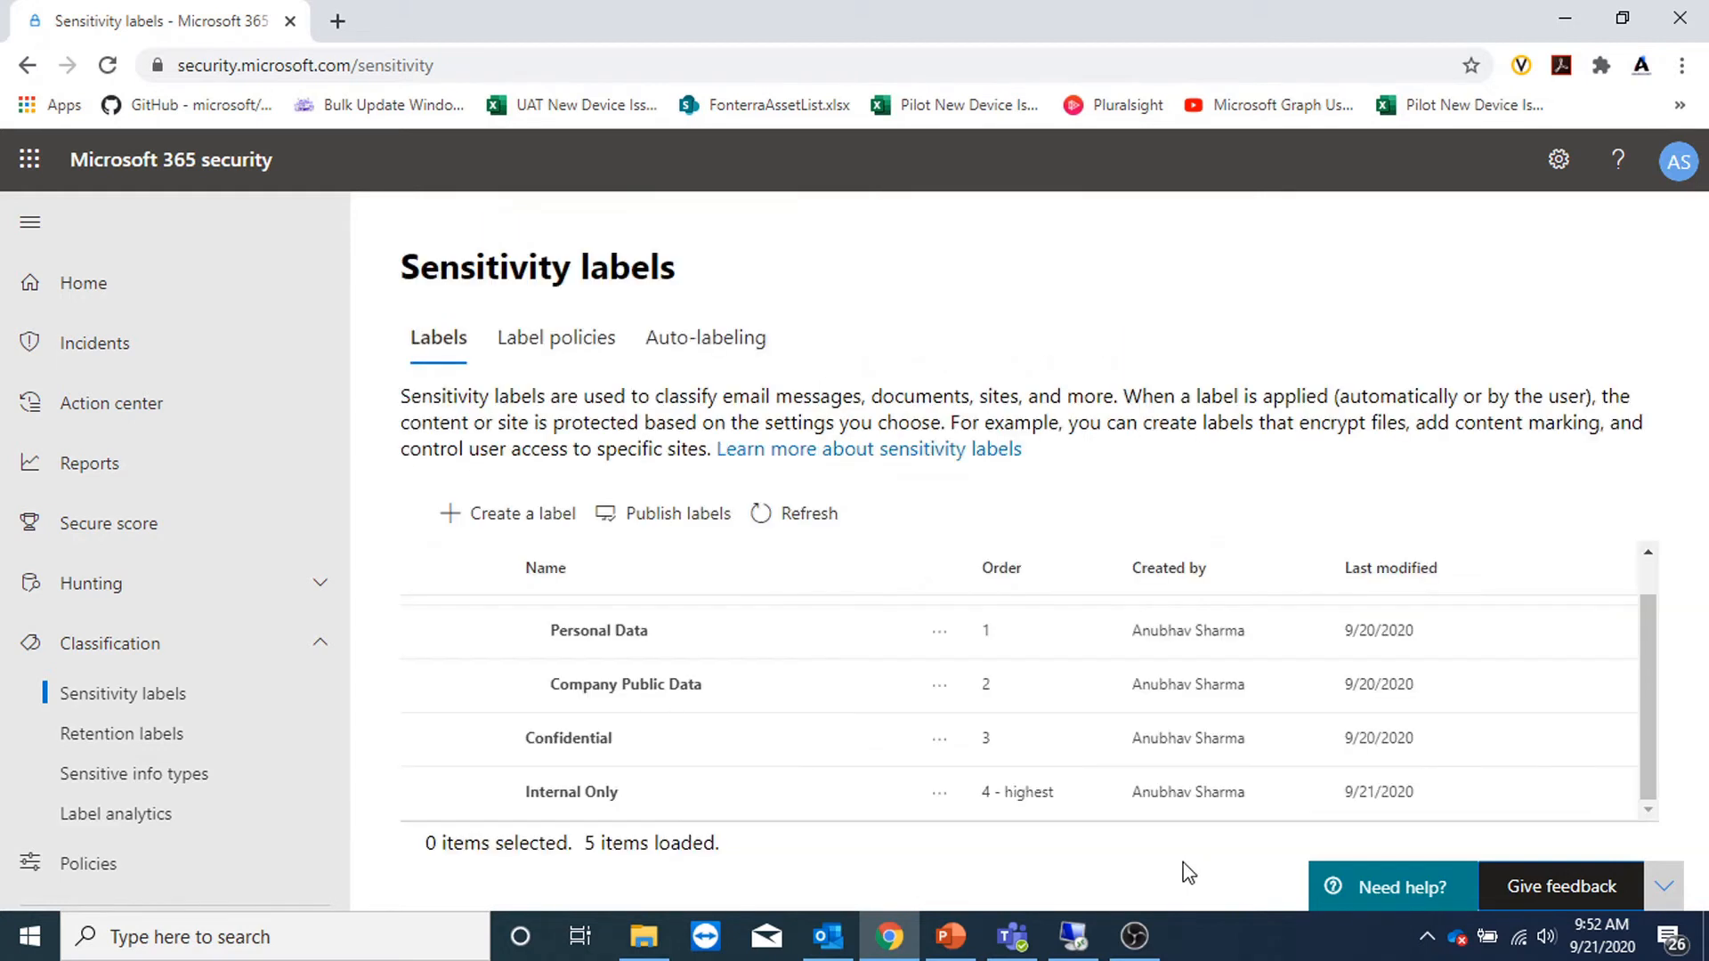
Look at the Default Labeling Policy in the list of existing label policies
left_click(592, 352)
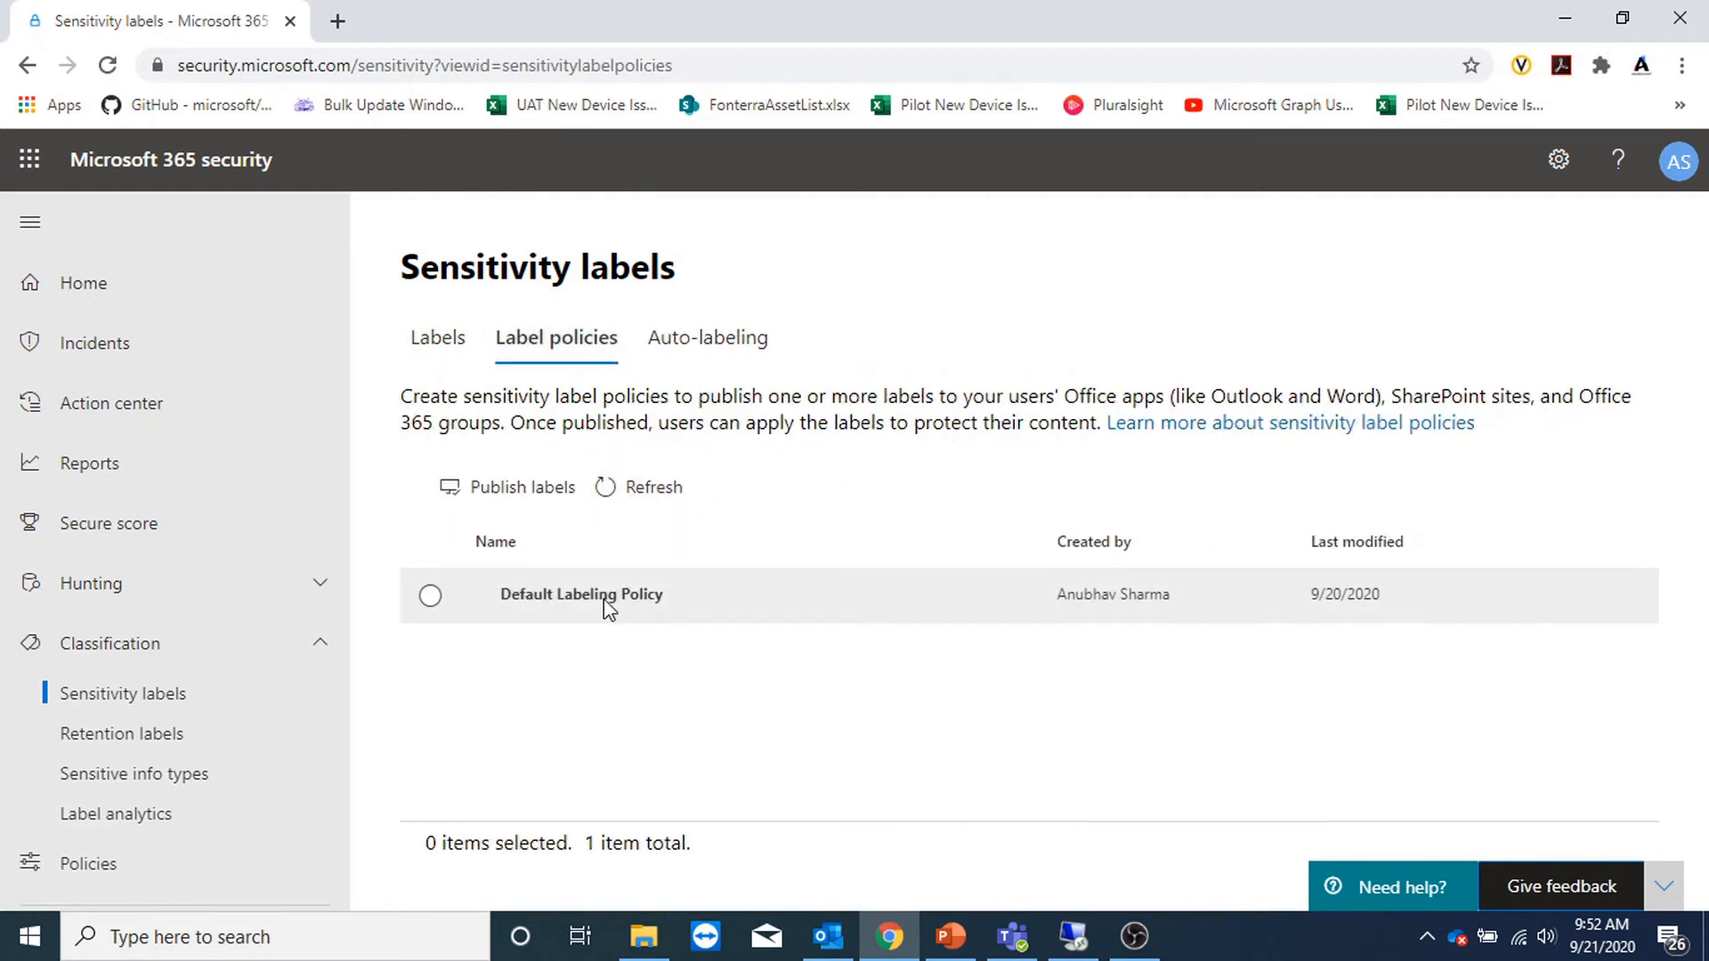
left_click(601, 605)
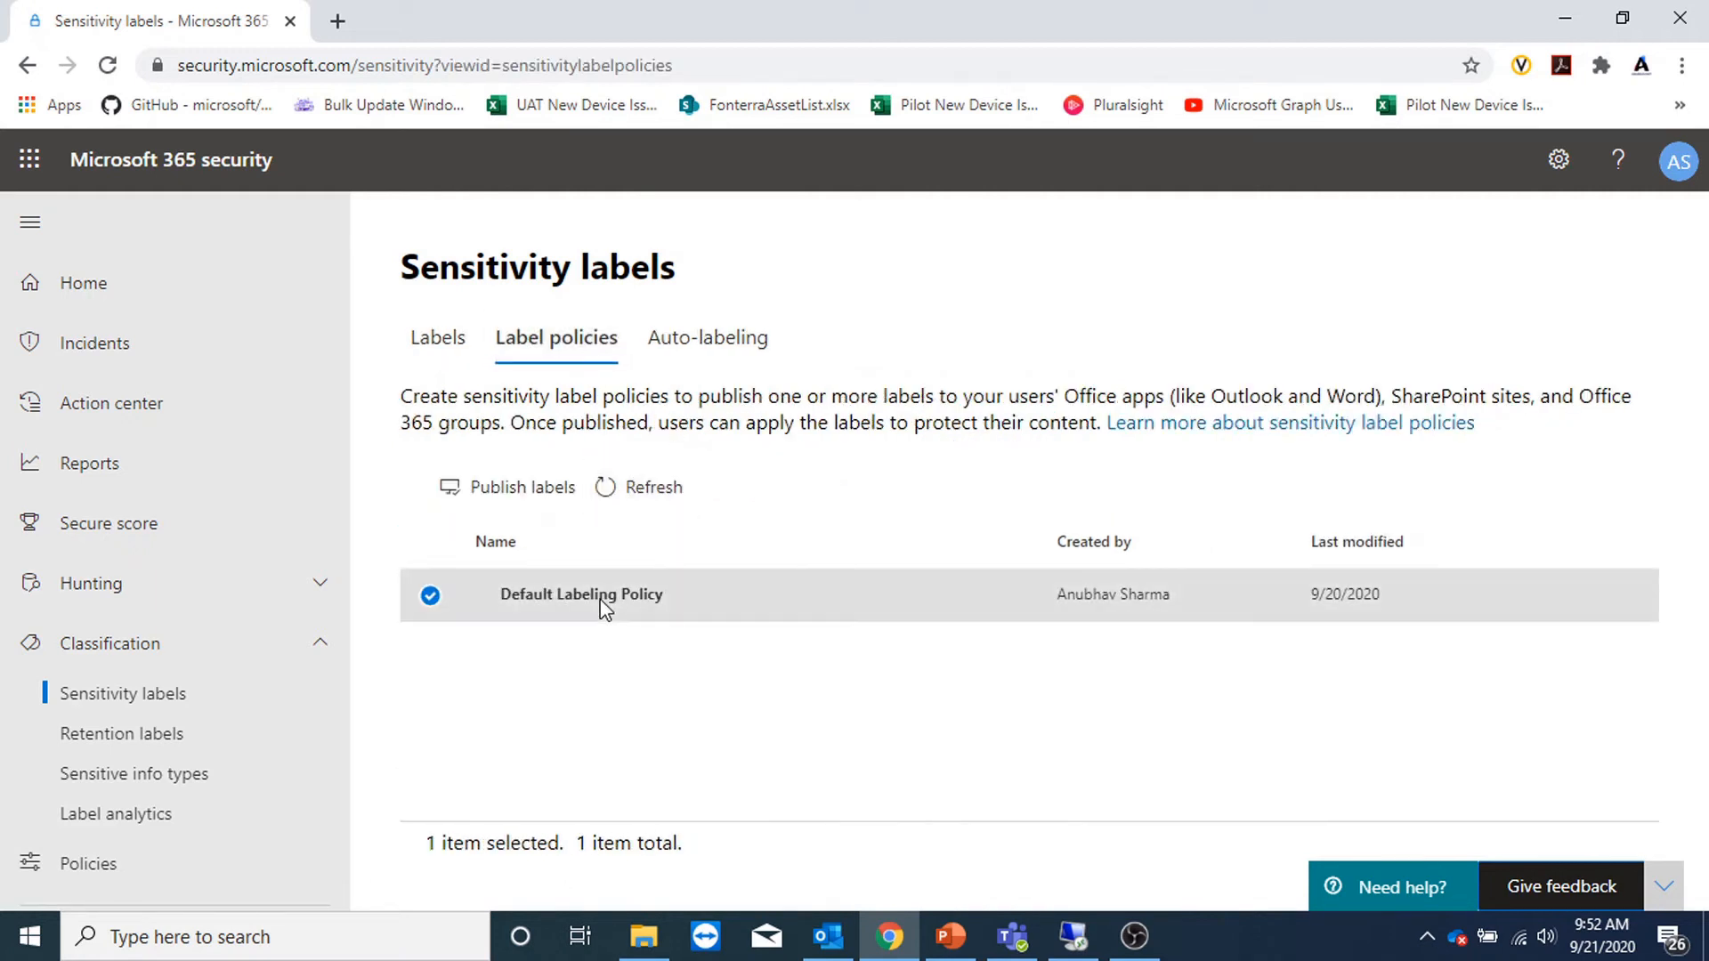
left_click(431, 596)
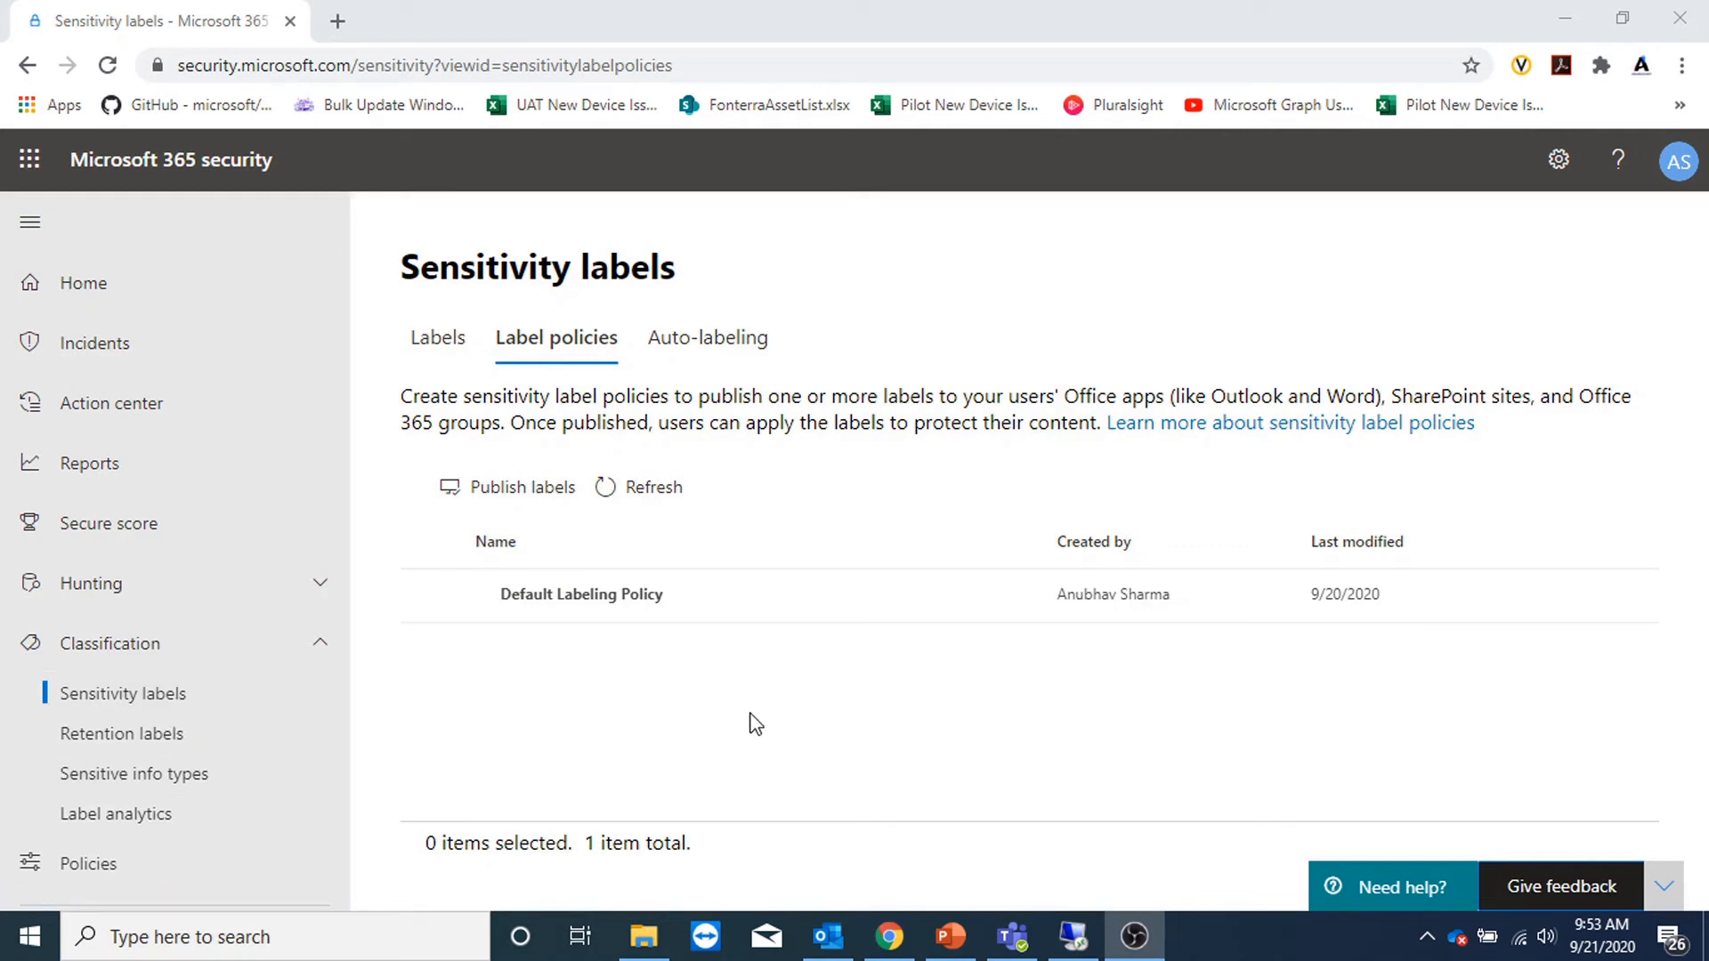
Read the auto-labeling introduction on applying labels to emails and OneDrive or SharePoint files and on running policies in simulation mode
left_click(746, 360)
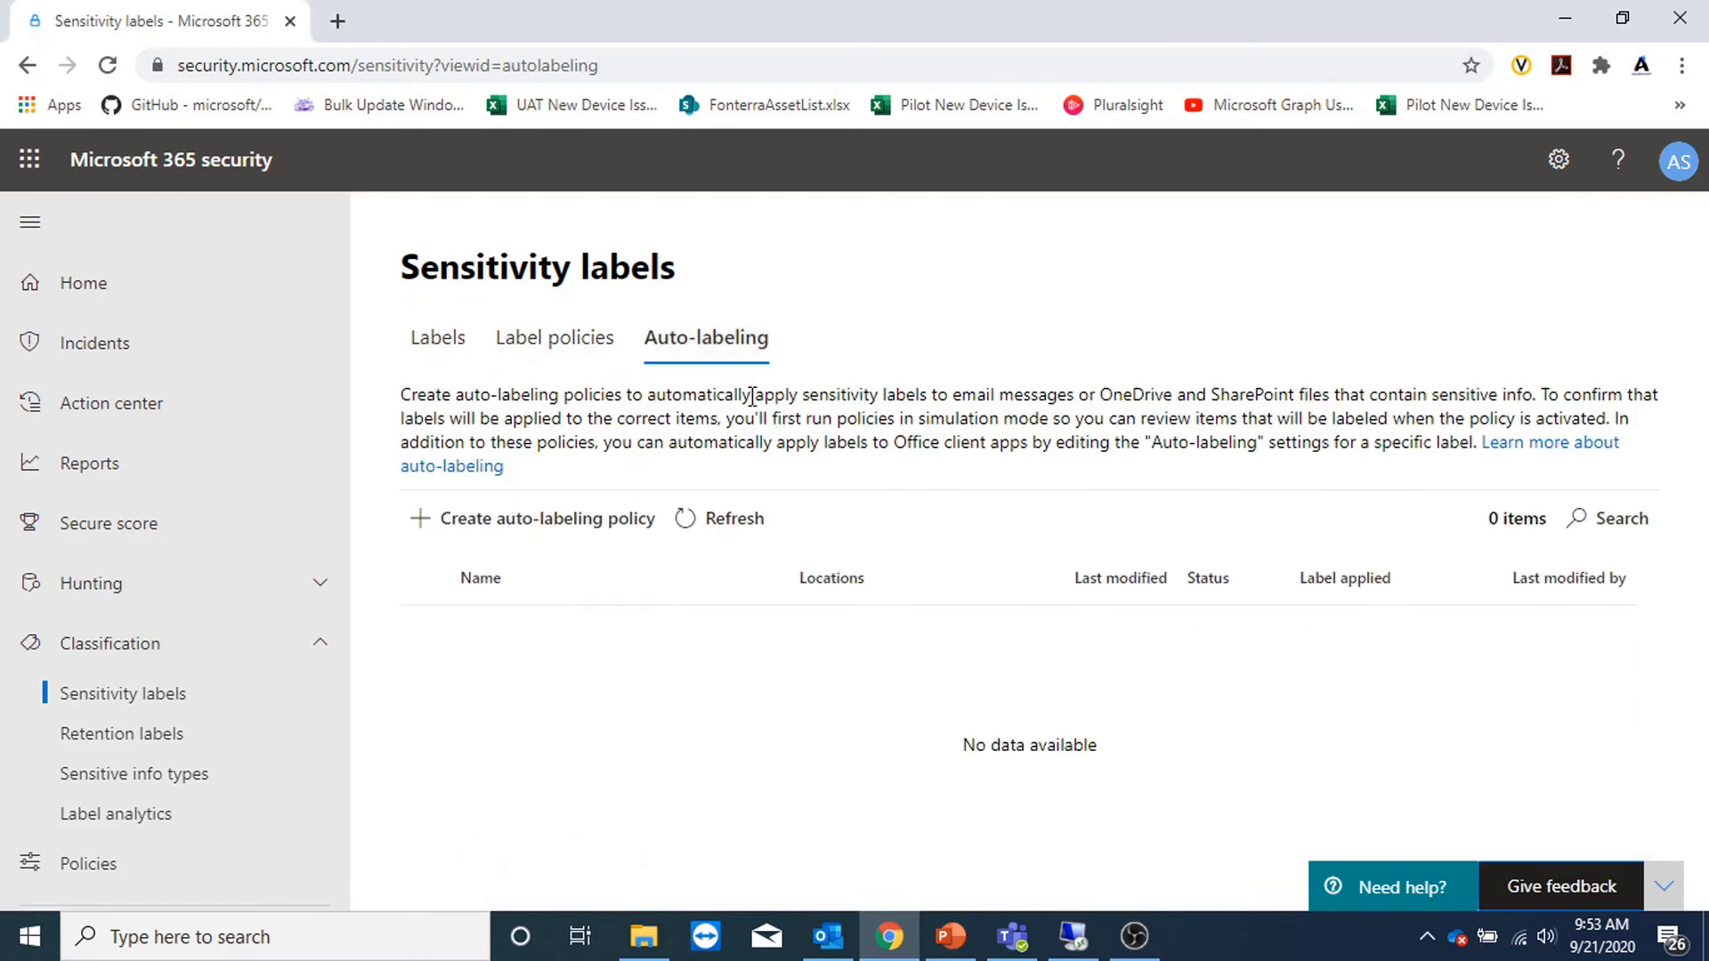
left_click_drag(780, 396, 1528, 393)
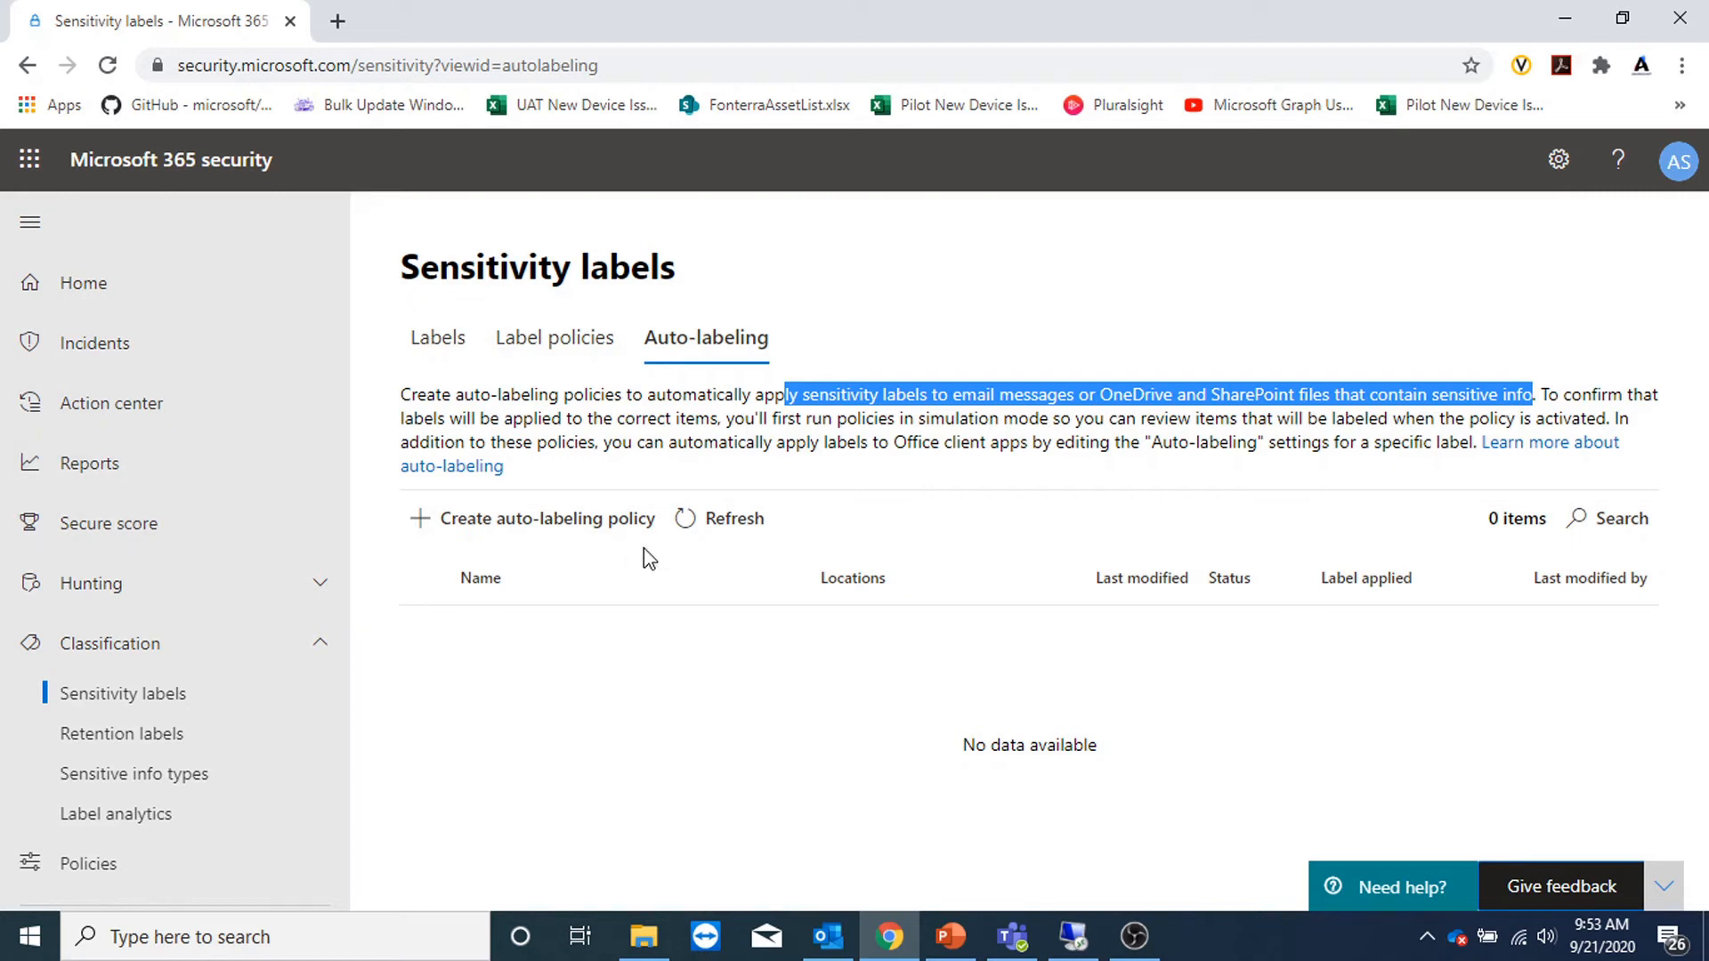
left_click_drag(810, 419, 1041, 419)
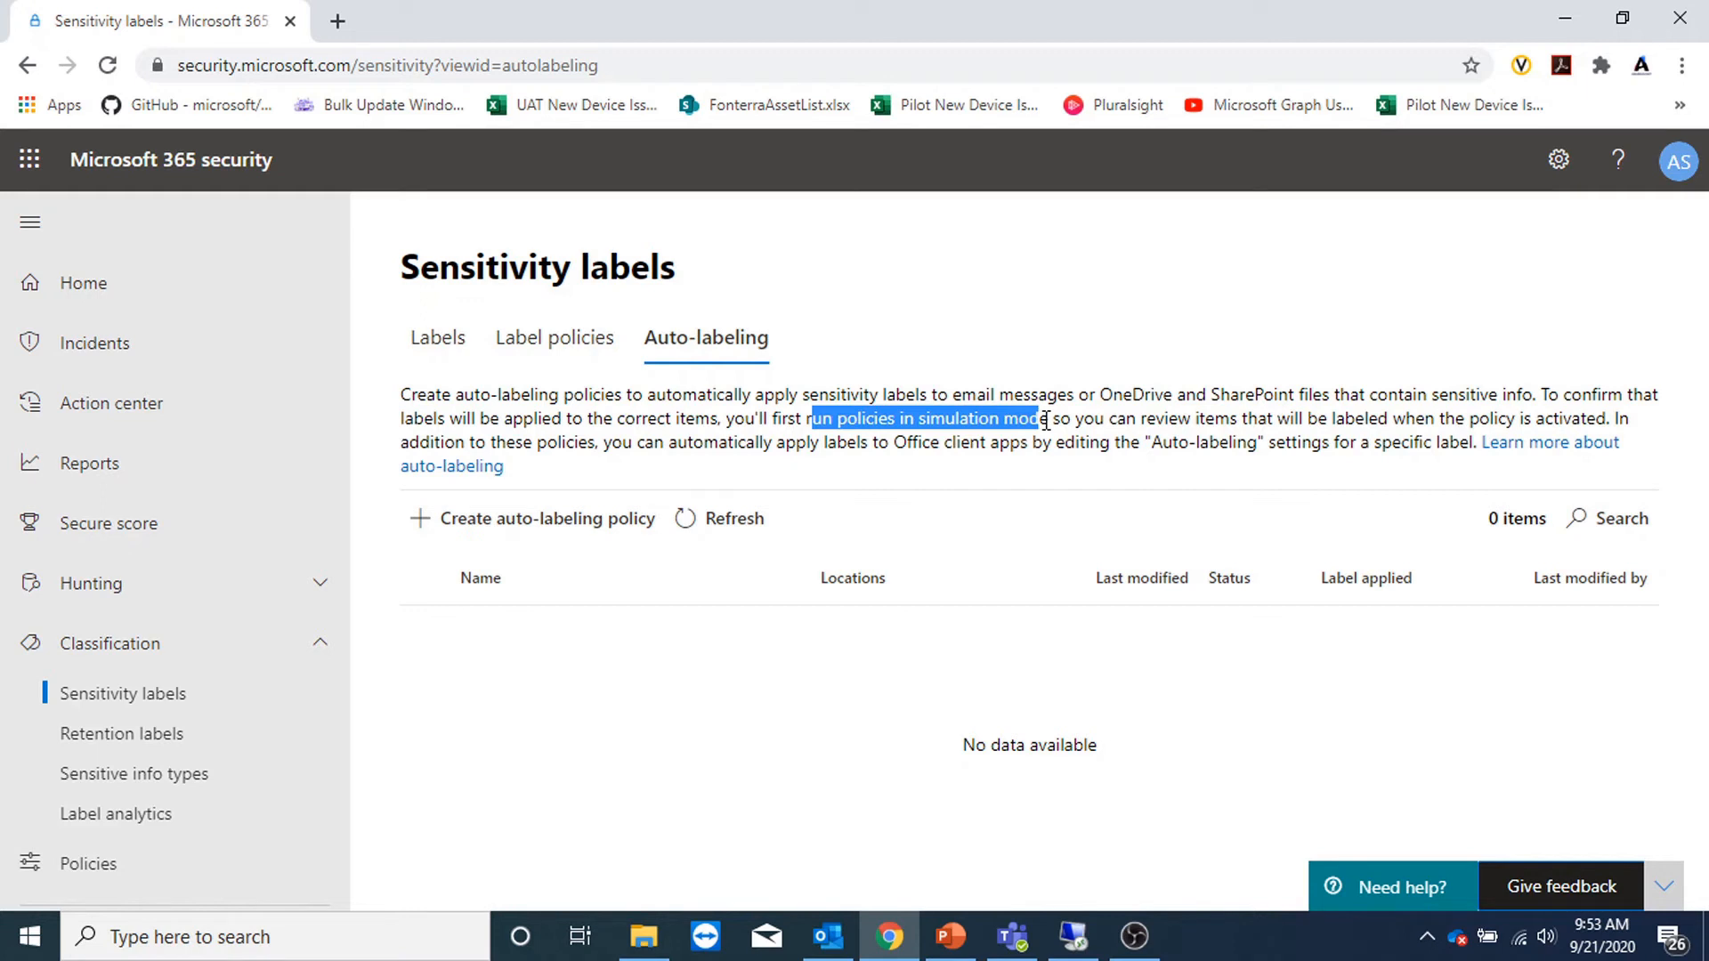
left_click_drag(1053, 418, 893, 416)
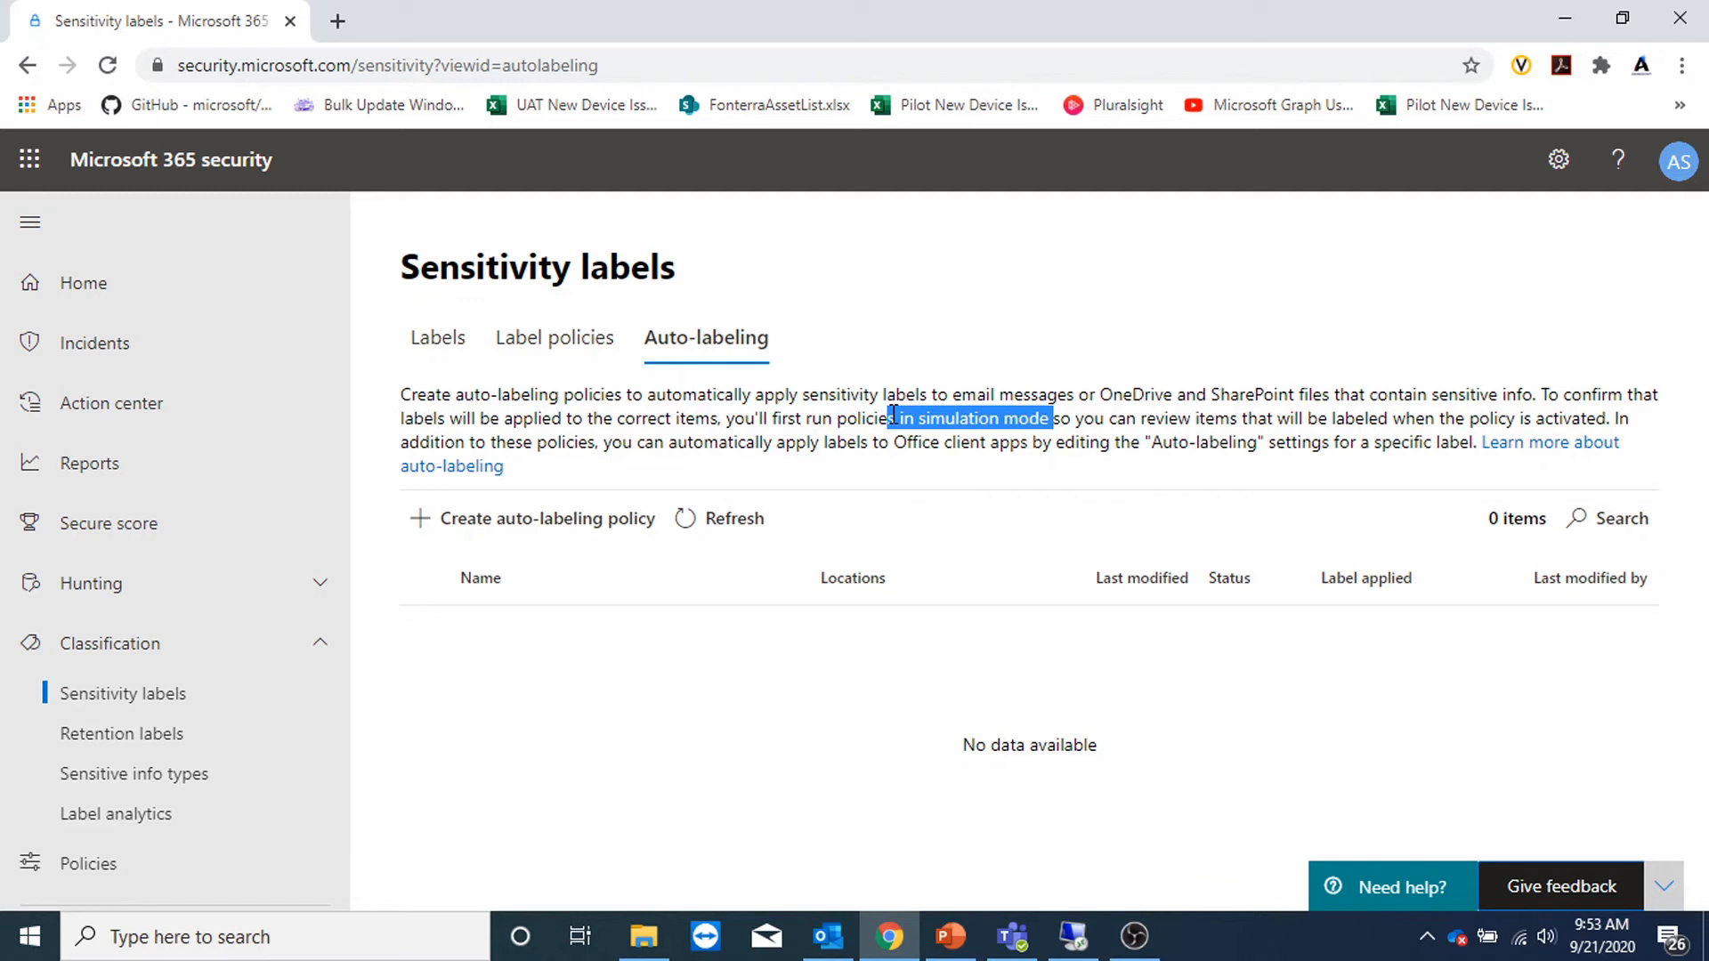
left_click(894, 415)
left_click_drag(918, 418, 1051, 420)
left_click(1041, 427)
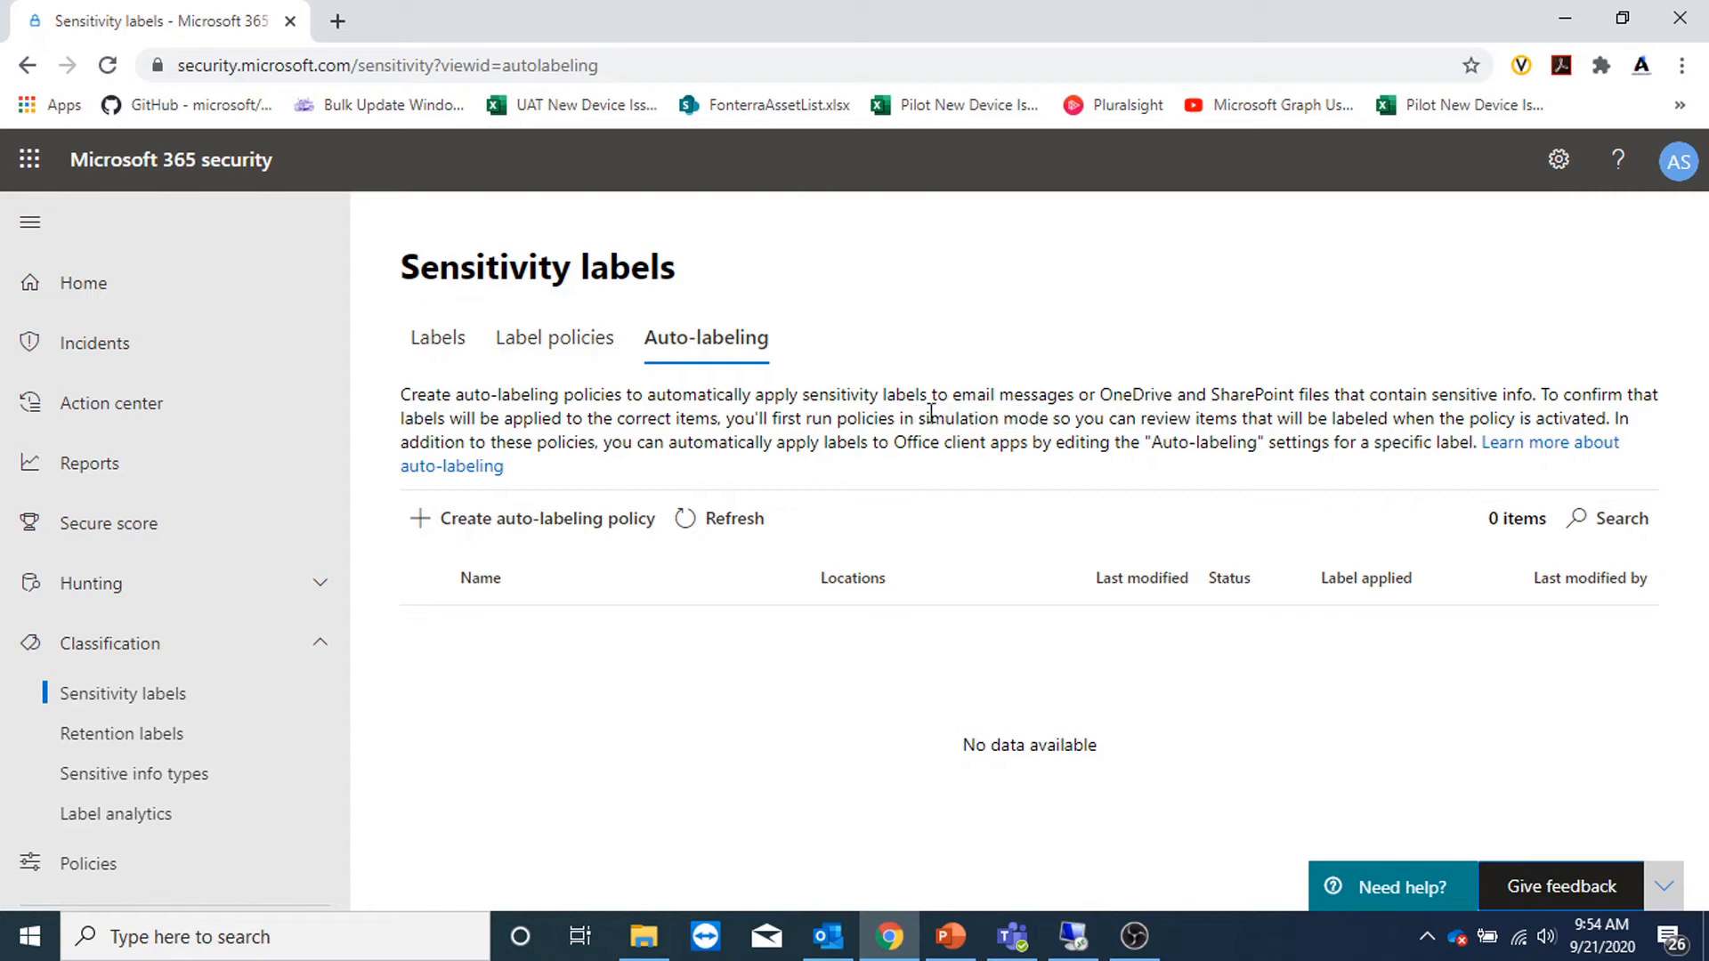
left_click_drag(919, 418, 1044, 418)
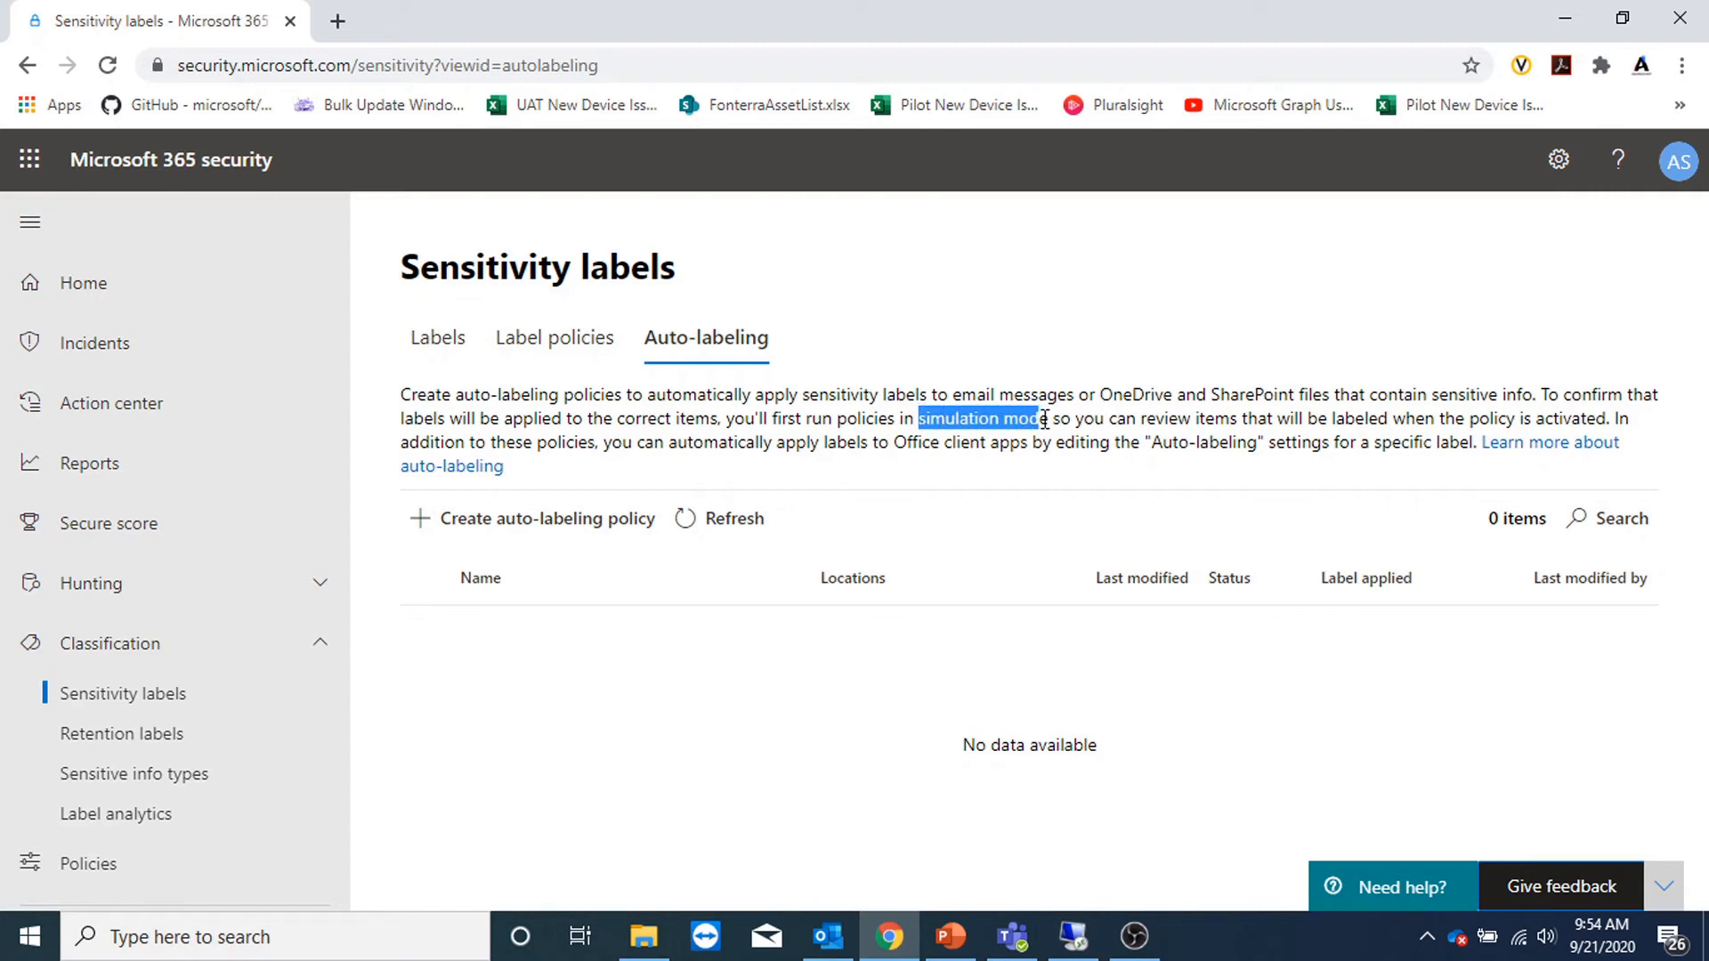
Start a new auto-labeling policy based on the Custom template and continue to the naming page
left_click(624, 518)
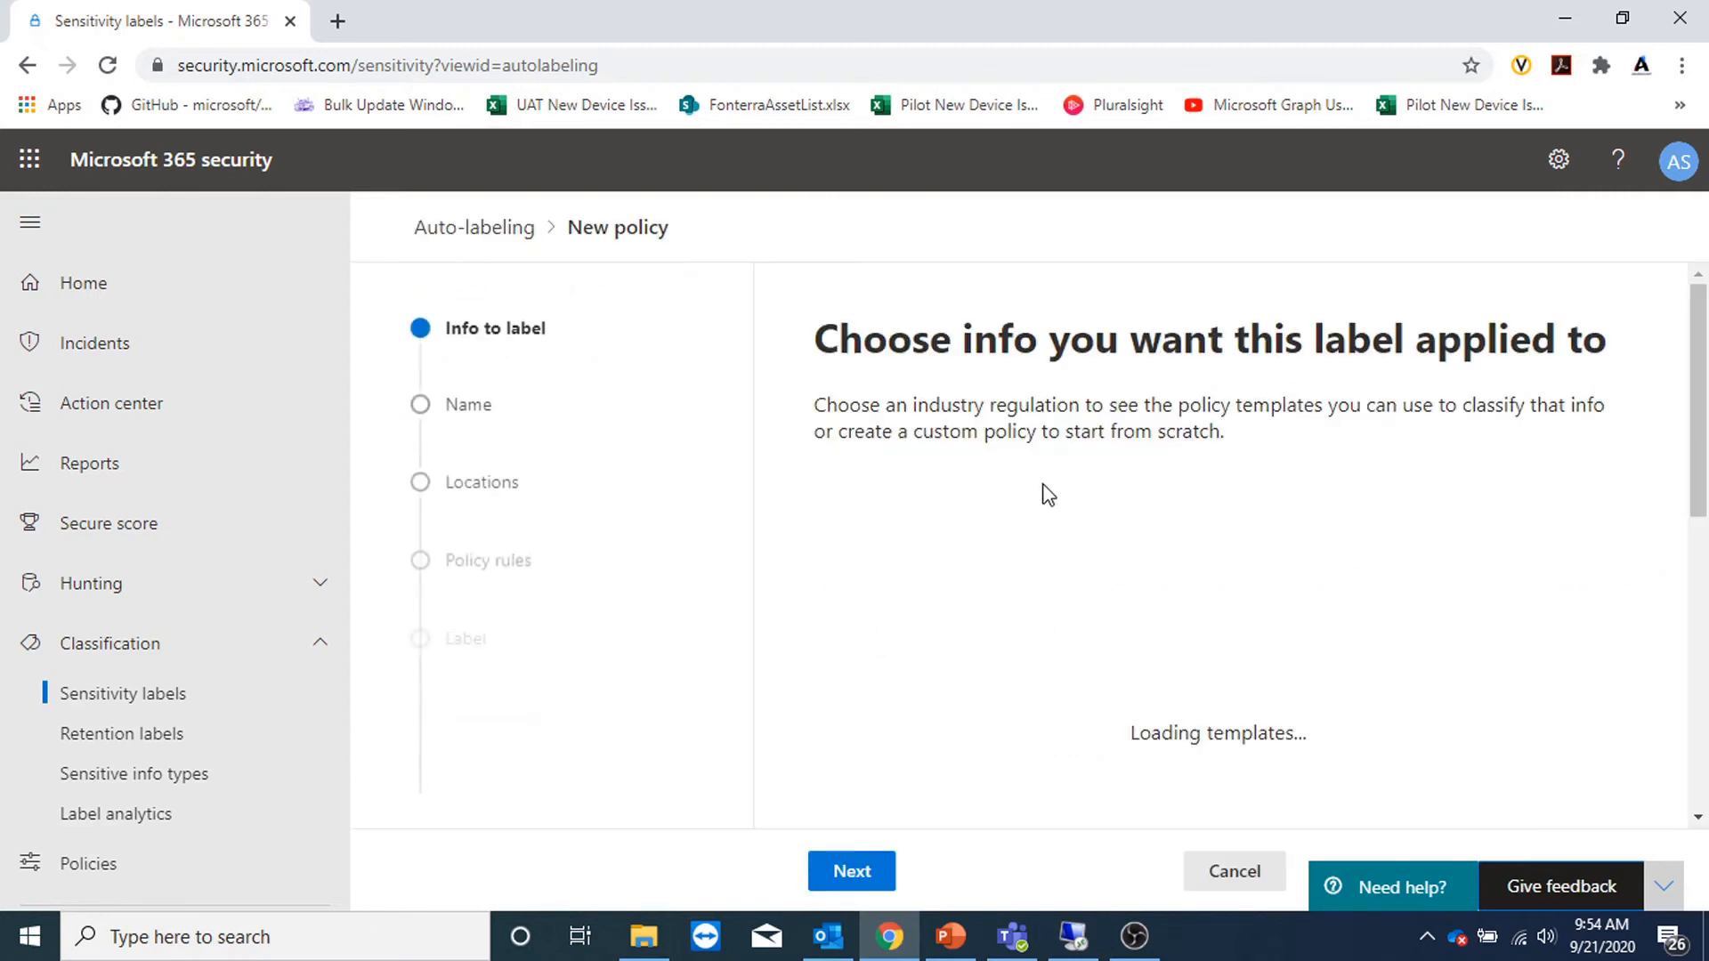
scroll(801, 496, "down", 5)
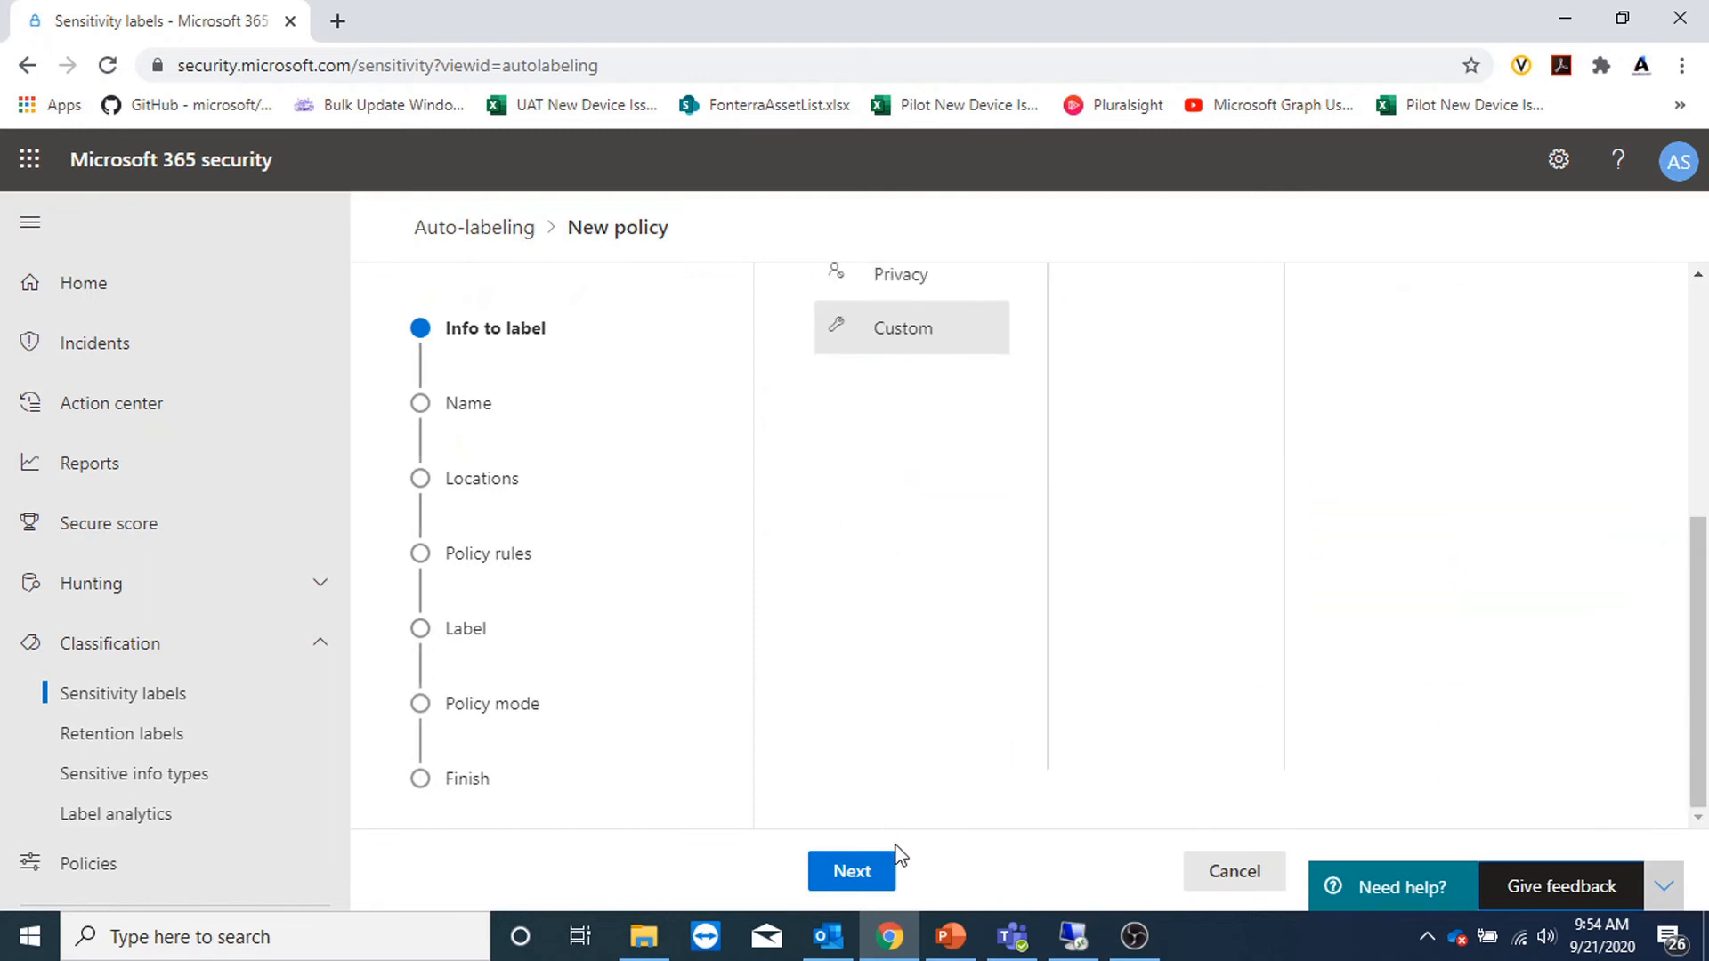
left_click(884, 885)
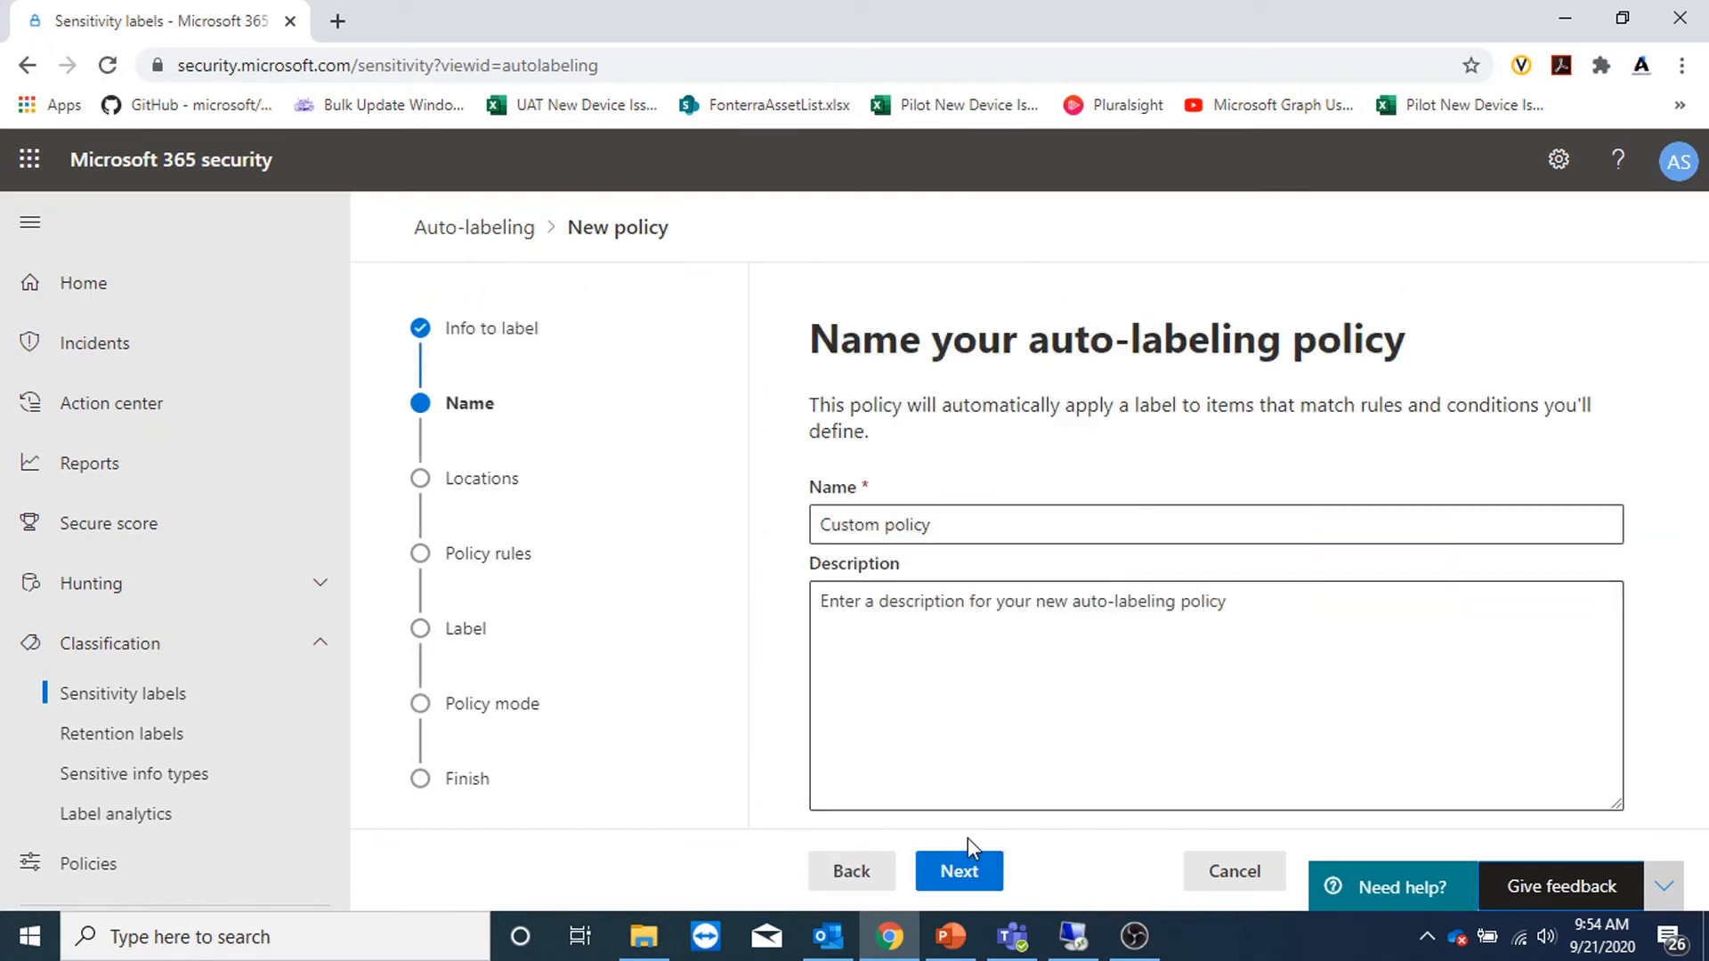
Enter "dxvdxv" in the auto-labeling policy's name and "xcv" as its description, and continue to the locations page
left_click(961, 532)
type("dxvdxv")
left_click(946, 637)
type("xcv")
left_click(958, 879)
scroll(1101, 688, "down", 1)
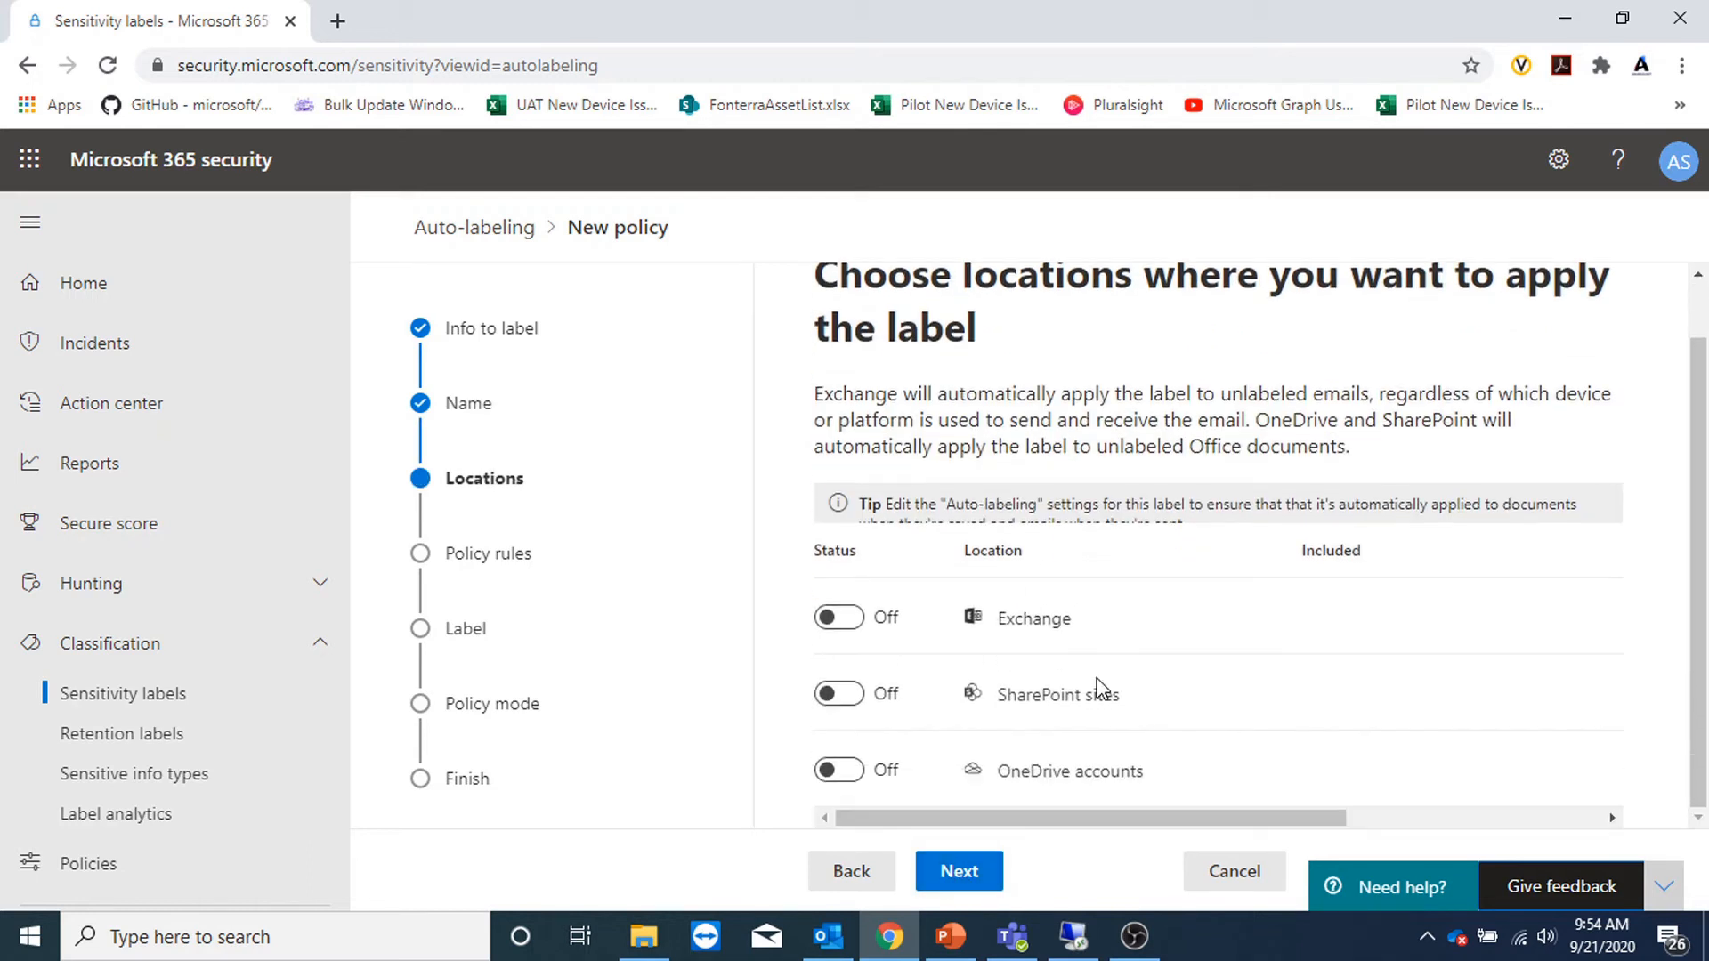
Try enabling Exchange, SharePoint sites and OneDrive accounts in turn to compare their inclusion options, switching each off again
left_click(857, 623)
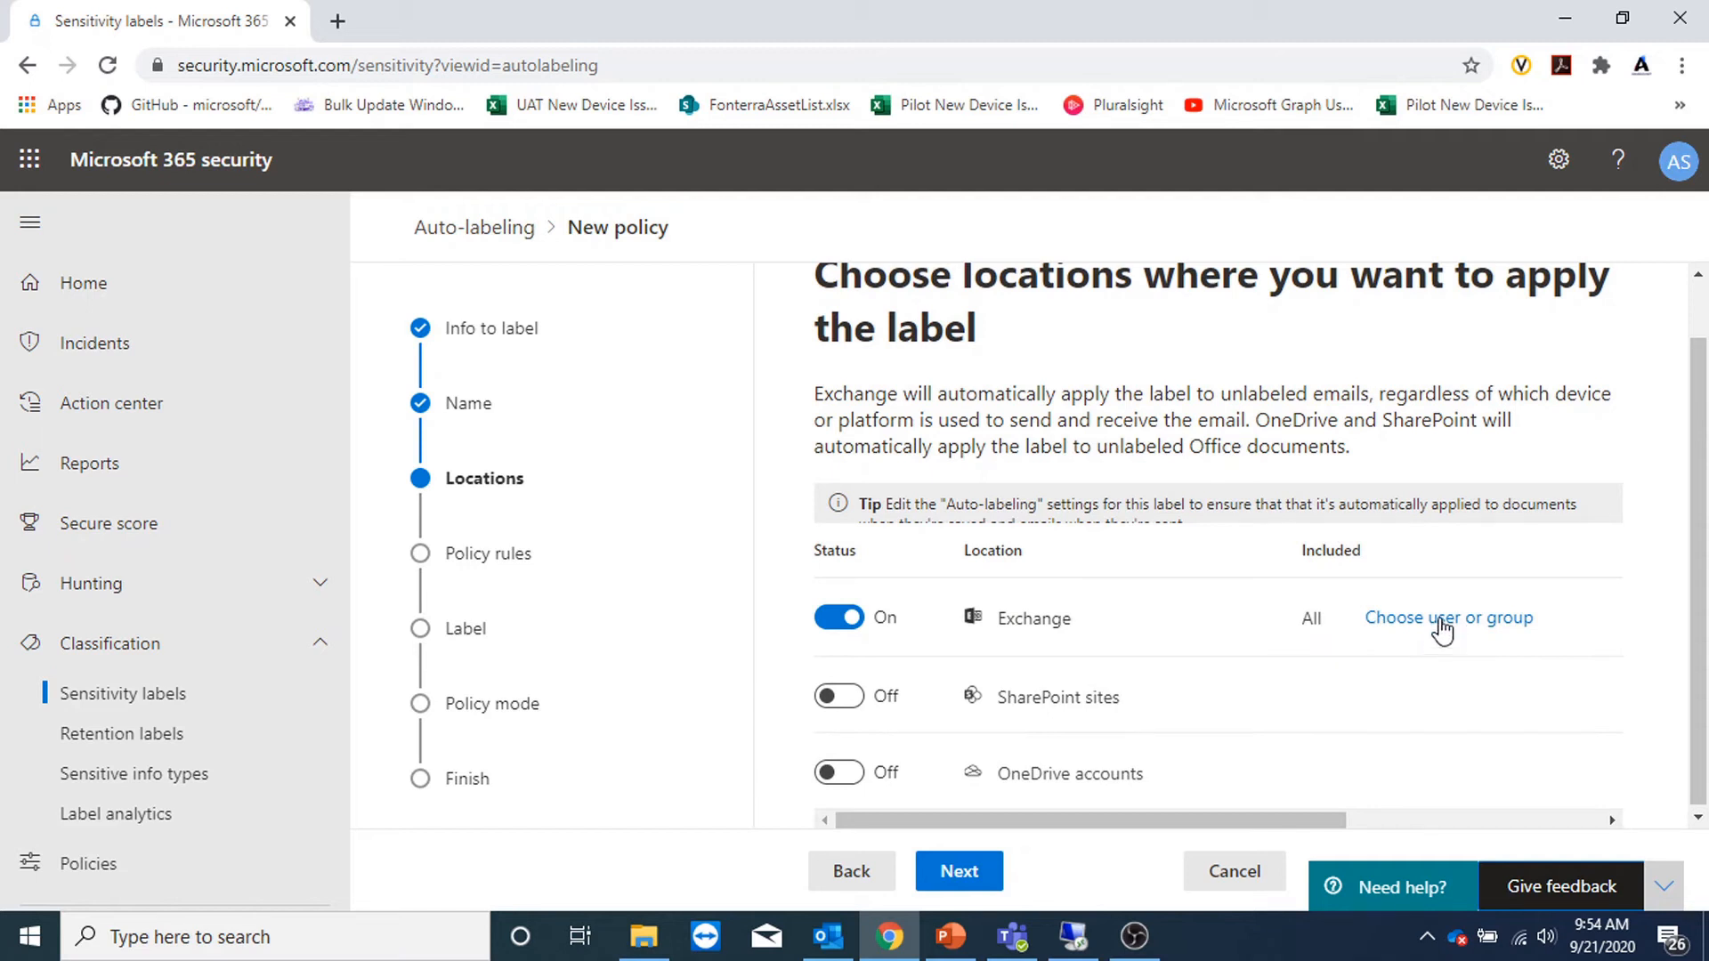
left_click(858, 621)
left_click(845, 702)
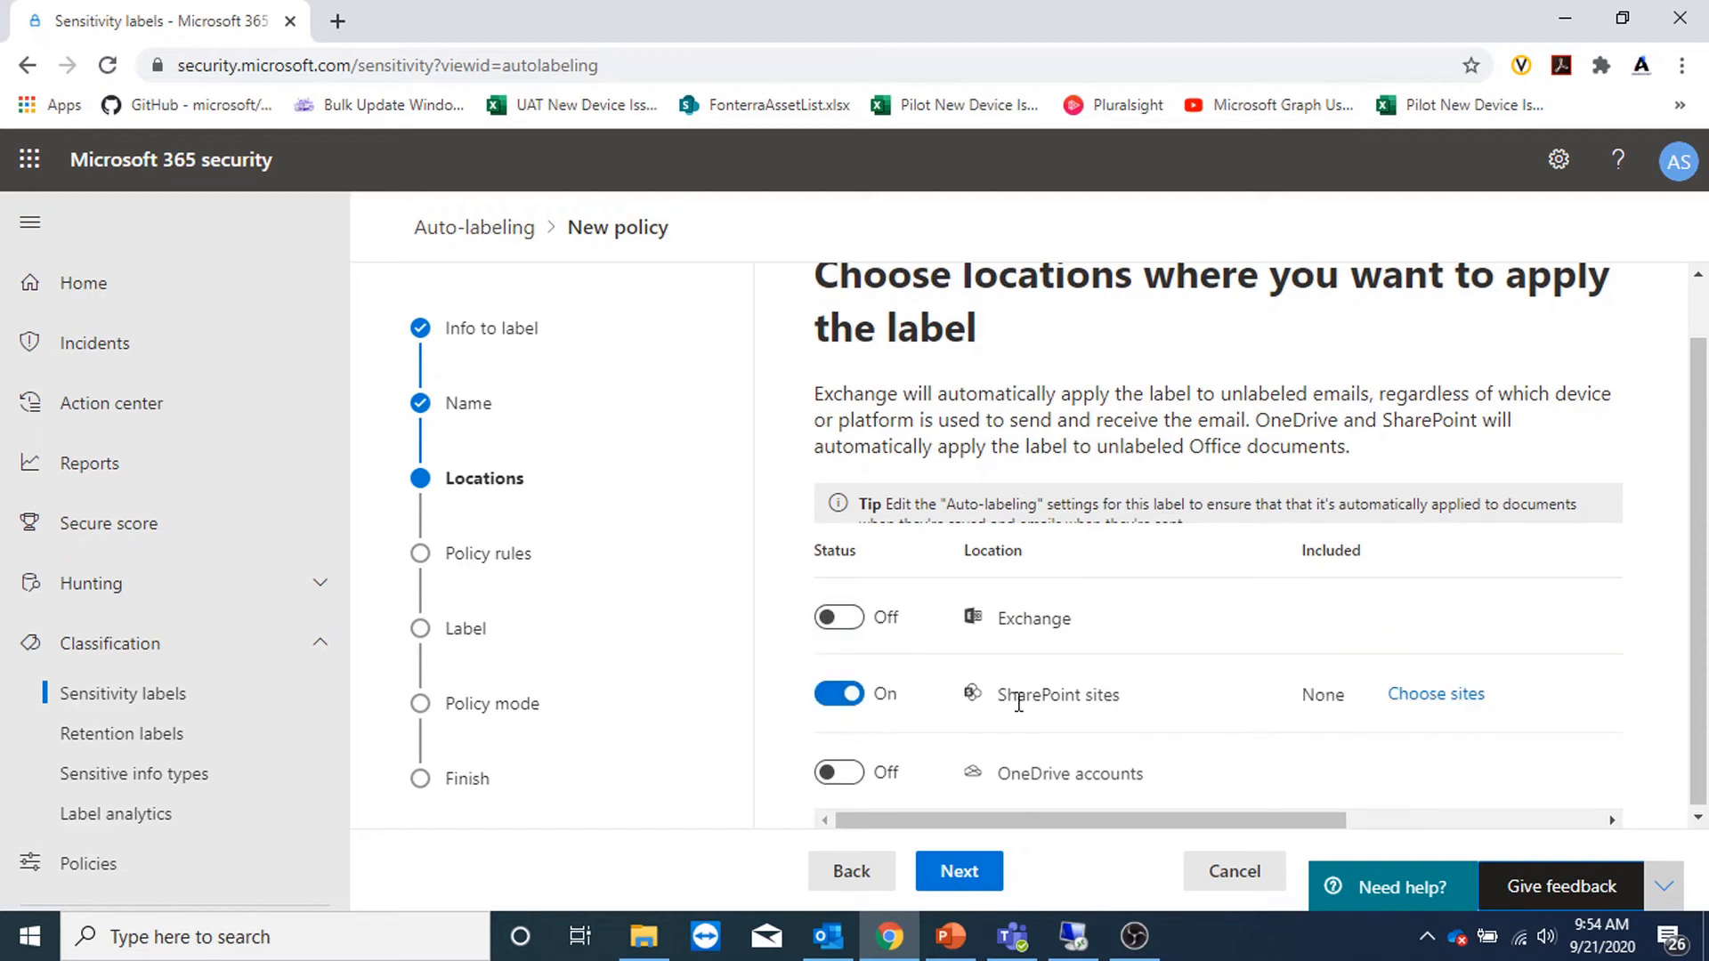
left_click(825, 702)
left_click(830, 771)
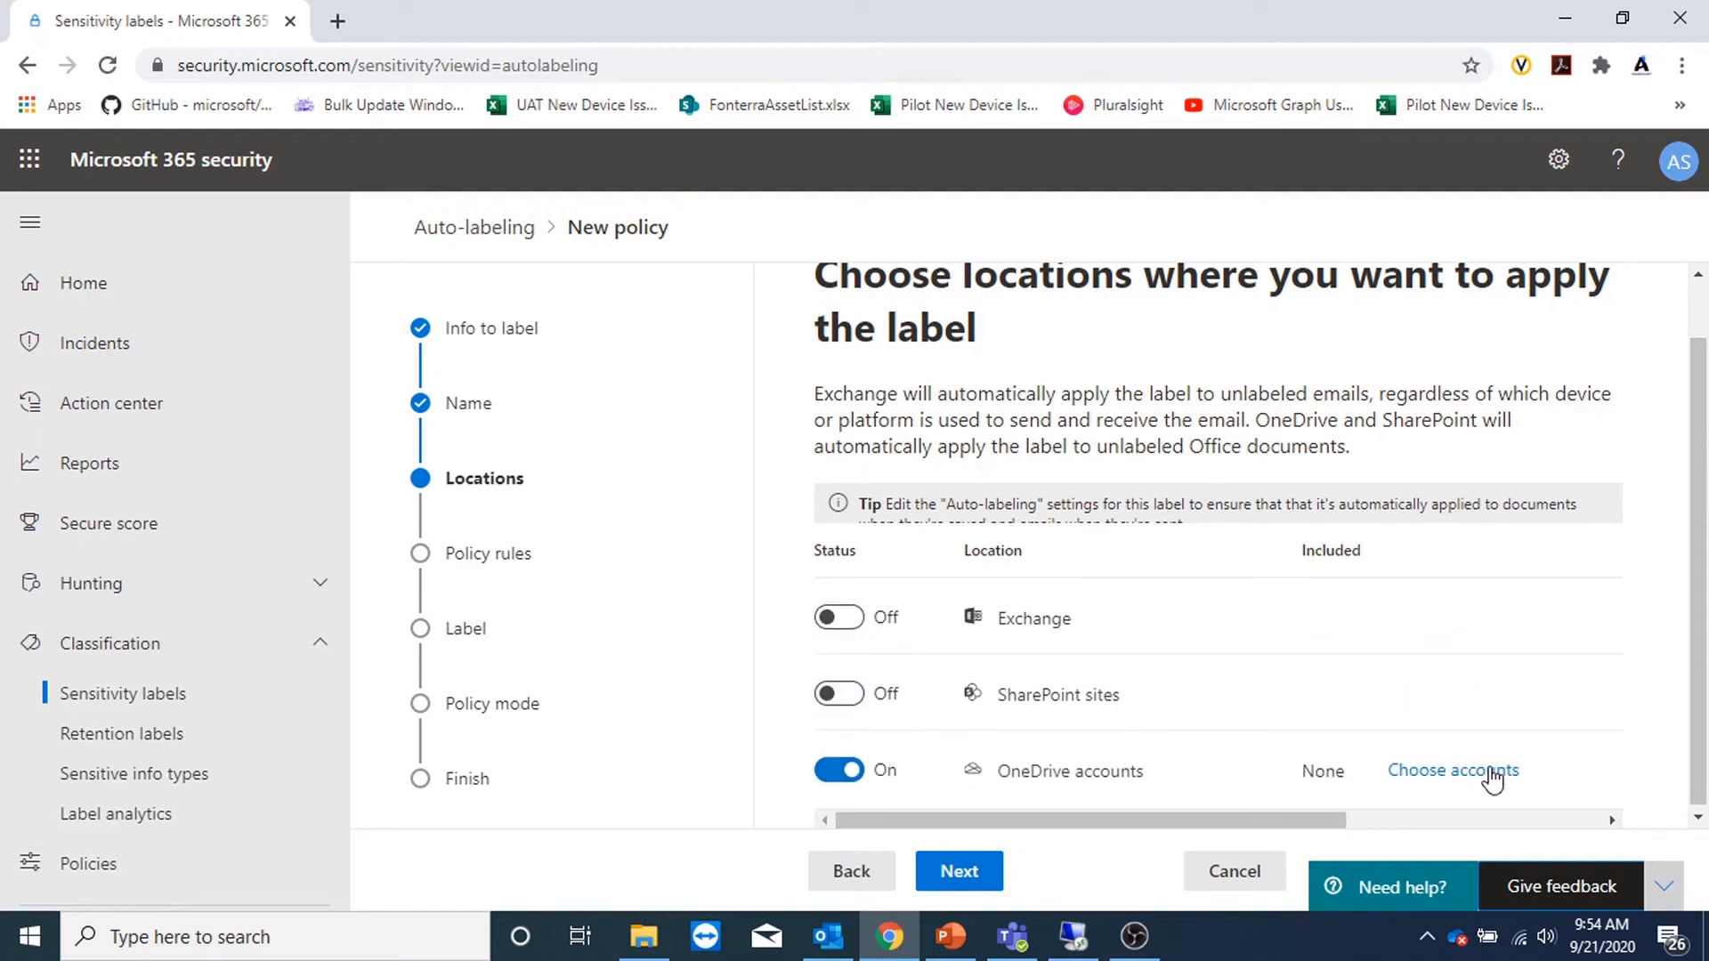
left_click(832, 771)
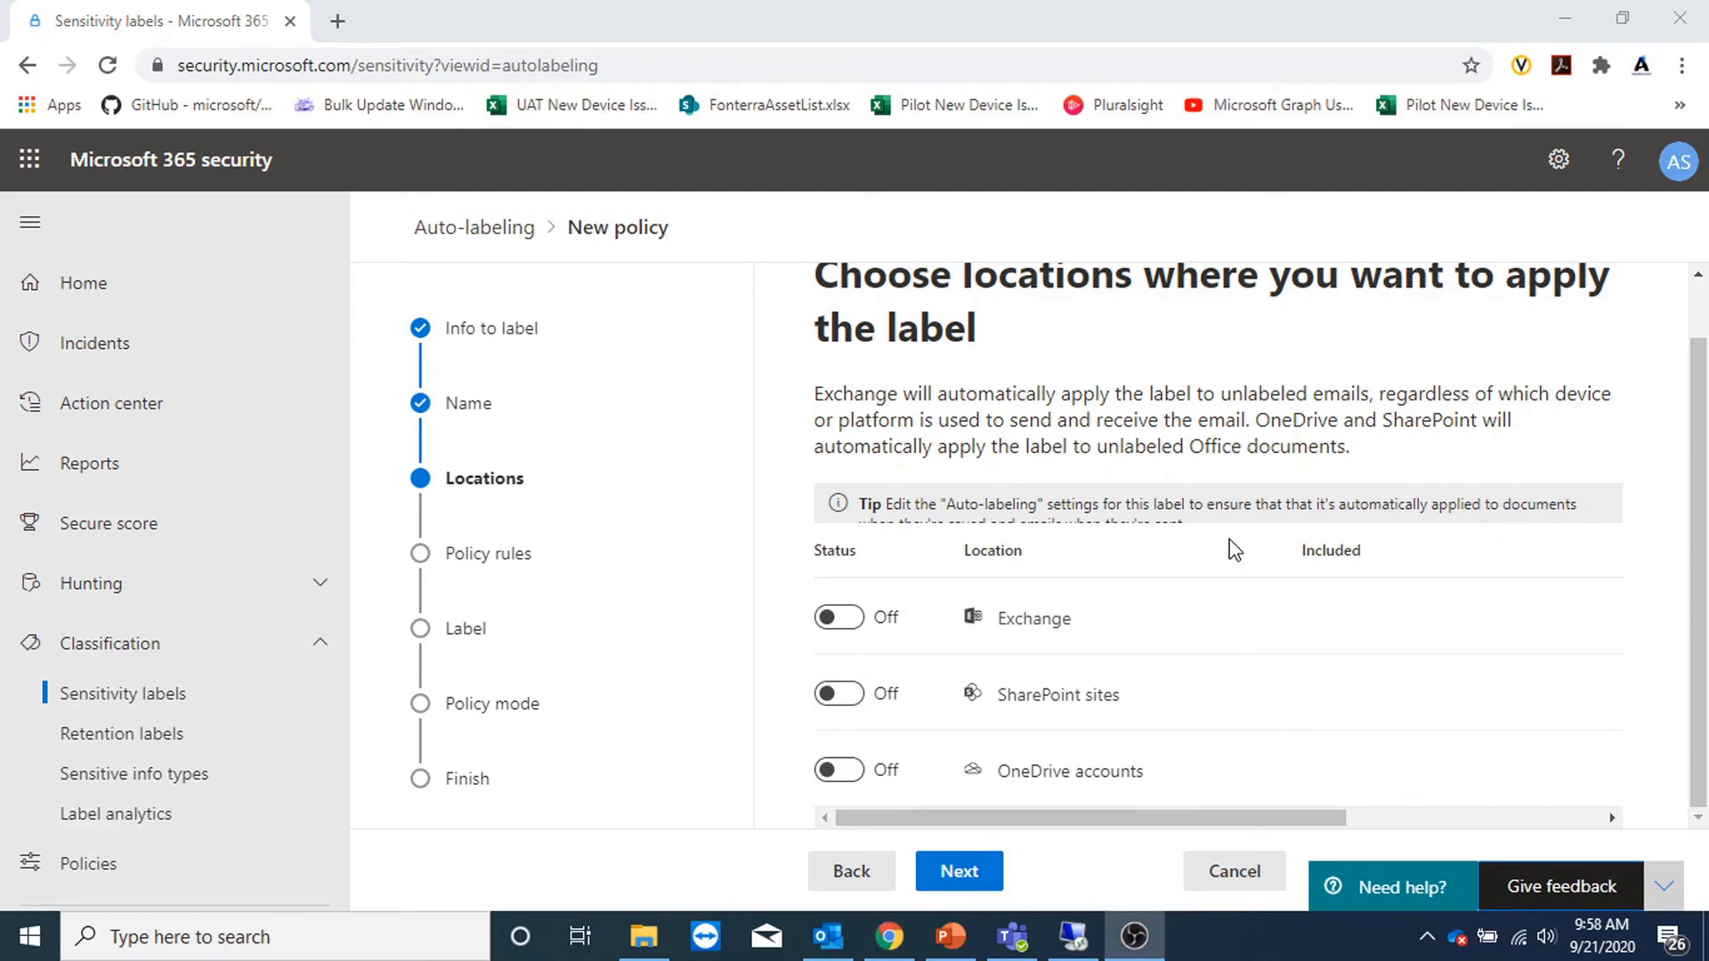
Enable the Exchange location for a single user found by searching for "mailuser1", and continue to the policy rules
left_click(853, 624)
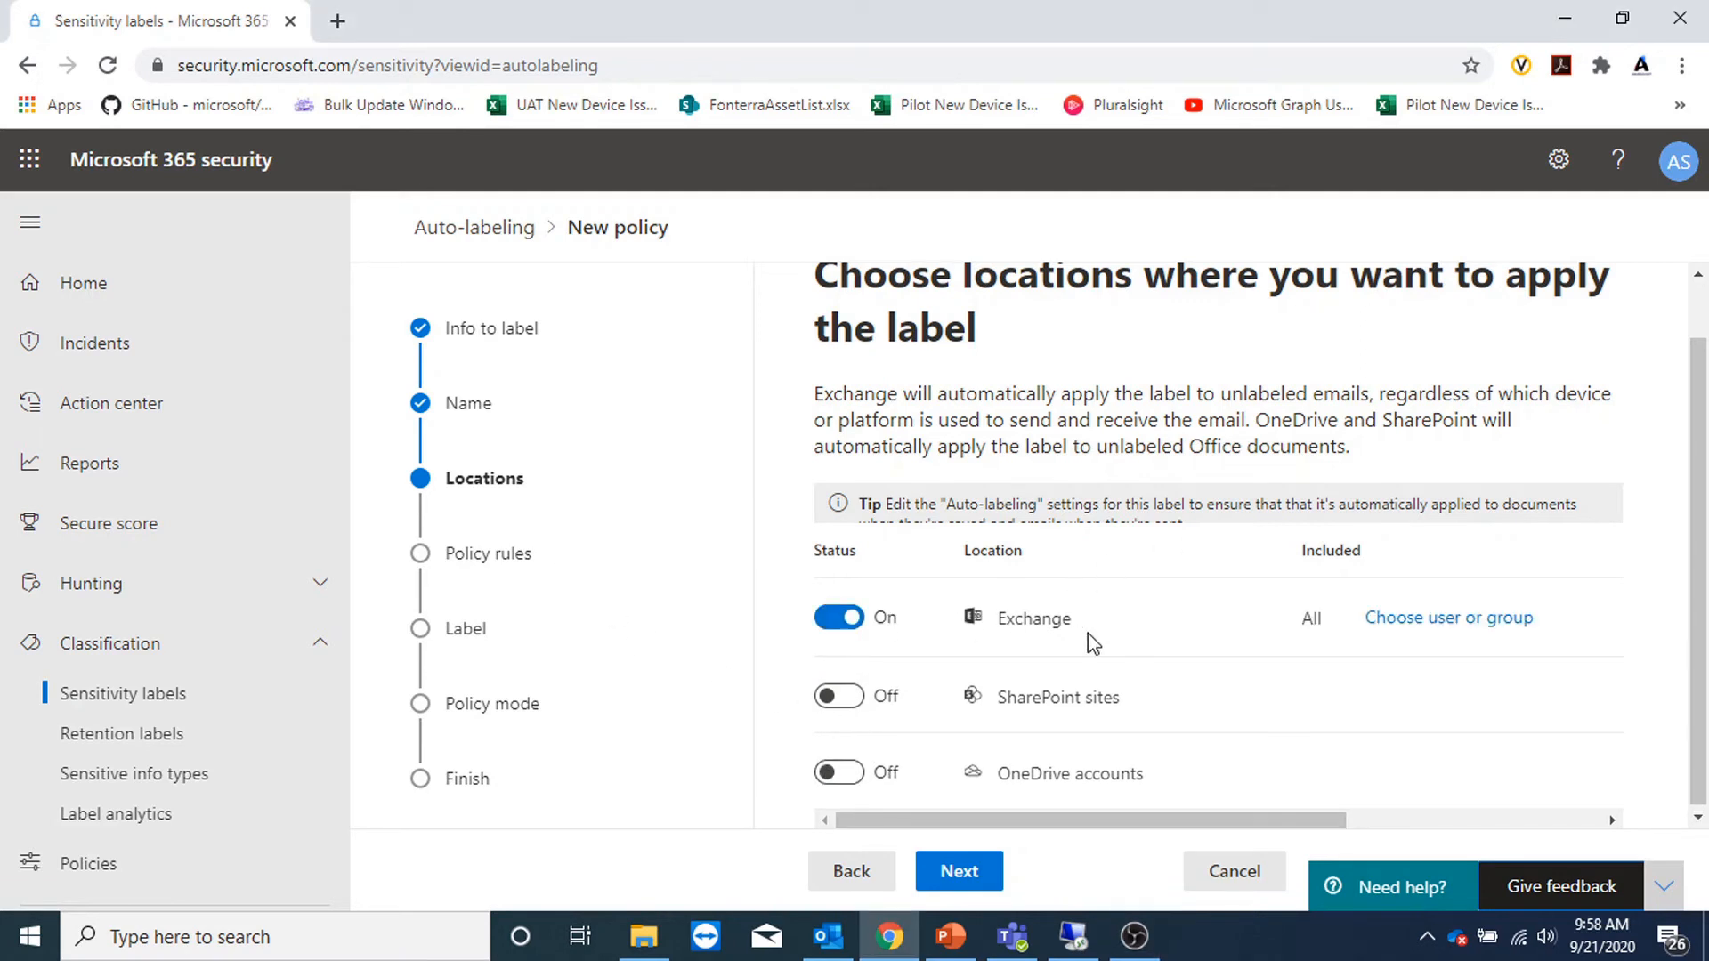
left_click(1407, 623)
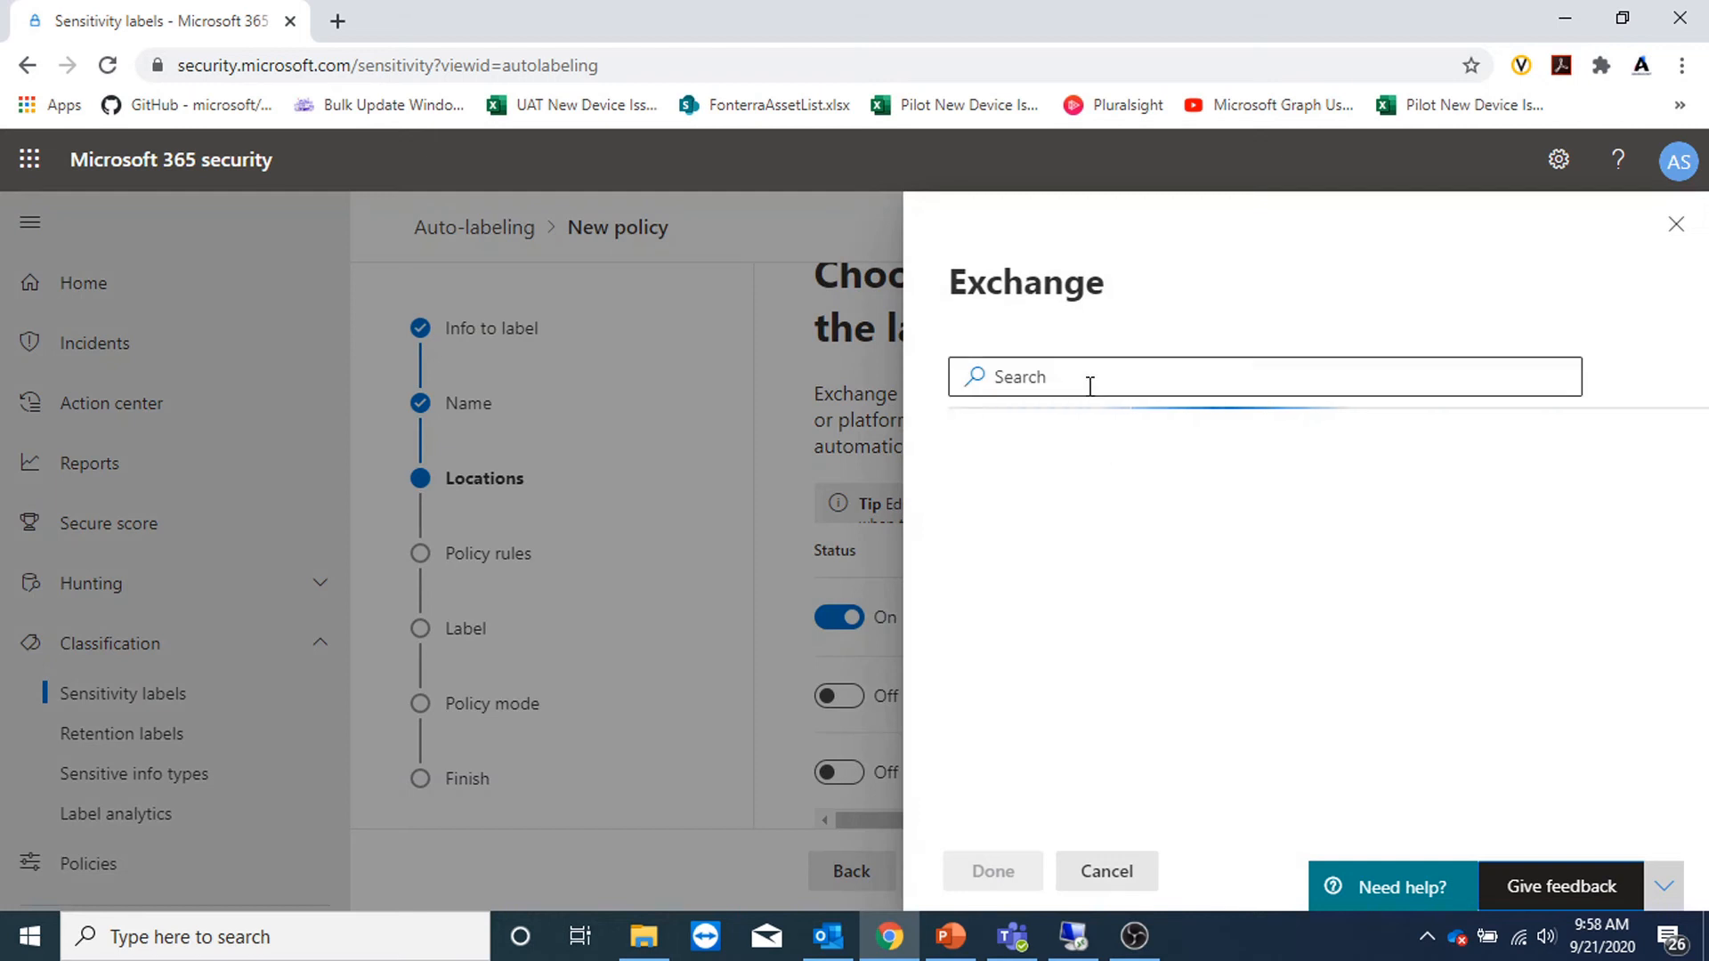
type("mailuse")
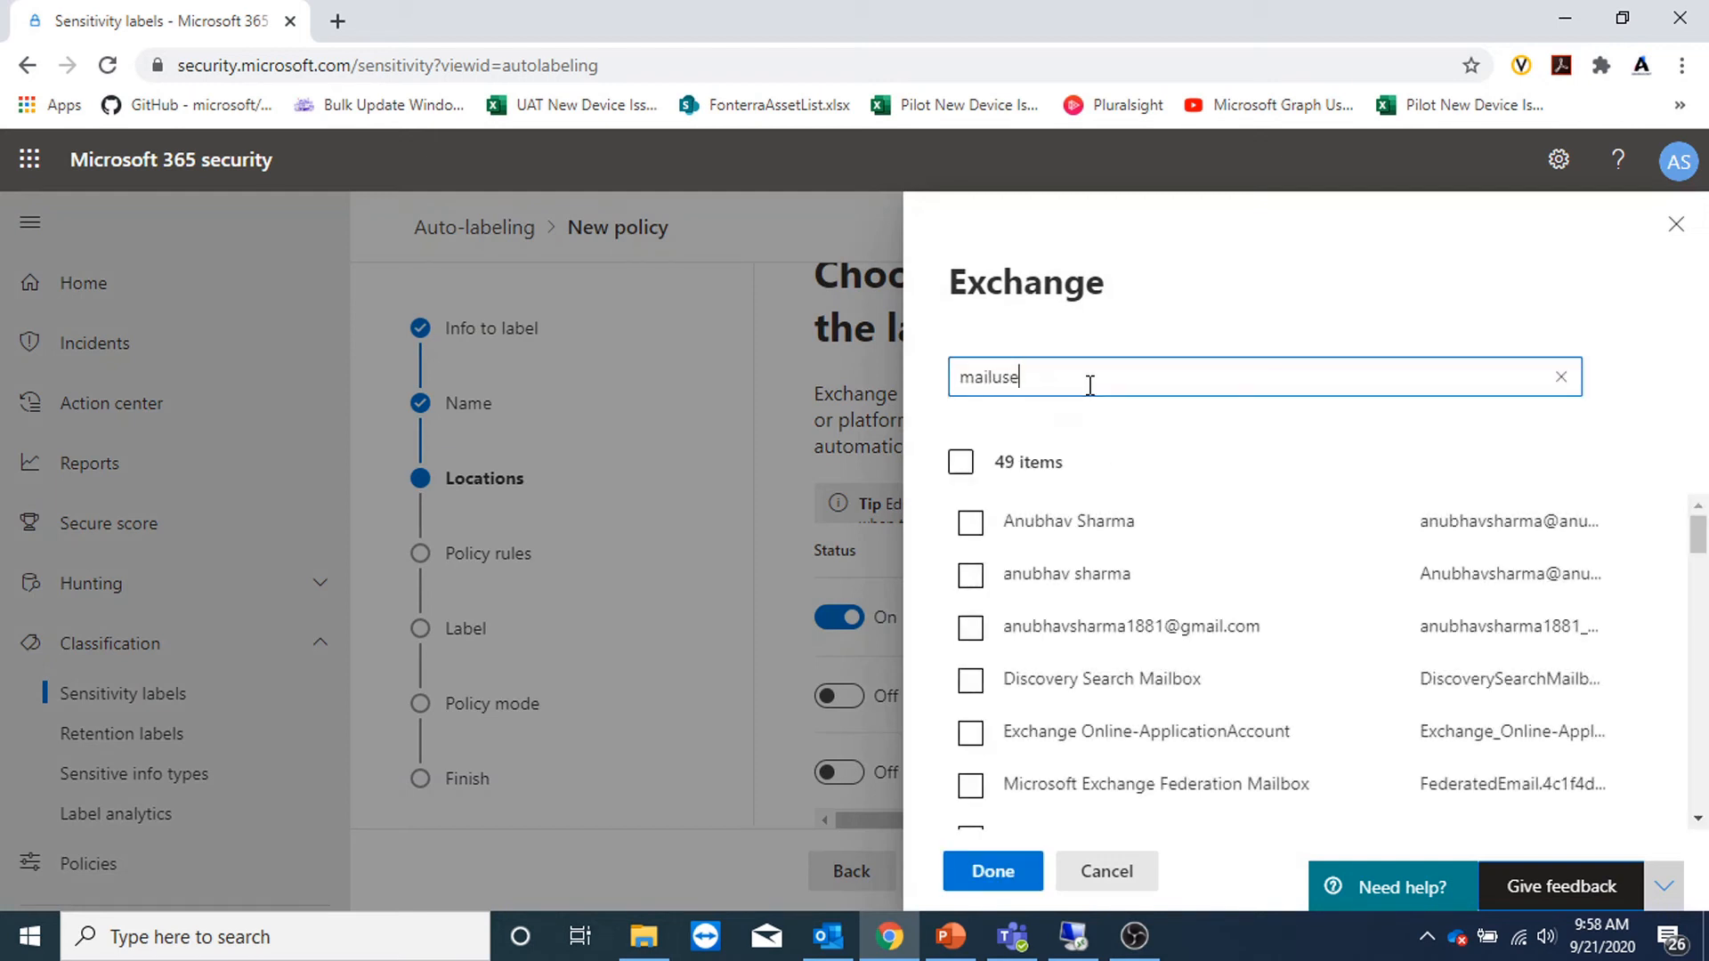
type("r1")
left_click(970, 522)
left_click(1001, 868)
left_click(979, 868)
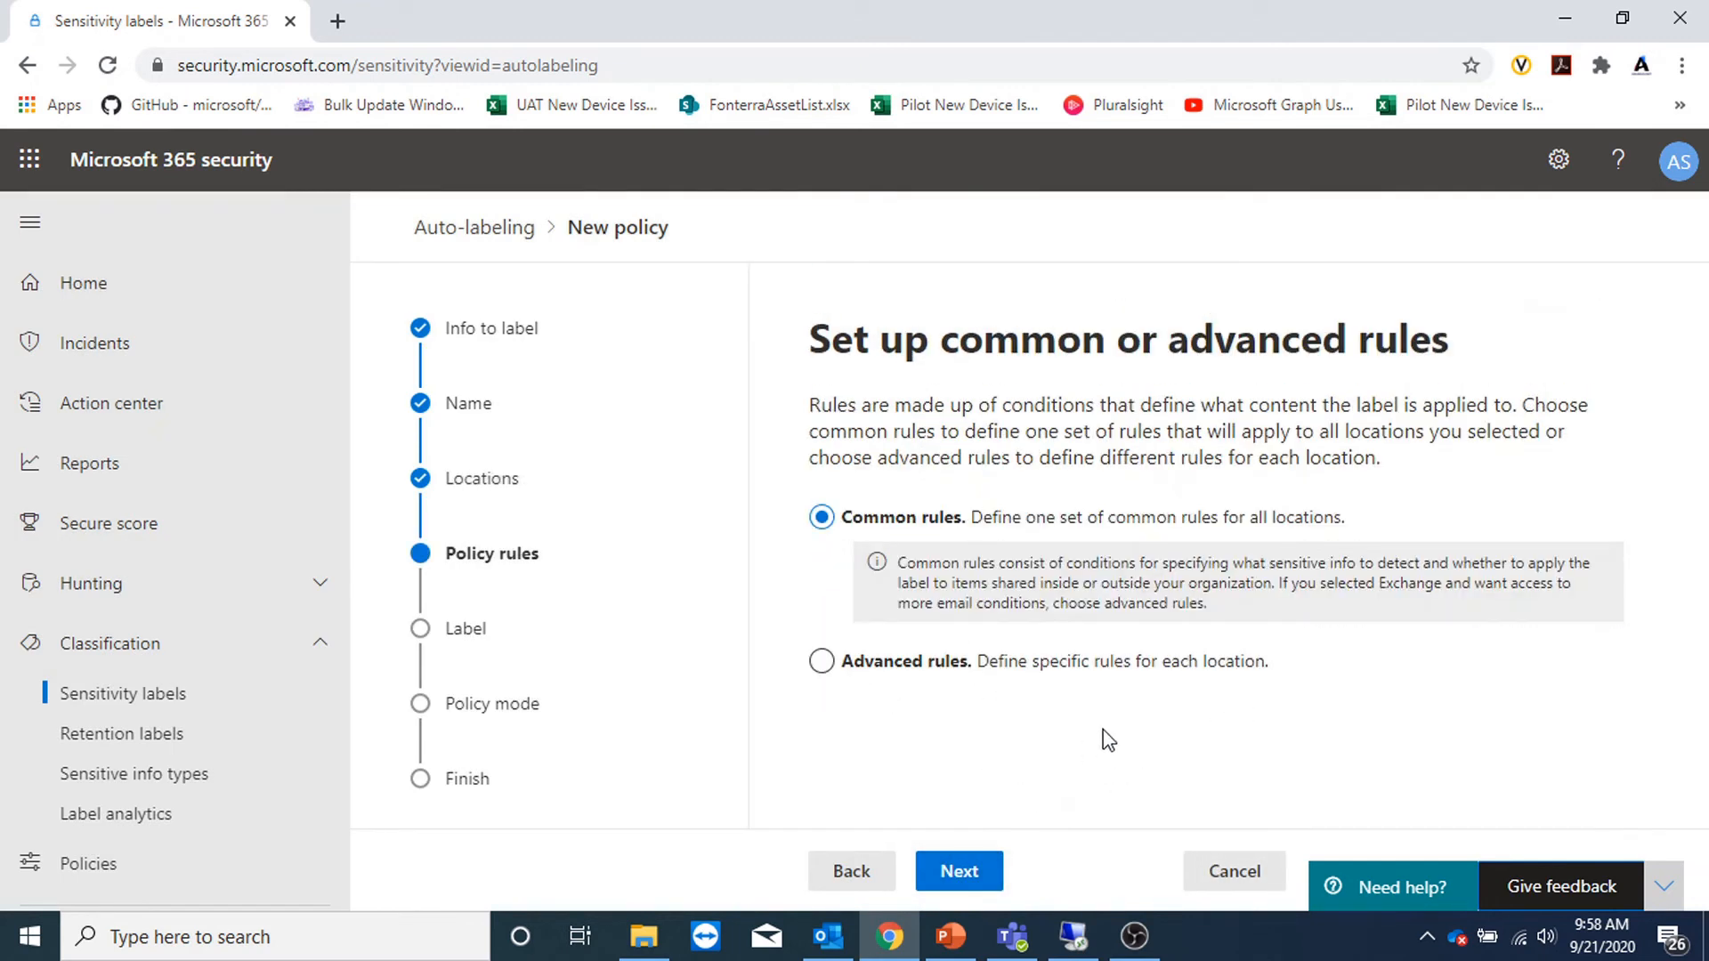
Continue with common rules for all locations and start a new rule named "rul1"
key("alt+Tab")
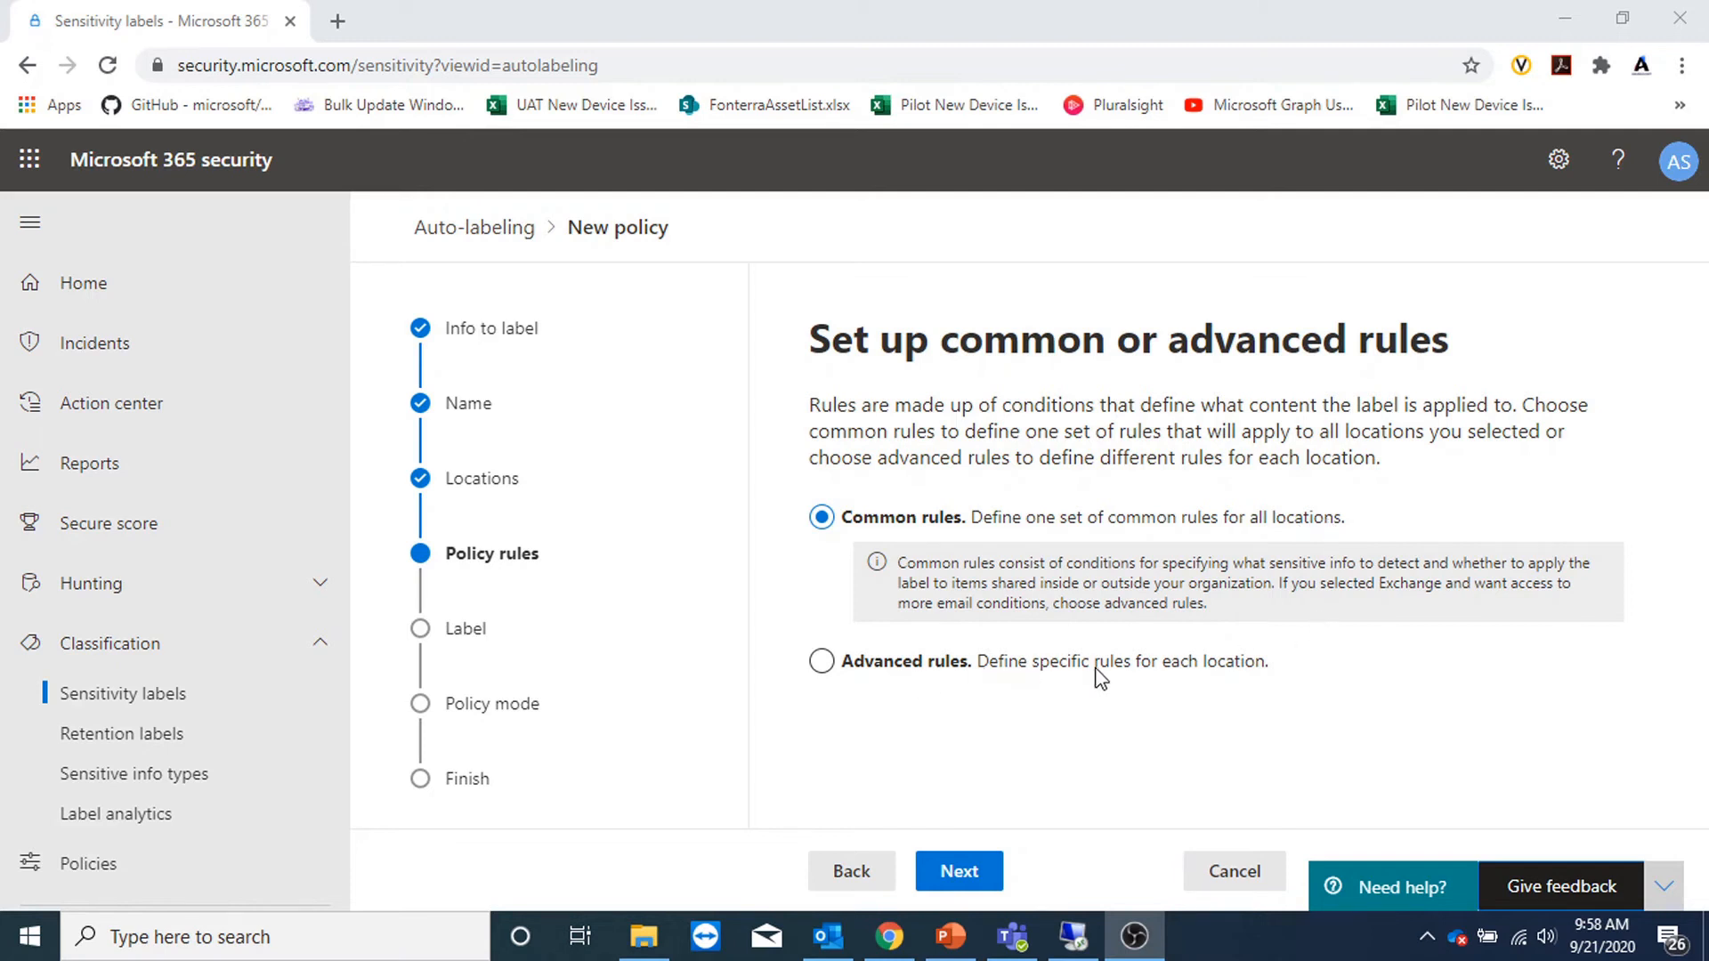
left_click(976, 874)
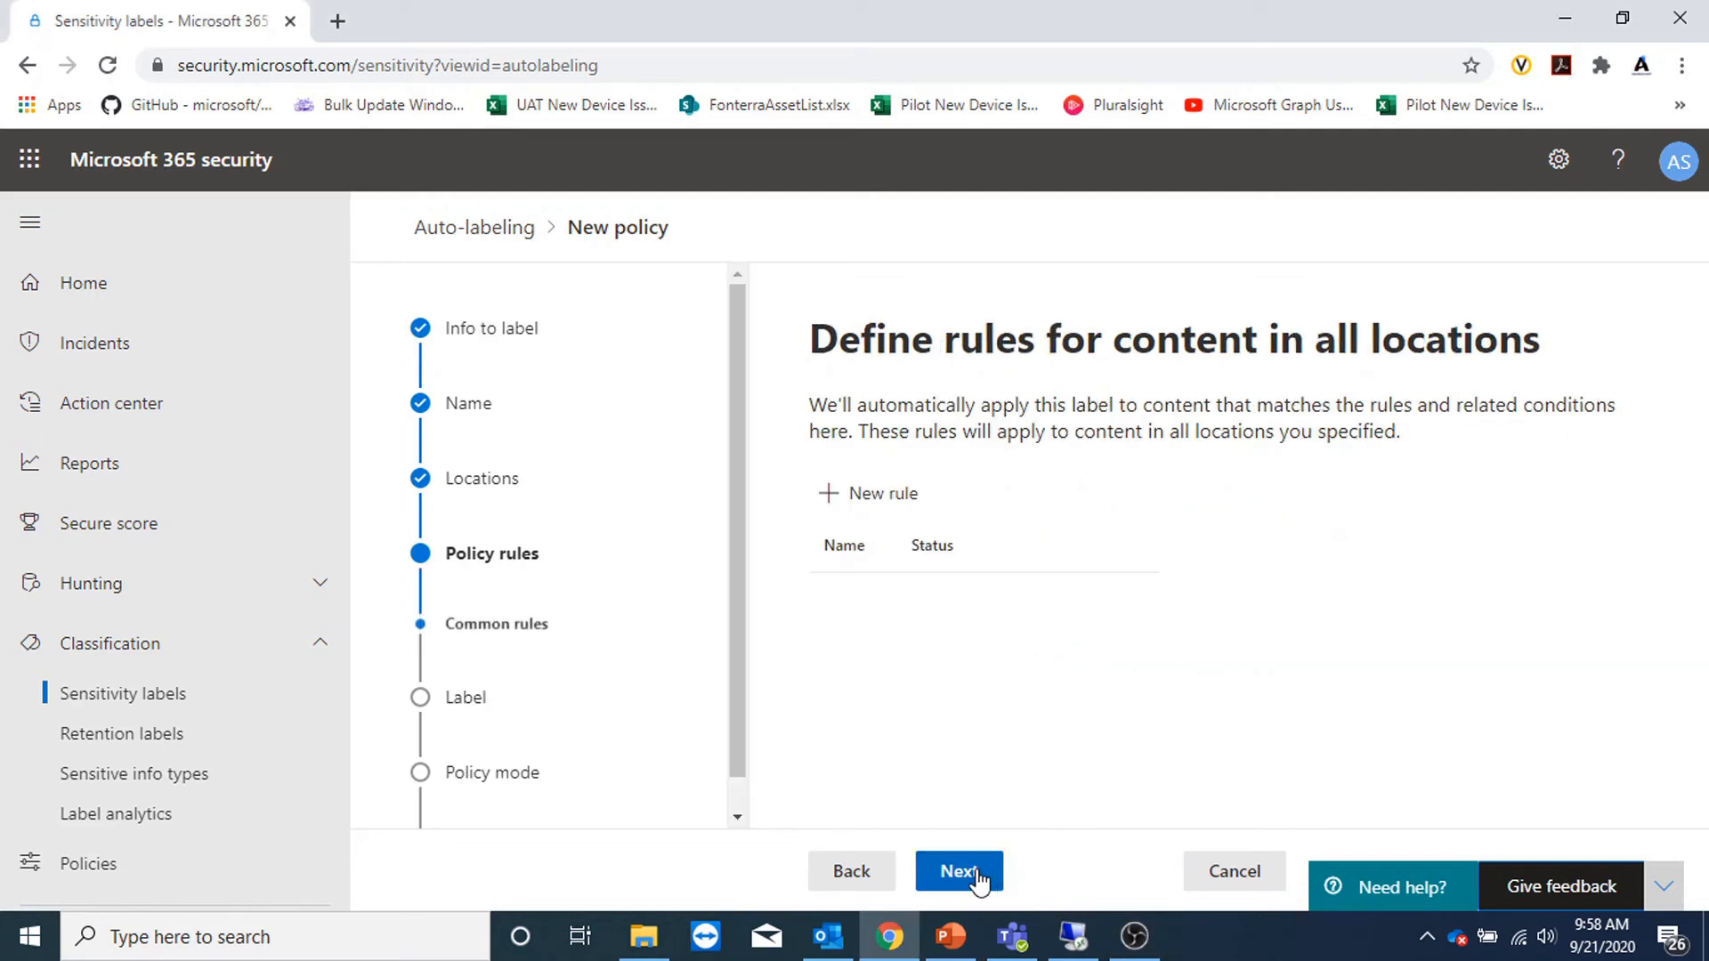
left_click(900, 495)
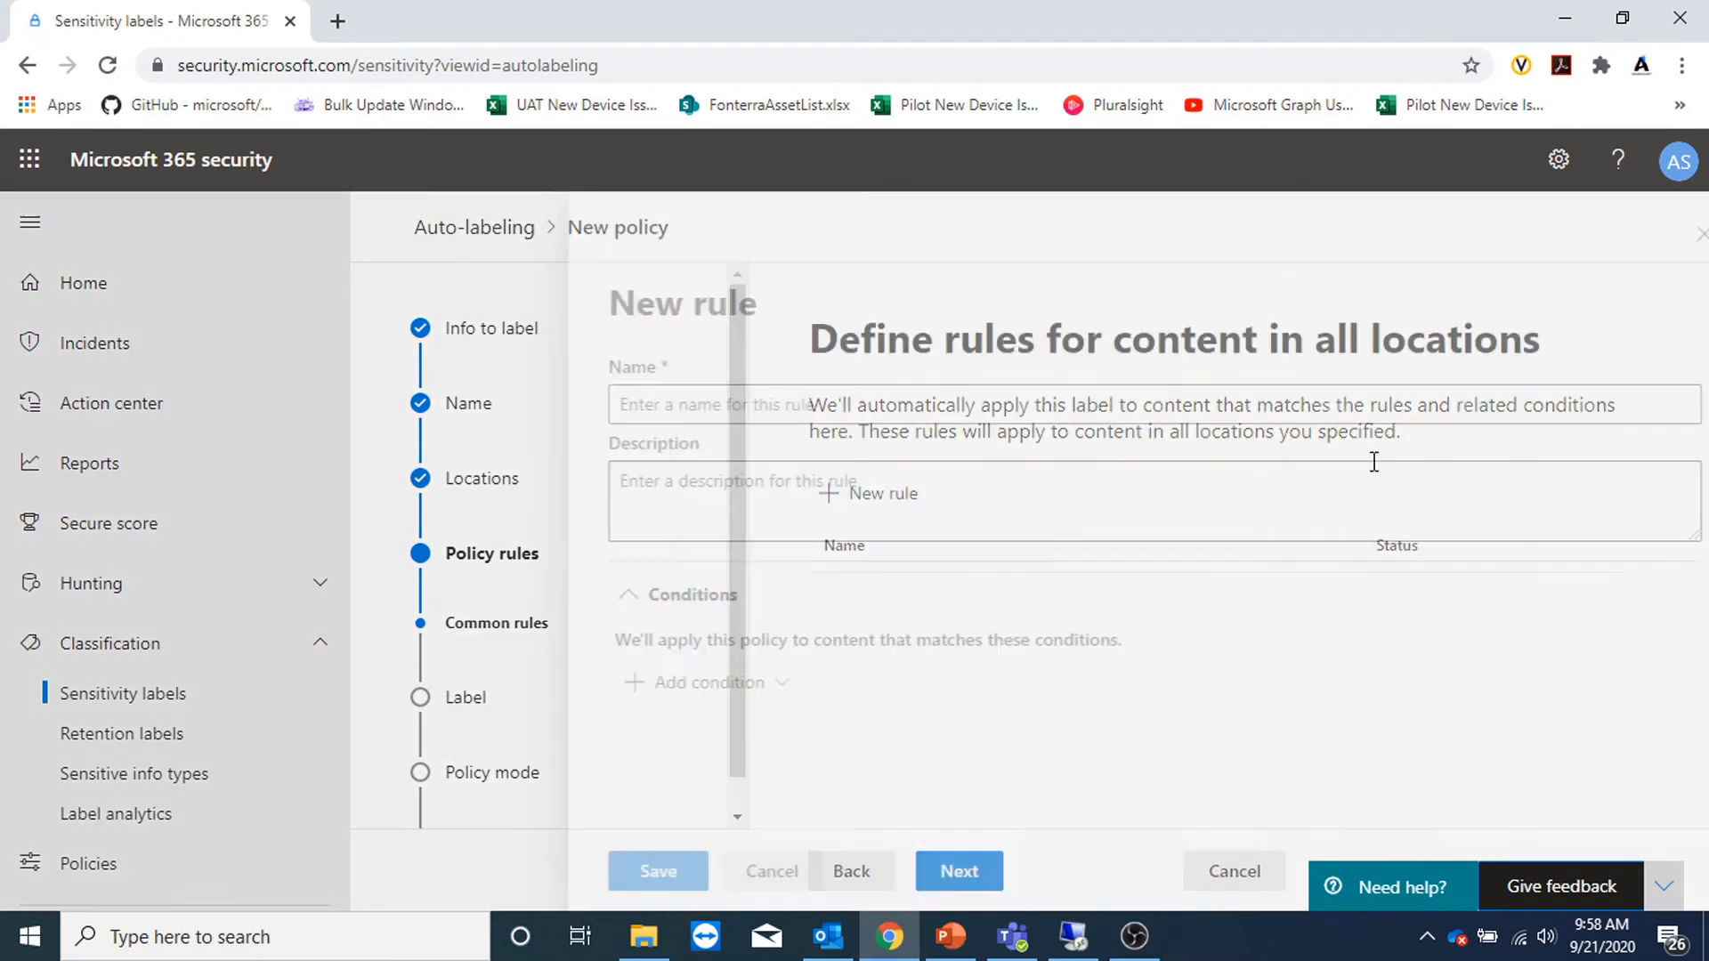
type("ri")
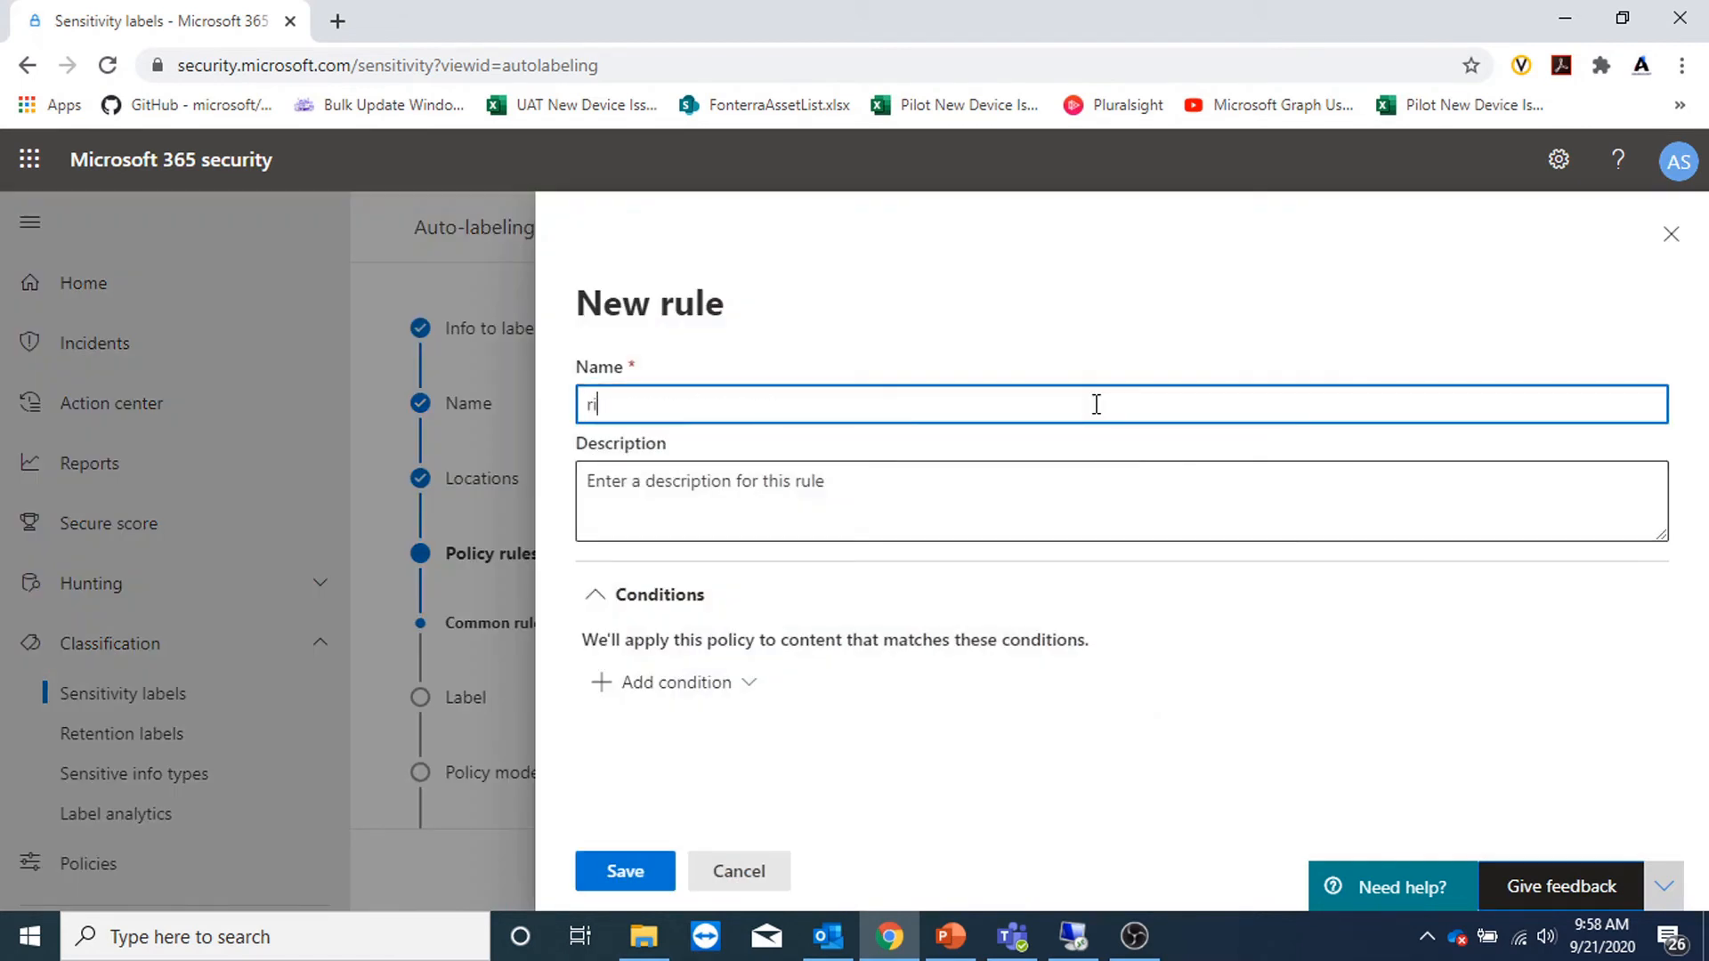
type("l1")
Add a "Content contains sensitive info types" condition to the rule and include _Custom Info type1, found by searching for "_cus"
left_click(703, 681)
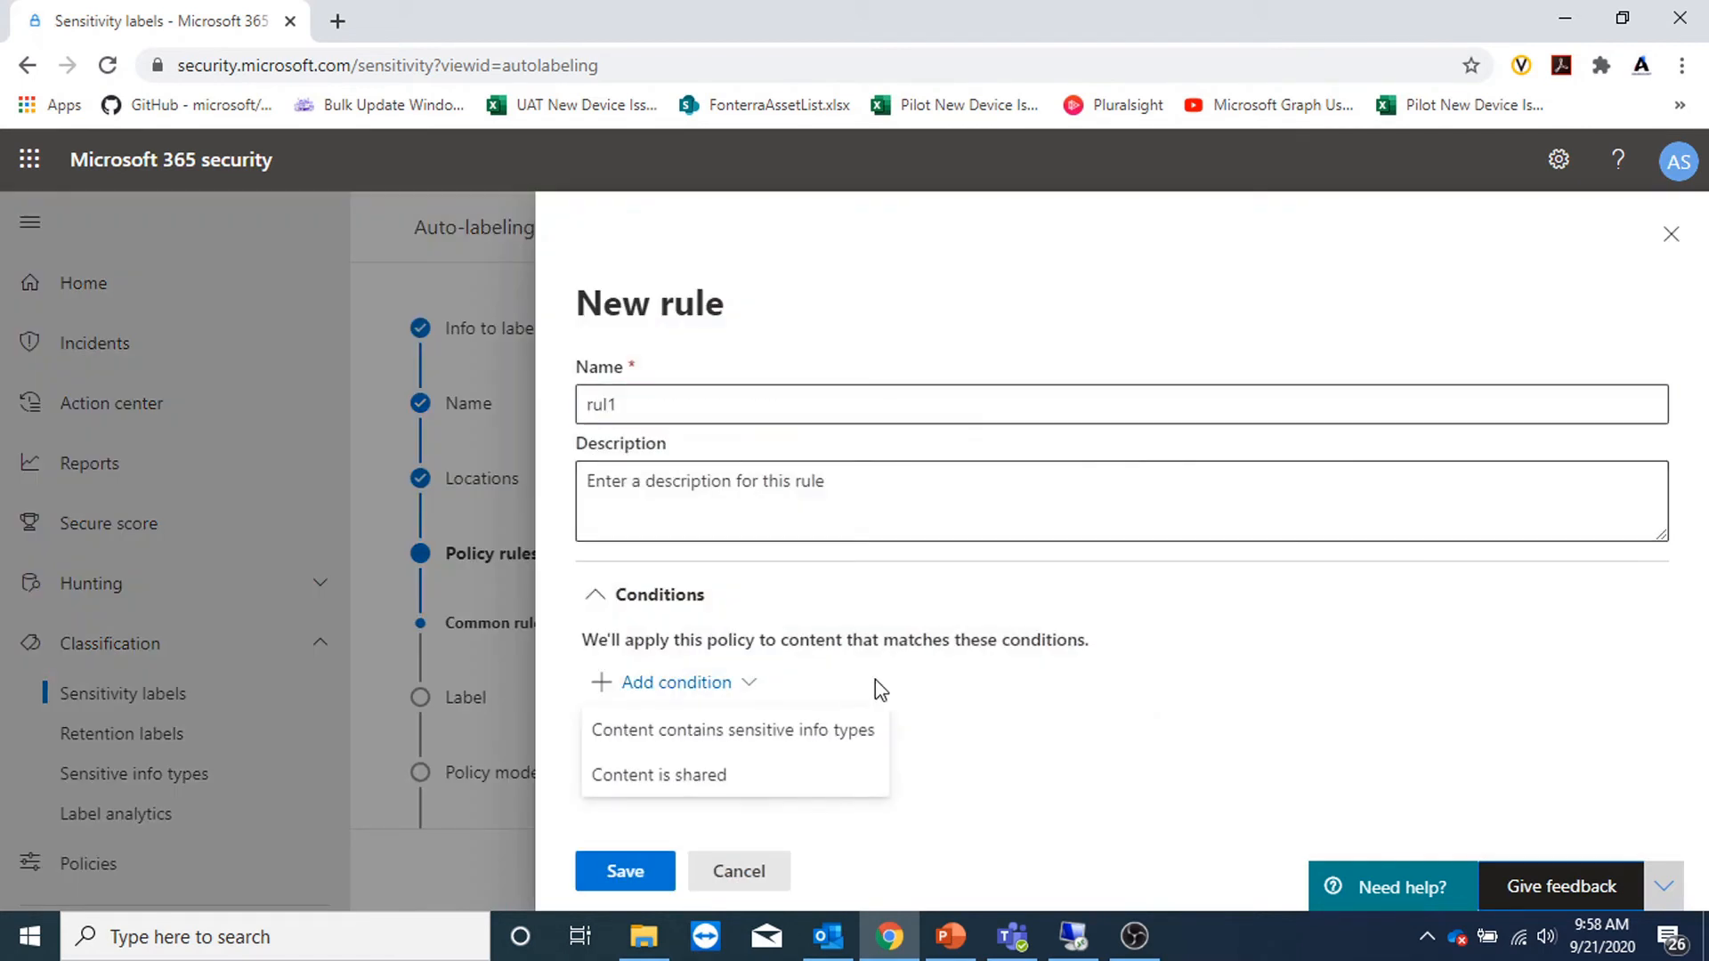
left_click(836, 725)
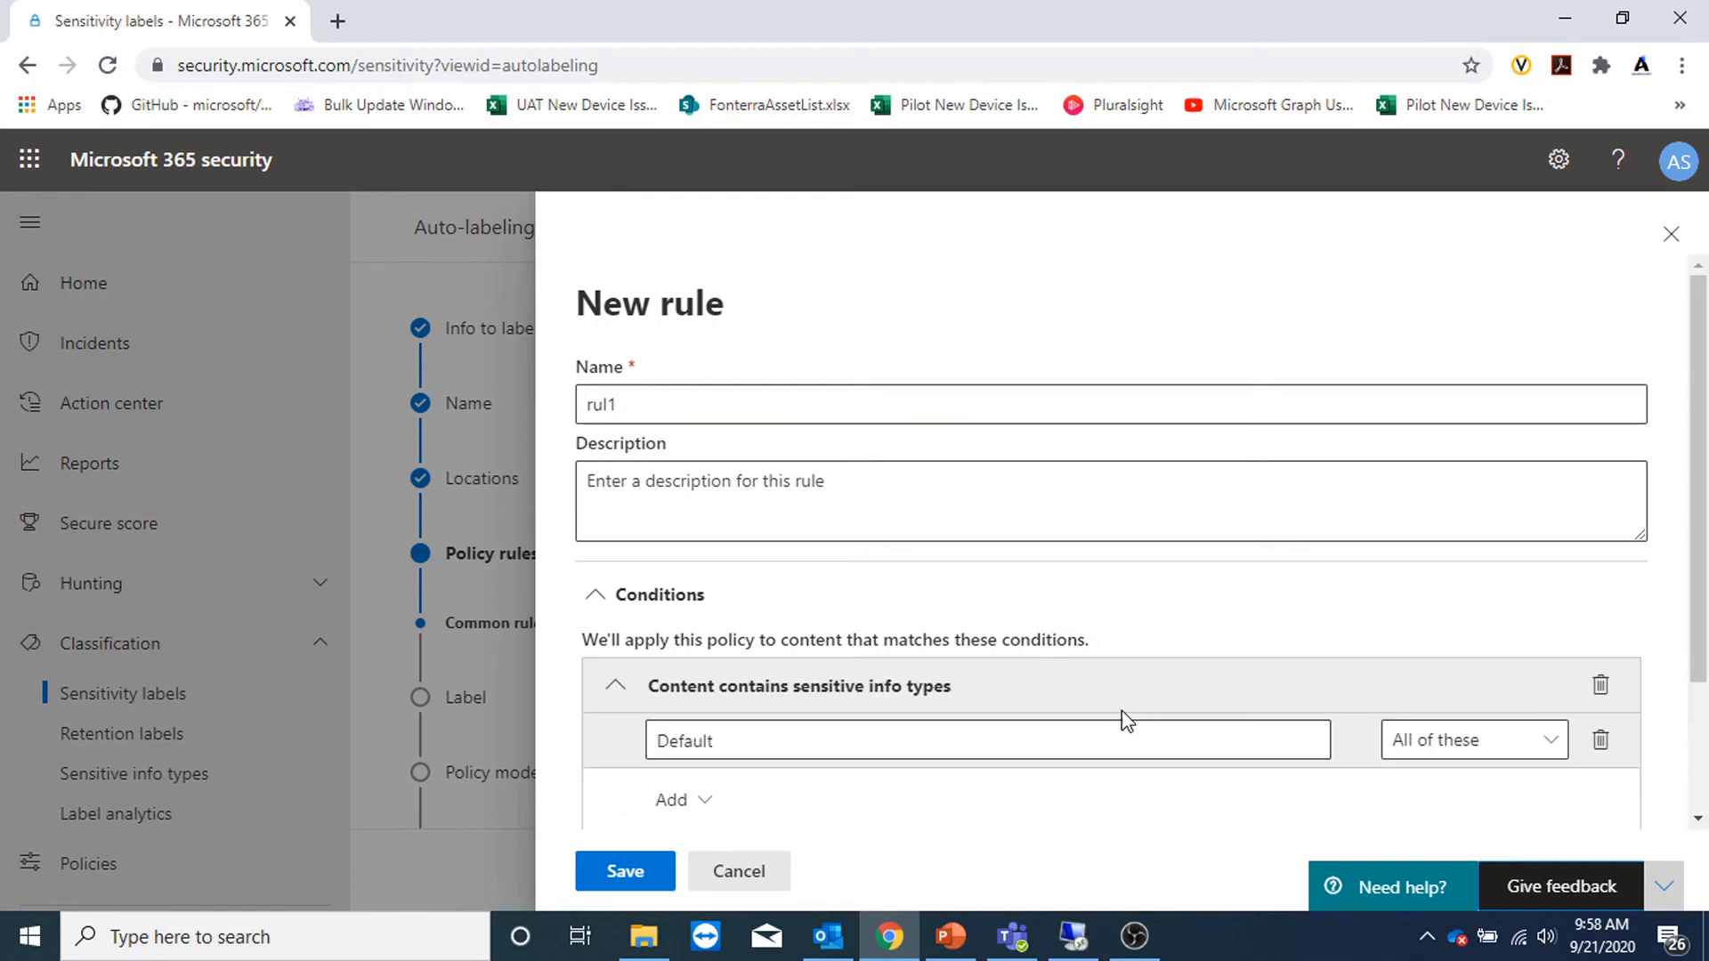
left_click(1106, 737)
scroll(934, 731, "down", 2)
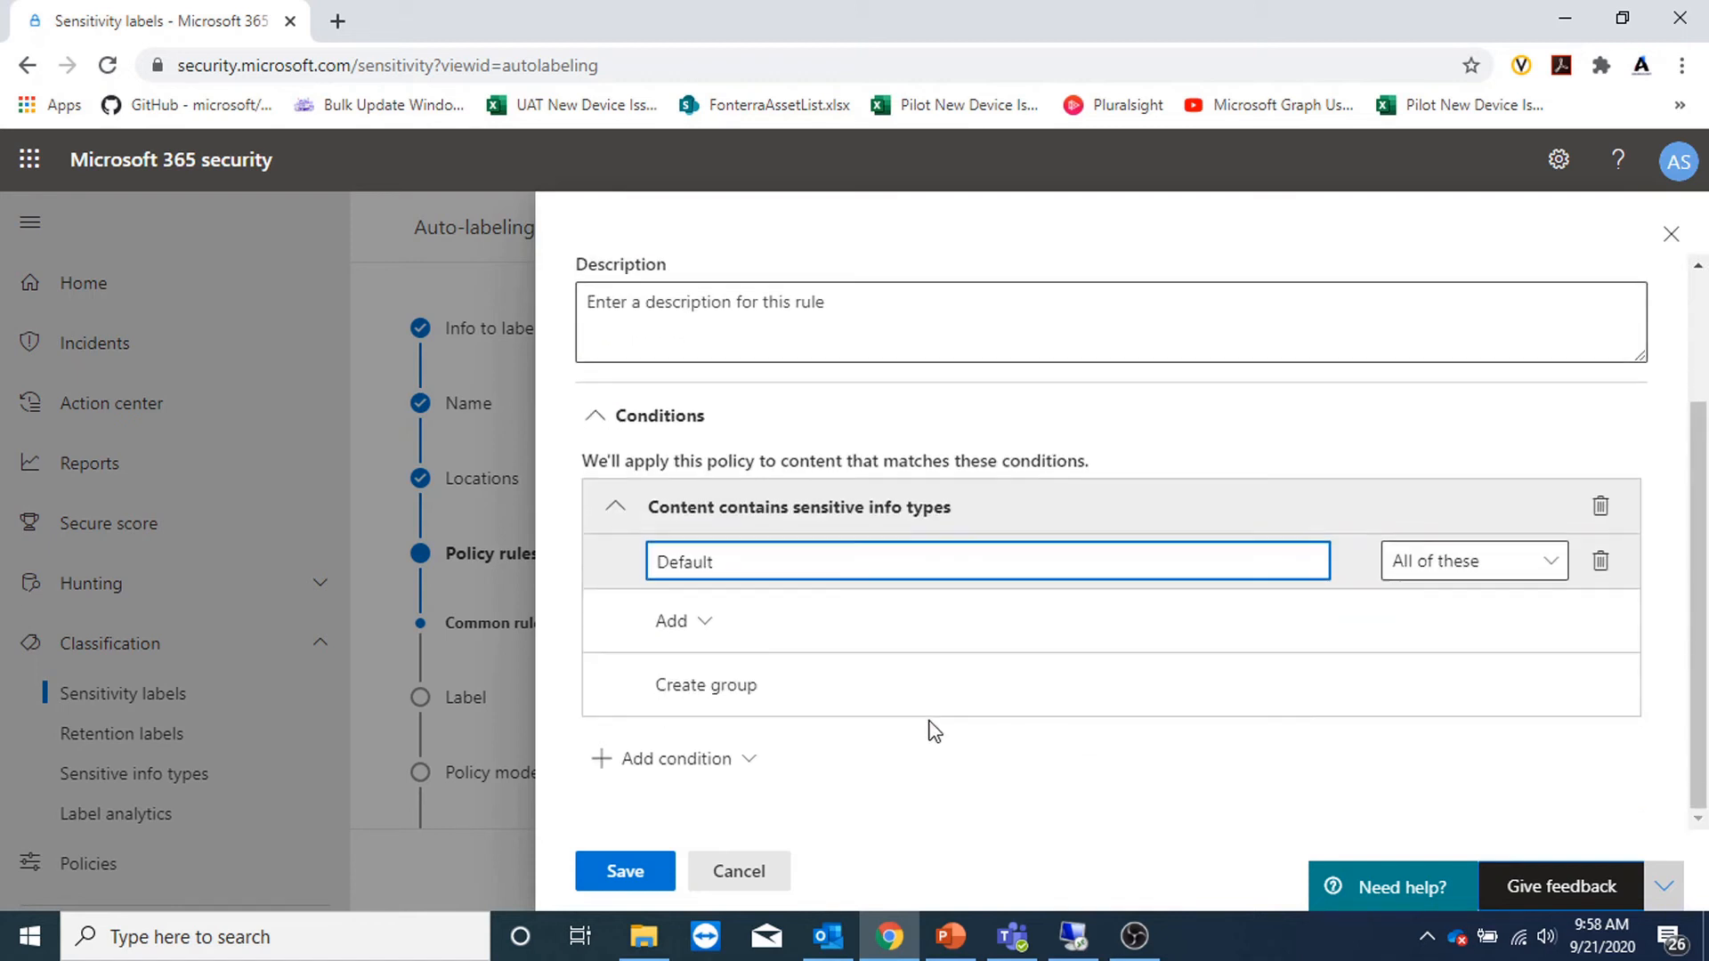
left_click(709, 622)
left_click(730, 671)
left_click(979, 873)
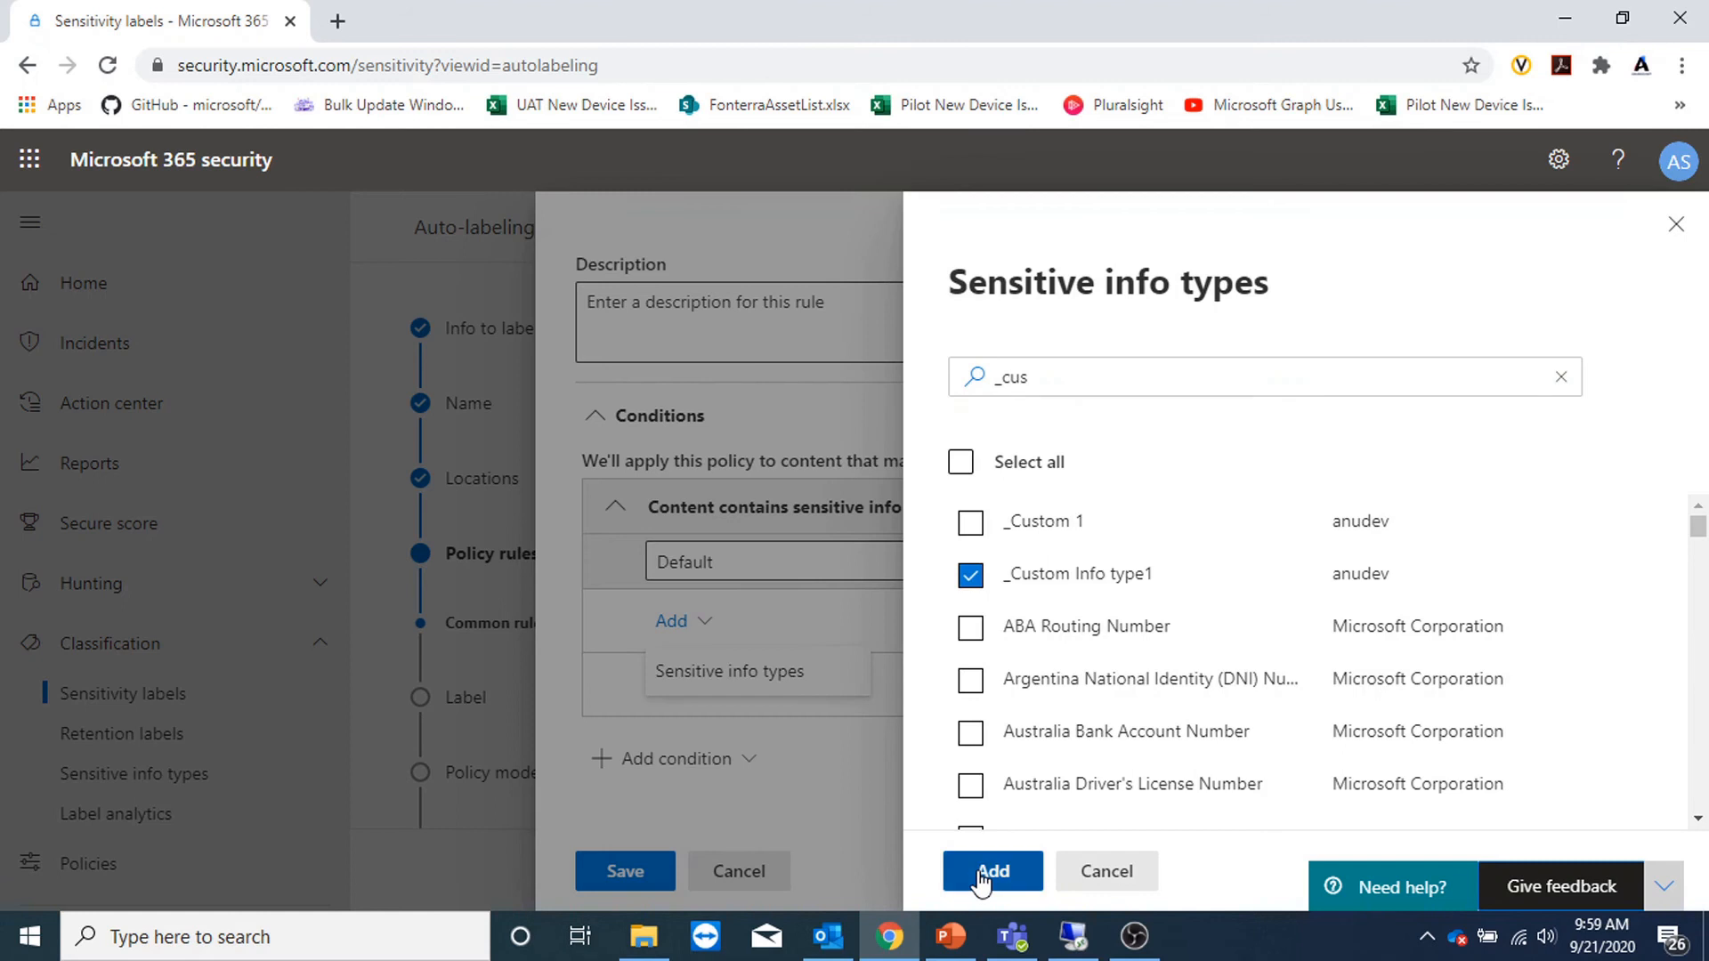
Add the Credit Card Number sensitive info type to the condition's Default group
left_click(694, 731)
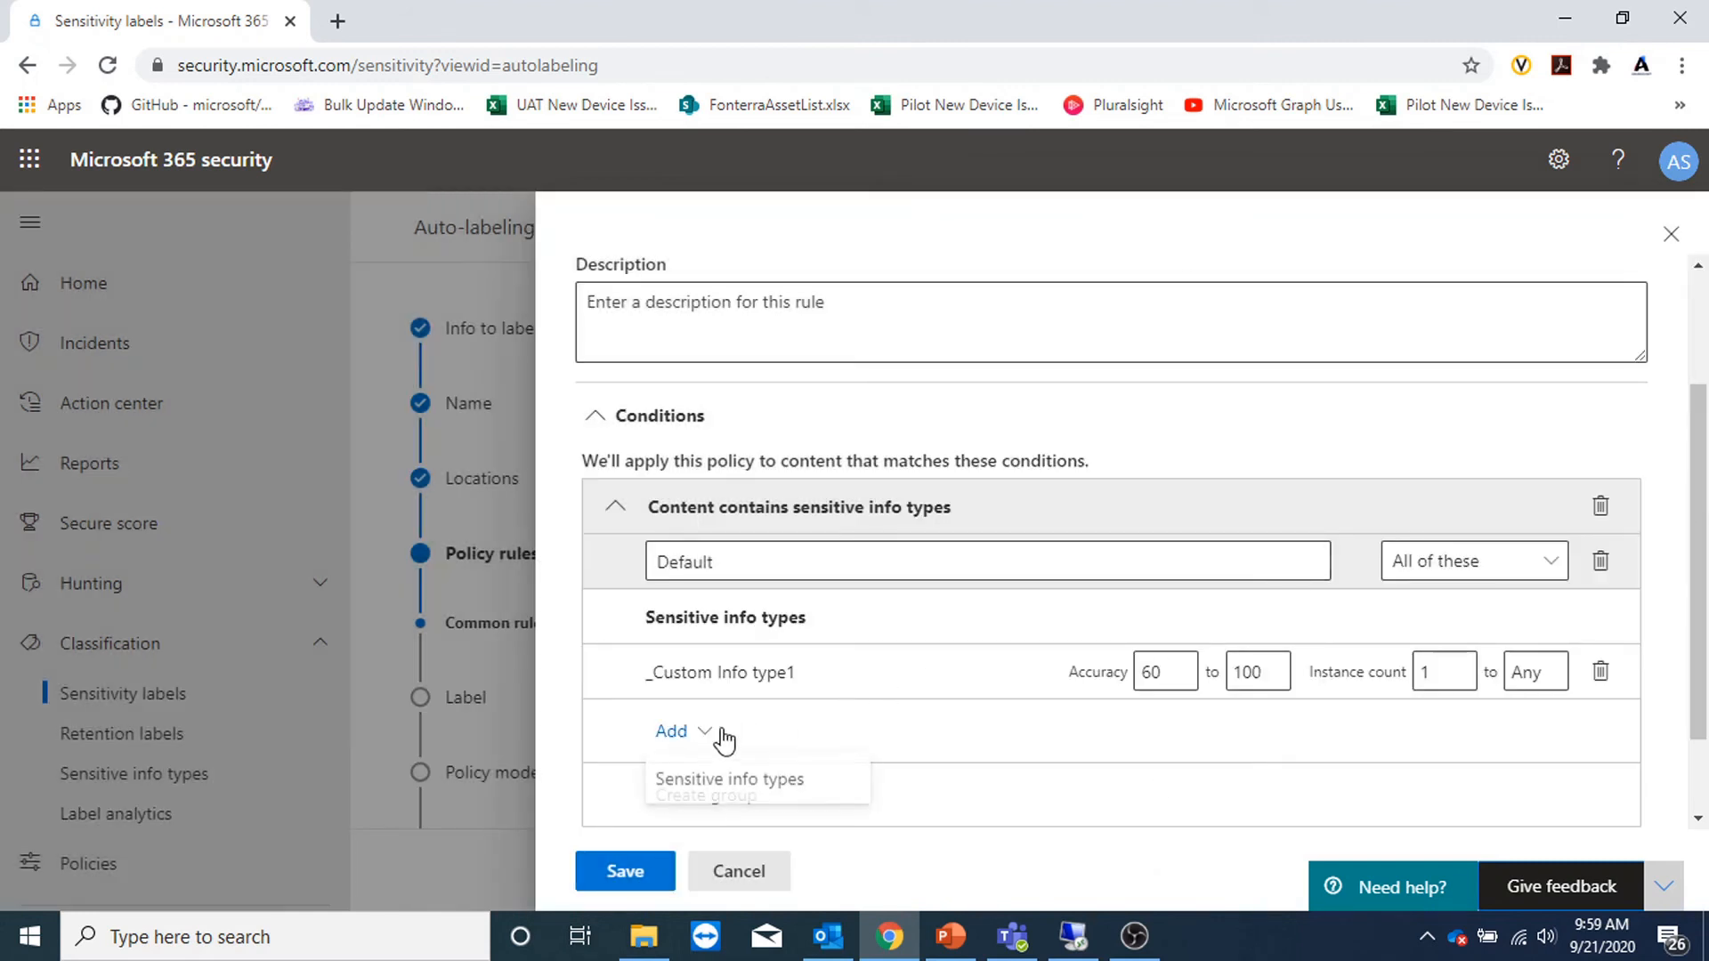
left_click(772, 780)
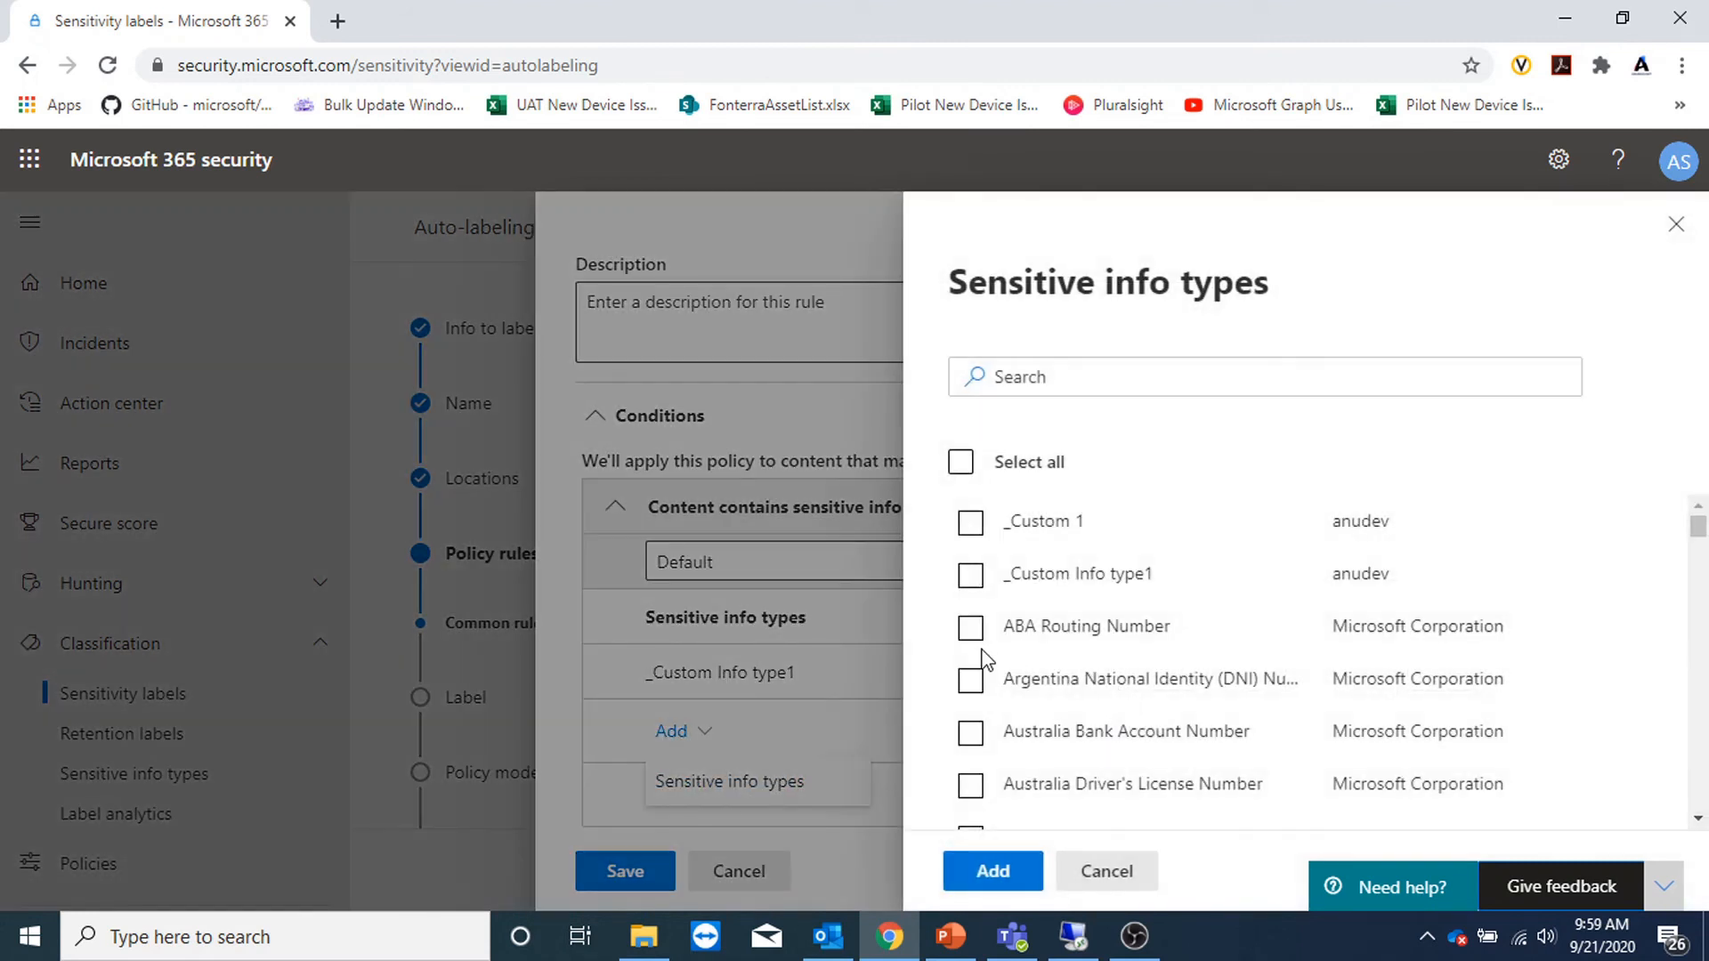
scroll(971, 685, "down", 5)
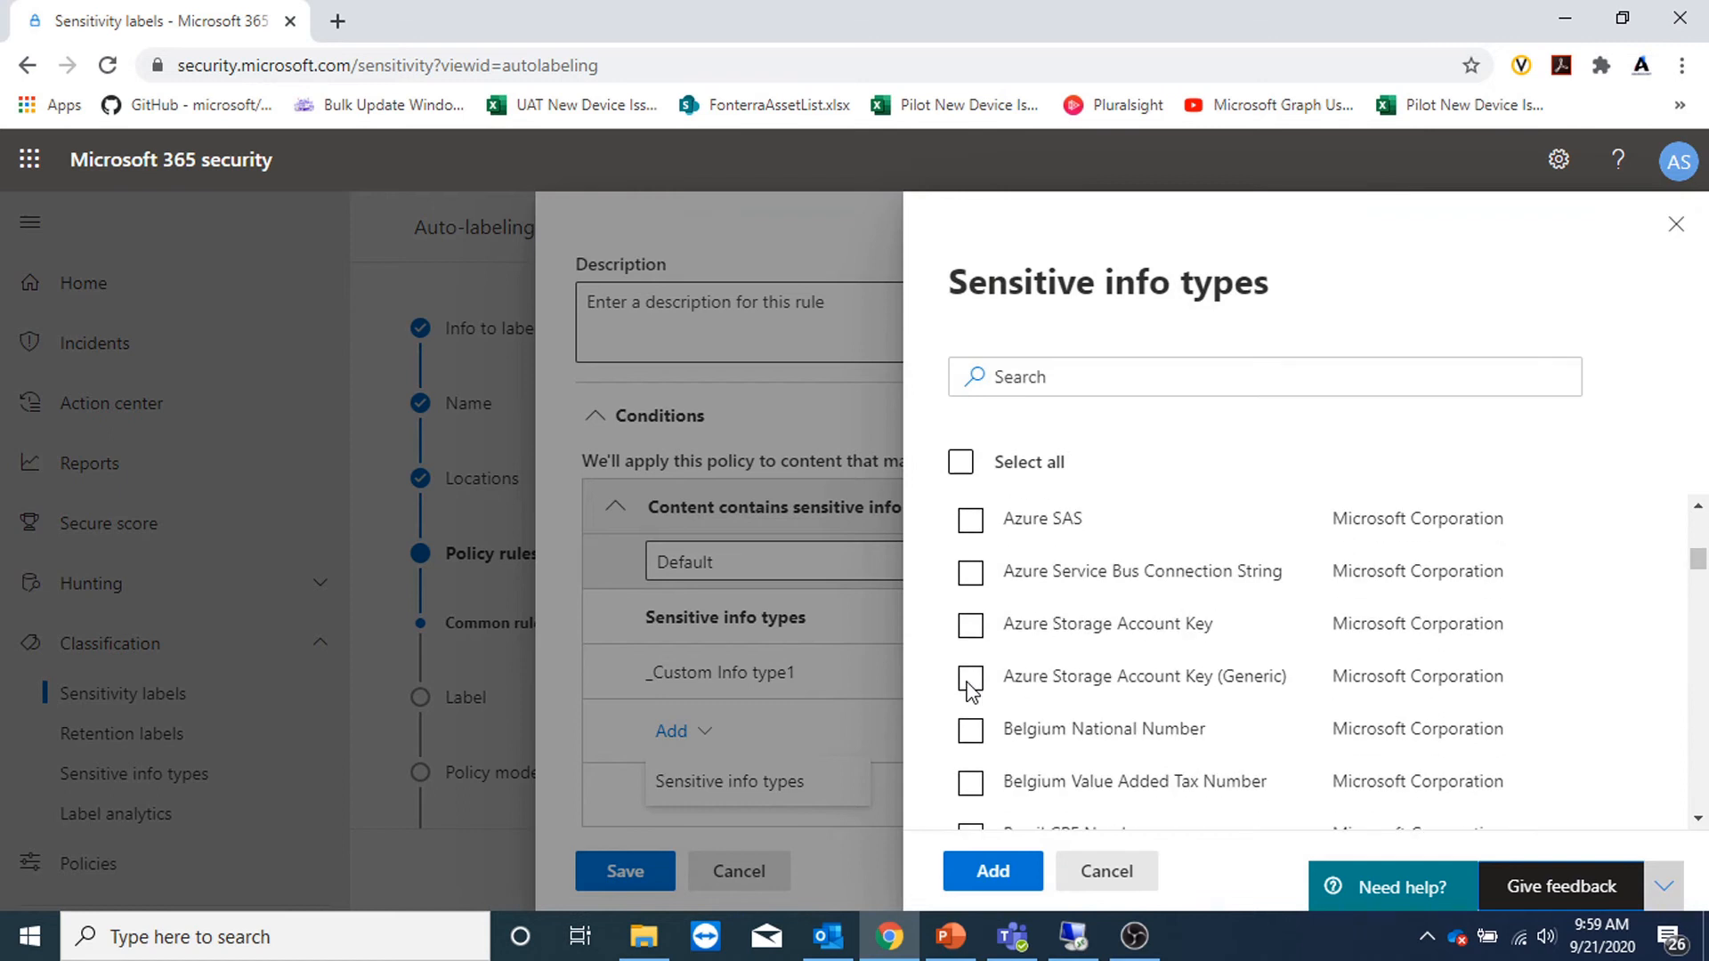
scroll(970, 718, "down", 6)
scroll(970, 703, "down", 4)
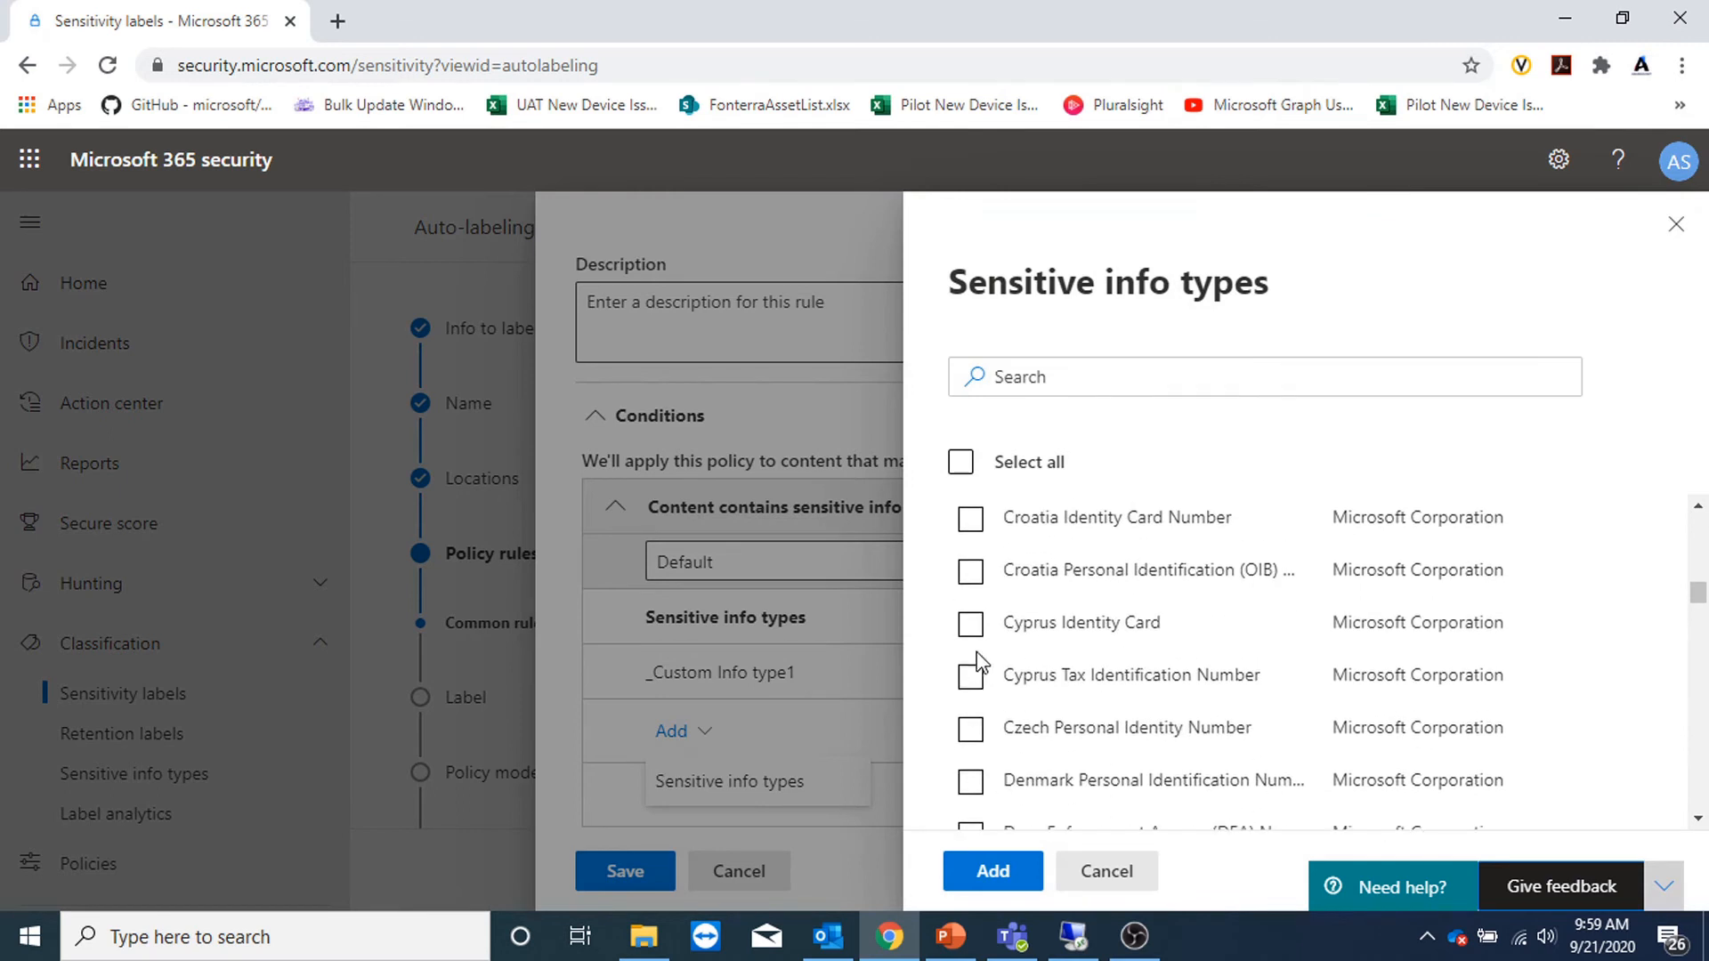
scroll(968, 685, "up", 4)
left_click(970, 796)
left_click(989, 871)
Set the Default group to match "Any of these" info types, then save the rule and continue to the label page
scroll(1480, 456, "down", 3)
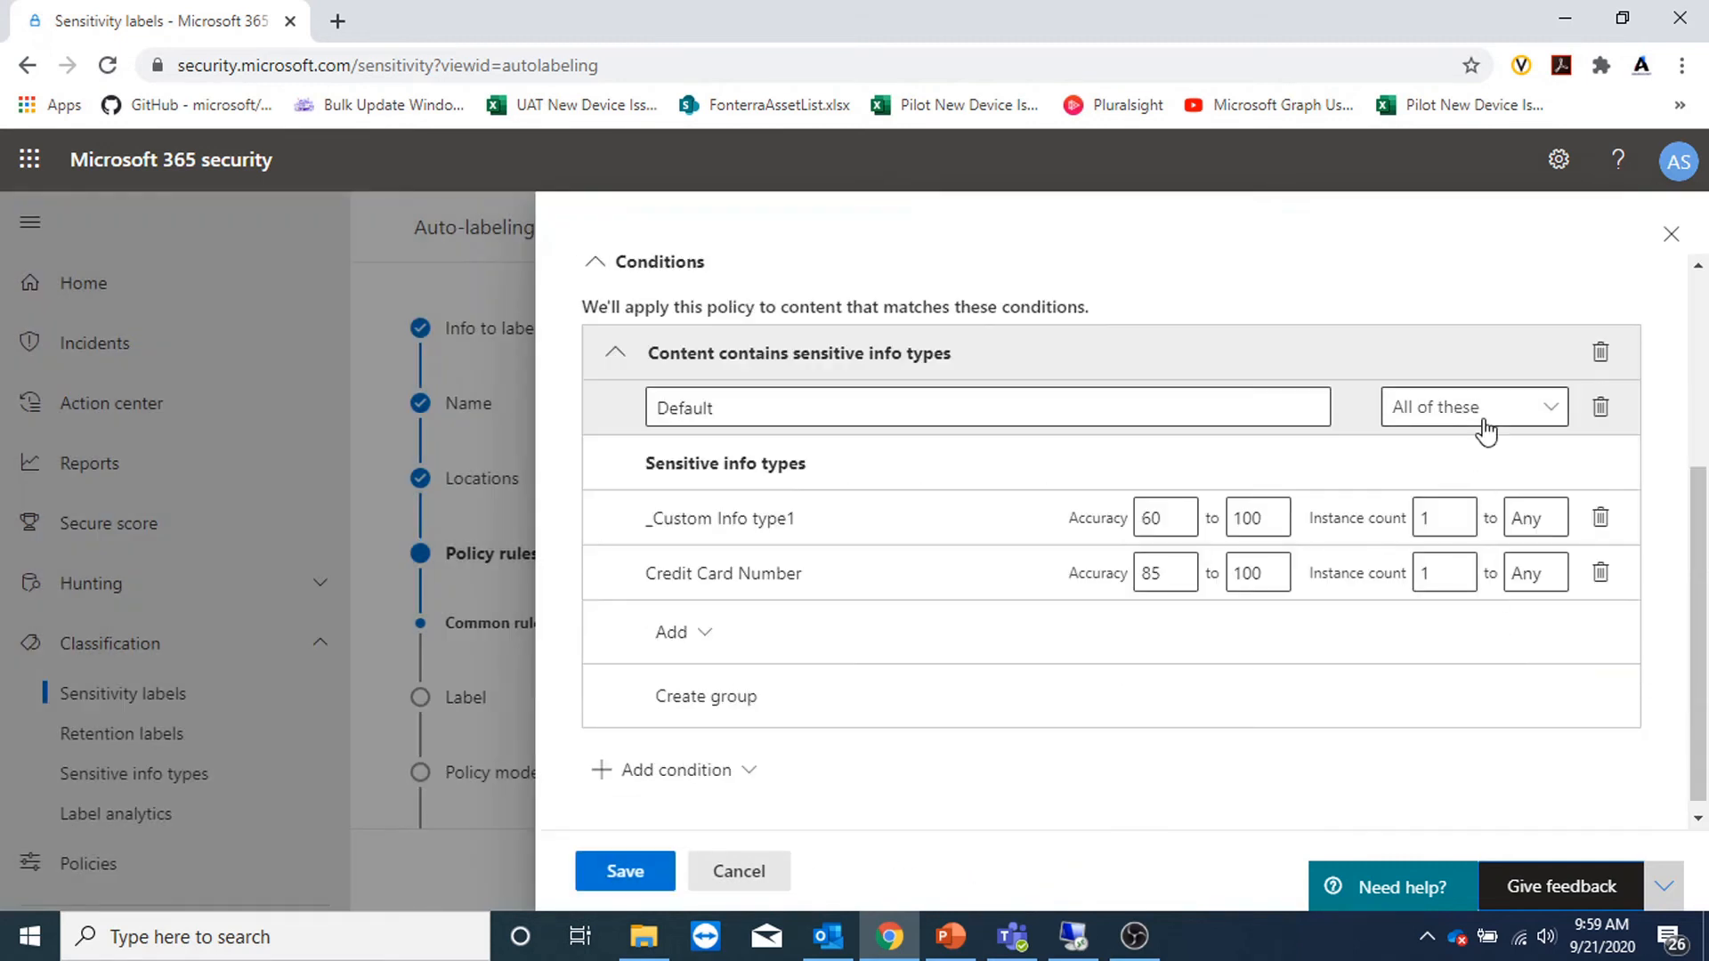
left_click(1485, 418)
left_click(1474, 495)
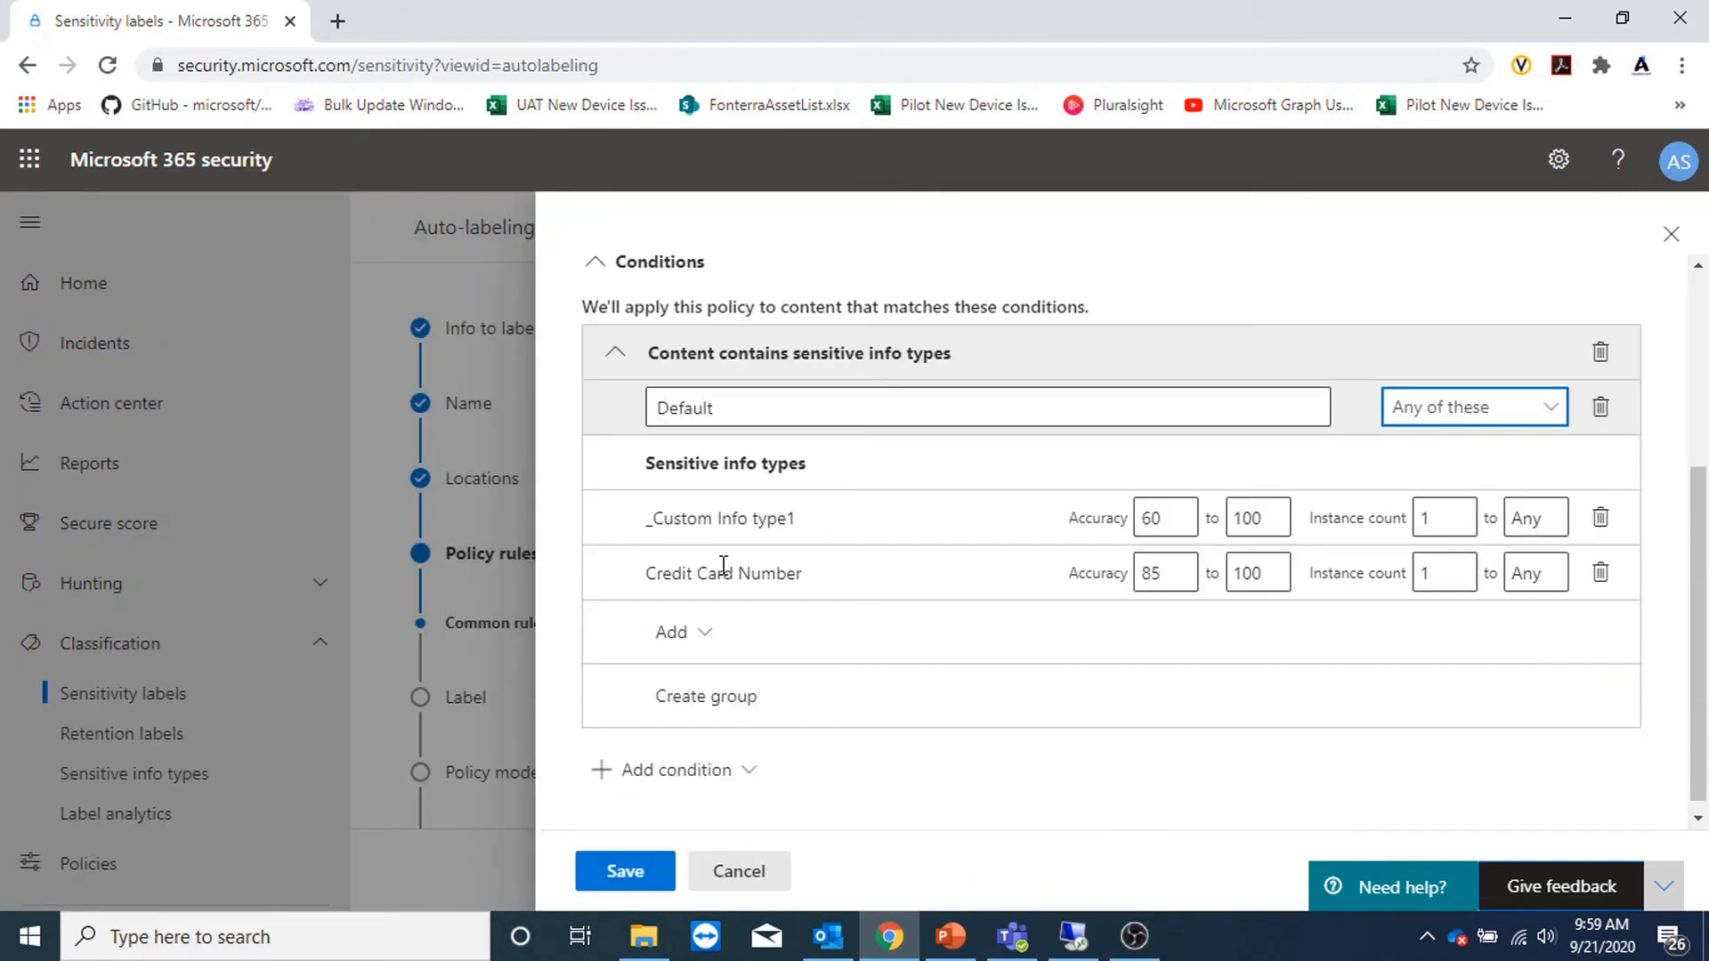
left_click(626, 872)
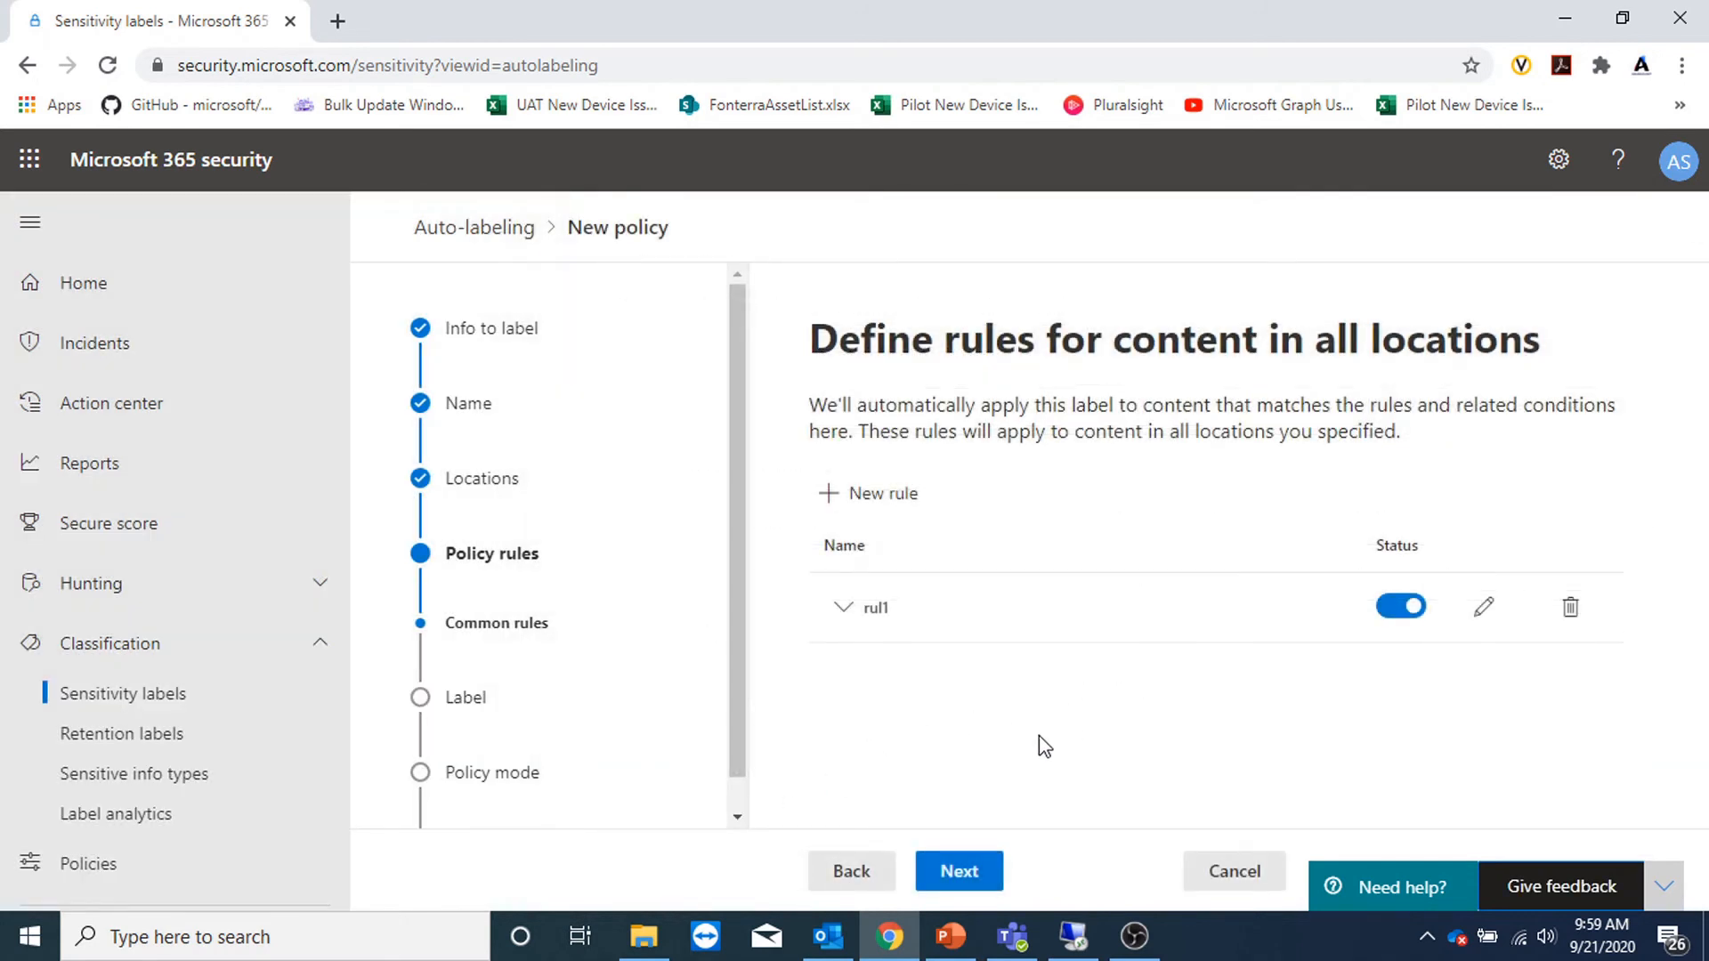
left_click(965, 869)
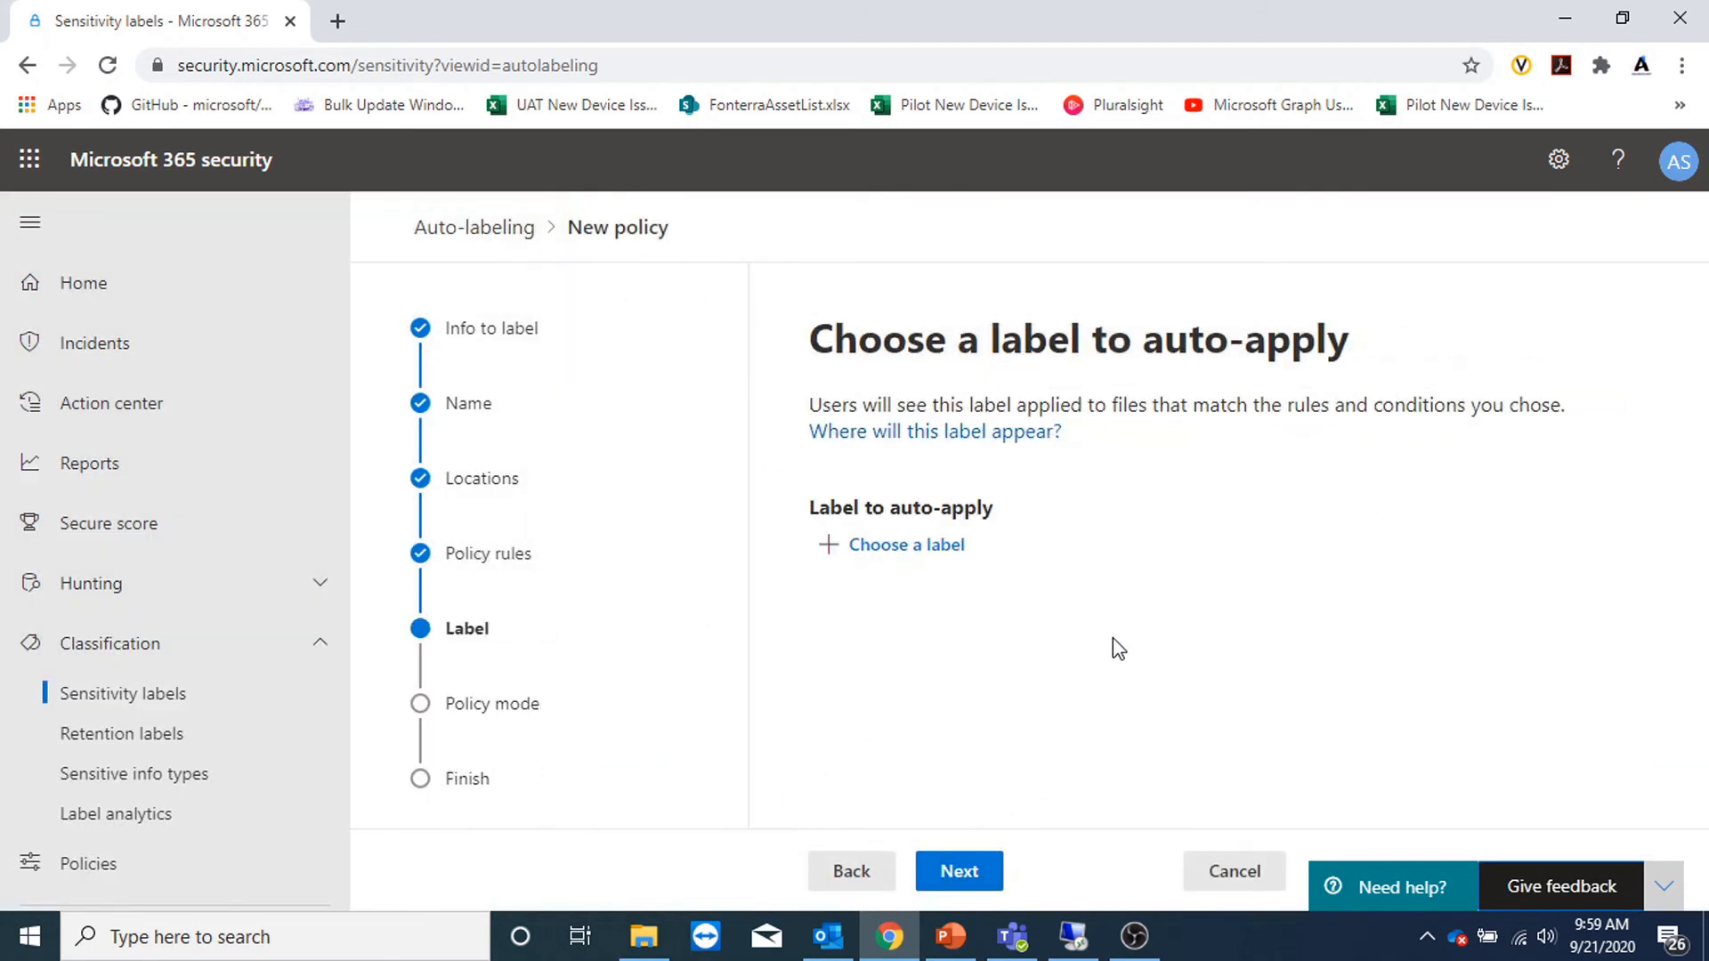
Choose Internal Only as the label to auto-apply and continue to the policy mode page
left_click(935, 552)
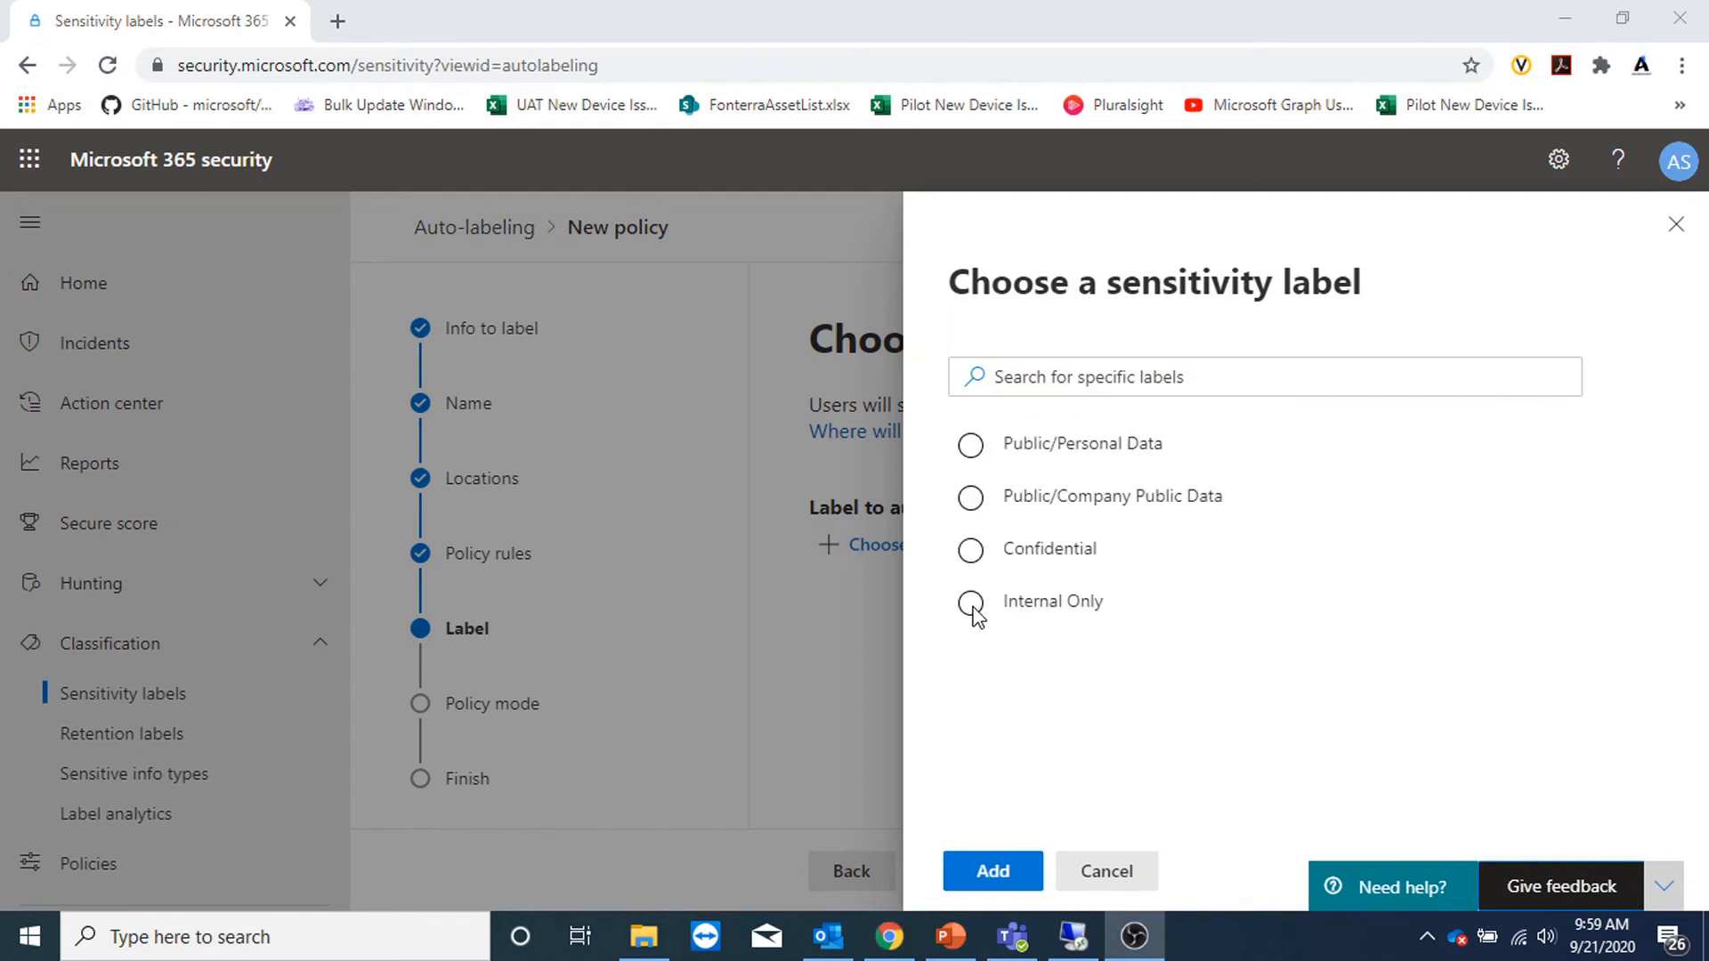
left_click(970, 603)
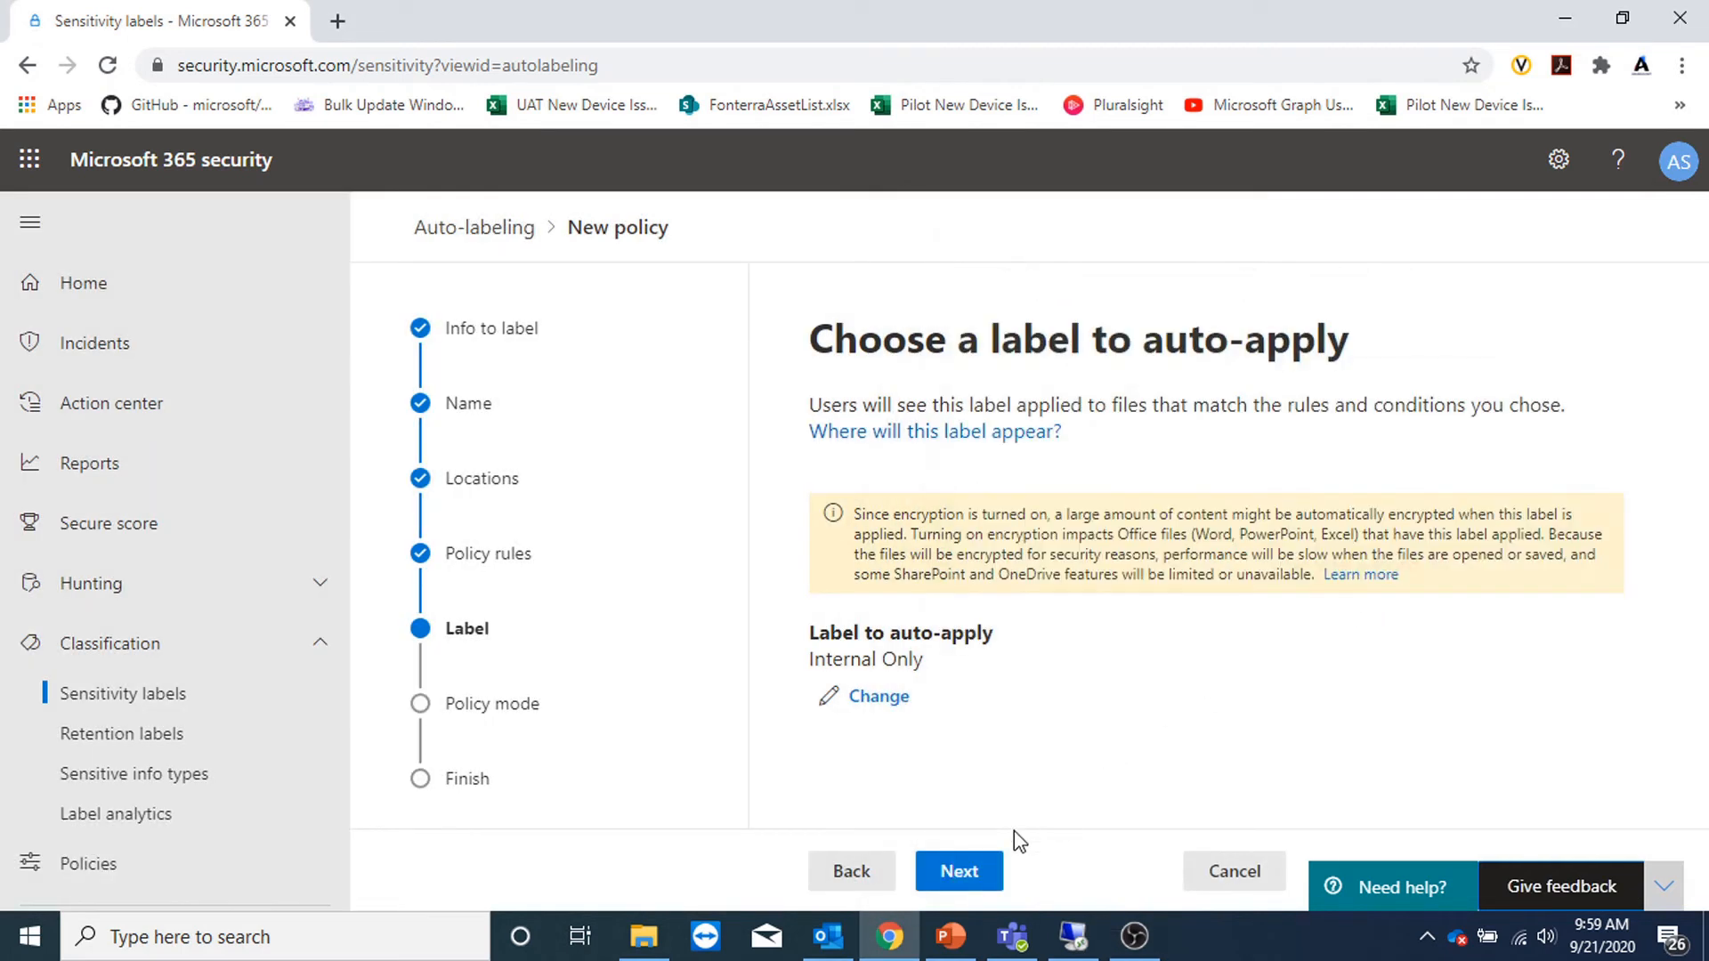
left_click(988, 870)
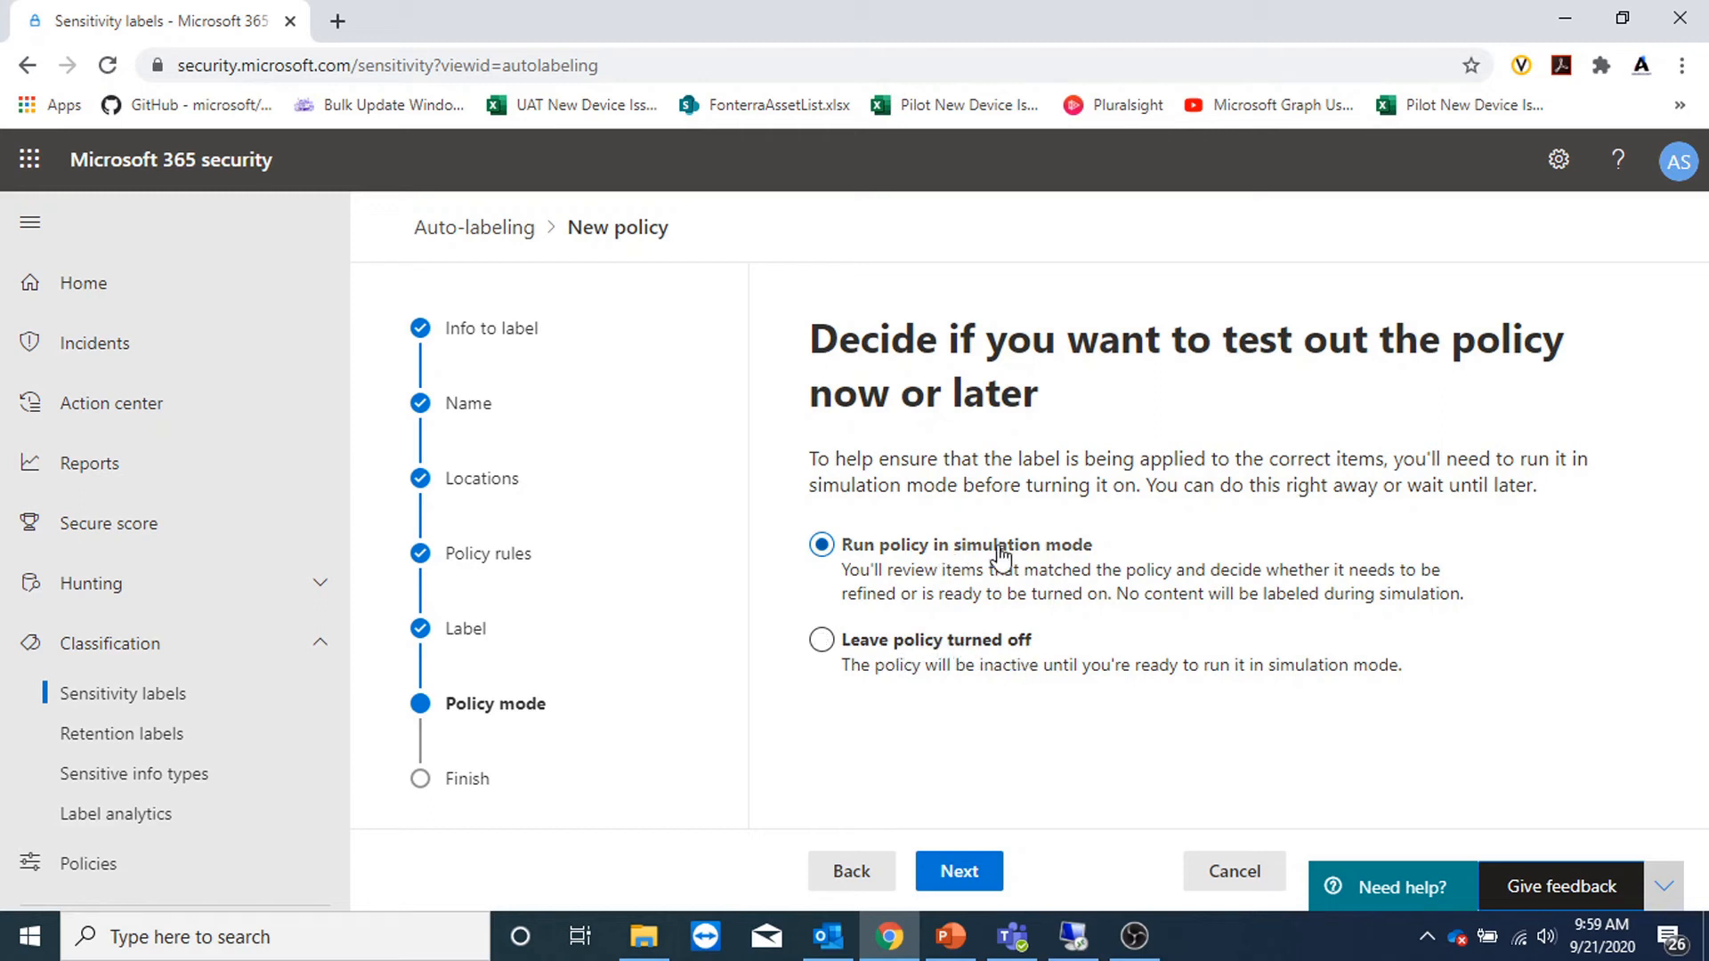
Keep the policy set to run in simulation mode, create it, and return to the auto-labeling policy list
left_click(985, 872)
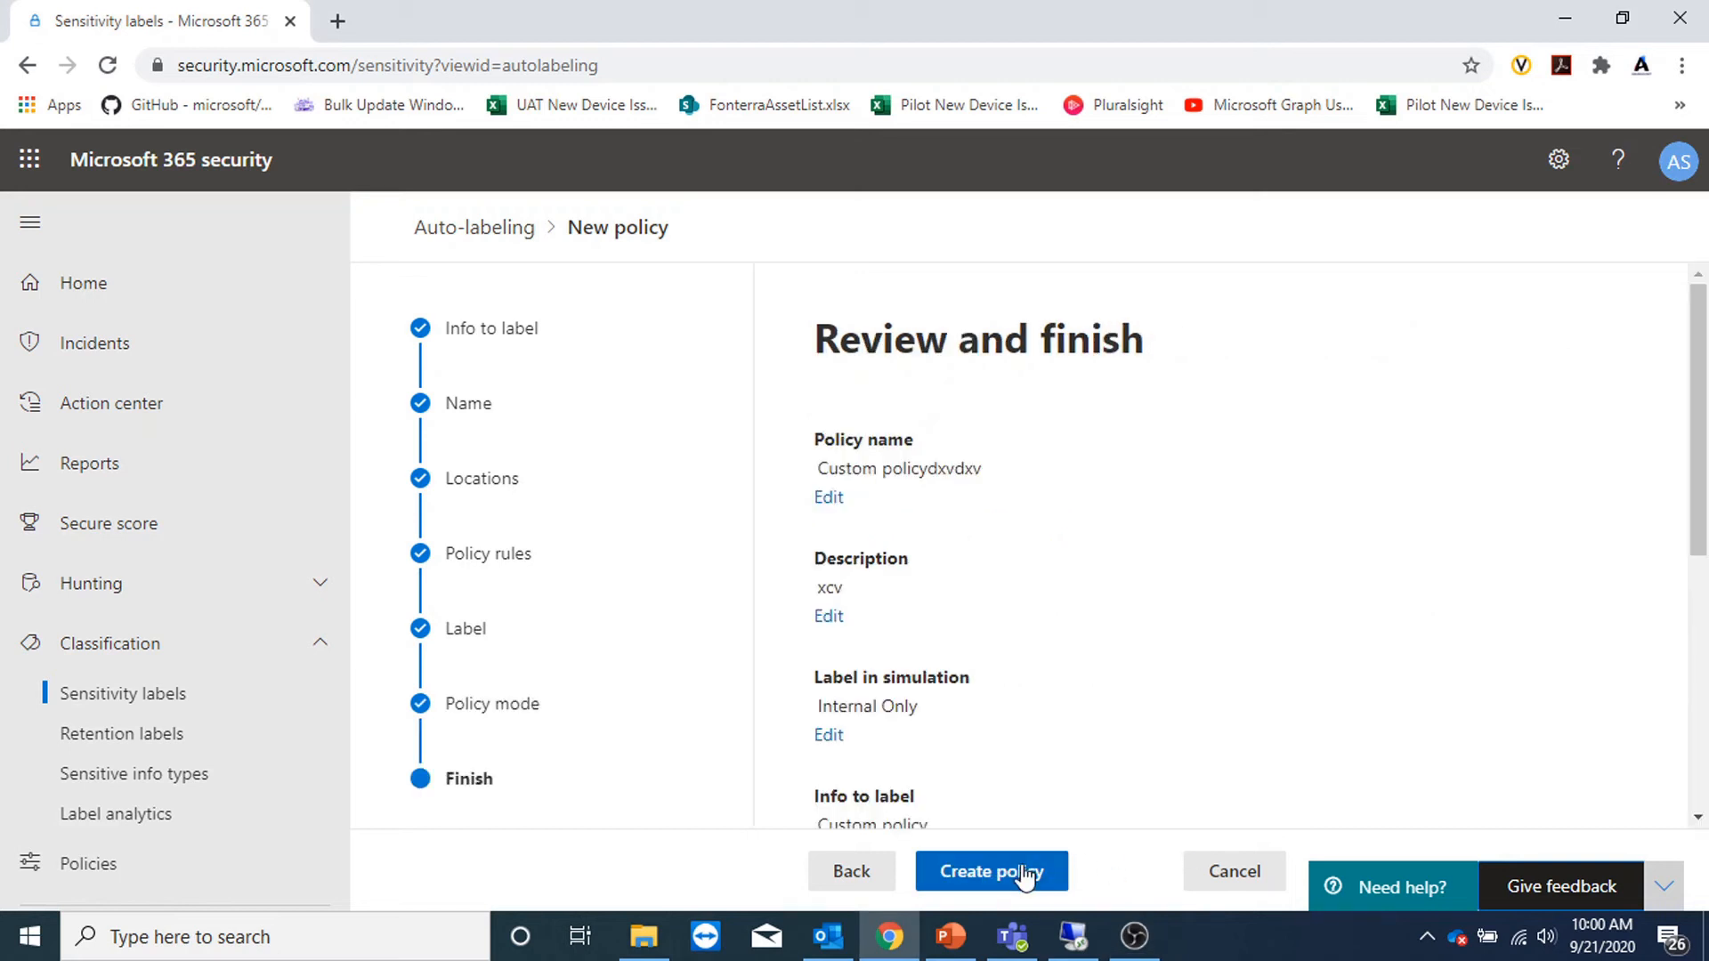
left_click(1053, 859)
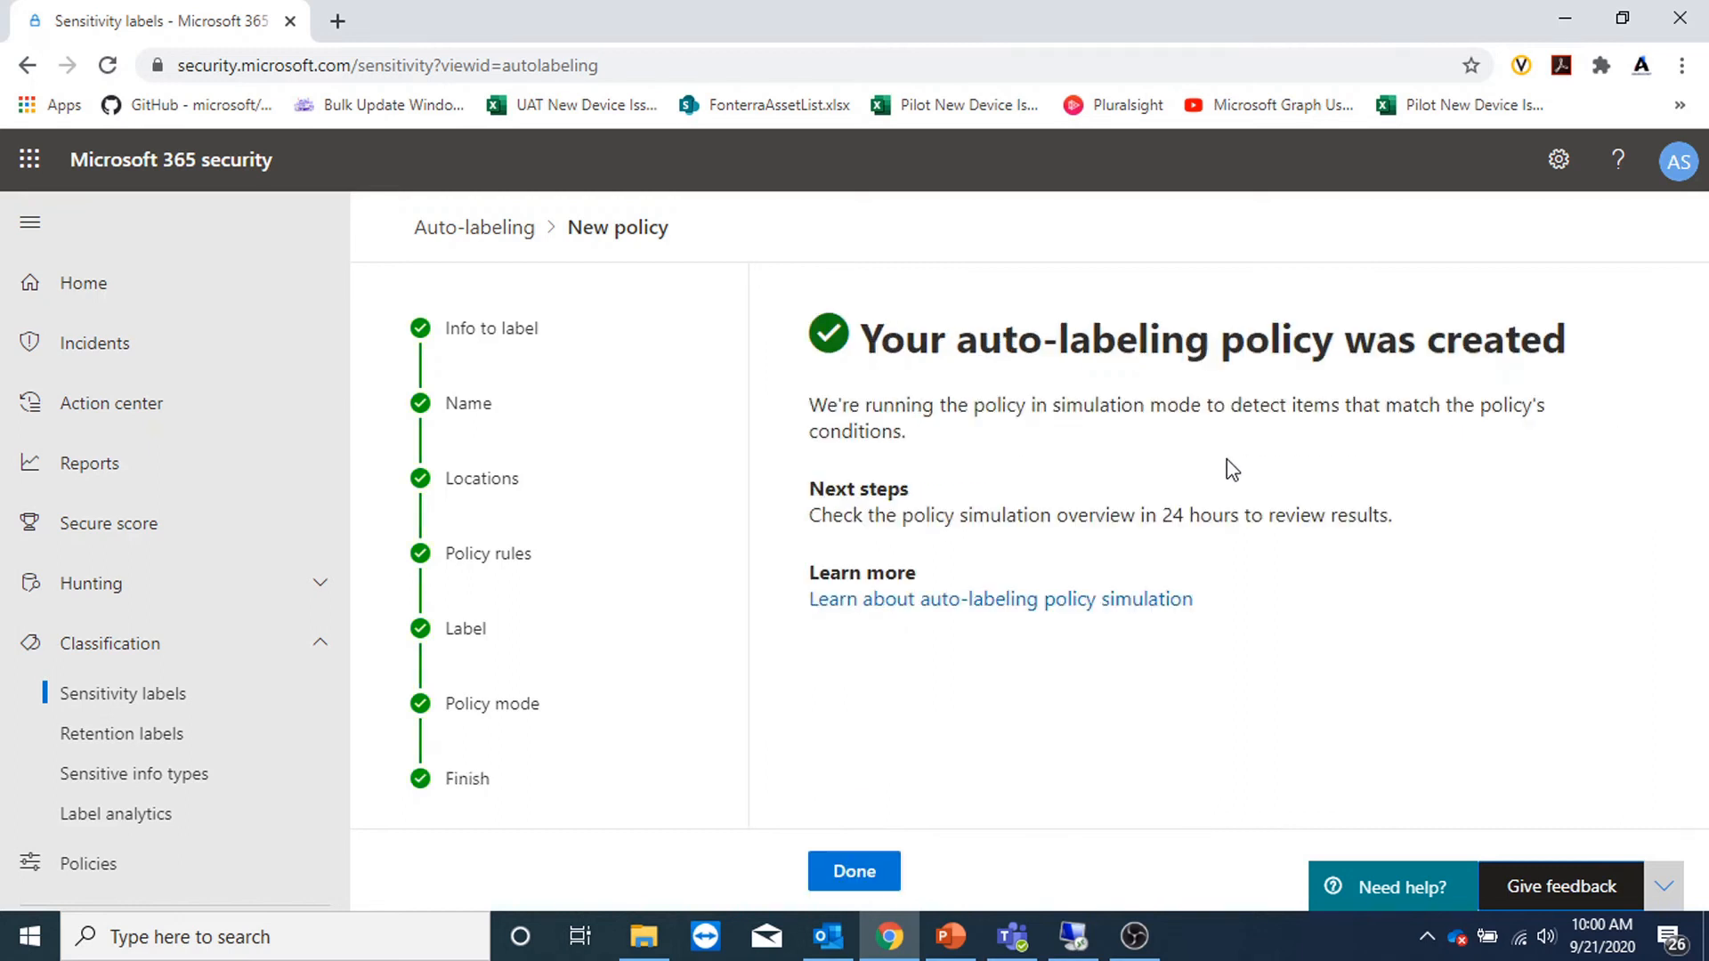
left_click(878, 867)
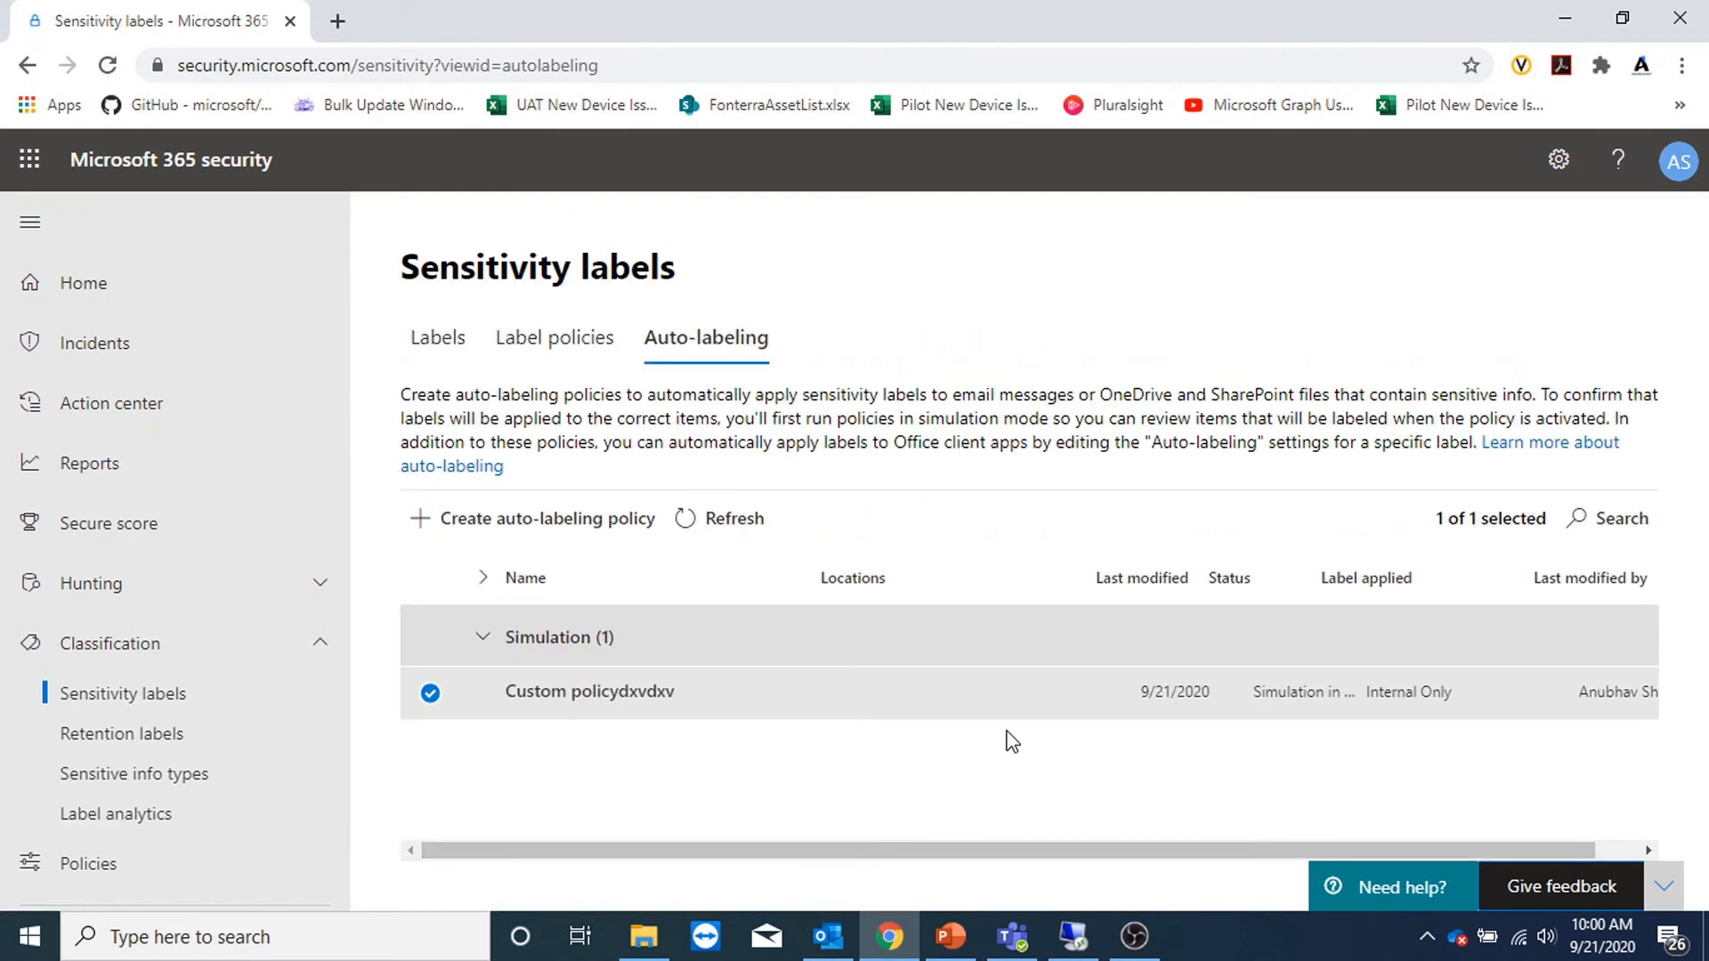